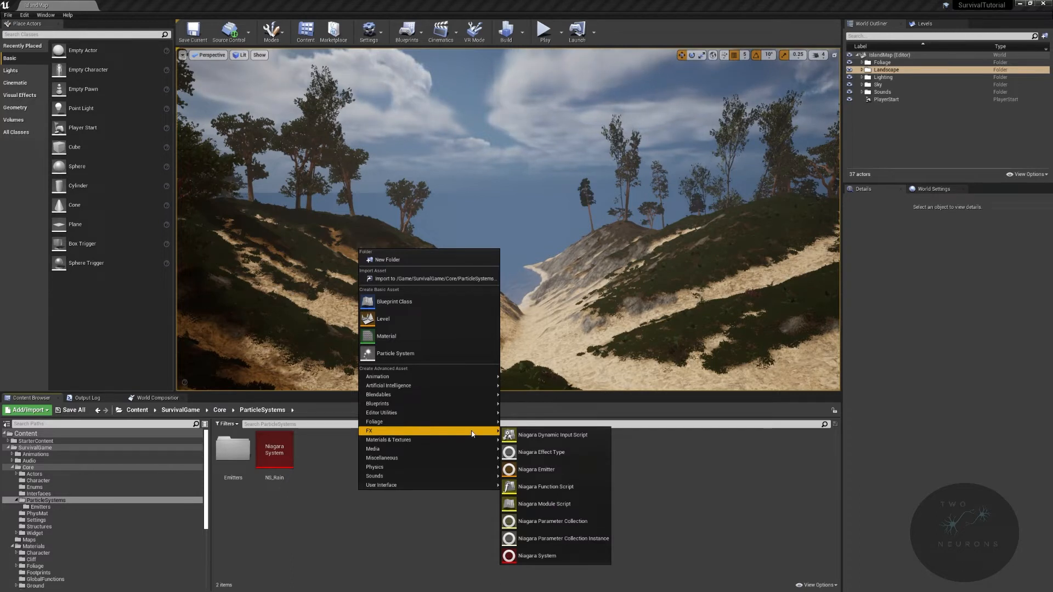
- Create a Niagara System from selected emitters, adding the NE_Lightning emitter twice
click(590, 562)
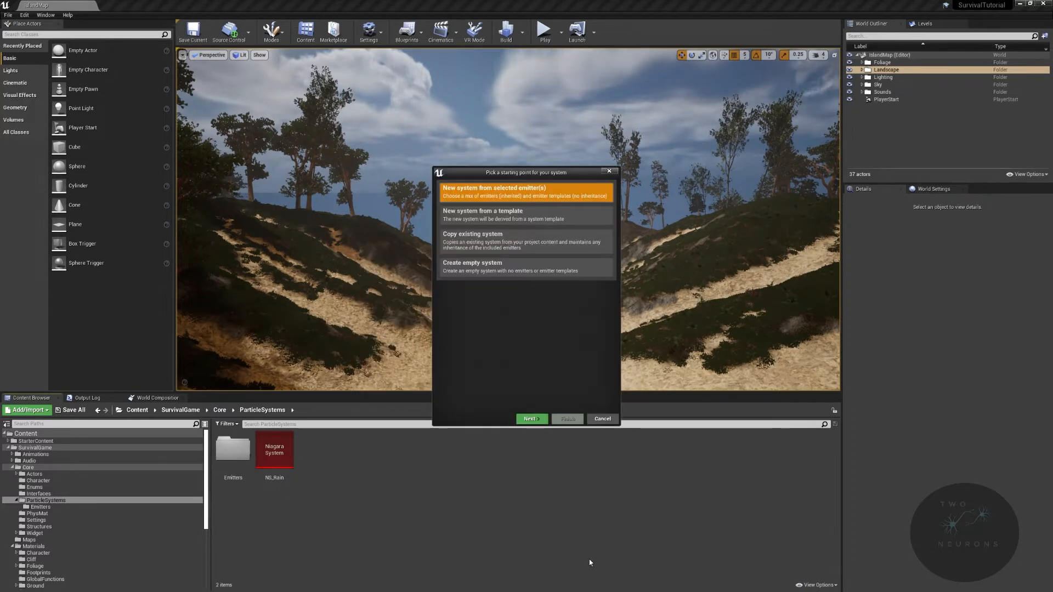
click(528, 420)
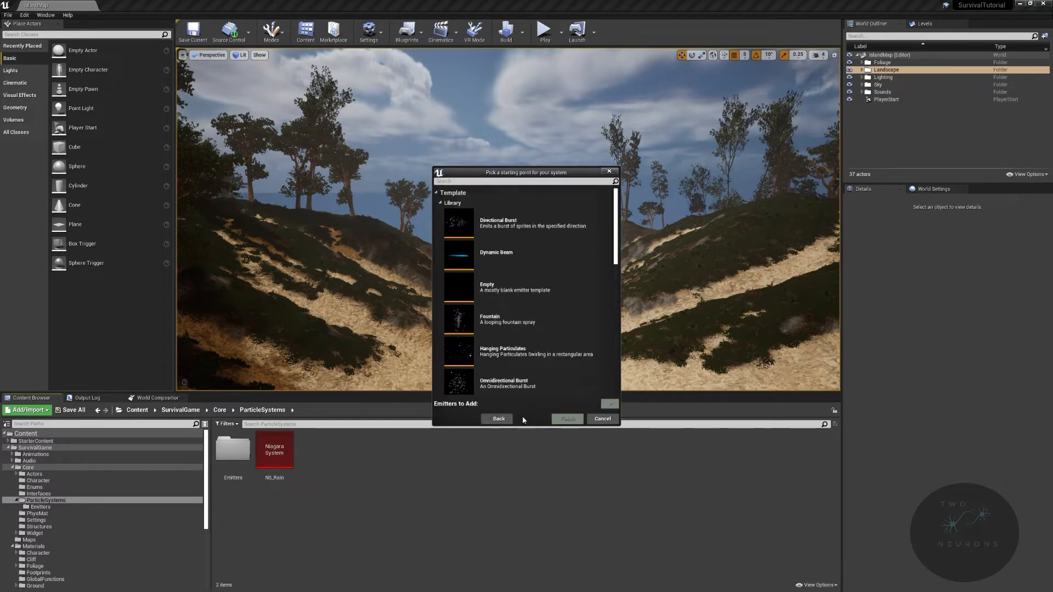
click(439, 203)
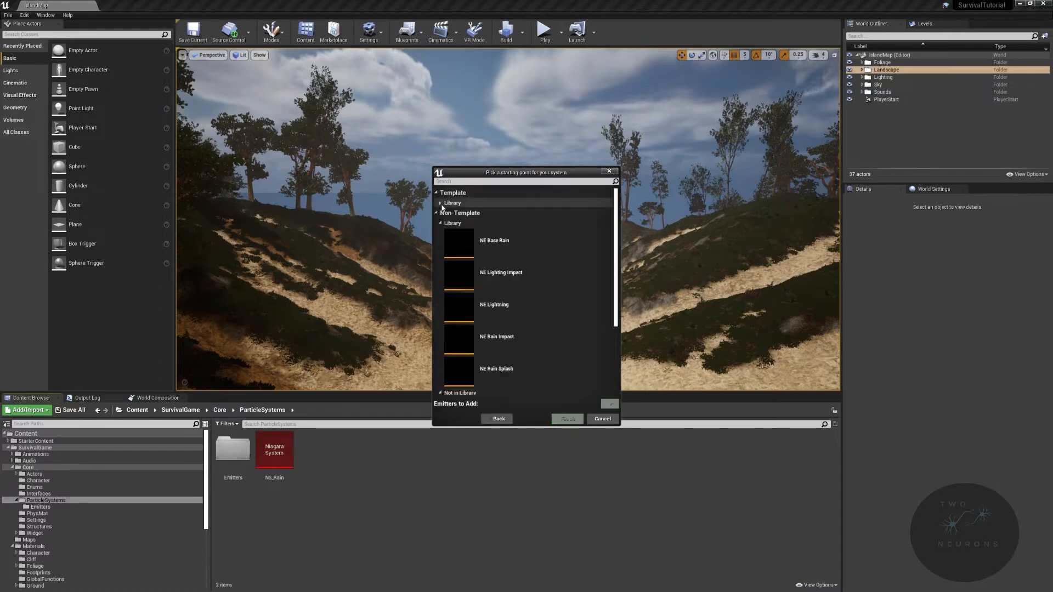
double_click(524, 313)
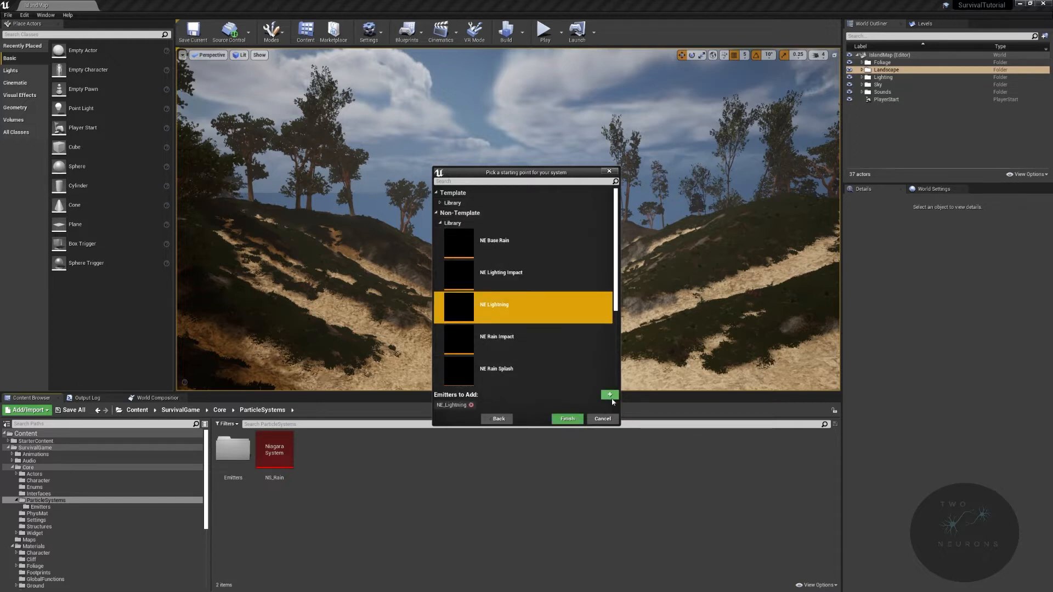
click(611, 397)
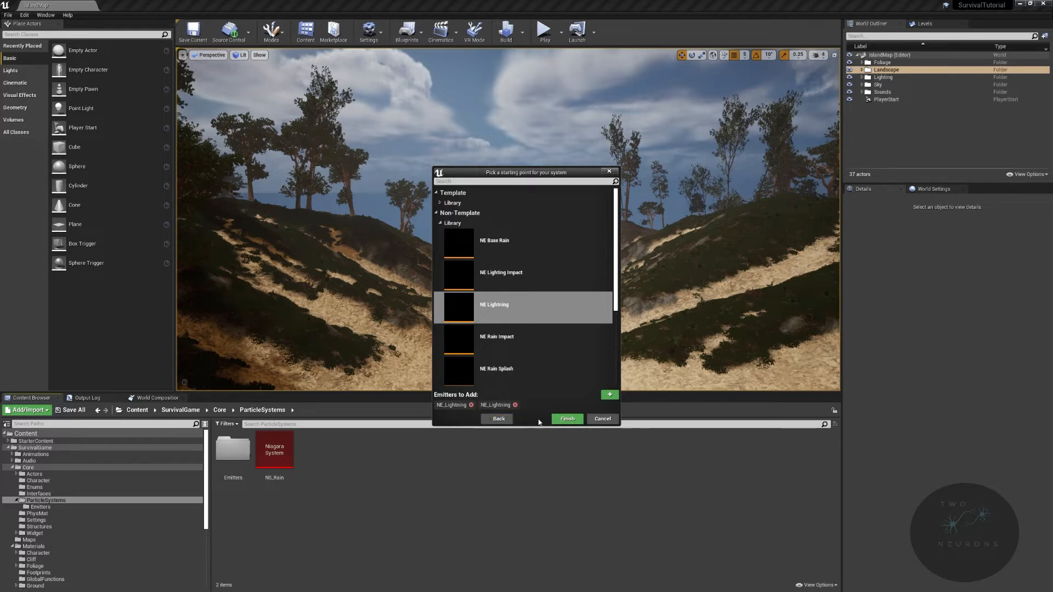
click(565, 422)
- Name the new system NS_Lightning, open it, and dock its editor beside the level's tab
text(NS_Lightn)
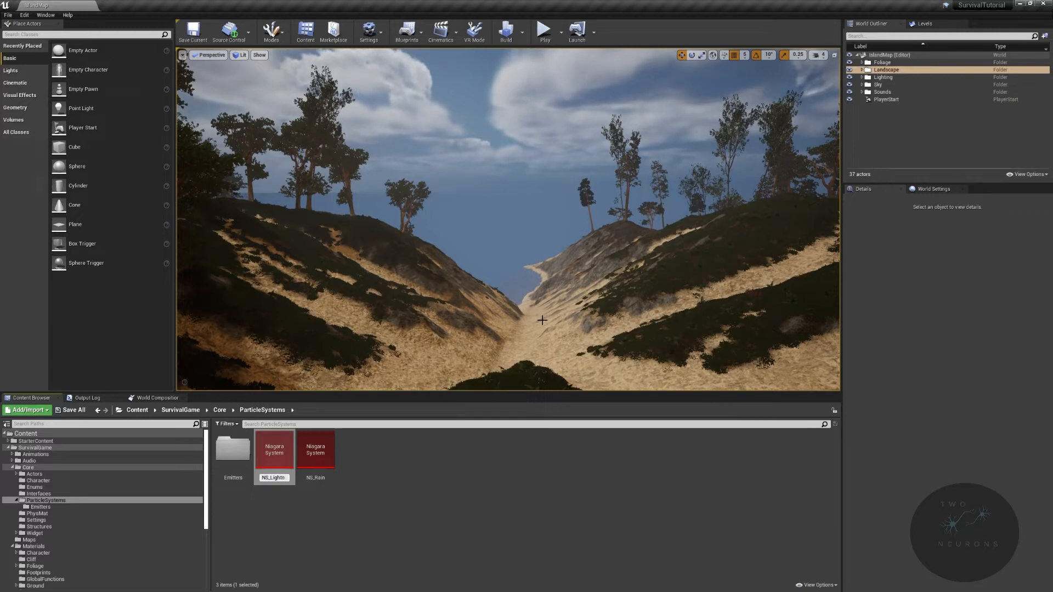
text(ing)
key(Return)
key(Return)
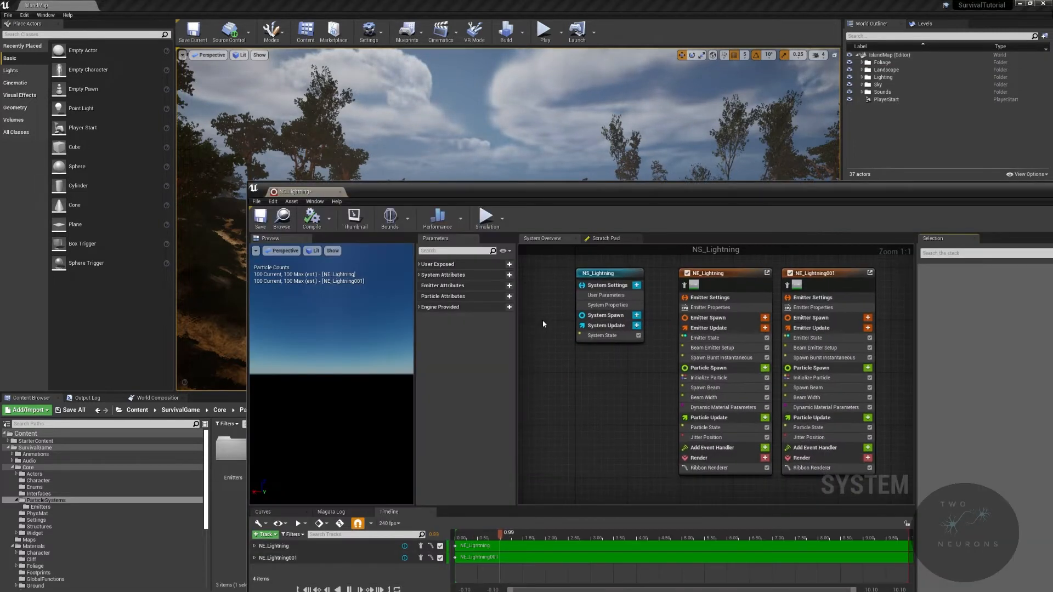
drag(296, 191, 134, 7)
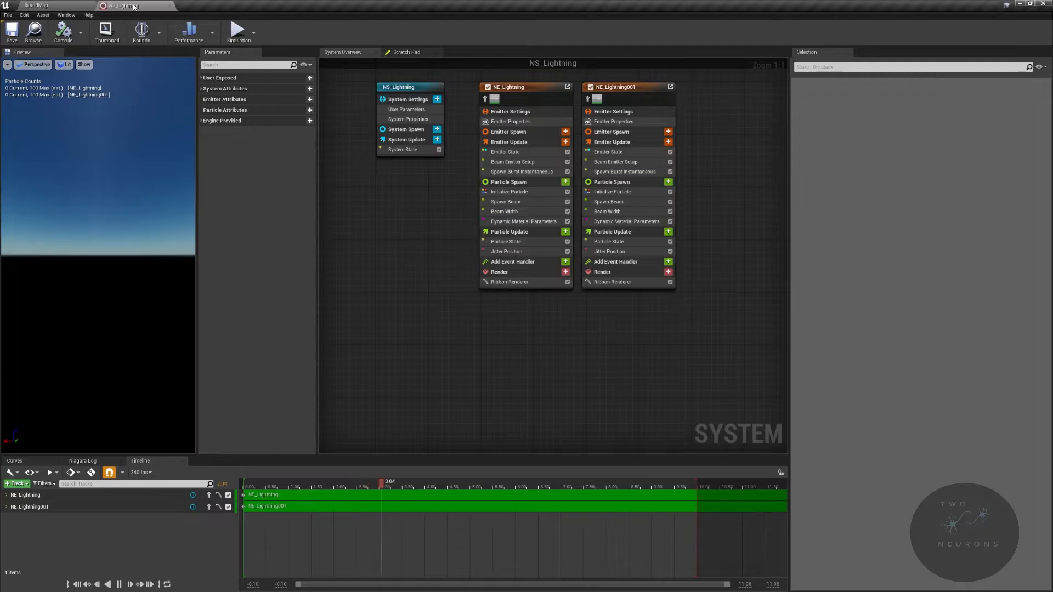
- Rename the second lightning emitter NE_LightningFlash and space it farther from the NE_Lightning node
click(614, 89)
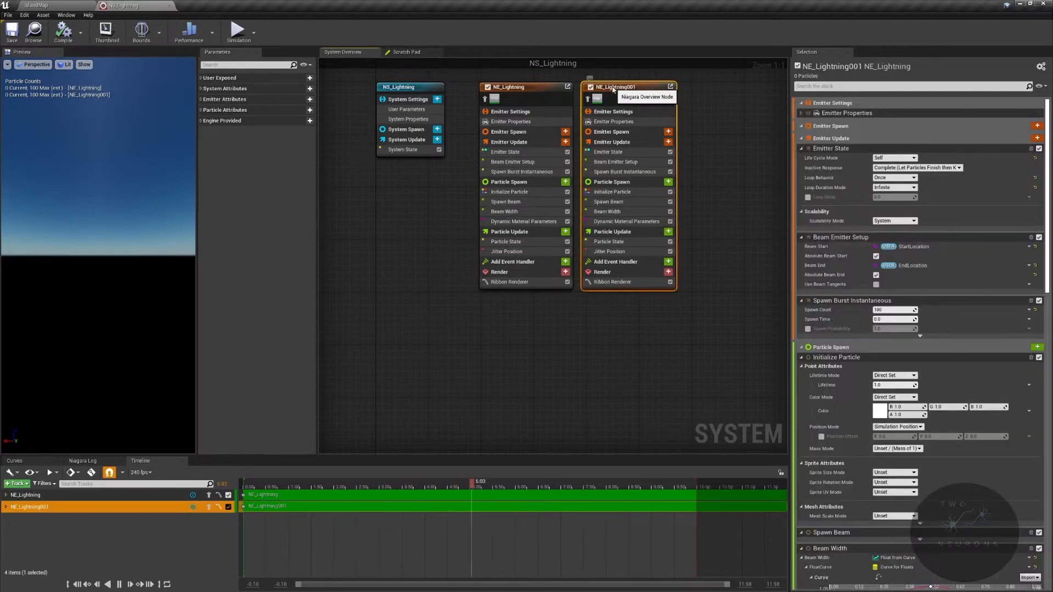
click(613, 88)
text(NE)
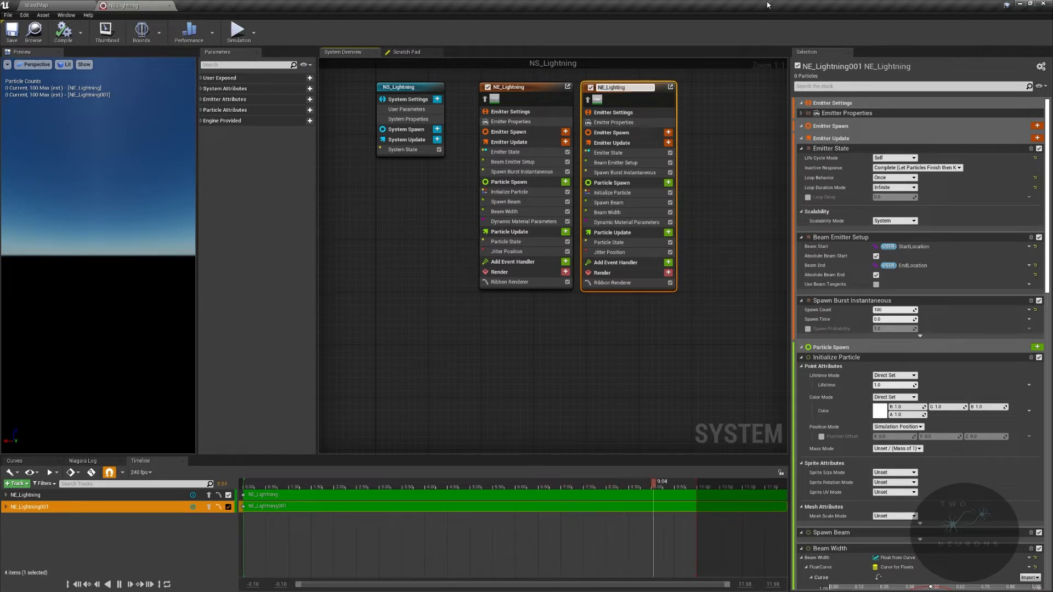
text(_Lightning)
key(Return)
right_drag(611, 67, 507, 141)
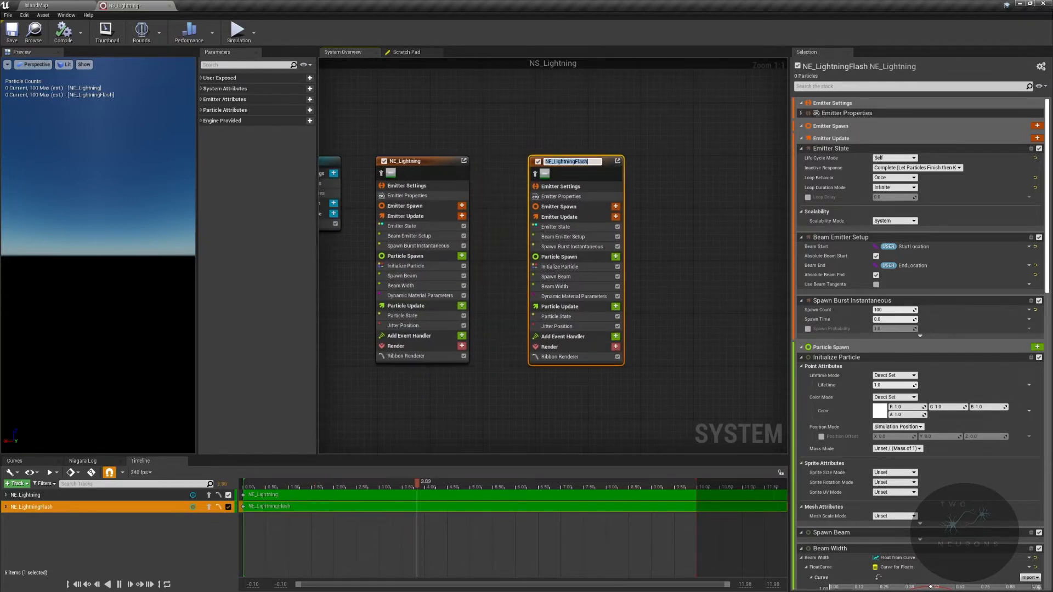
click(524, 124)
right_drag(533, 127, 683, 142)
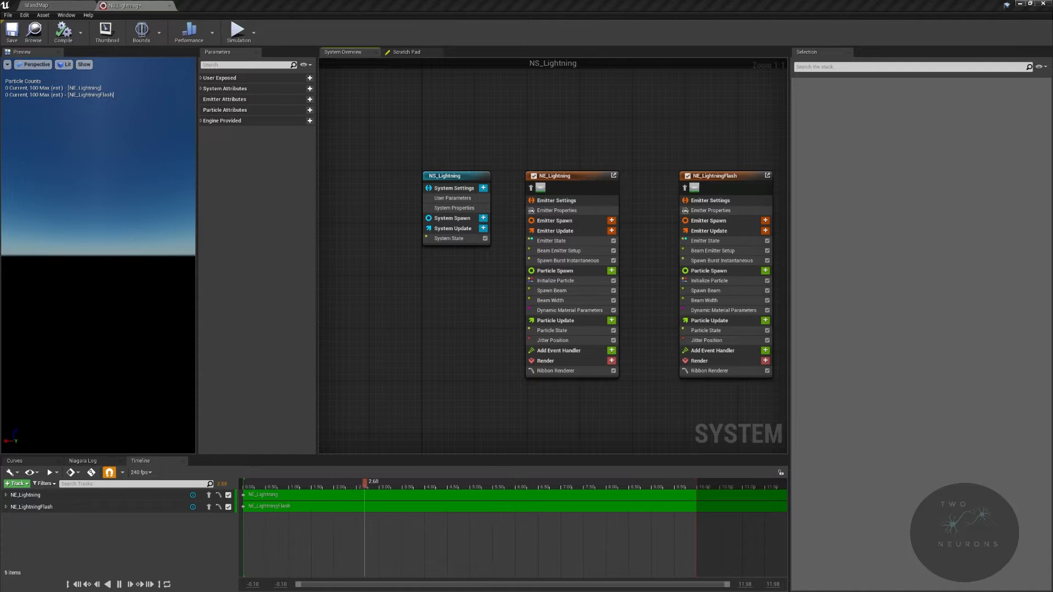
- Enable Loop Delay in NE_Lightning's Emitter State and set it to 0.25
click(576, 211)
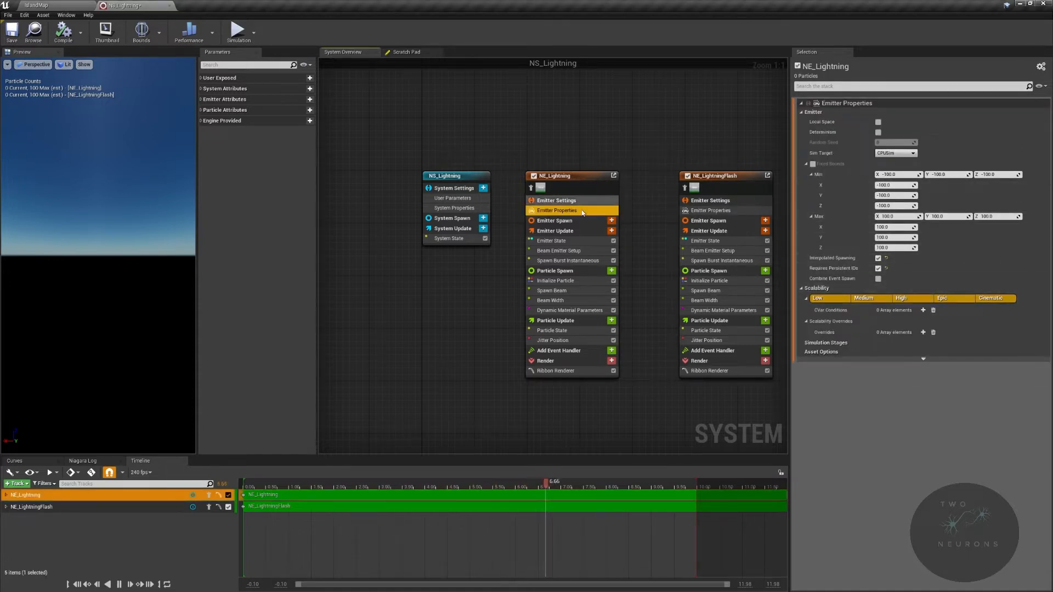
click(570, 241)
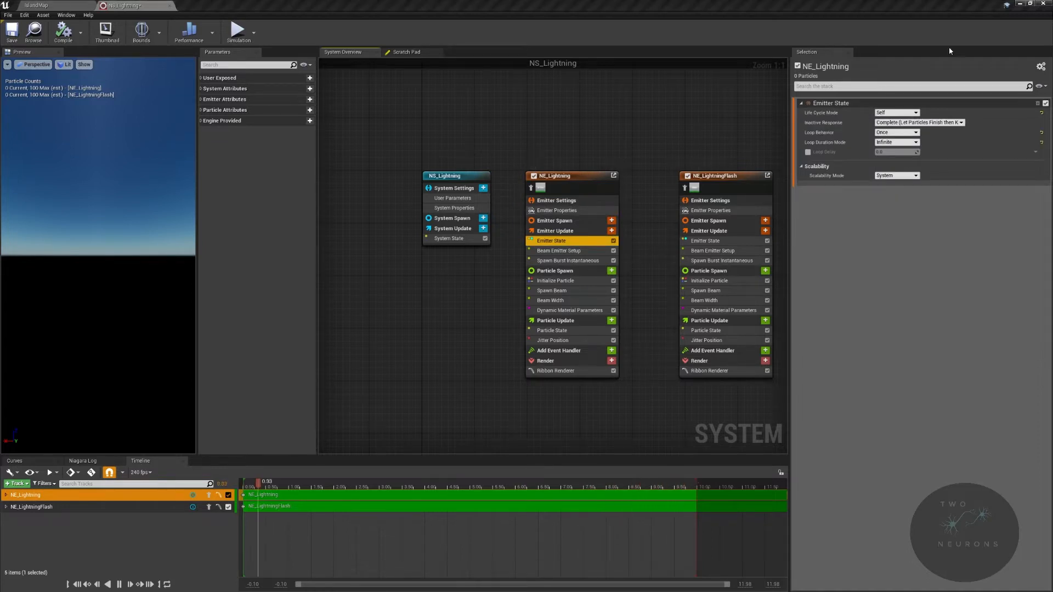
click(807, 152)
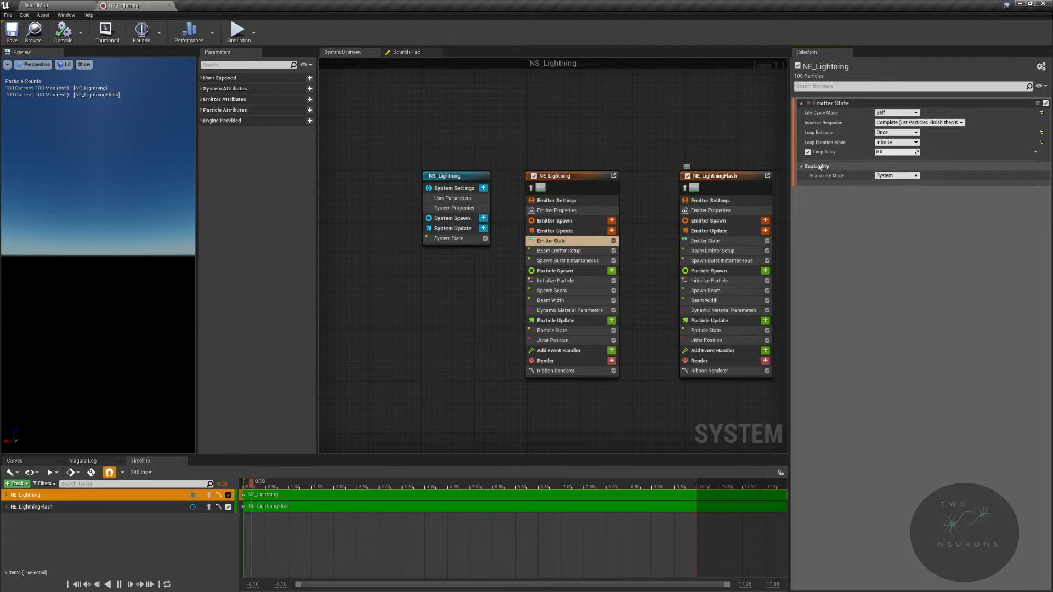
click(899, 151)
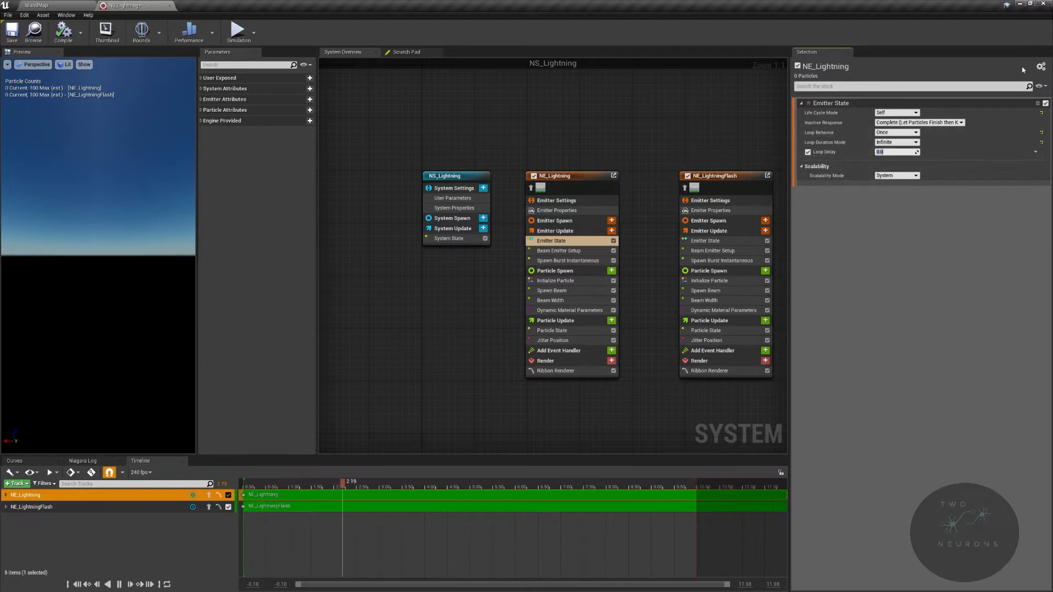
key(Return)
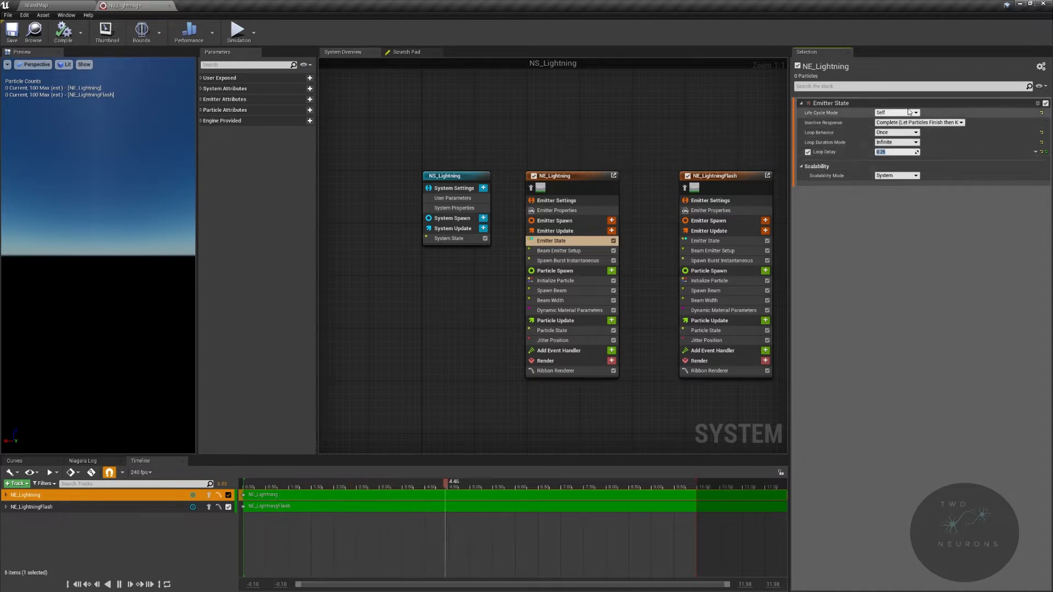
- Review NE_Lightning's beam setup, spawn burst, particle initialization, Spawn Beam, Beam Width and Dynamic Material Parameters modules
click(559, 250)
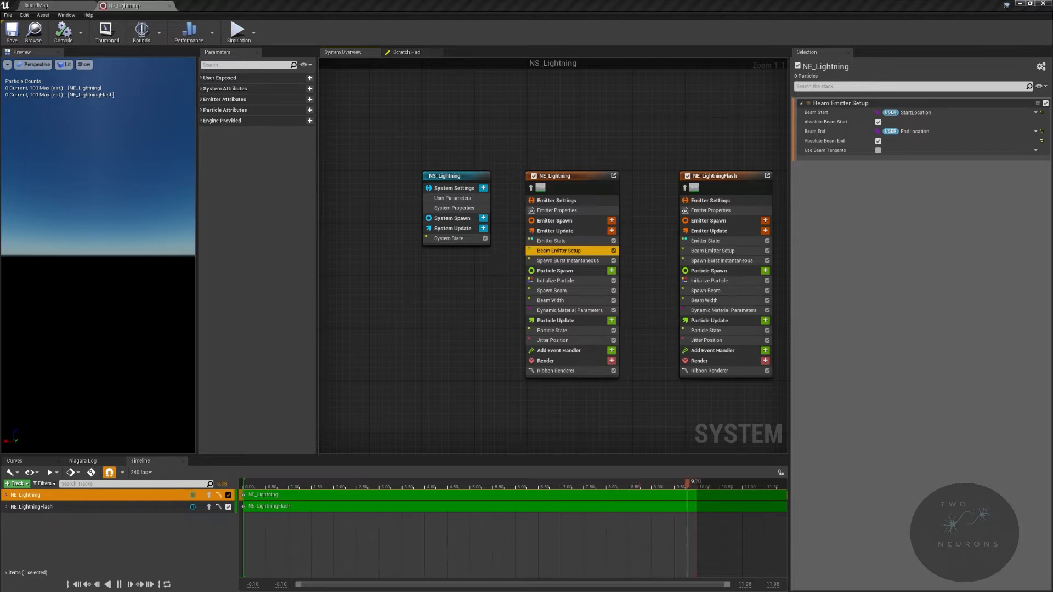
click(583, 263)
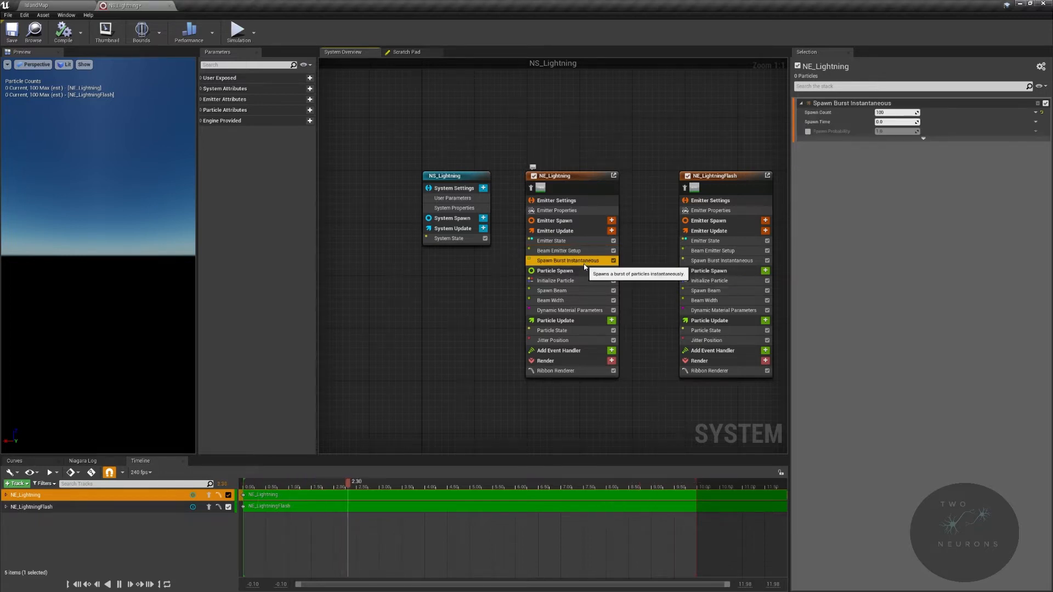
click(582, 281)
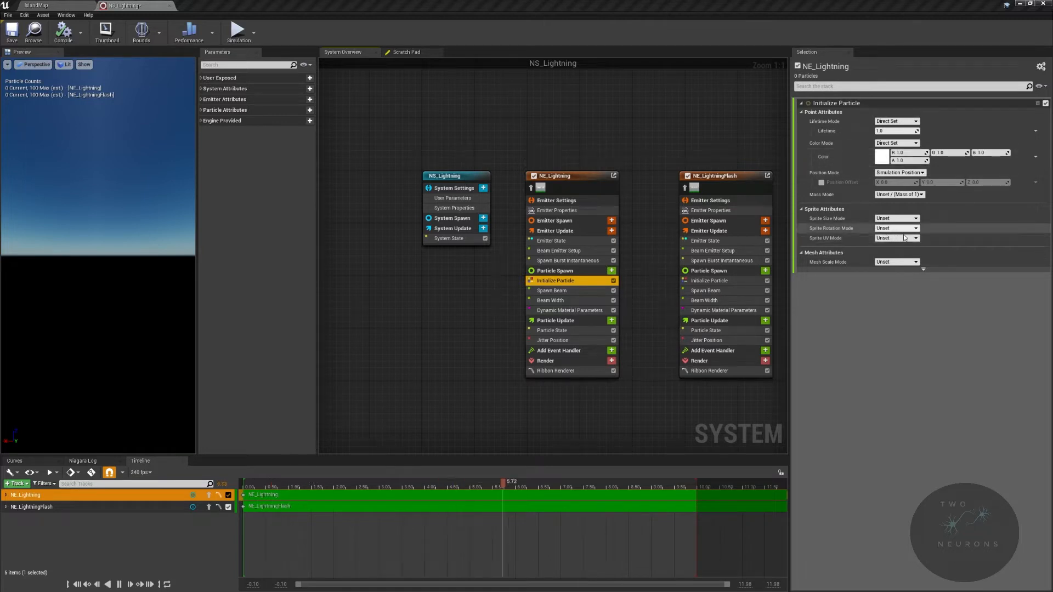
click(864, 316)
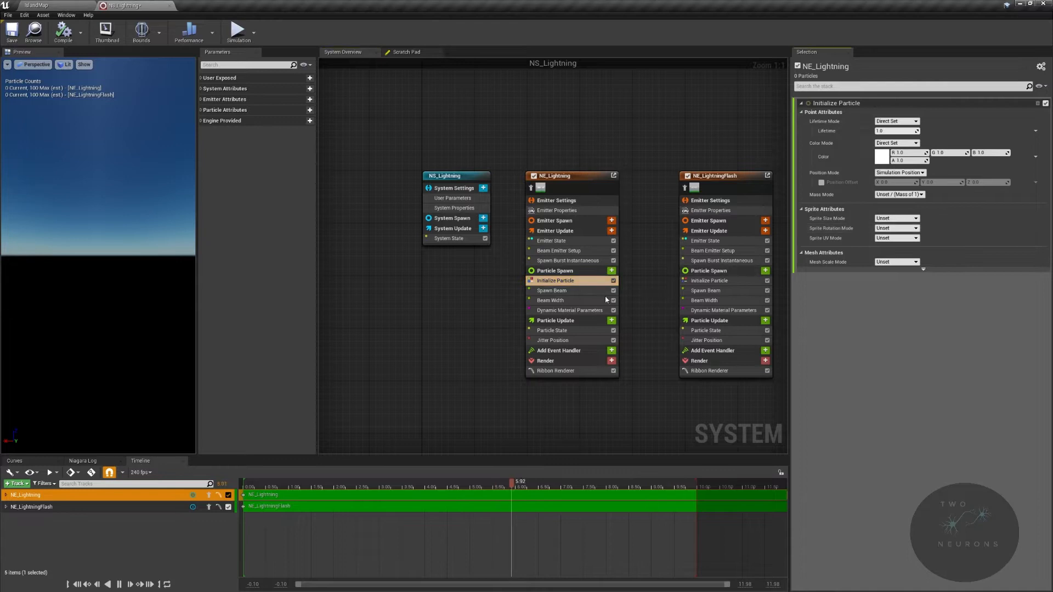
click(551, 290)
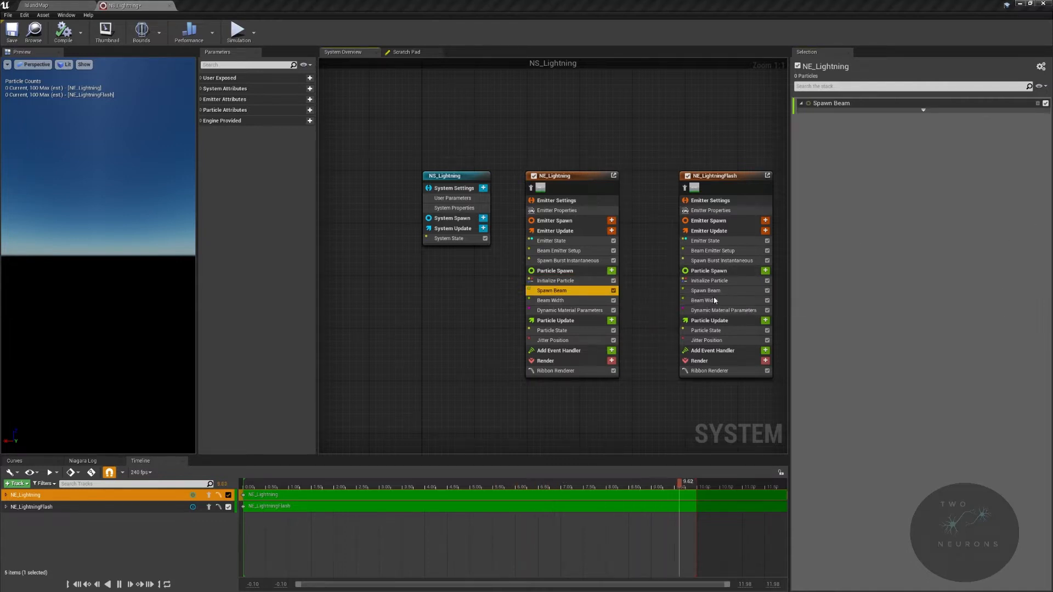
click(551, 300)
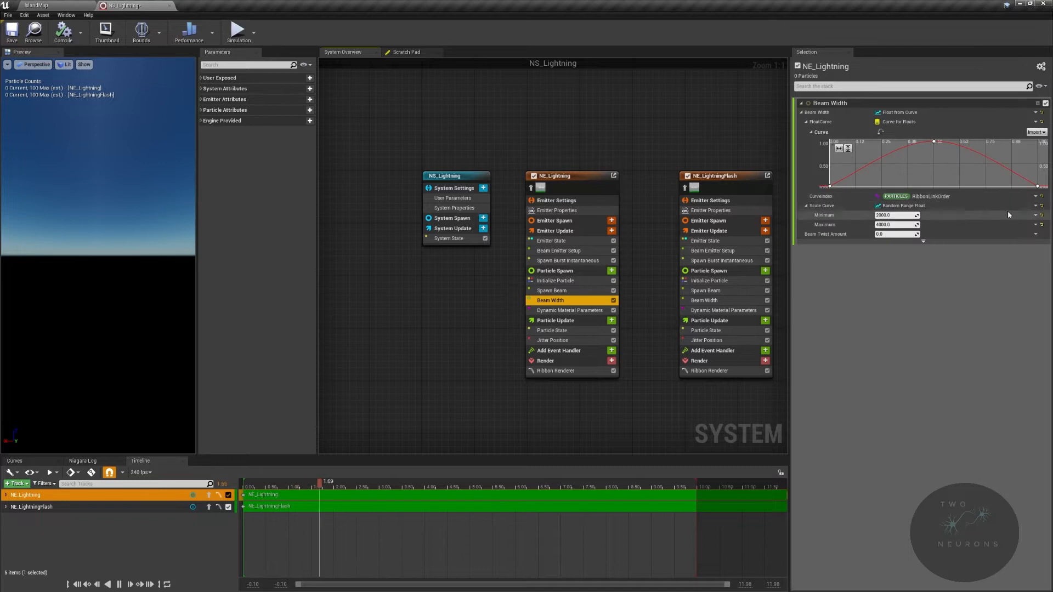
click(565, 310)
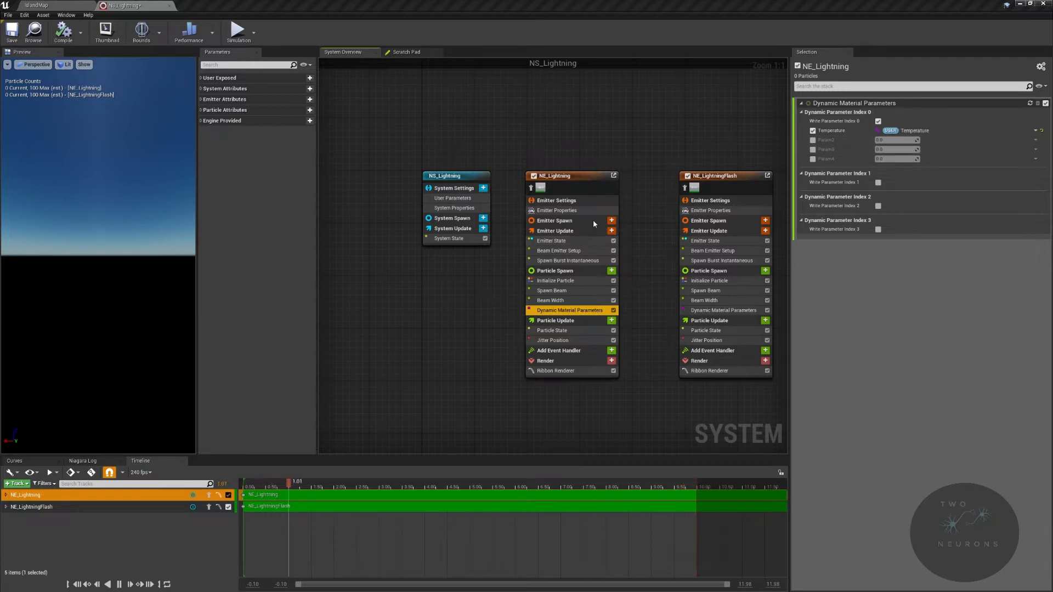
- Locate the material assigned to NE_Lightning's Ribbon Renderer and inspect the M_Lightning_Inst material instance
click(556, 371)
click(919, 138)
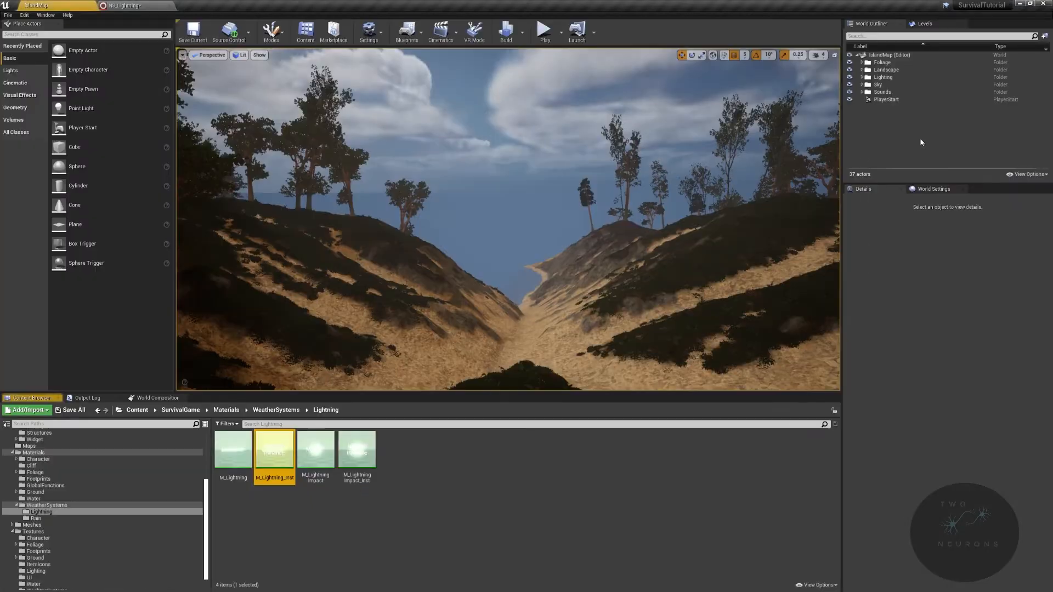
double_click(271, 462)
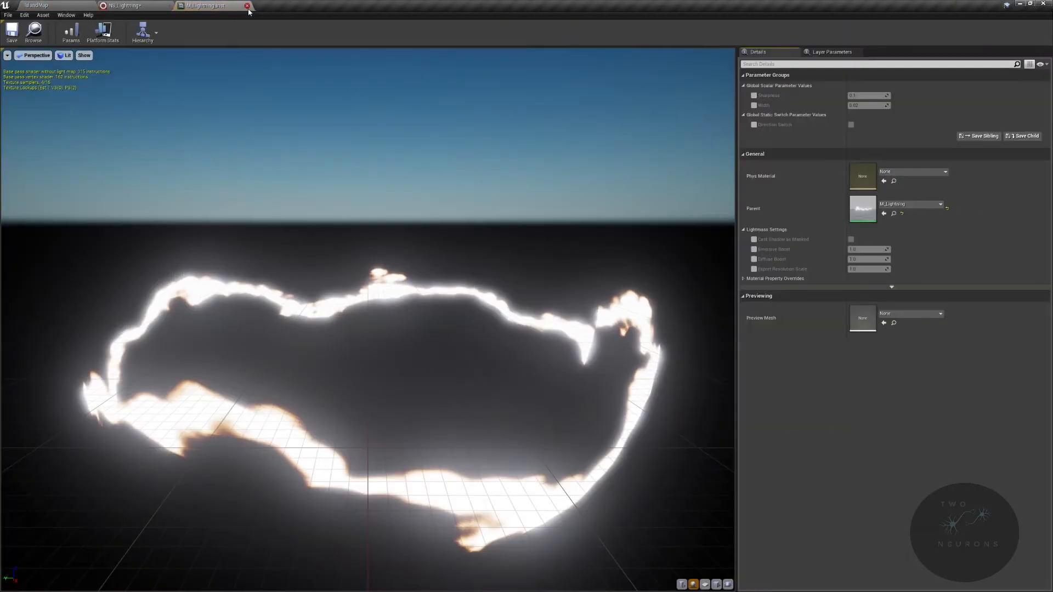
click(247, 5)
- Open the parent M_Lightning material, examine how its Dynamic Parameter node supplies Temperature, and close it
click(36, 5)
click(232, 455)
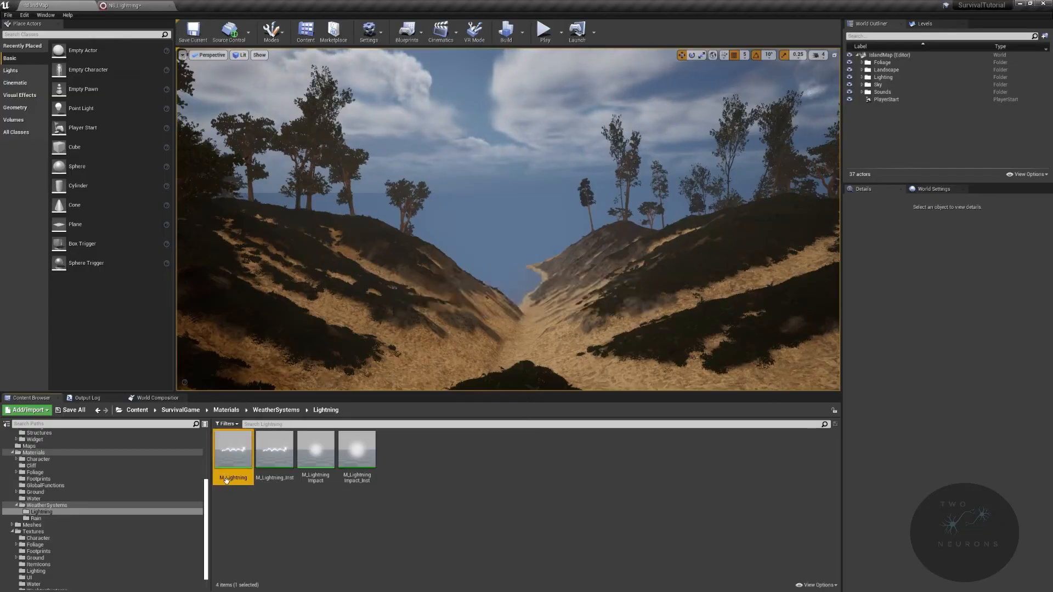
double_click(232, 455)
drag(687, 295, 658, 228)
click(329, 195)
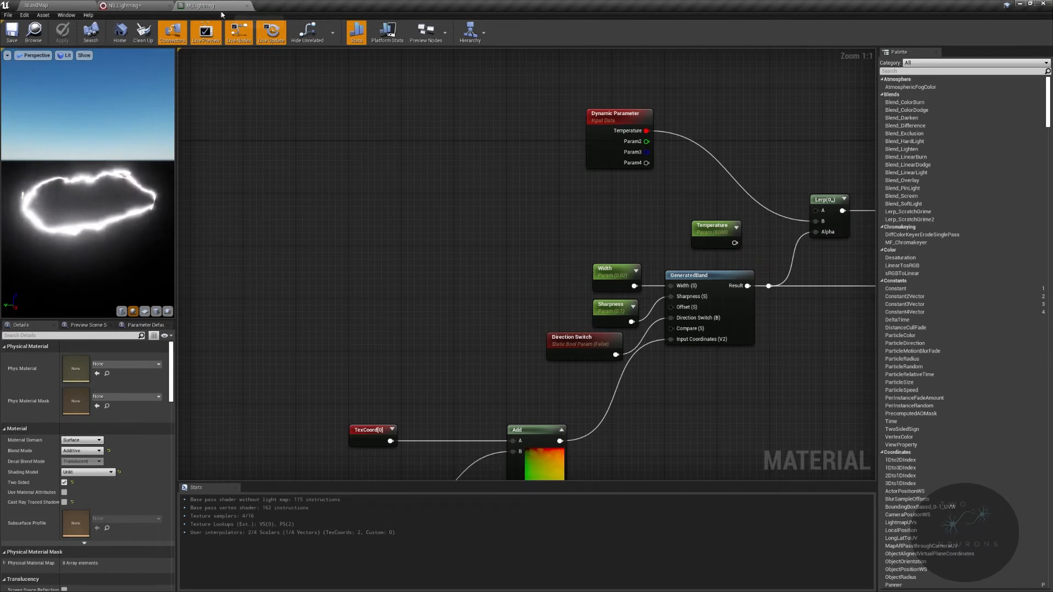
click(246, 5)
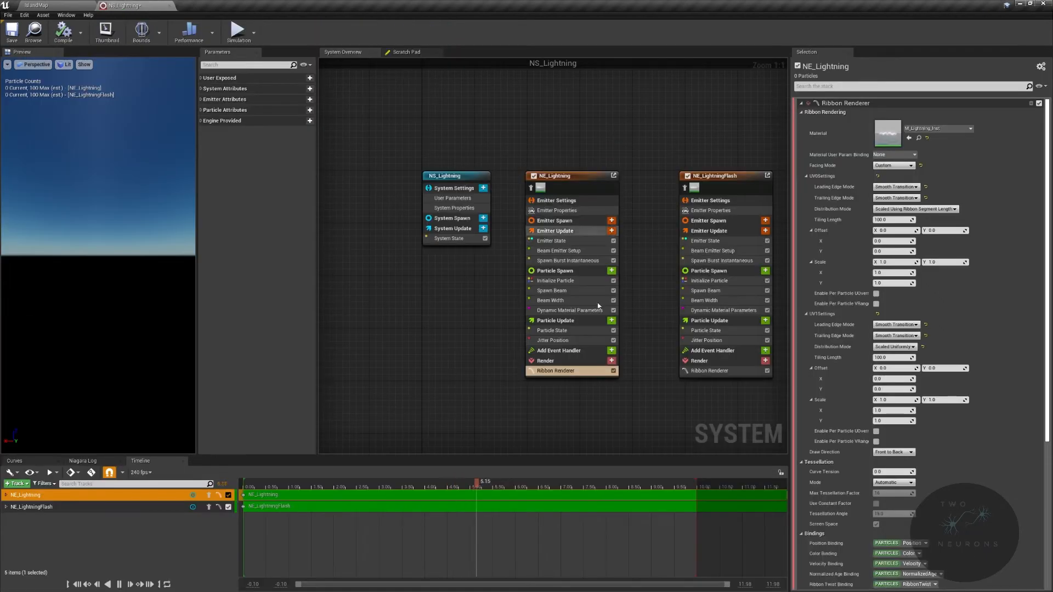
- Review NE_Lightning's Dynamic Material Parameters, Particle State inputs, Jitter Position and Ribbon Renderer settings
click(554, 313)
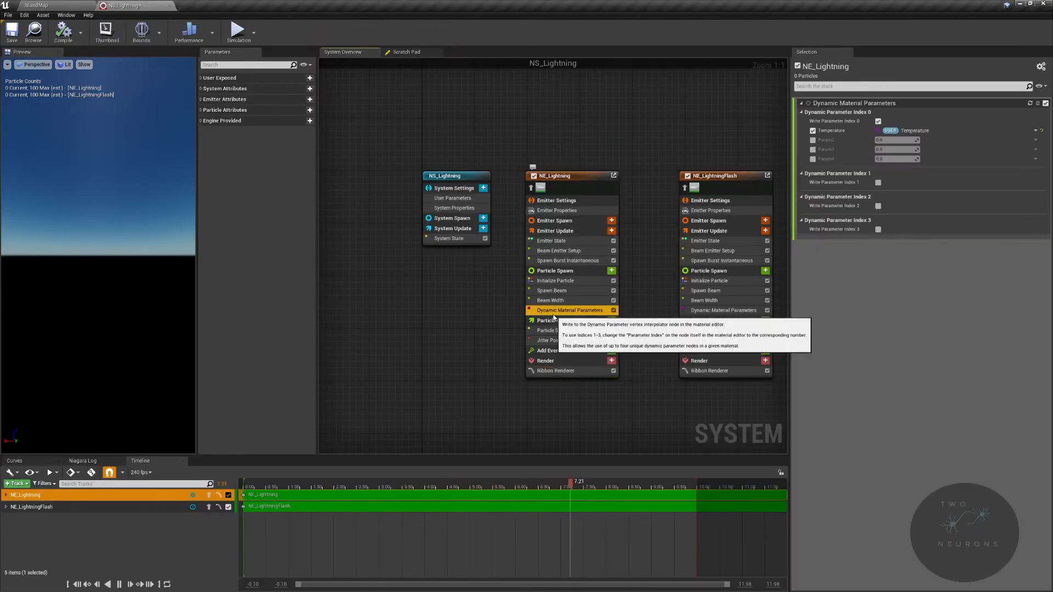
click(570, 331)
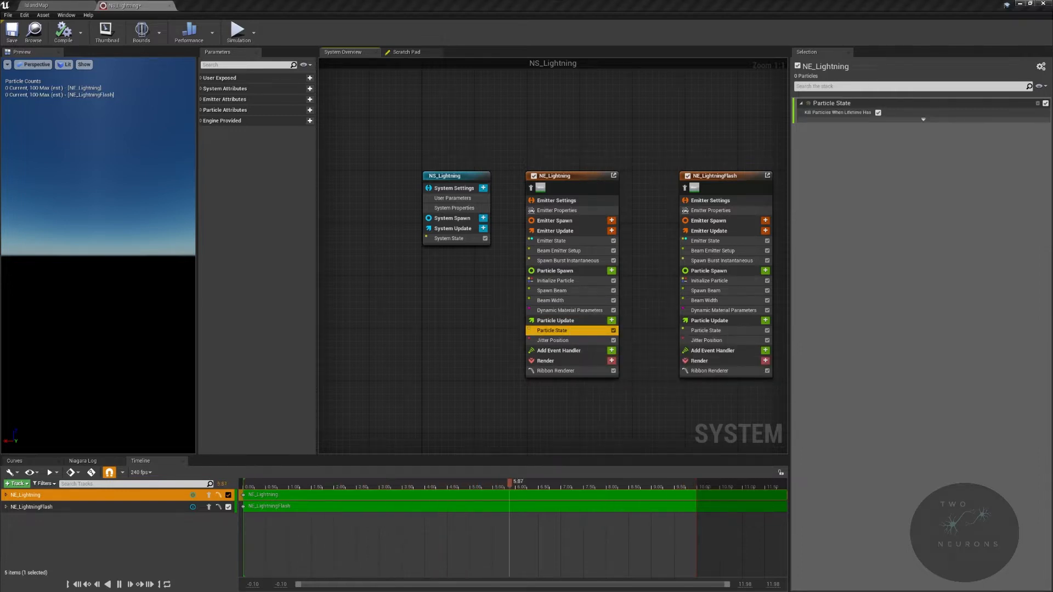
click(923, 120)
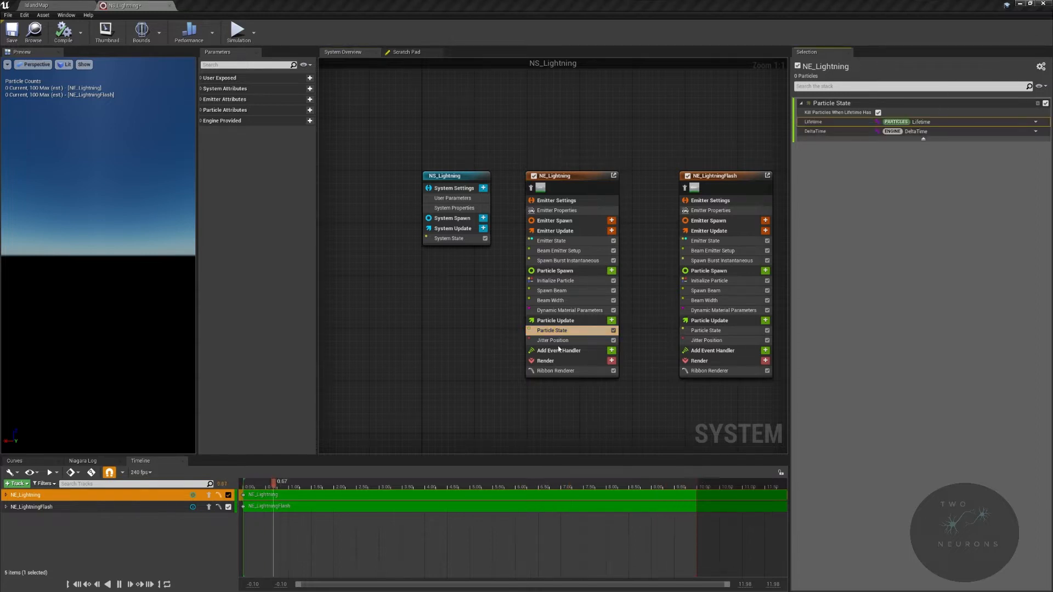
click(551, 341)
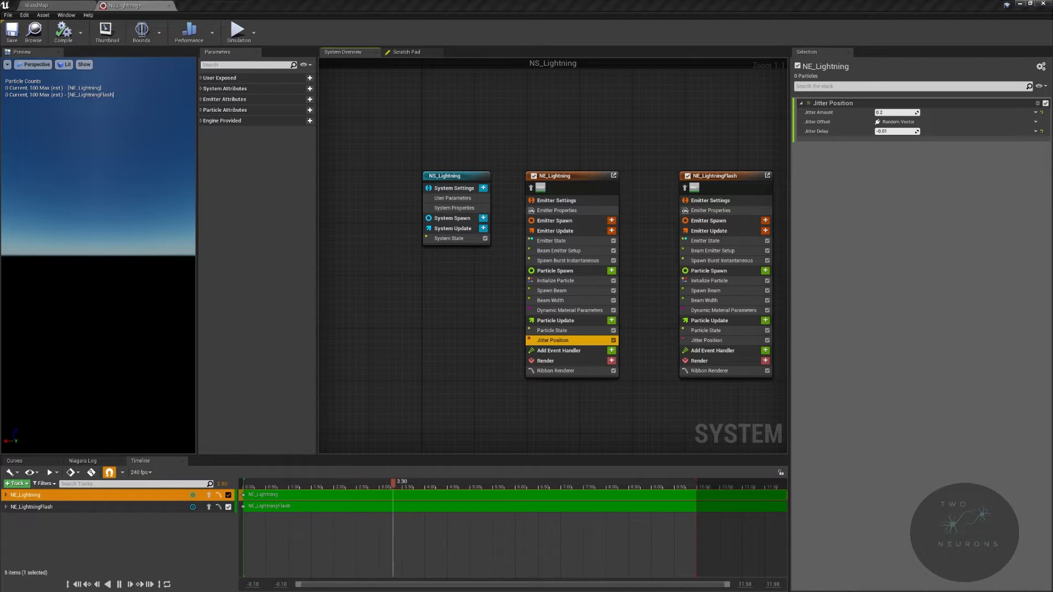
click(585, 372)
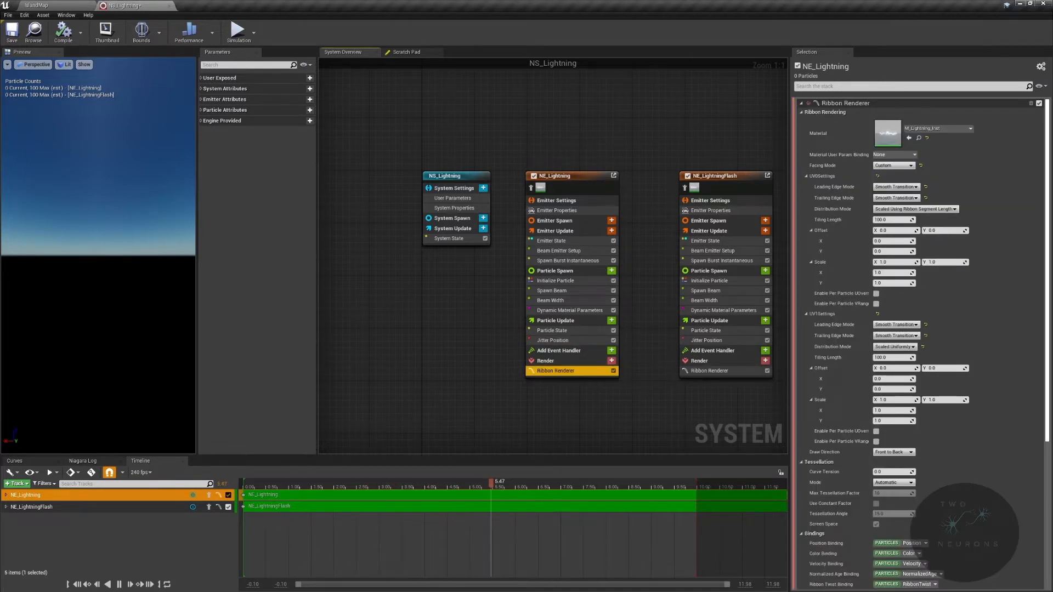
scroll(979, 377, down, 5)
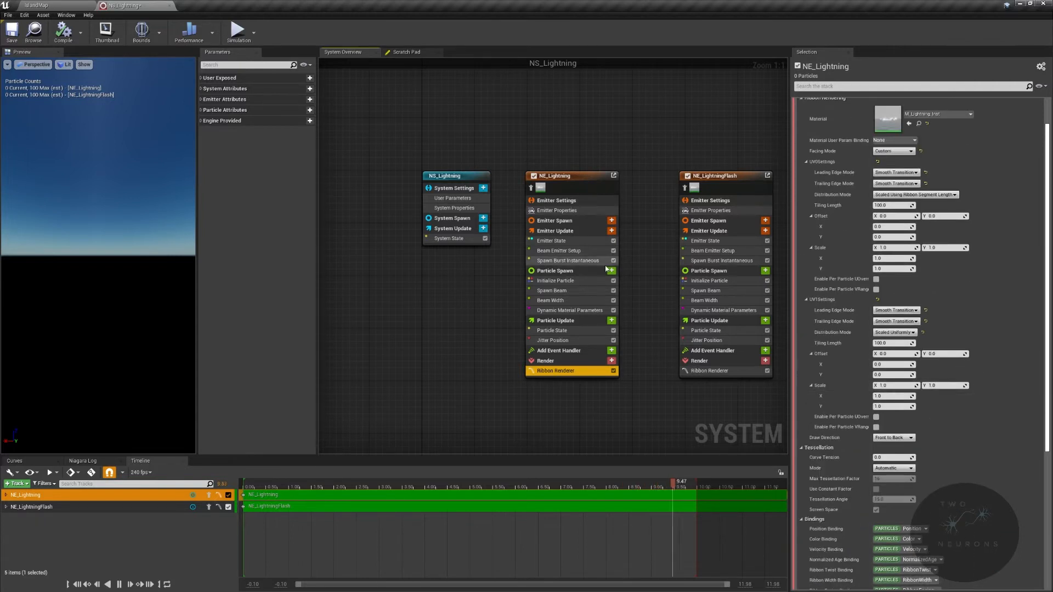
- Check NE_Lightning's Emitter State and enable a Loop Delay of 0.0 in NE_LightningFlash's Emitter State
click(573, 248)
click(573, 242)
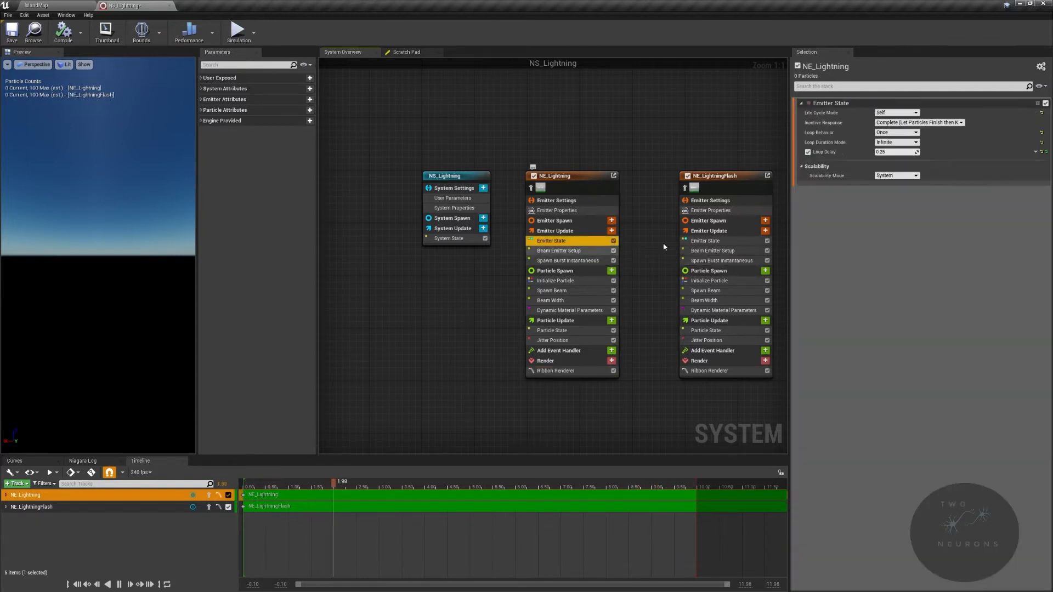
click(733, 209)
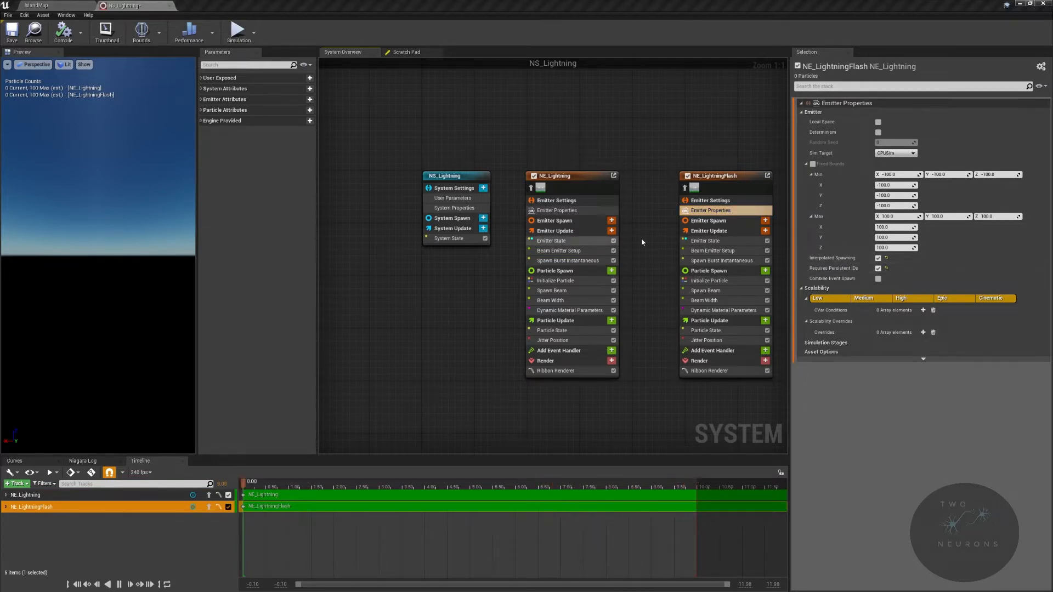
click(707, 240)
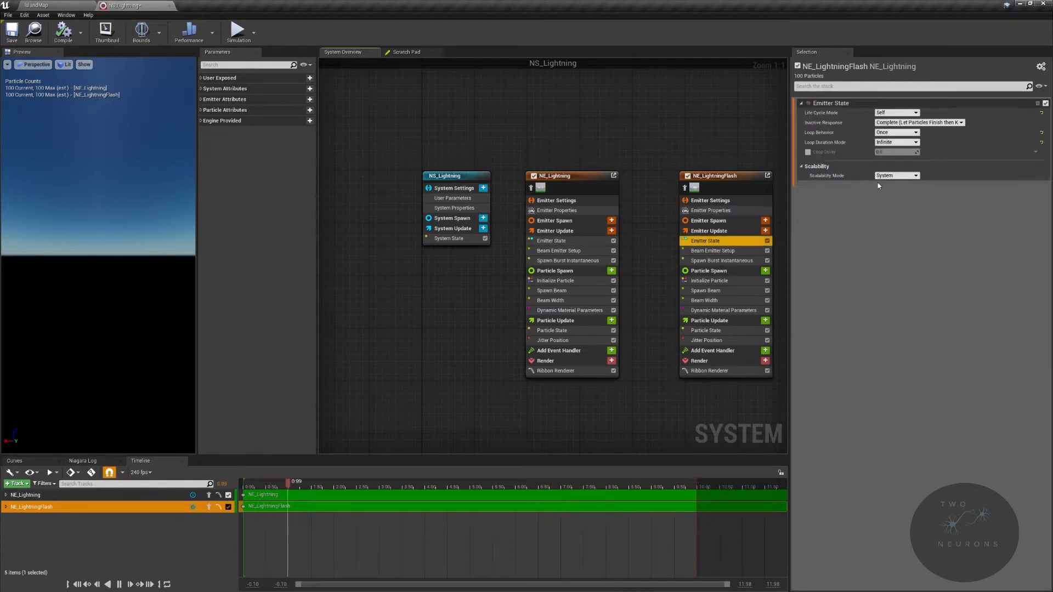
click(810, 152)
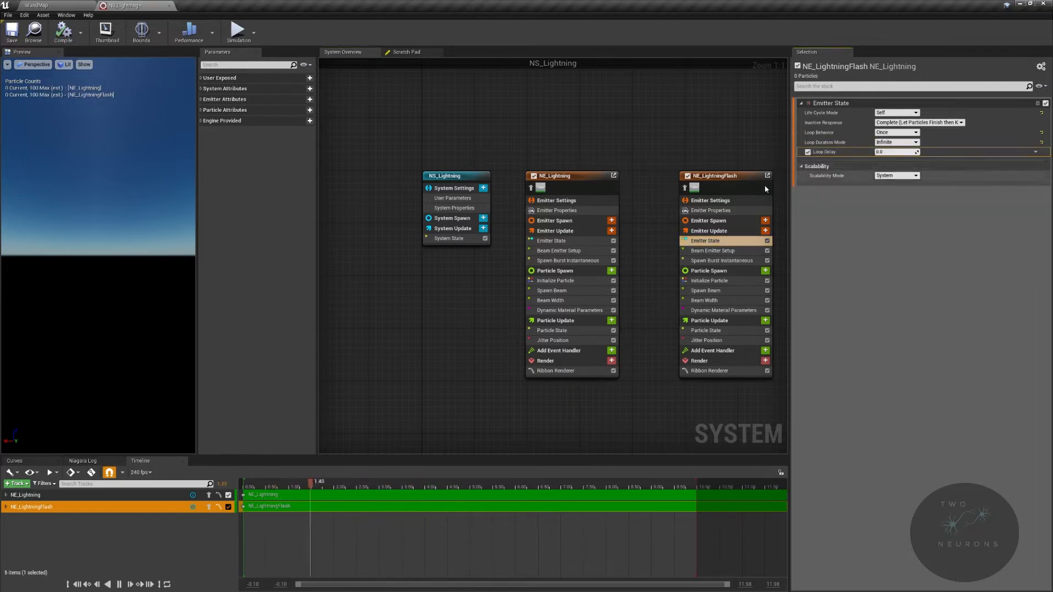
- Review NE_LightningFlash's Beam Emitter Setup and set its Initialize Particle color to R 10, G 10, B 5.5
click(713, 250)
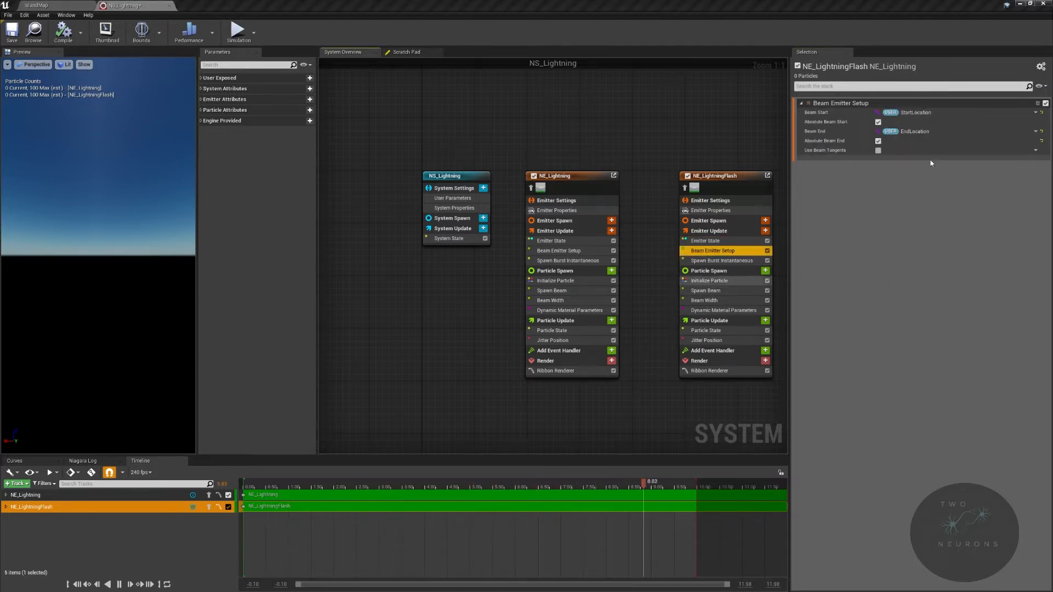
click(718, 281)
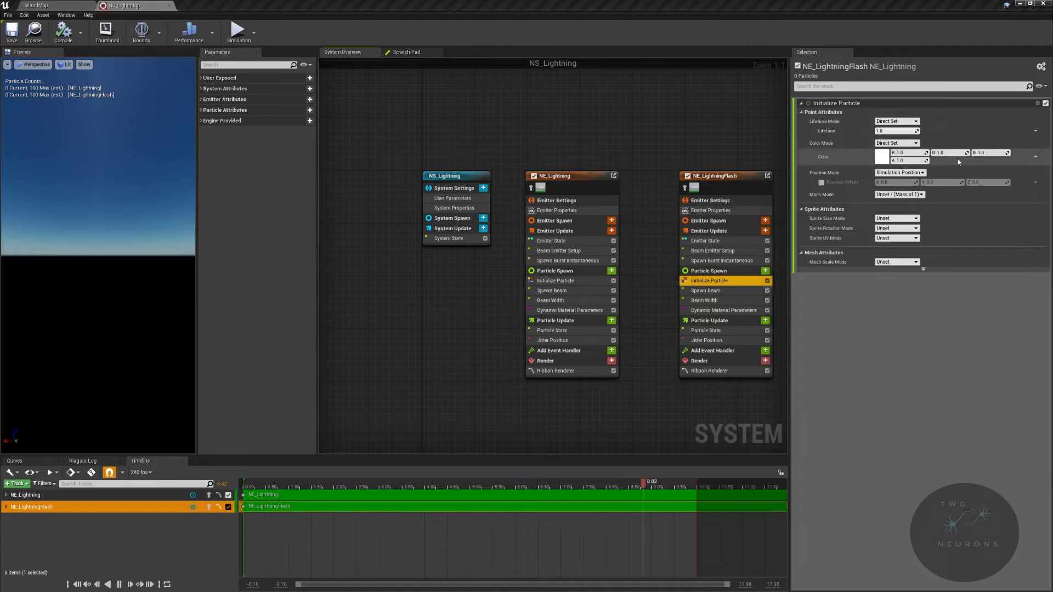
click(917, 152)
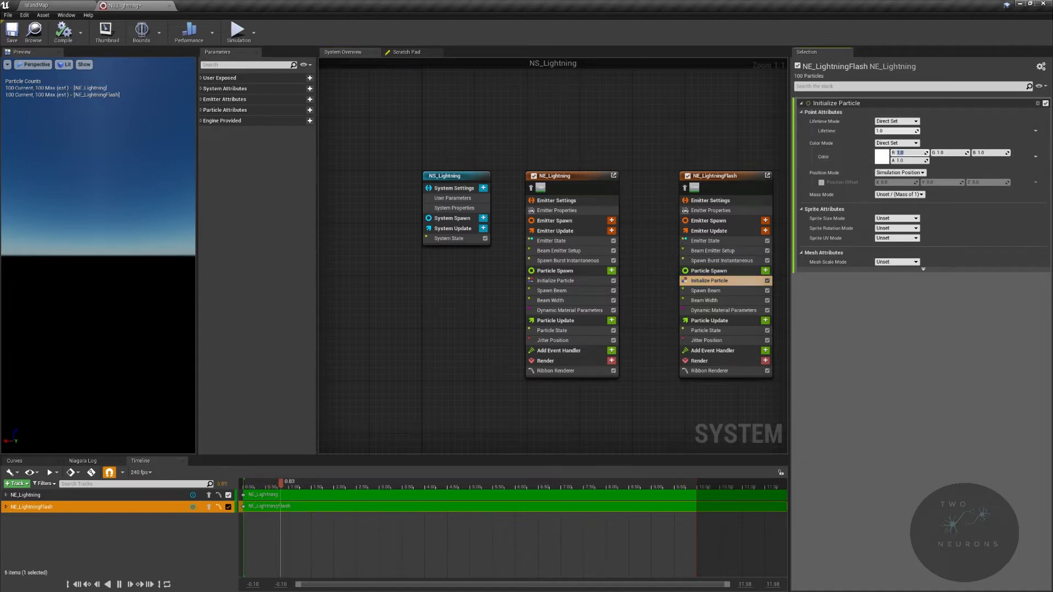
text(10)
key(Tab)
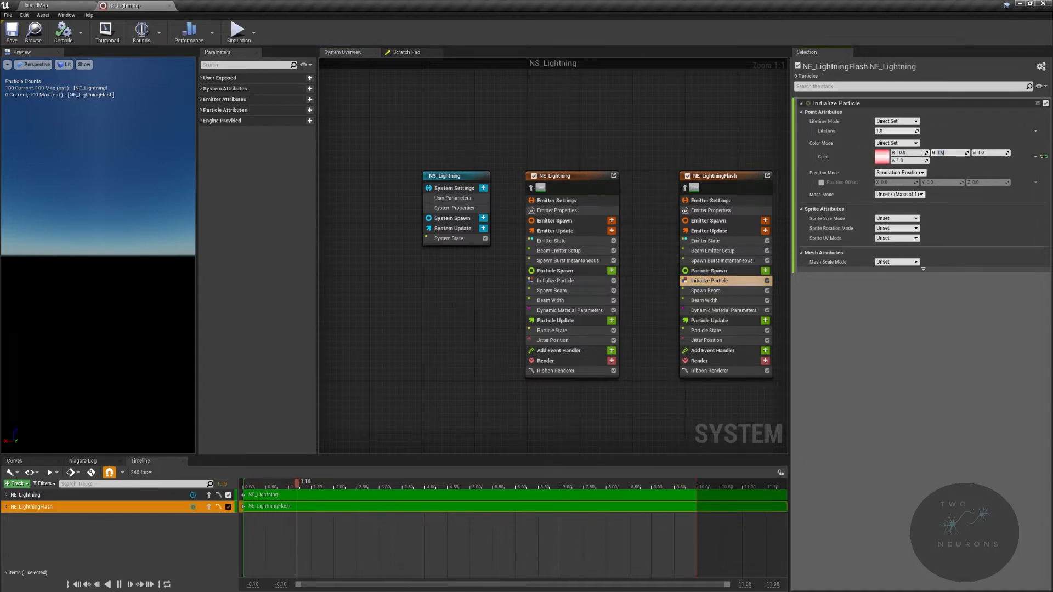
text(10)
key(Tab)
text(5.5)
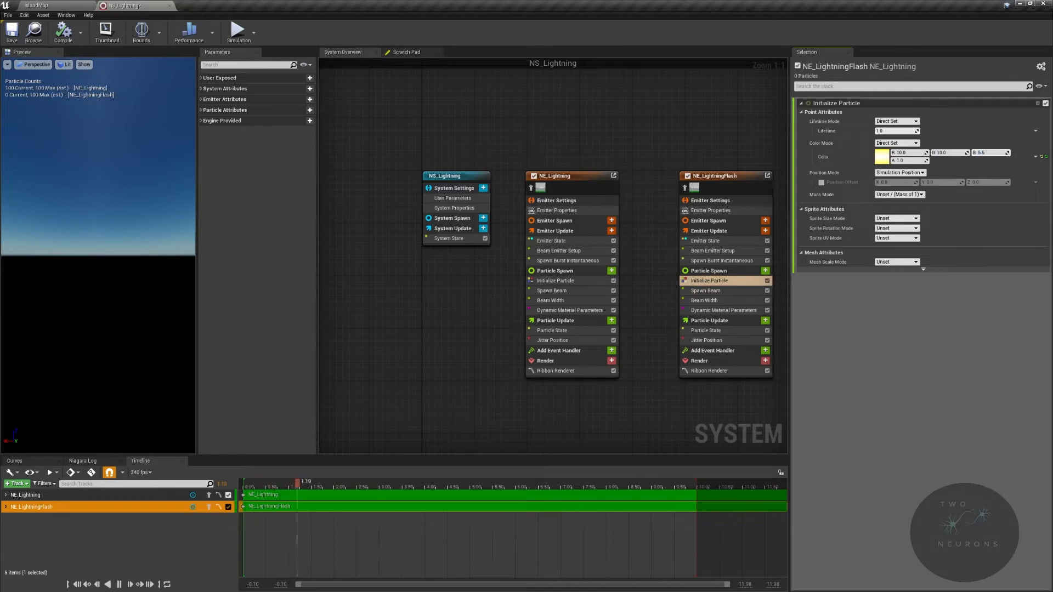
key(Return)
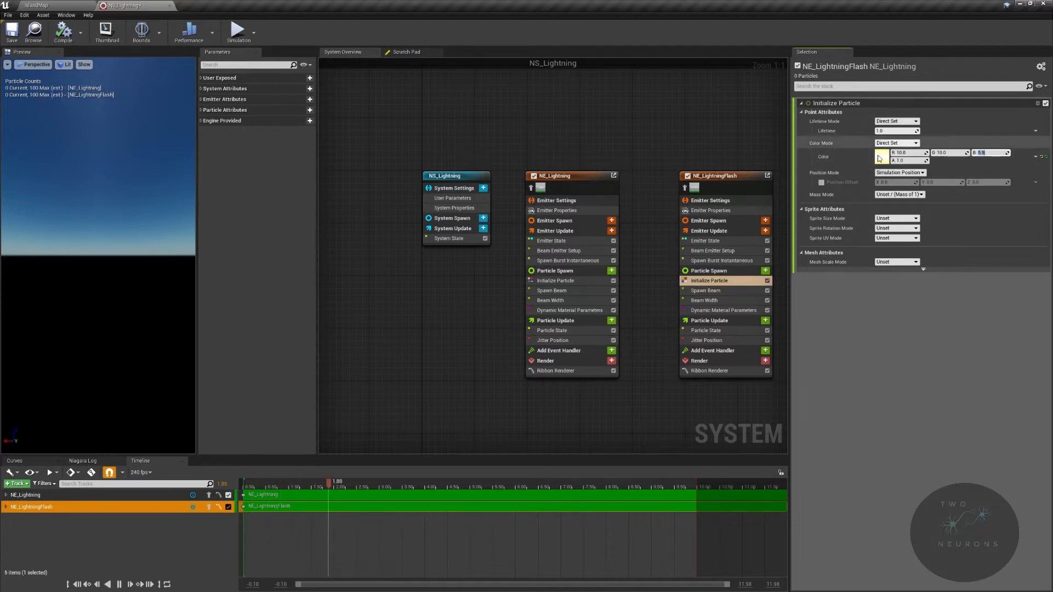
- Set the Beam Width random range in NE_LightningFlash to a minimum of 4000 and a maximum of 8000
click(708, 291)
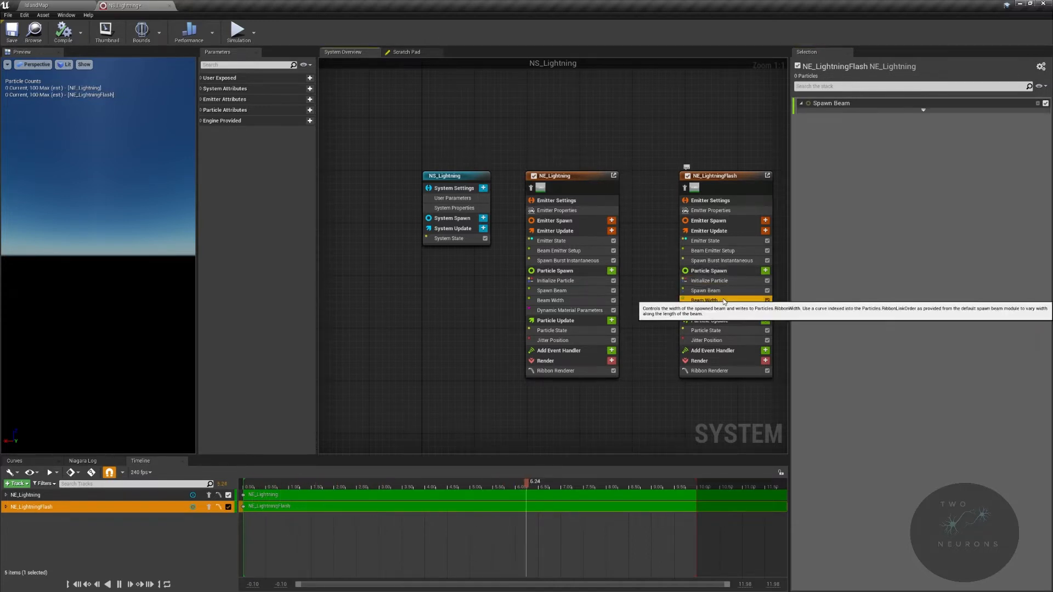
click(724, 301)
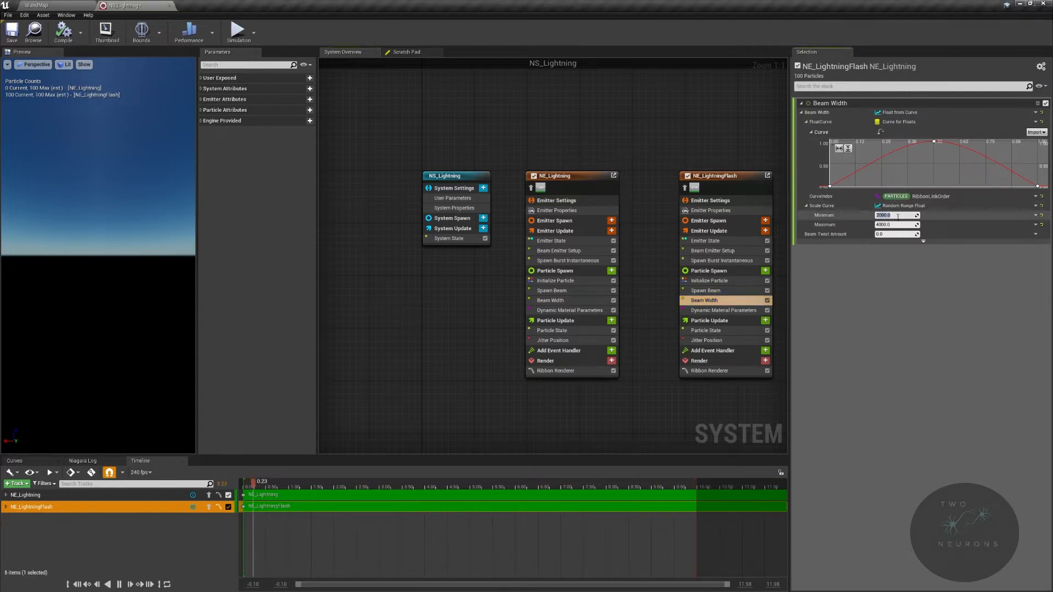
click(896, 224)
text(8)
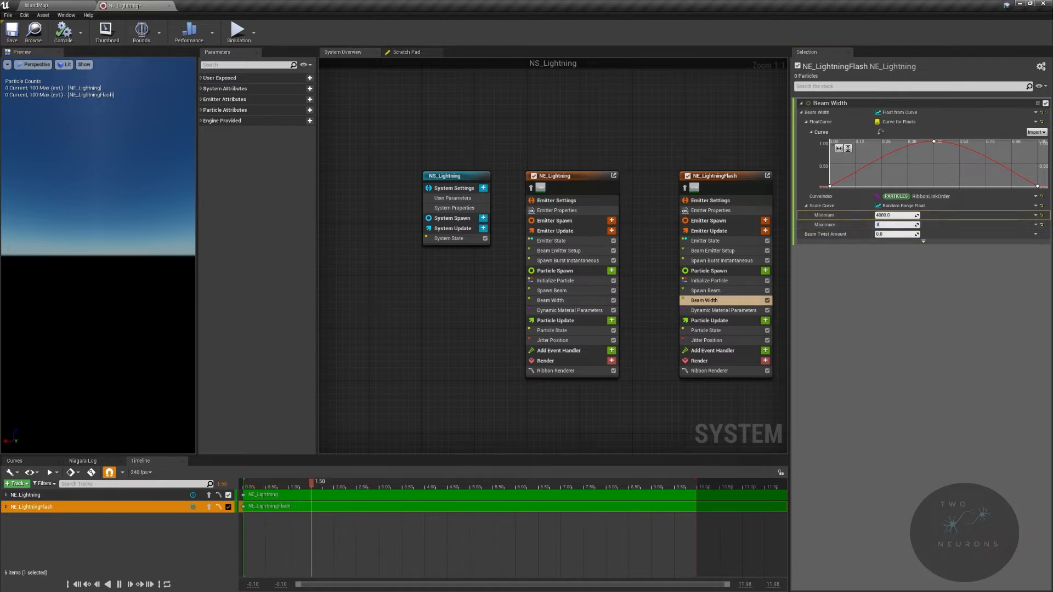
key(Return)
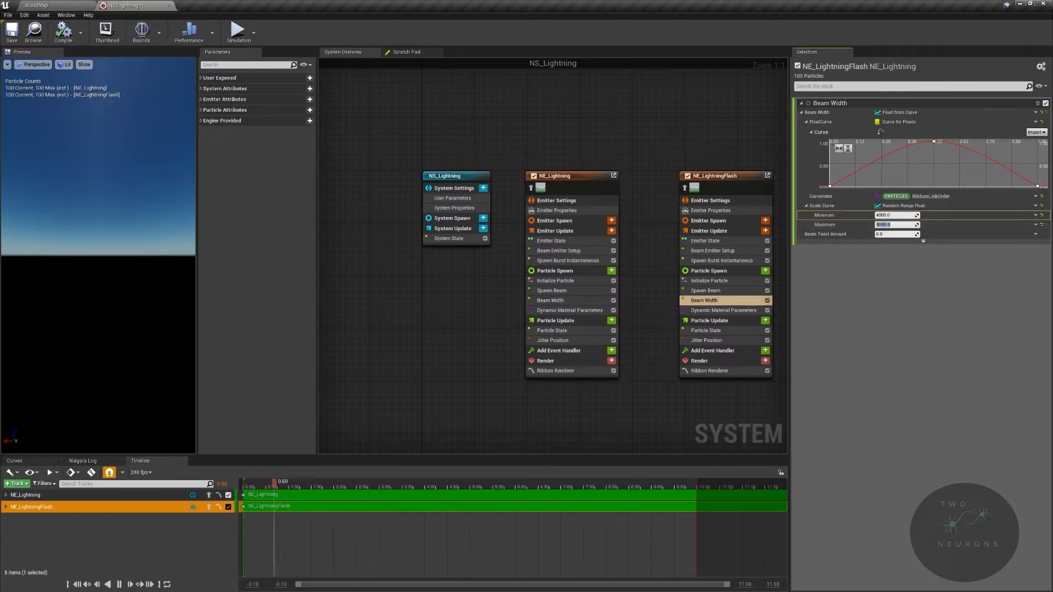
- Replace the Temperature input in NE_LightningFlash's Dynamic Material Parameters with a Multiply Float dynamic input
click(728, 311)
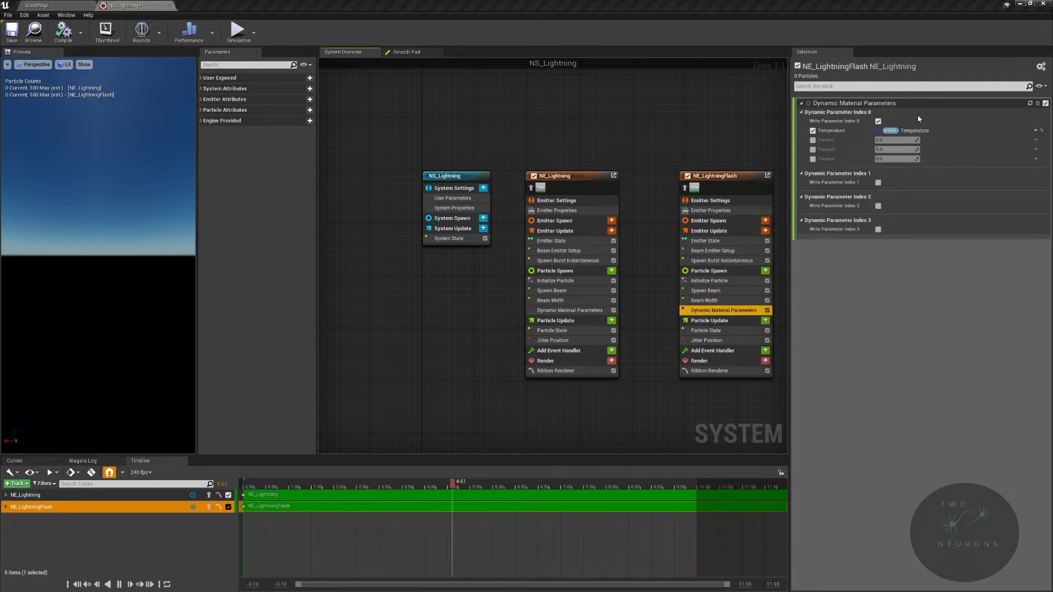
click(1035, 131)
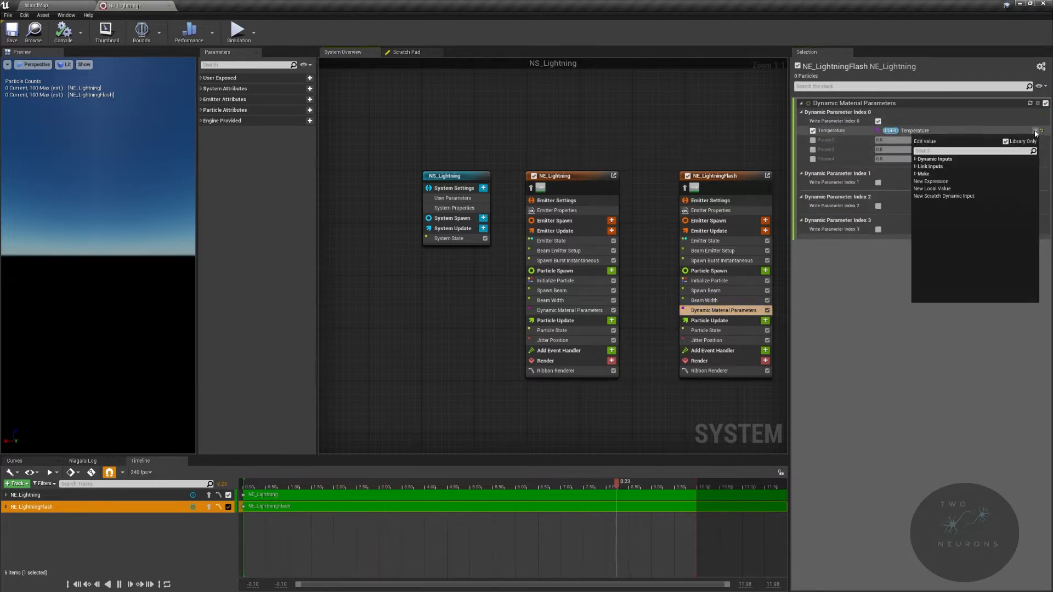
text(float)
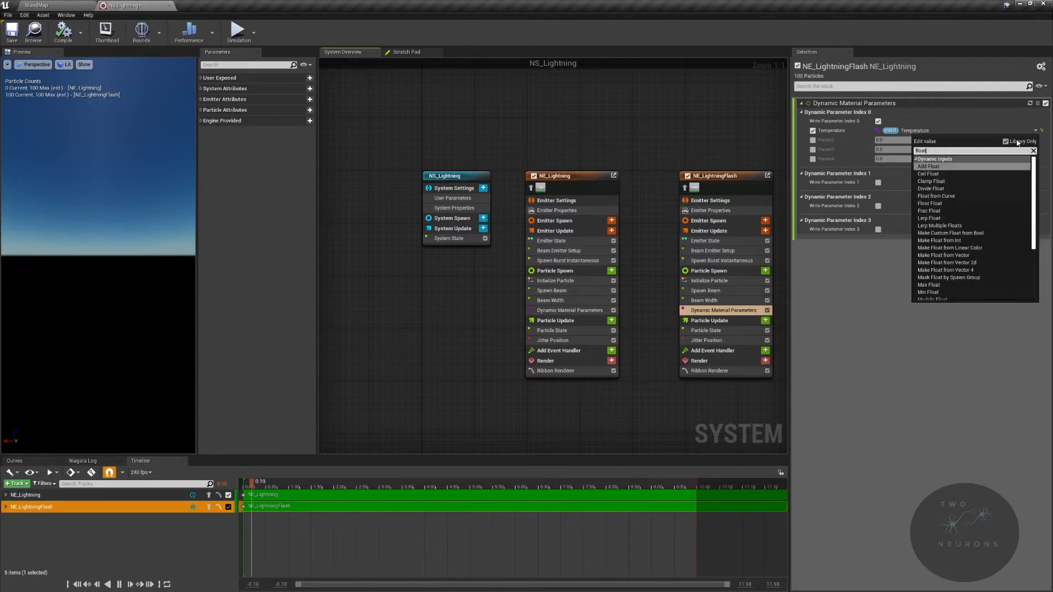
text( mul)
key(Return)
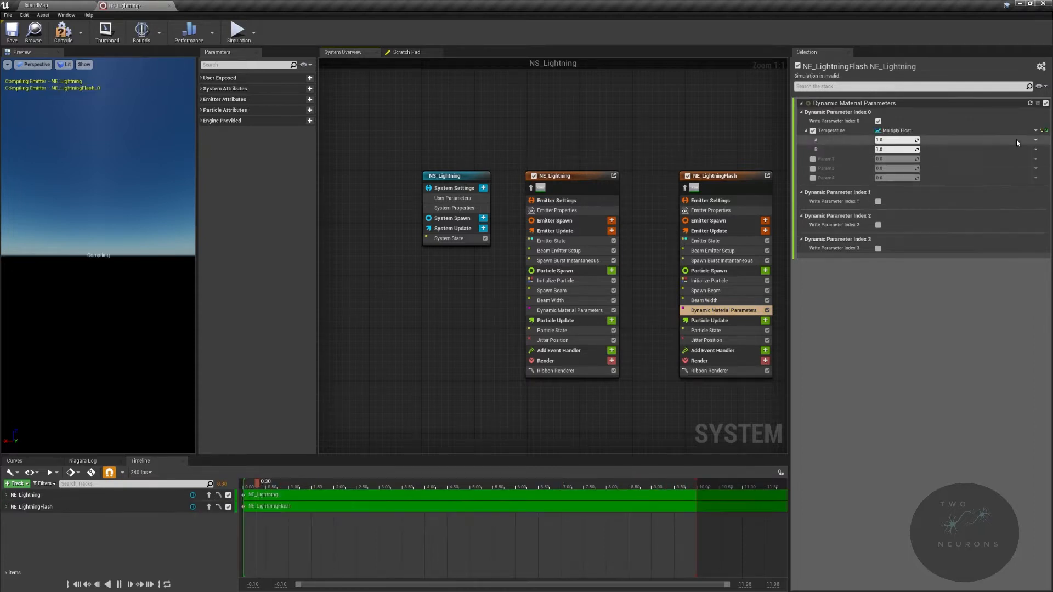
- Assign the user-exposed Temperature to A and 2 to B of the Multiply Float, and compare with NE_Lightning's Dynamic Material Parameters
click(203, 80)
drag(284, 113, 898, 140)
click(895, 149)
text(2)
key(Return)
click(571, 311)
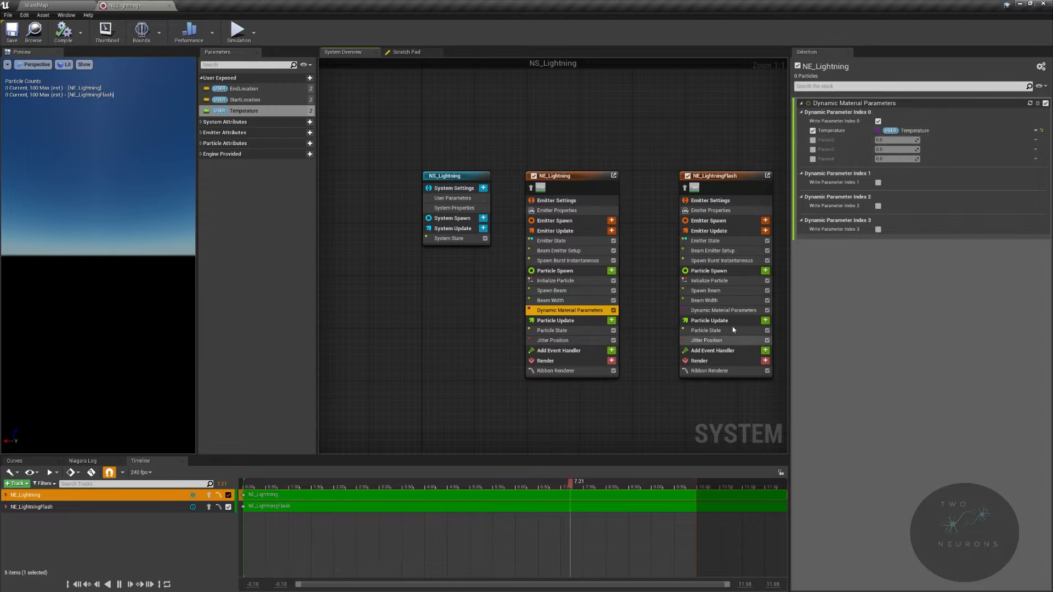
click(735, 311)
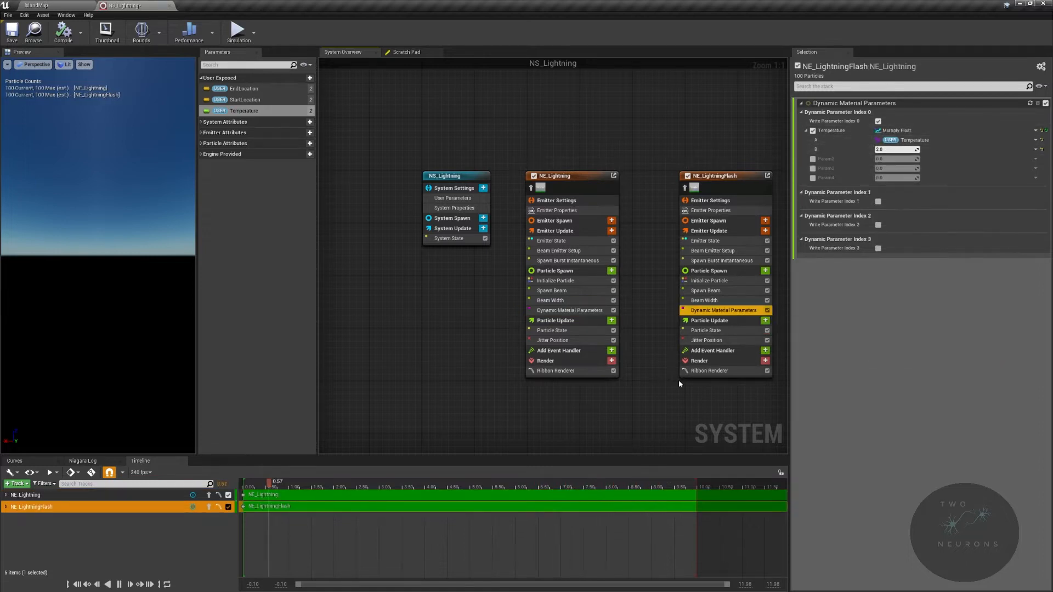
- Review NE_LightningFlash's Particle State and disable its Jitter Position module
click(713, 331)
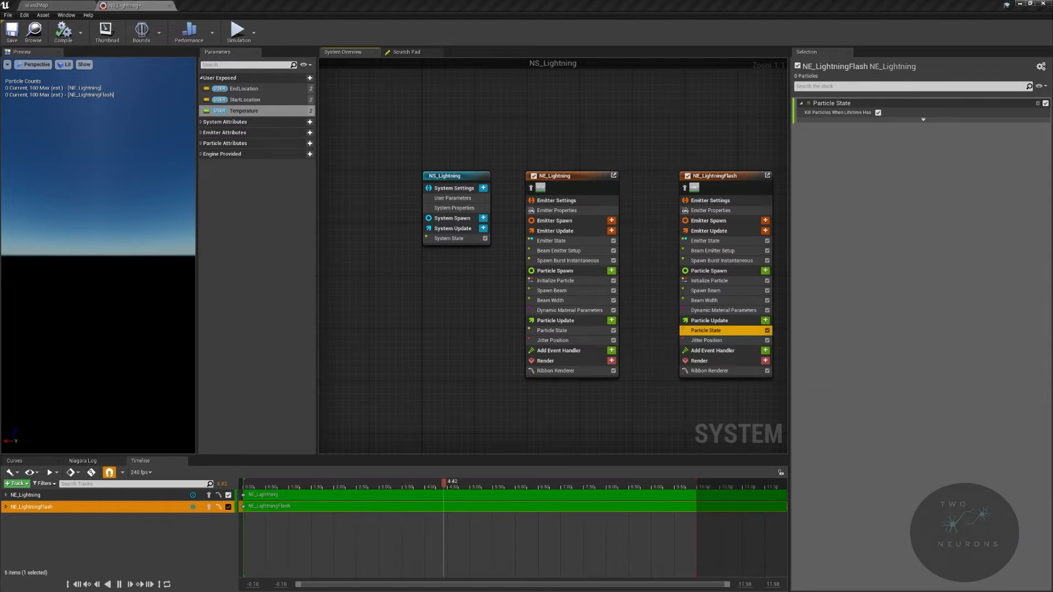
click(767, 341)
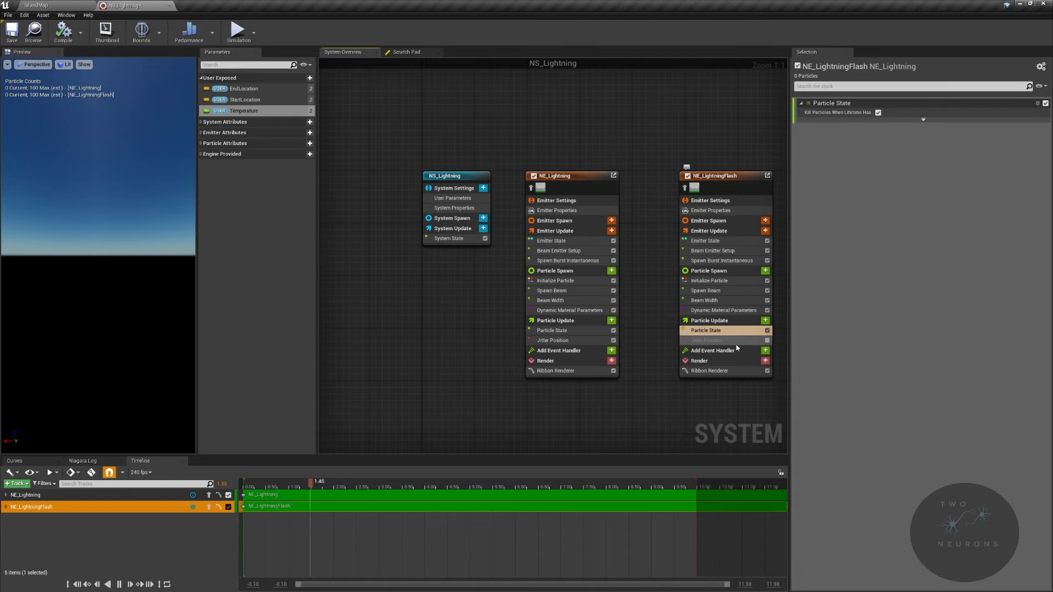
click(729, 341)
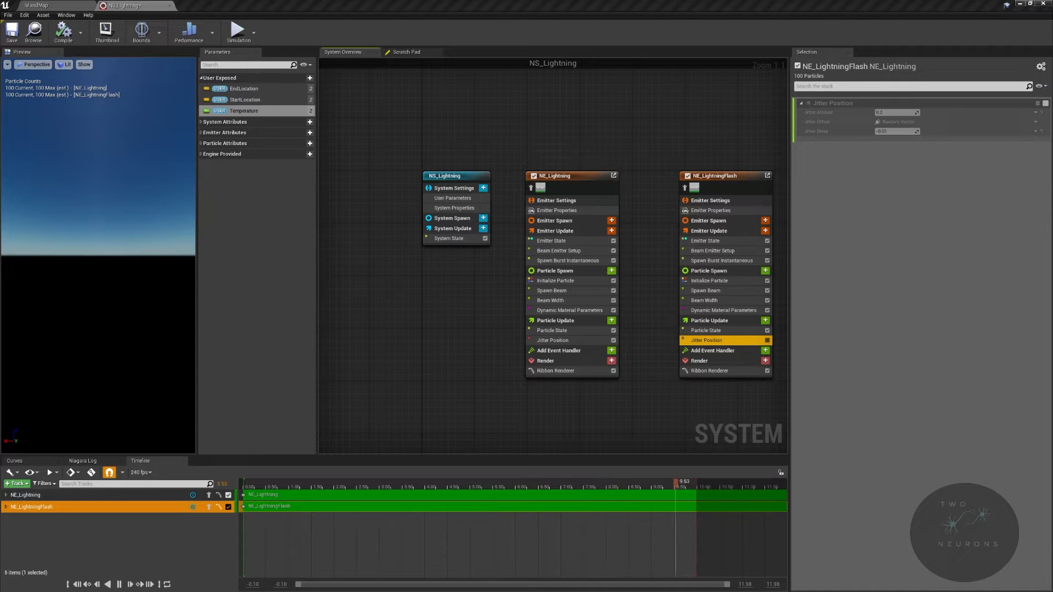
- Add a Scale Beam Width module to NE_LightningFlash's Particle Update and drive its Beam Width Scale with Float from Curve
click(765, 320)
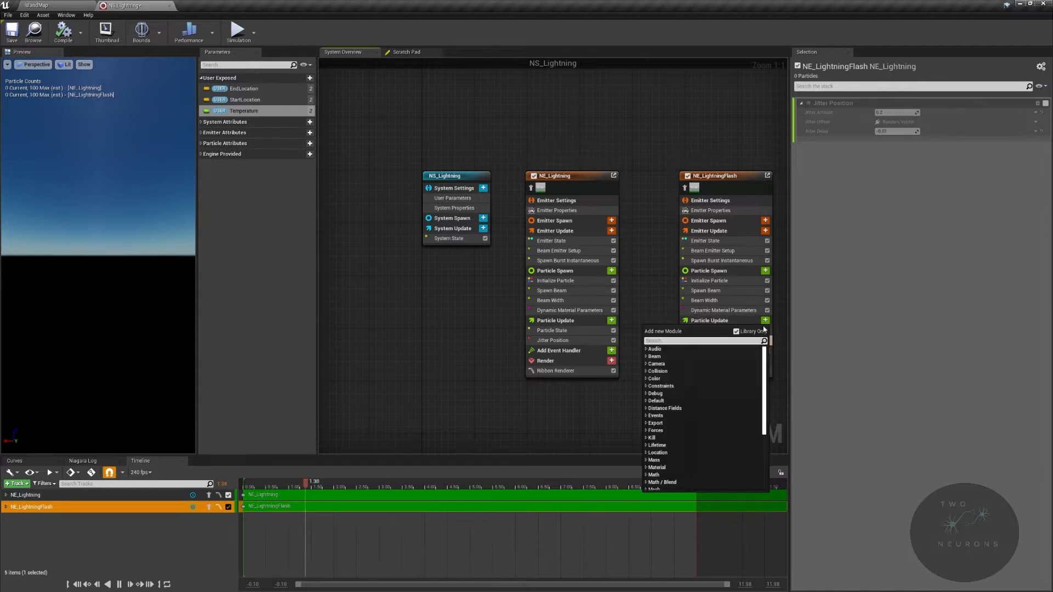
text(scale beam w)
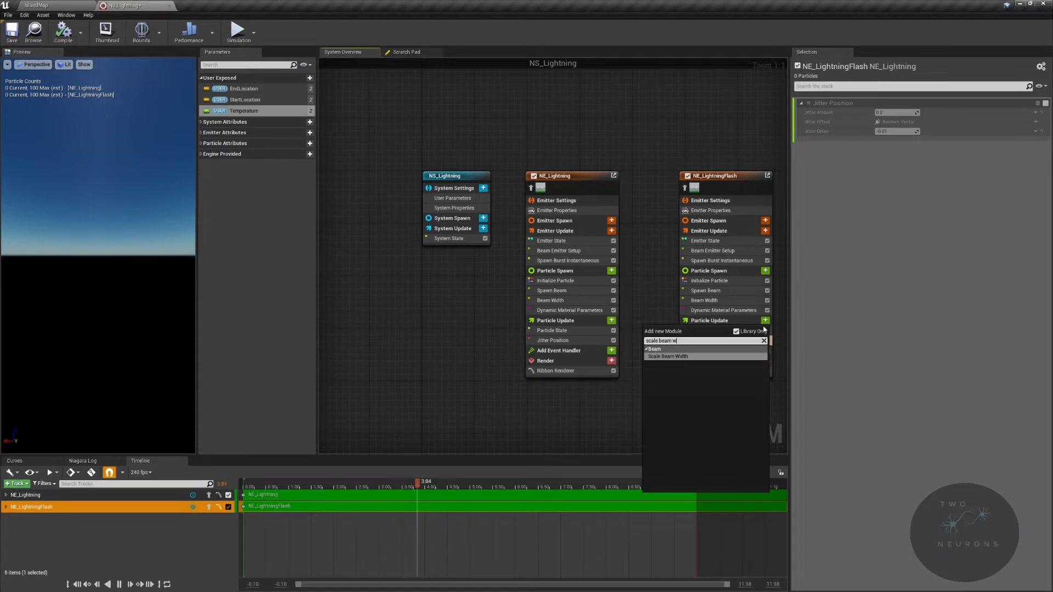
click(668, 357)
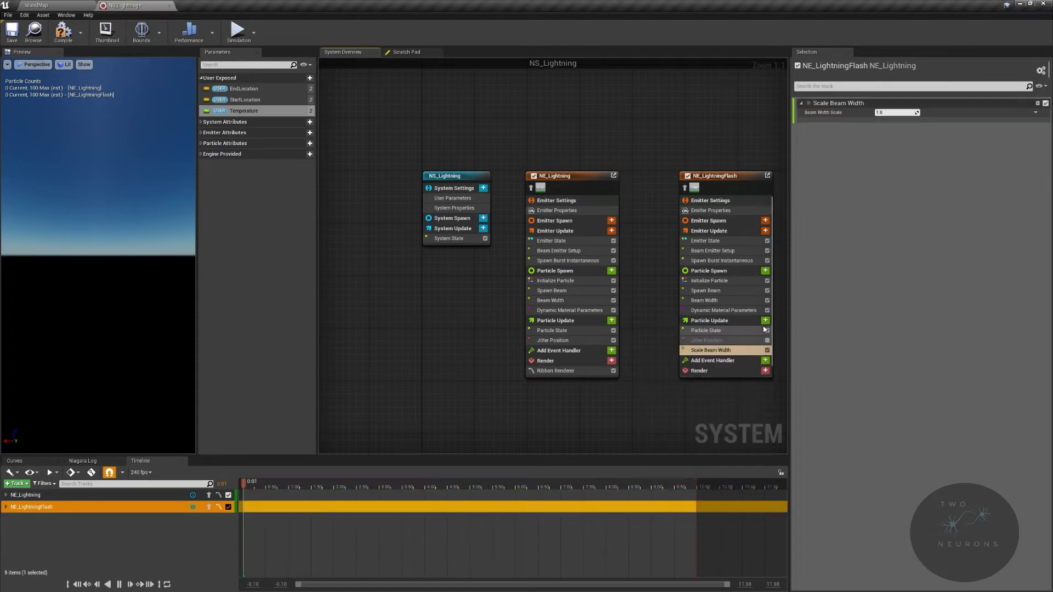
click(1037, 114)
text(curve)
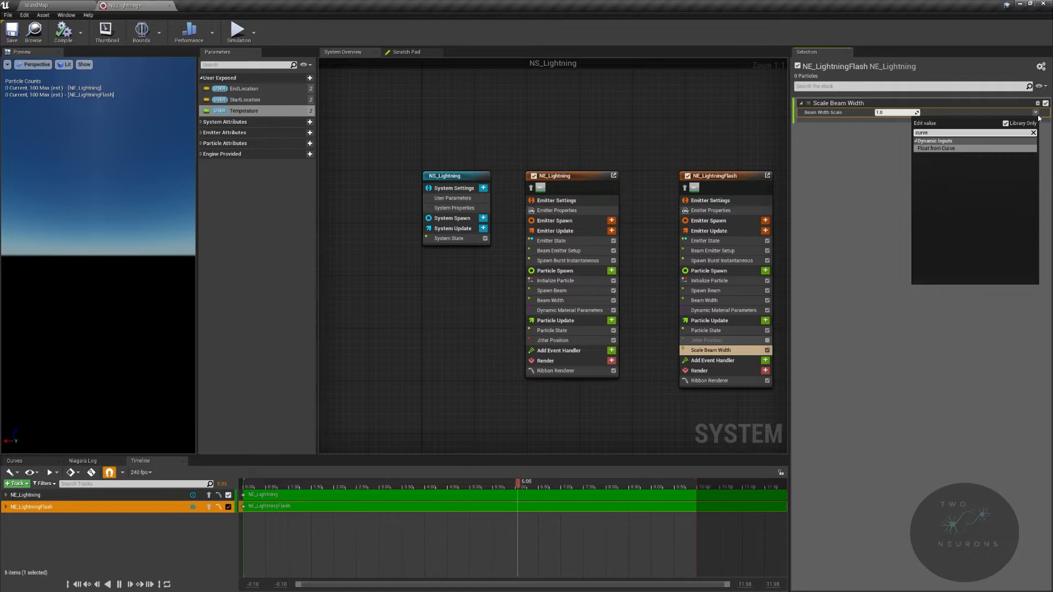
key(Return)
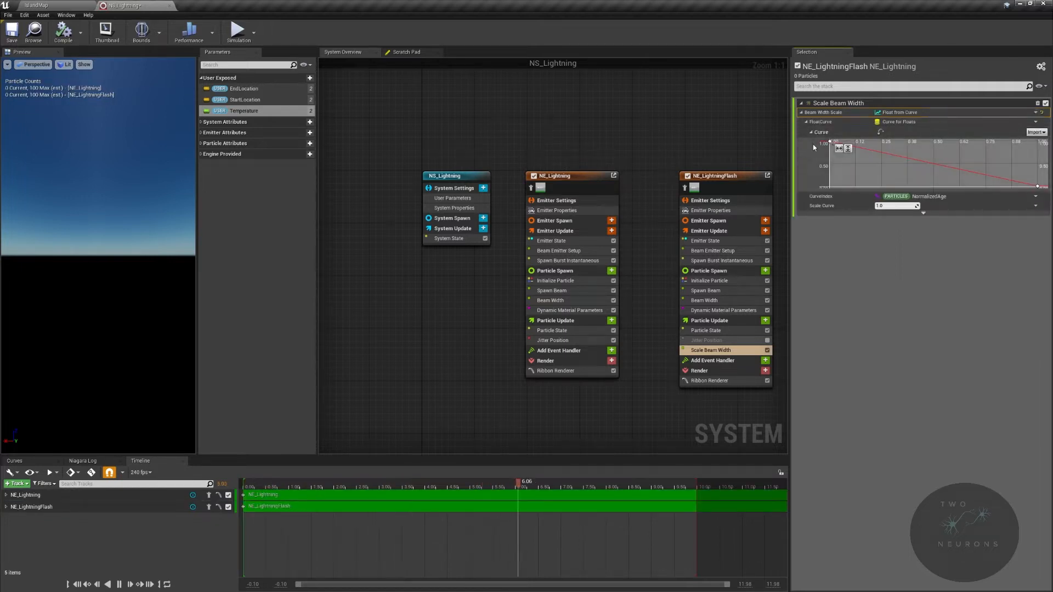
- Set the Scale Beam Width curve's first key to value 0 and add a key midway along the curve with value 1
click(830, 142)
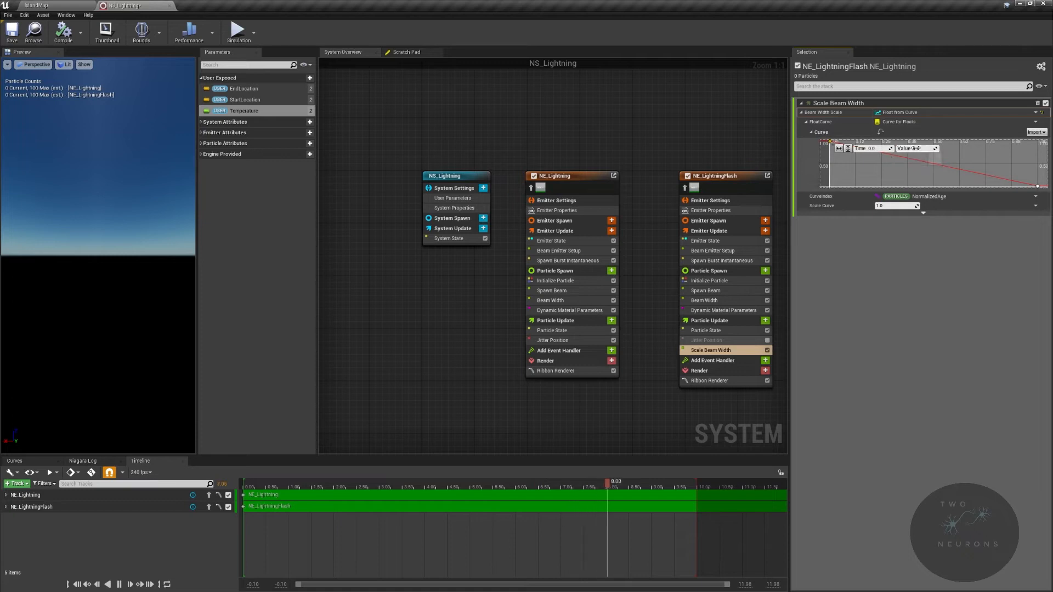
text(0)
key(Return)
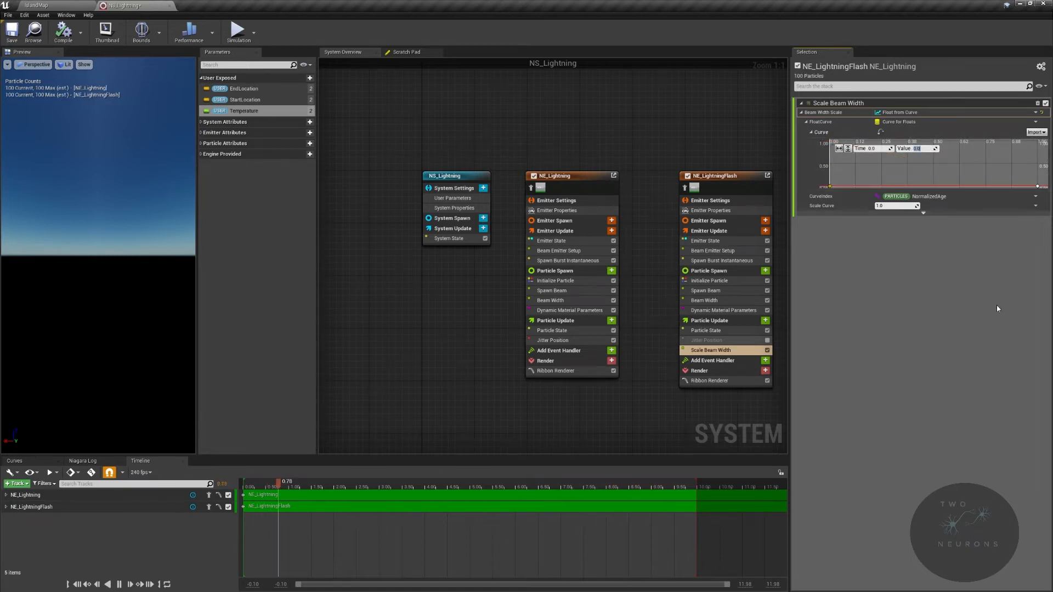
right_click(936, 187)
click(963, 196)
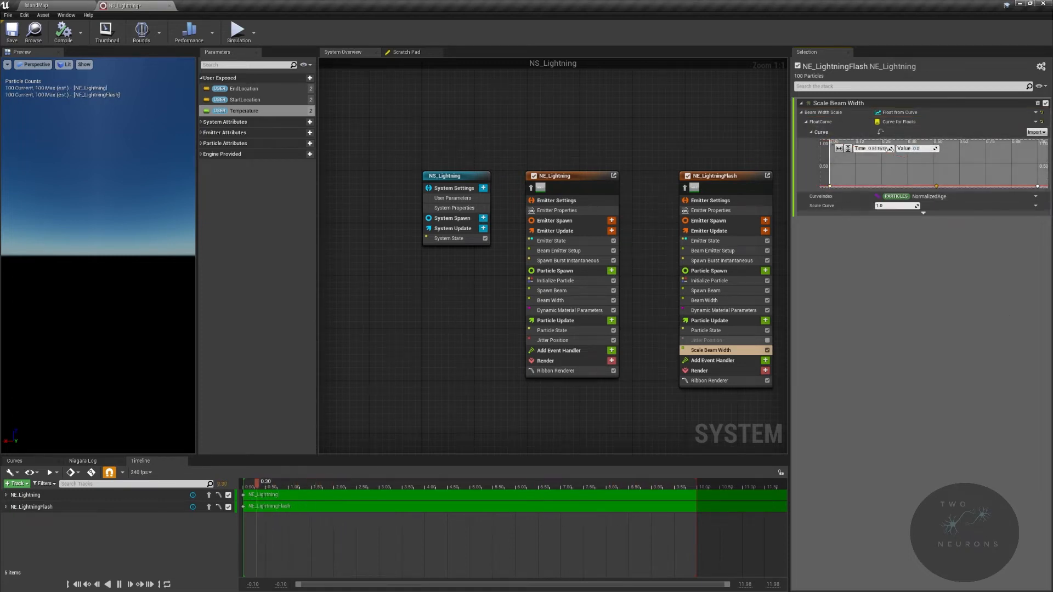
key(Tab)
text(1)
key(Return)
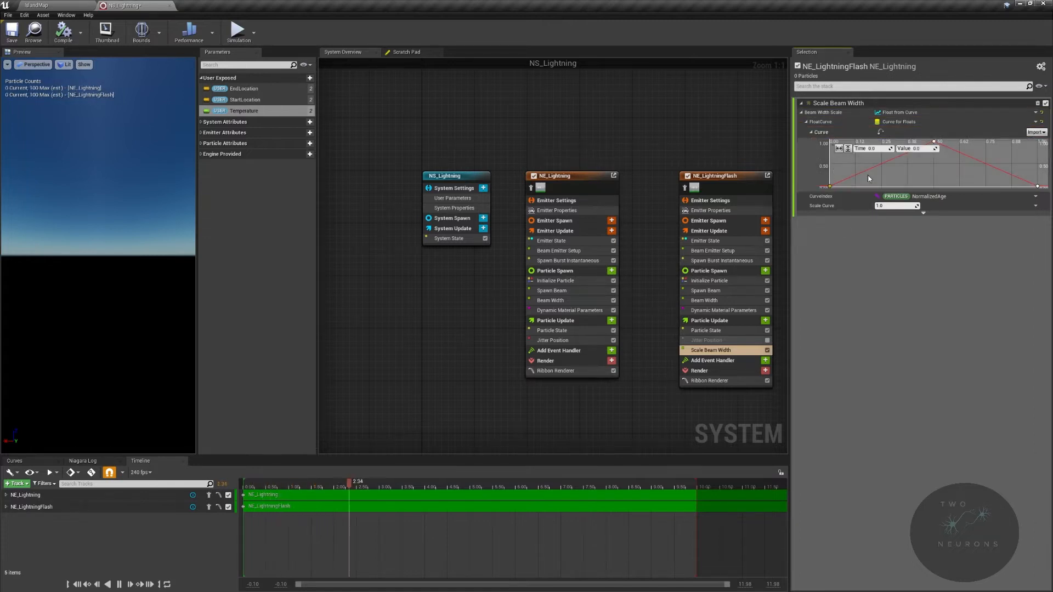
- Smooth the Scale Beam Width curve by applying automatic cubic interpolation to all of its keys
click(1009, 147)
drag(1046, 140, 822, 190)
key(1)
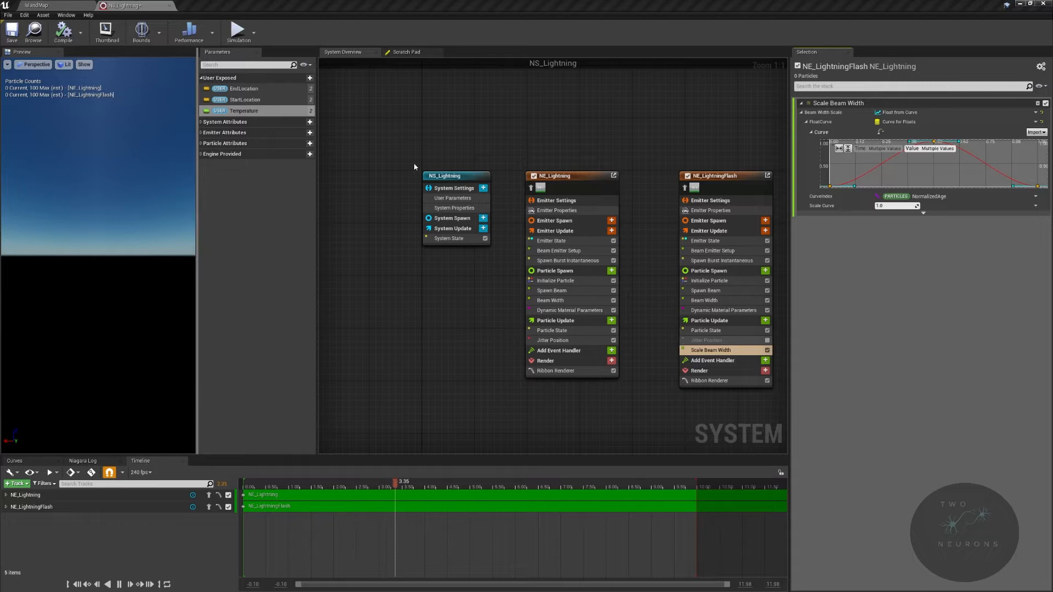
- Enter the default value for the Temperature user parameter in NS_Lightning's system settings
click(466, 185)
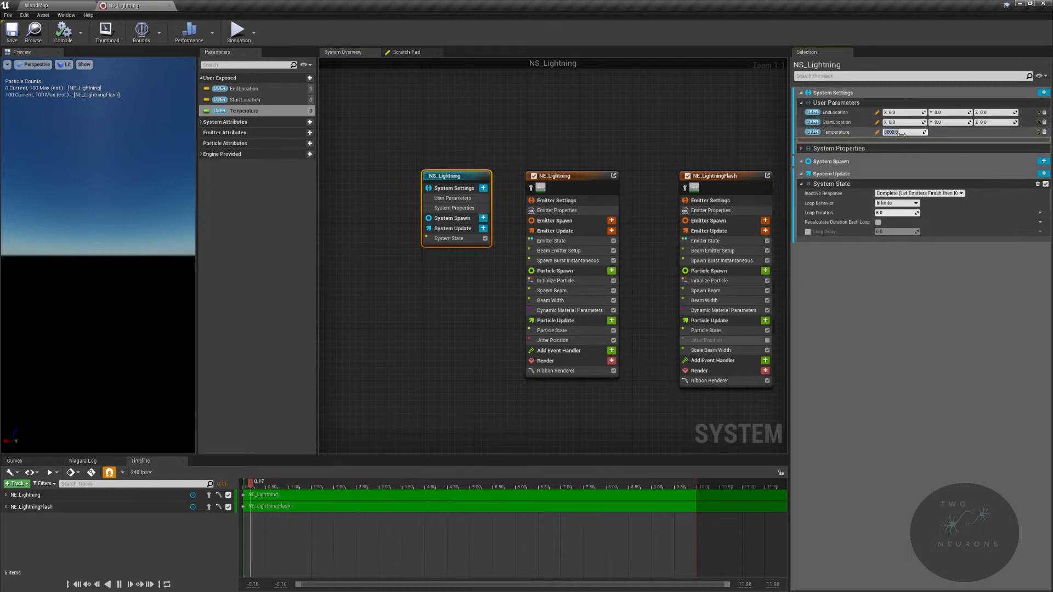
text(0)
key(Return)
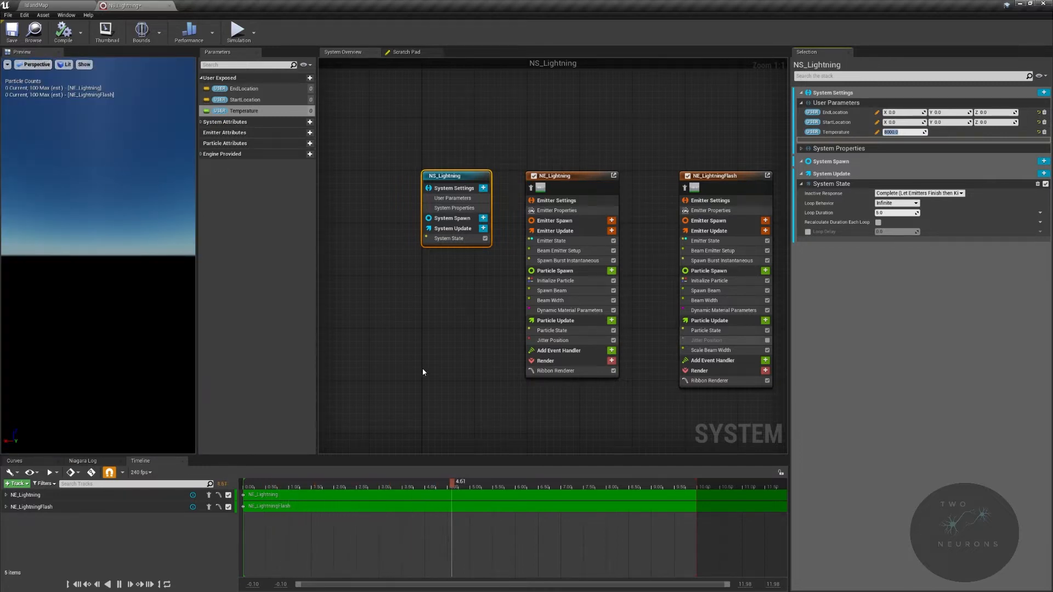
- Scrub the NS_Lightning timeline back to near its start to preview the bolt and flash
click(497, 486)
drag(497, 486, 288, 486)
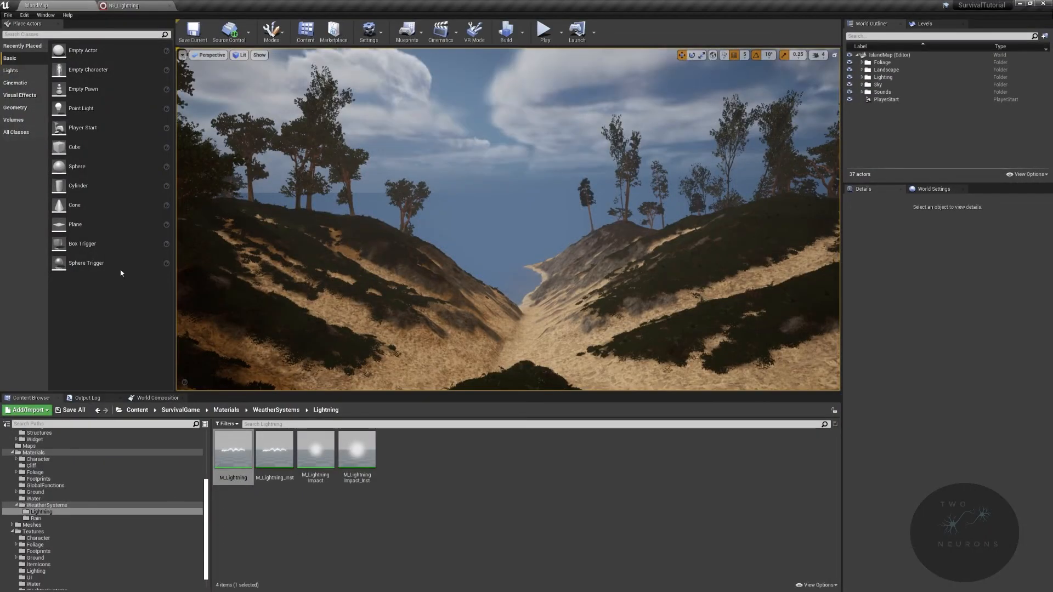
- Look over the existing NS_Rain system from the level's Core/ParticleSystems folder and close it
scroll(87, 467, up, 3)
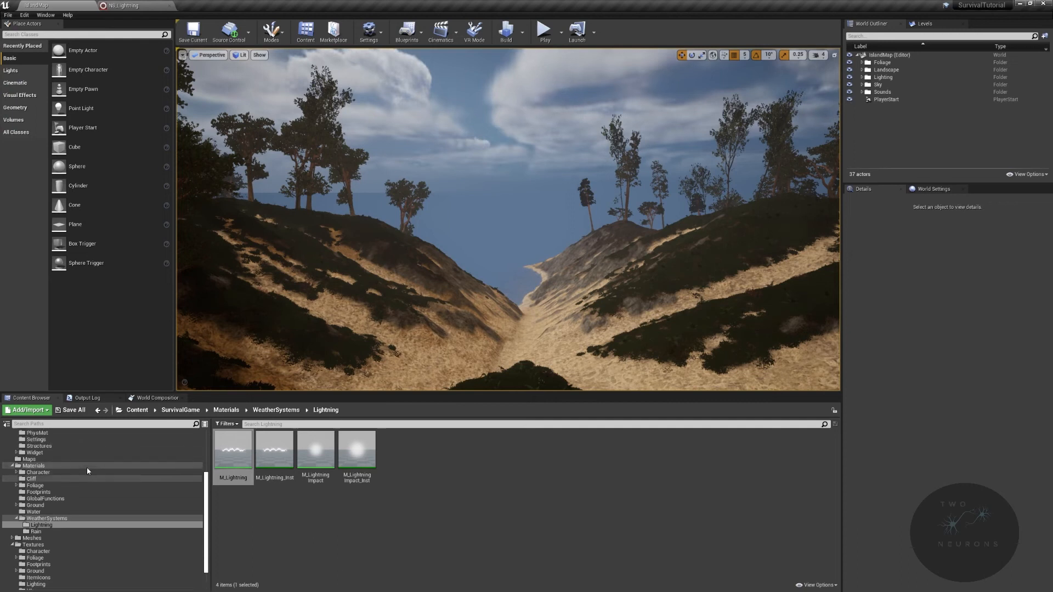
click(84, 474)
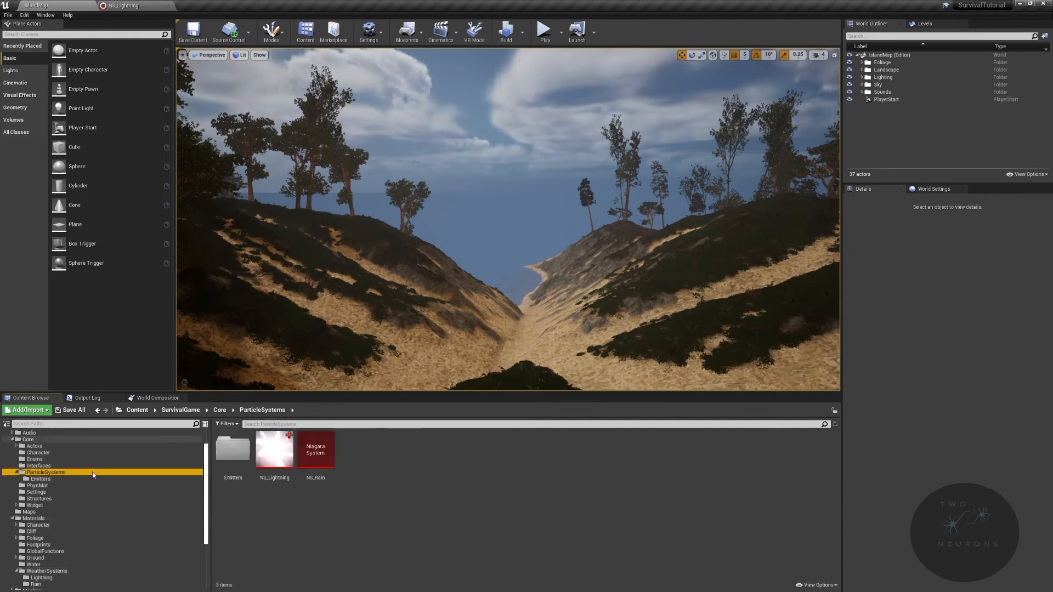
click(331, 461)
double_click(331, 461)
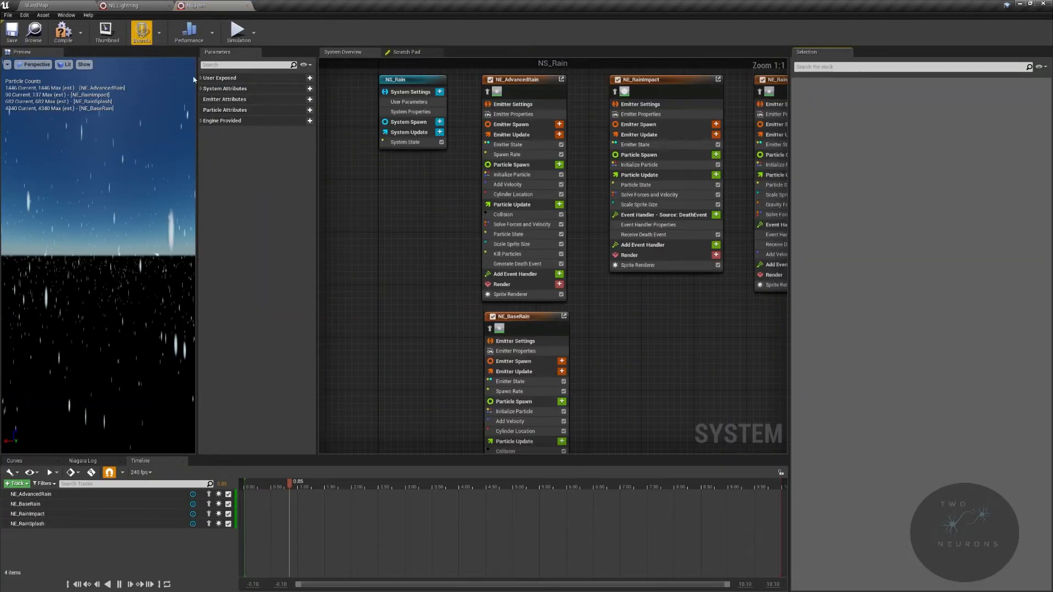
click(246, 6)
- Inspect the NE_BaseRain and NE_LightingImpact emitters in the Emitters folder, closing each one, and return to the ParticleSystems folder
double_click(233, 450)
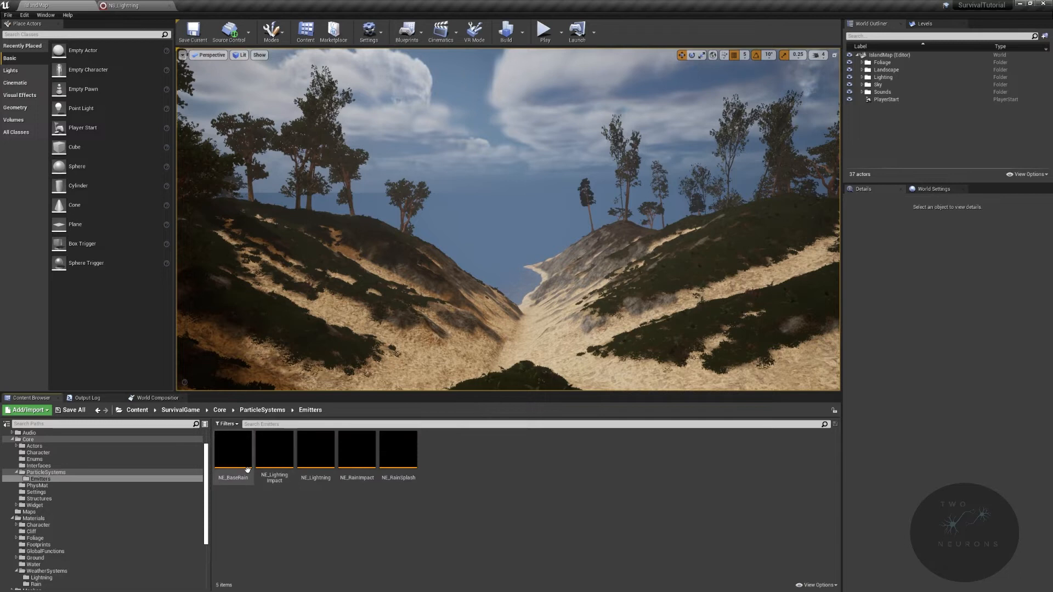
double_click(233, 450)
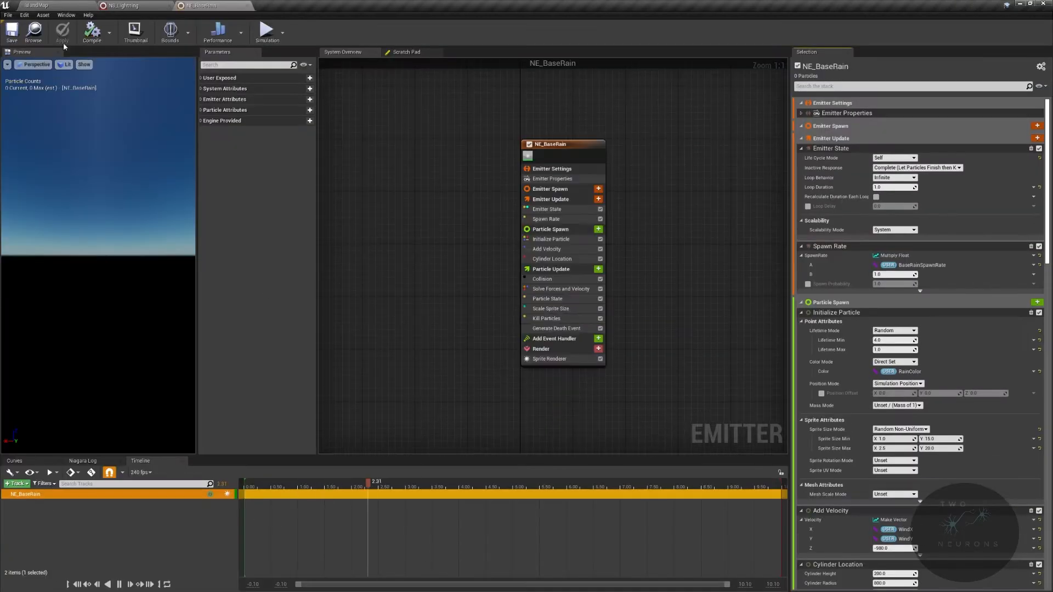
click(246, 5)
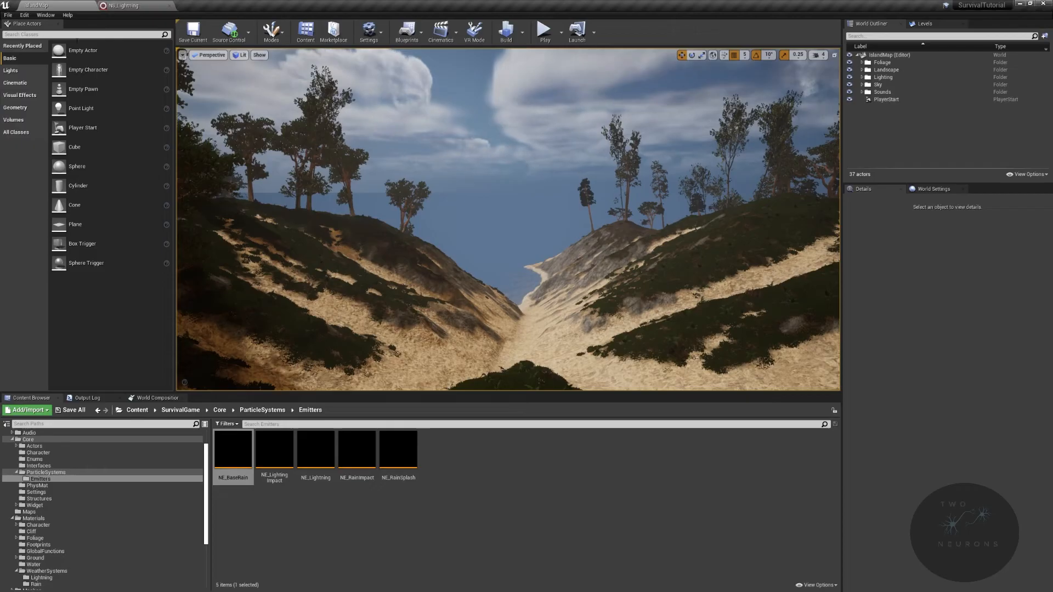
double_click(291, 452)
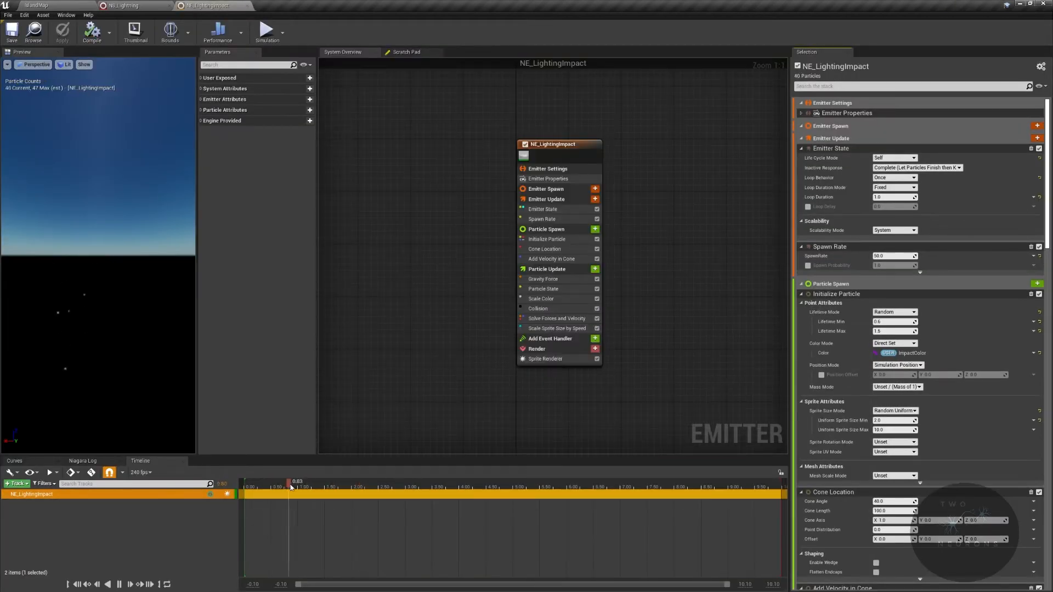
click(248, 6)
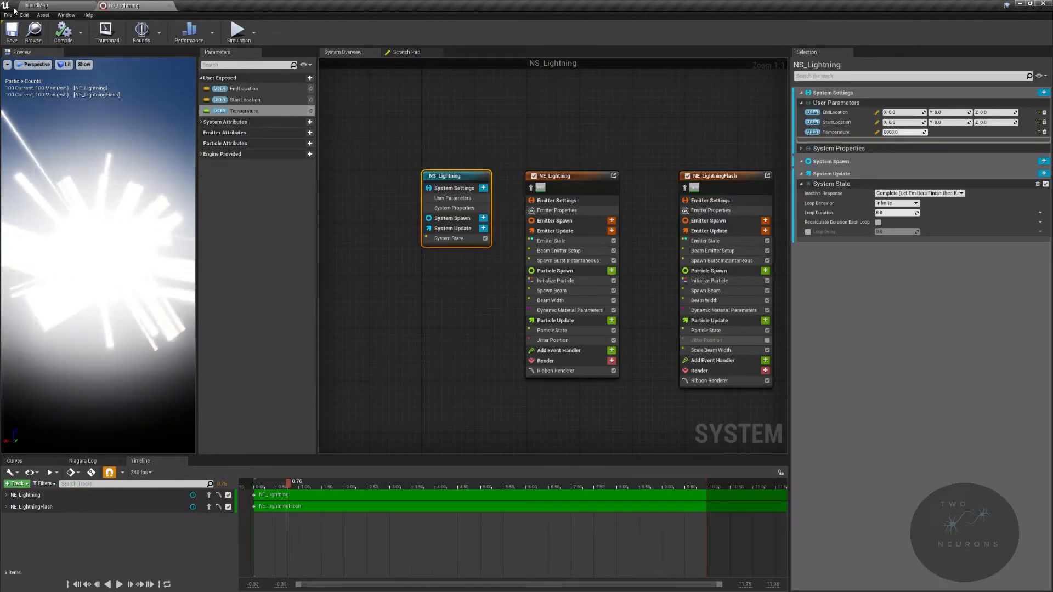
click(37, 5)
click(273, 411)
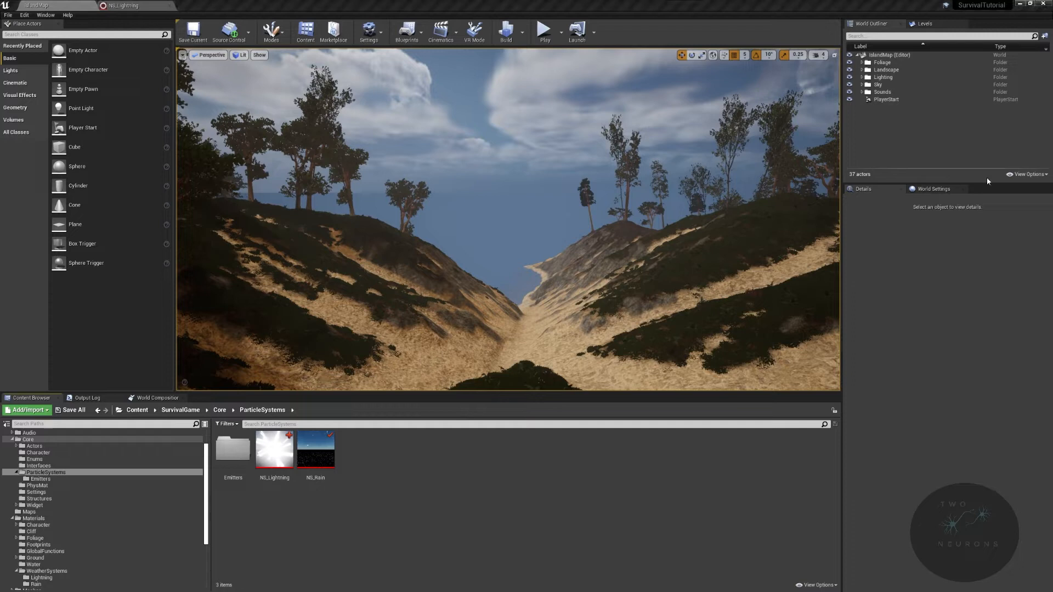
right_click(387, 459)
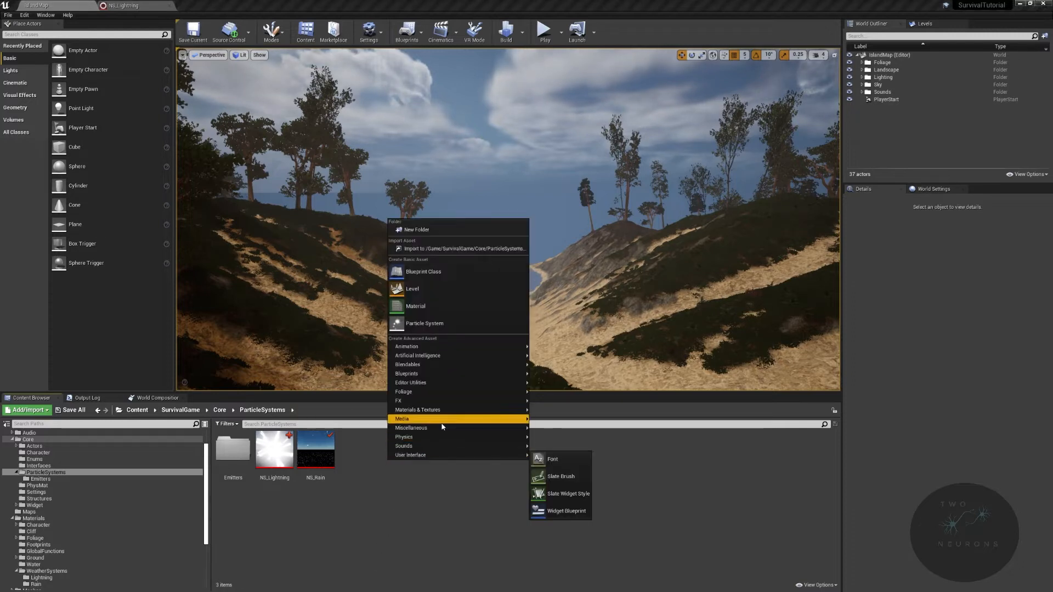
mouse_move(448, 403)
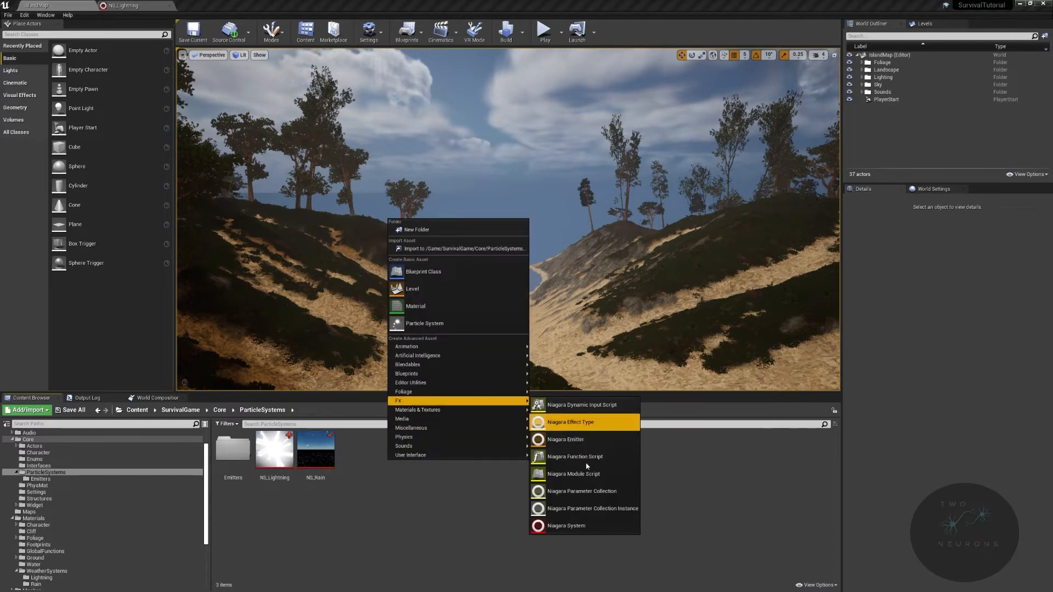
click(584, 527)
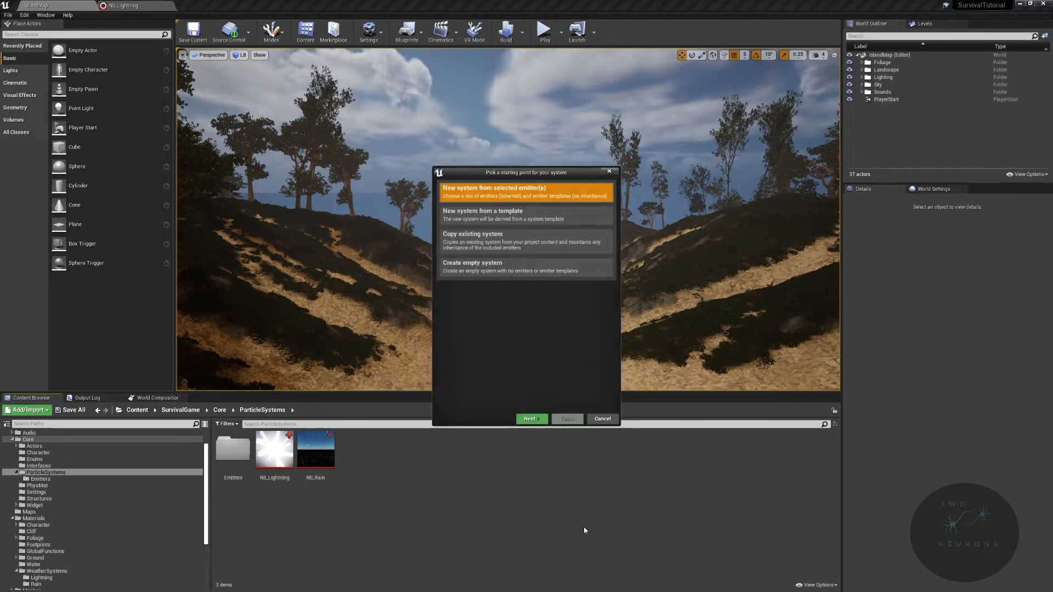
click(530, 419)
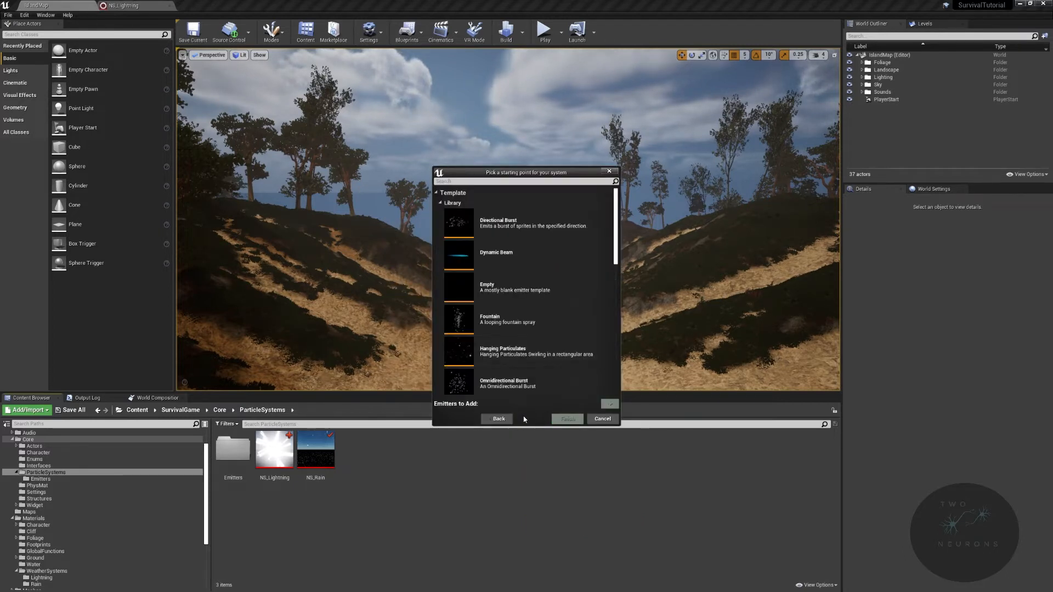
click(441, 204)
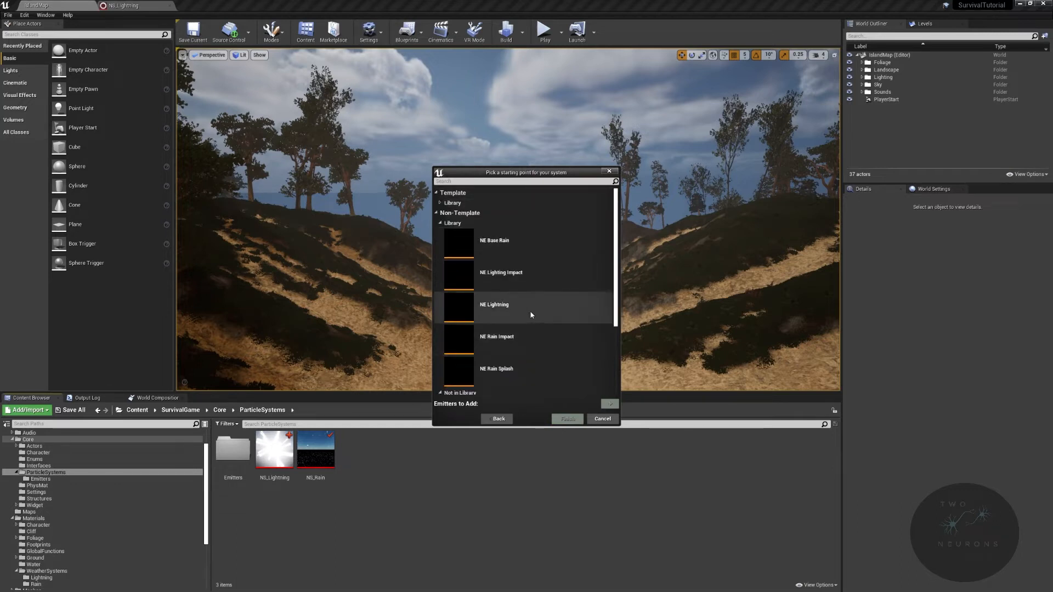
click(542, 274)
click(603, 419)
- Rename the misspelled NE_LightingImpact emitter in the Emitters folder as NE_LightningImpact
double_click(233, 449)
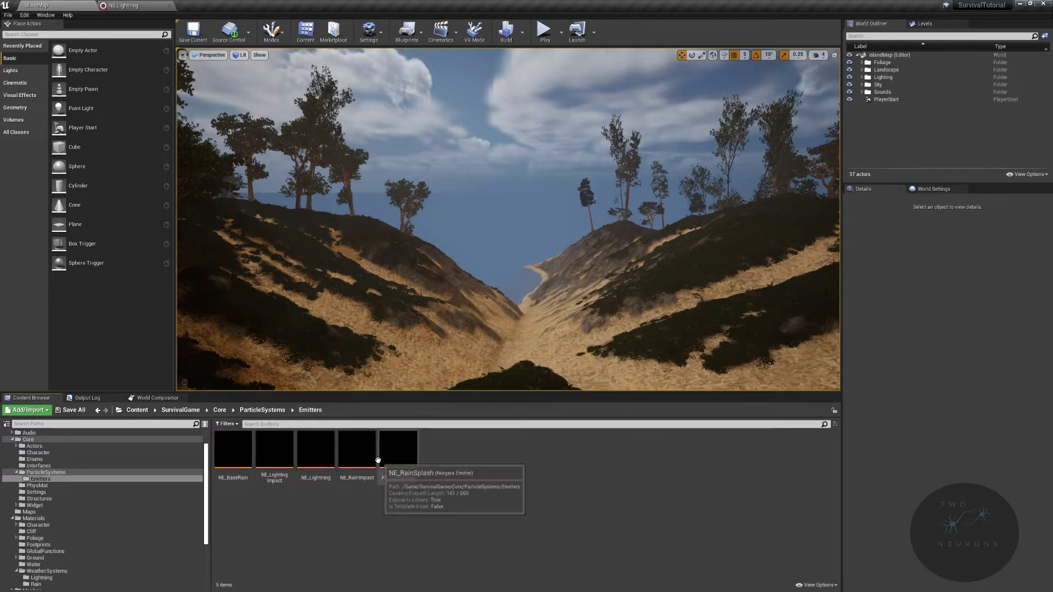
click(274, 452)
key(F2)
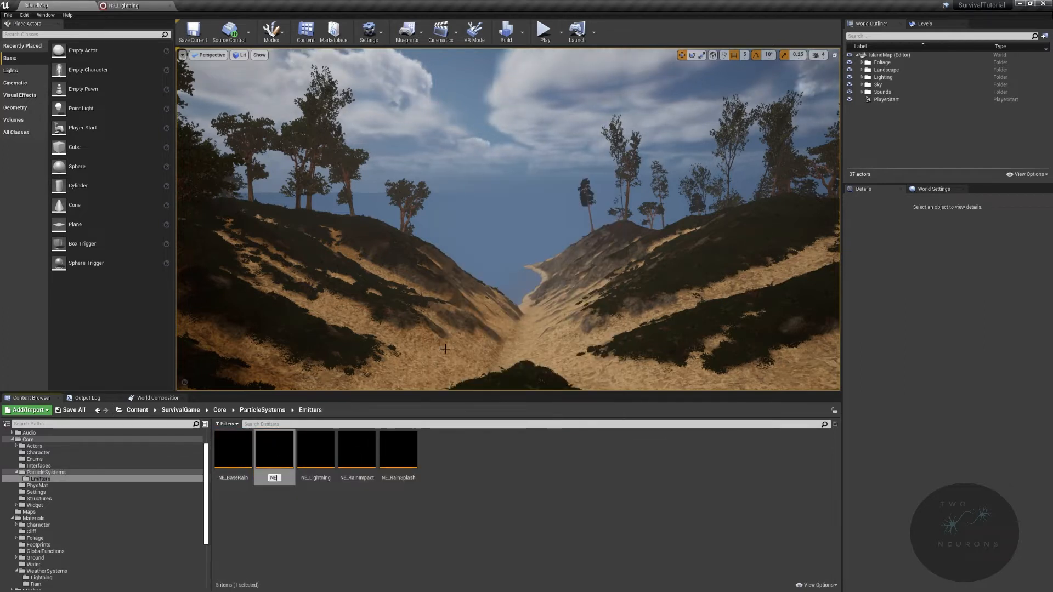
text(NE_LightningI)
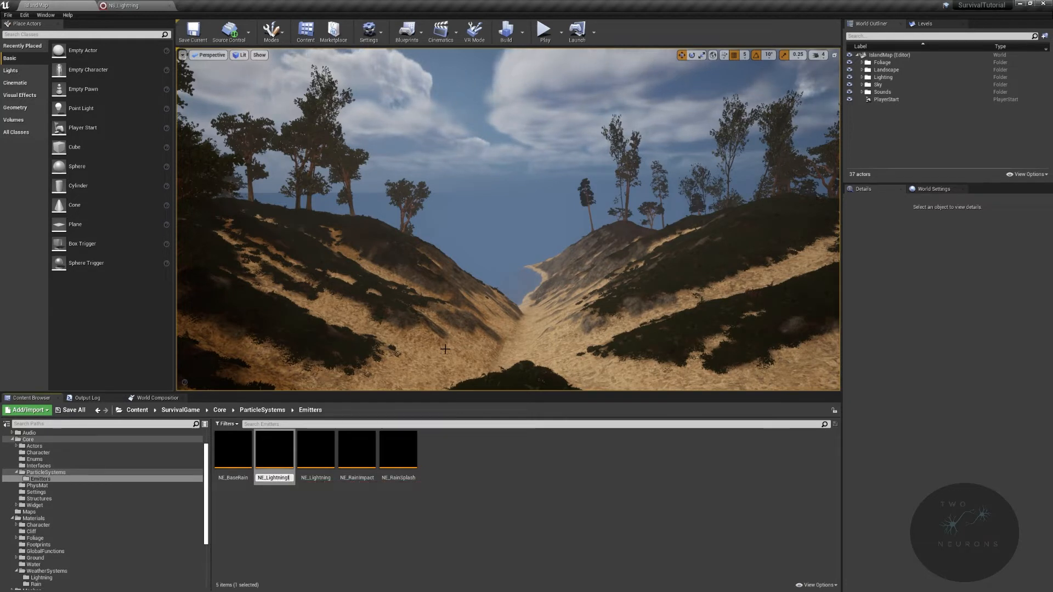
text(mpact)
key(Return)
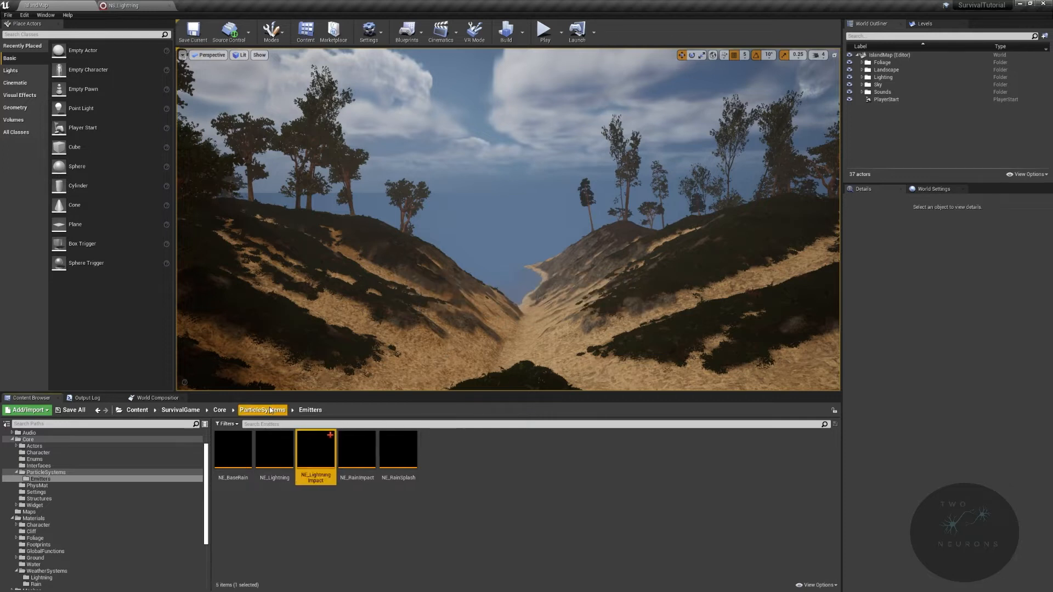
- Create a Niagara system in the ParticleSystems folder from selected emitters, adding only the NE_LightningImpact emitter
click(270, 410)
right_click(377, 460)
mouse_move(417, 400)
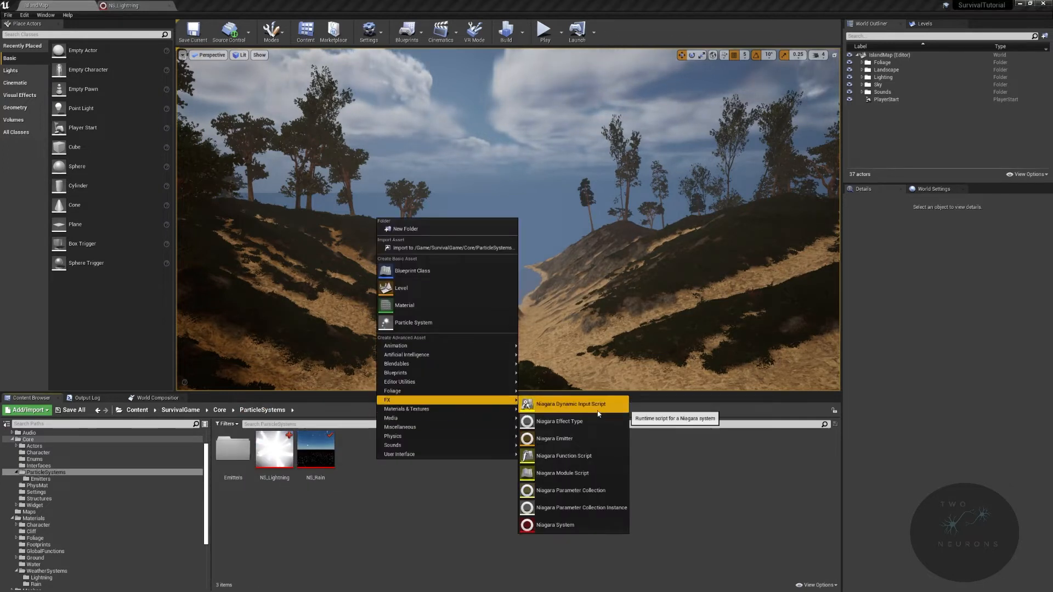
click(555, 525)
double_click(519, 209)
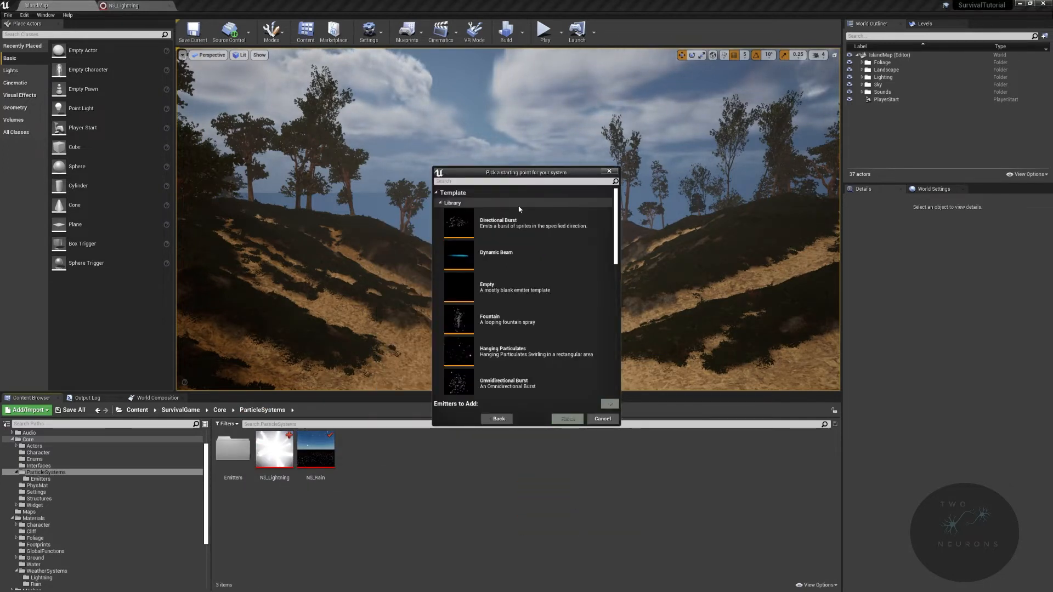
click(442, 204)
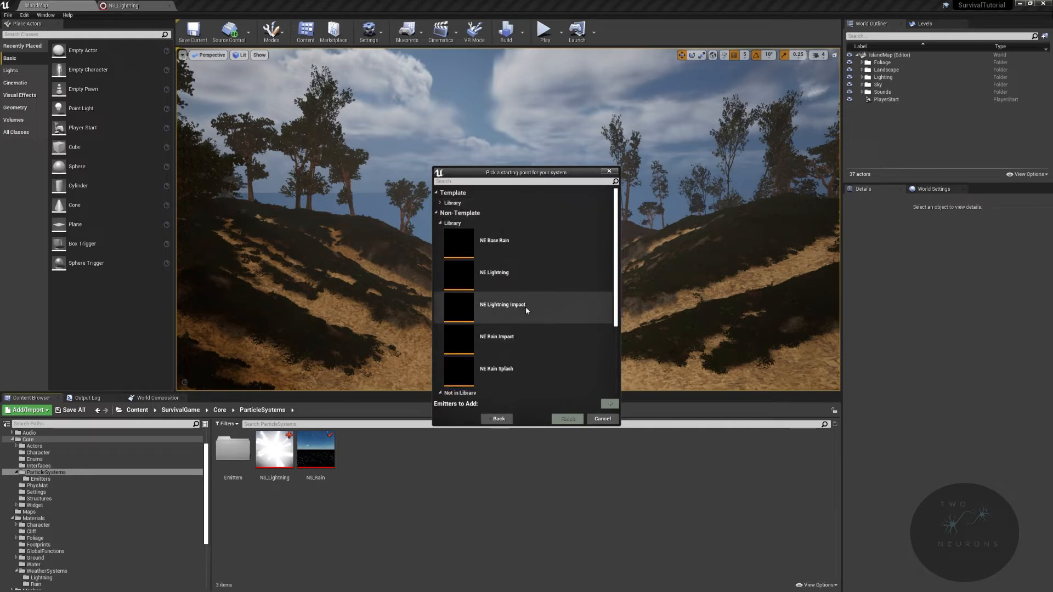
click(540, 311)
click(609, 404)
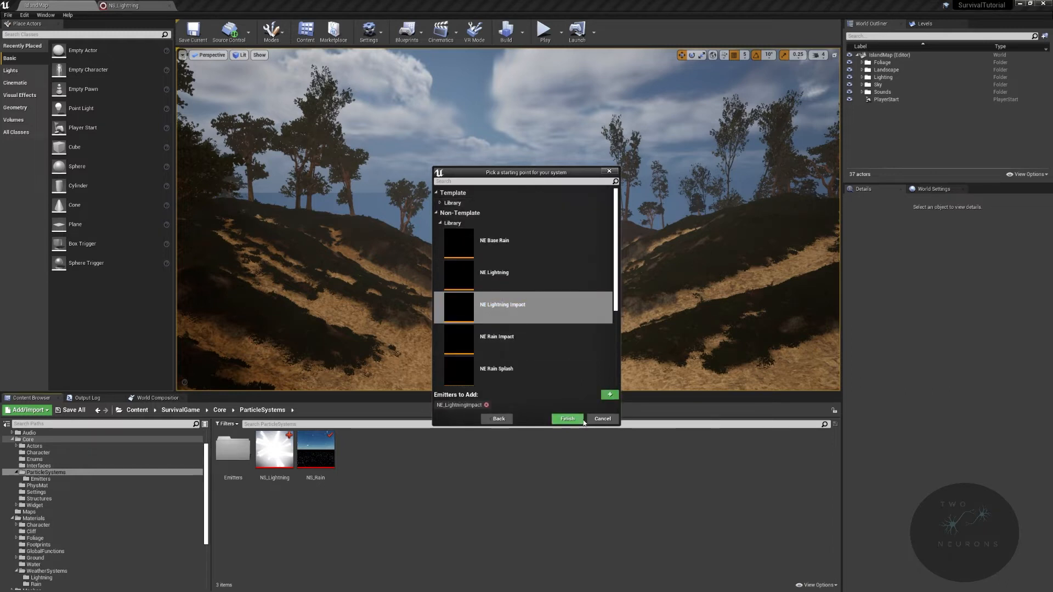
click(569, 419)
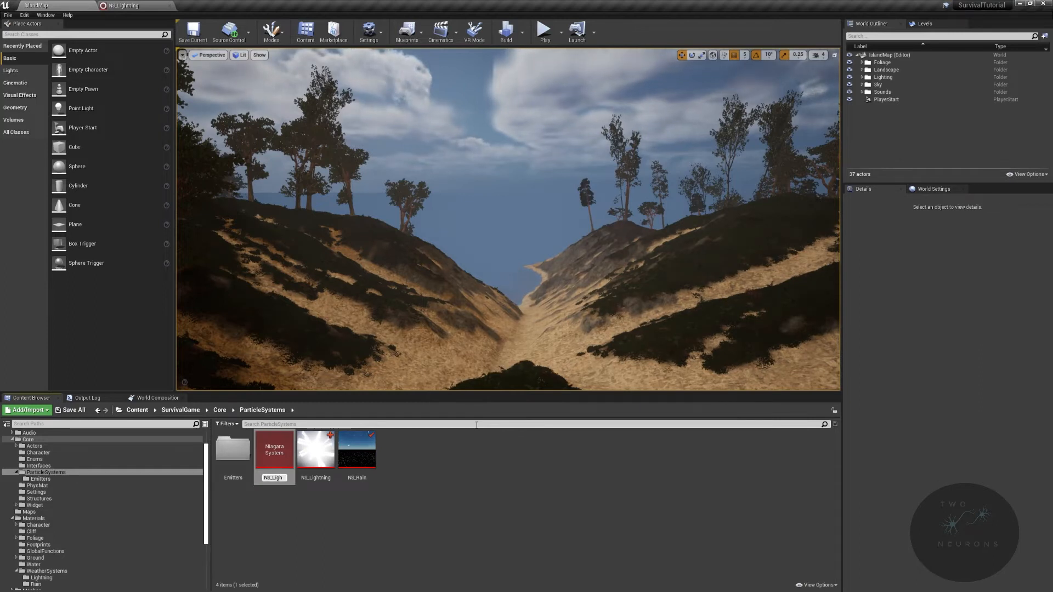
- Name the new Niagara system NS_LightningImpact and open it for editing
text(NS_LightningIm)
text(pact)
key(Return)
key(Return)
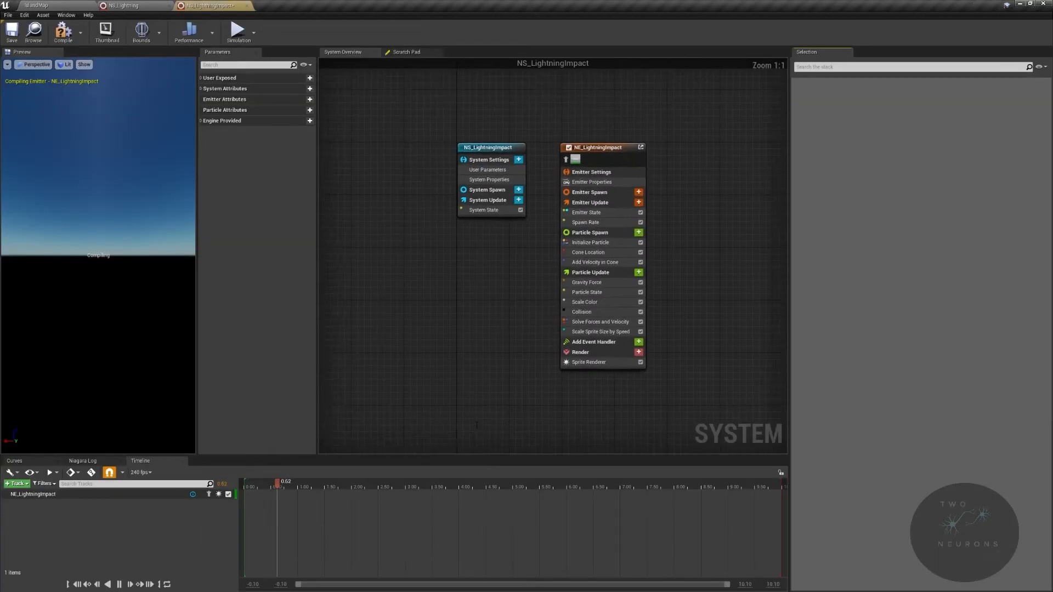
click(609, 360)
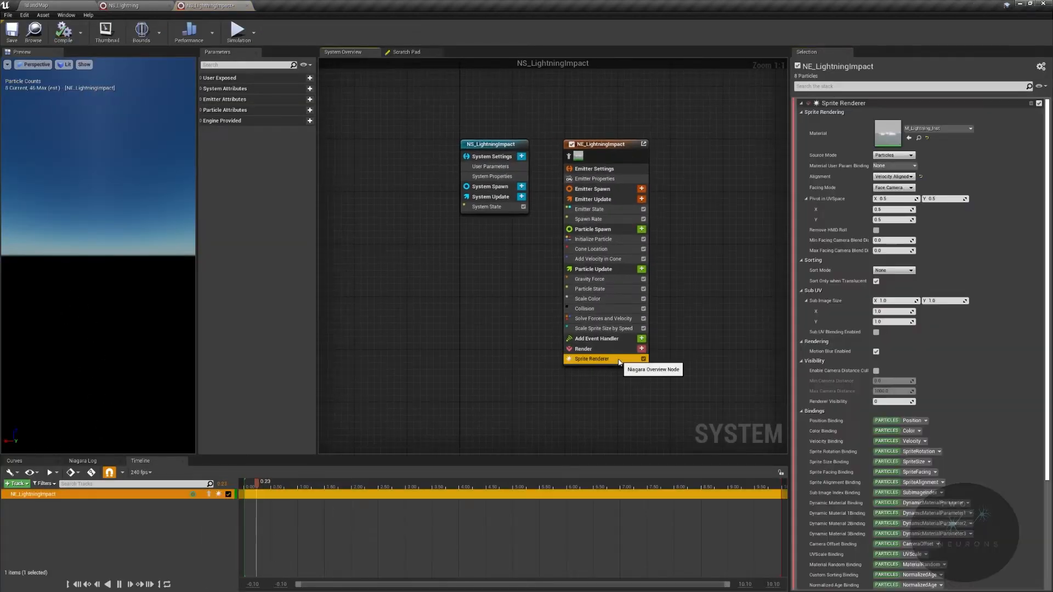
click(970, 129)
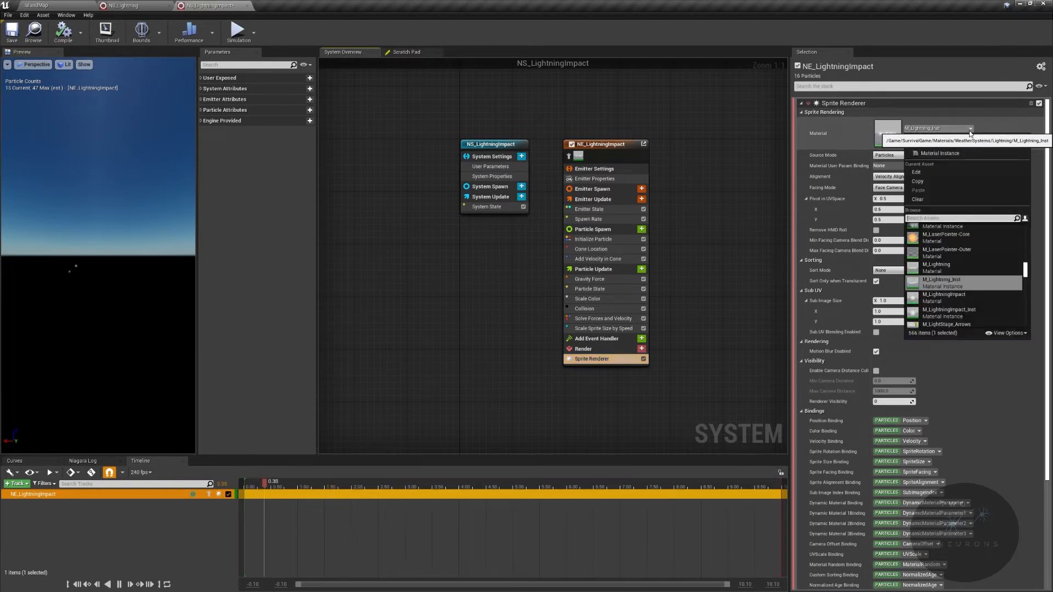
key(alt+space)
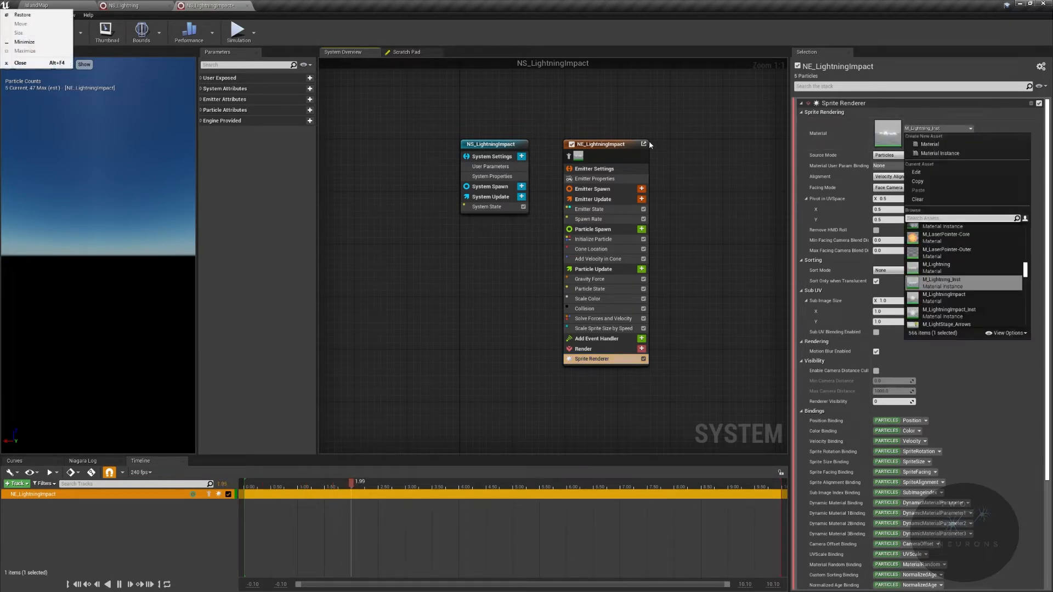
- Open the source NE_LightningImpact emitter, set its Sprite Renderer material to M_LightningImpact_Inst, and return to the NS_LightningImpact system
click(644, 147)
click(644, 146)
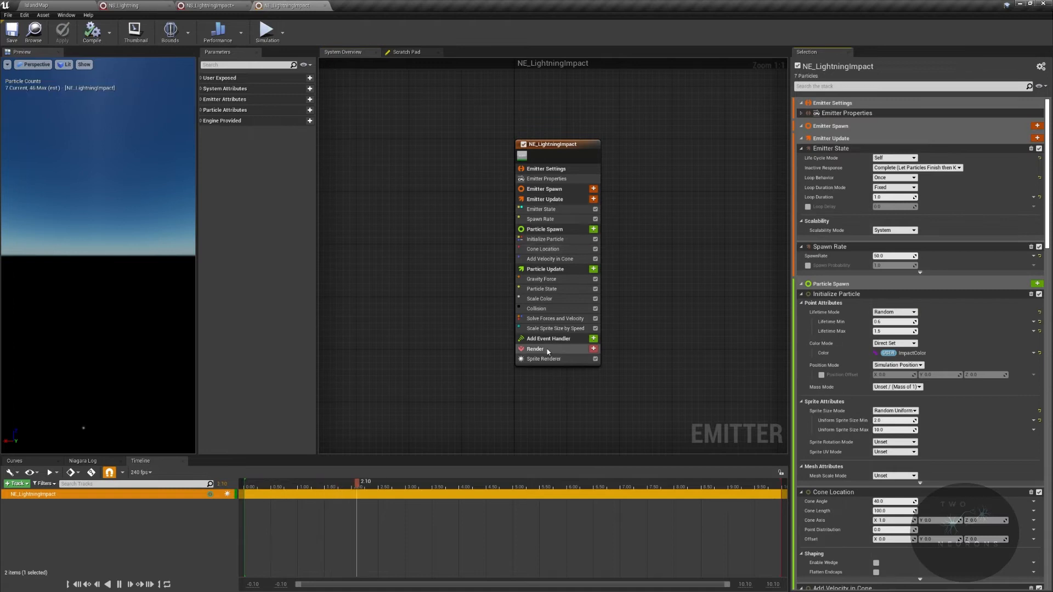
click(549, 373)
click(546, 360)
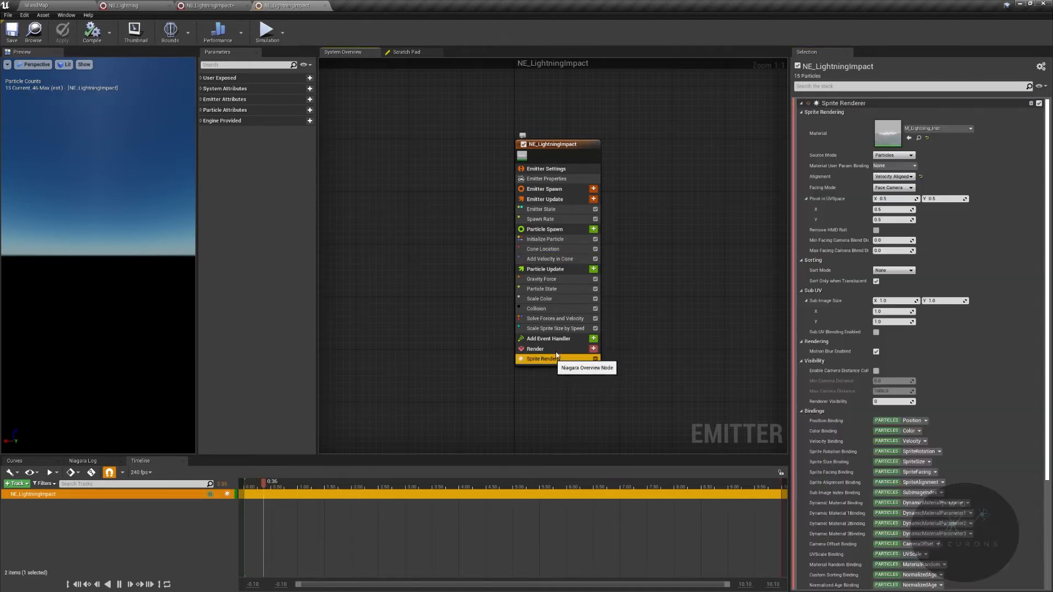
click(938, 129)
text(M_lig)
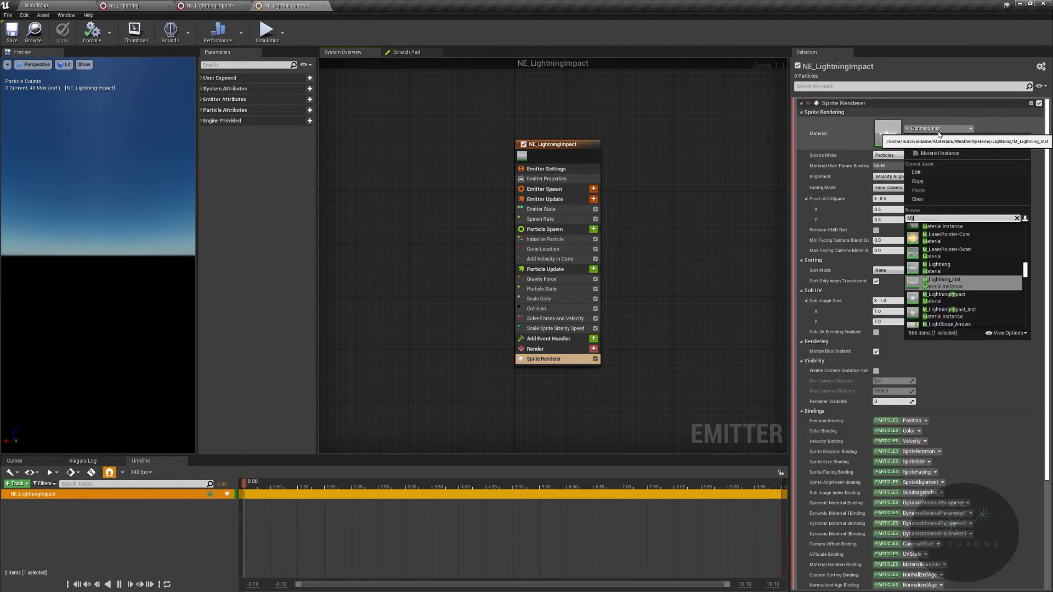
key(BackSpace)
key(BackSpace)
text(_)
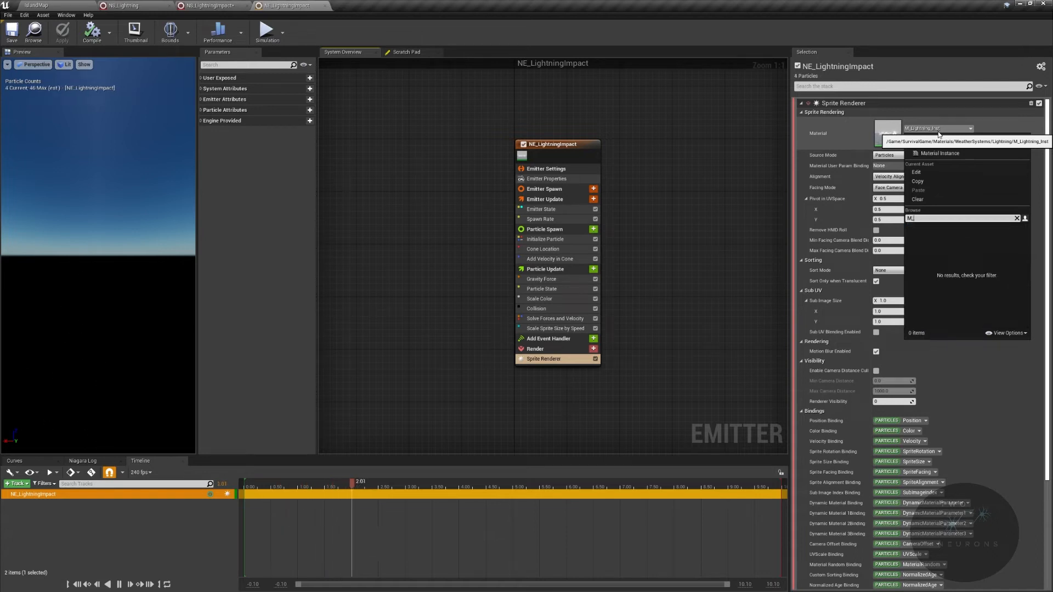
text(lightn)
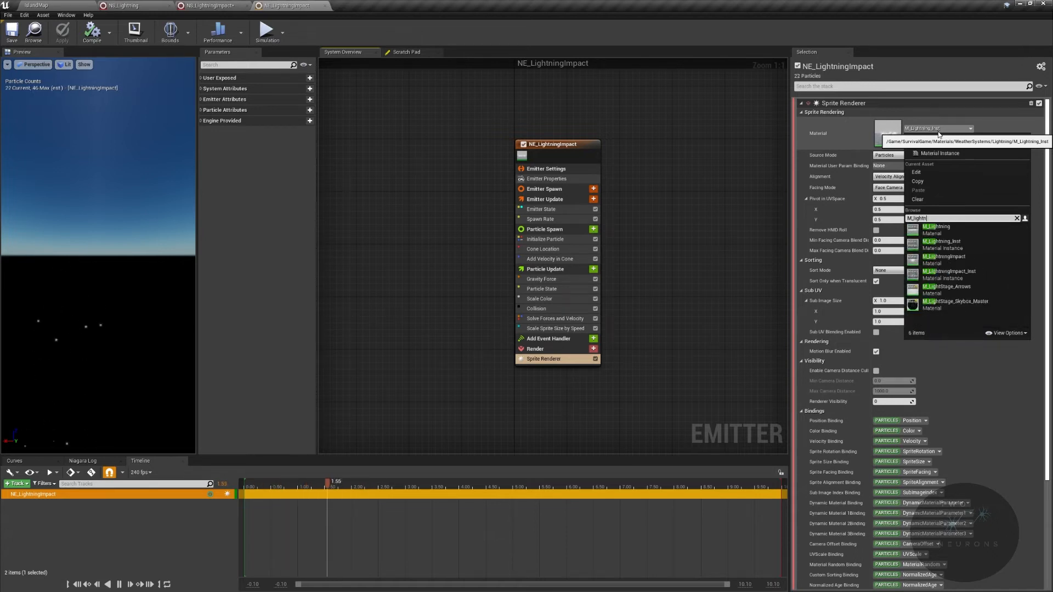
click(977, 274)
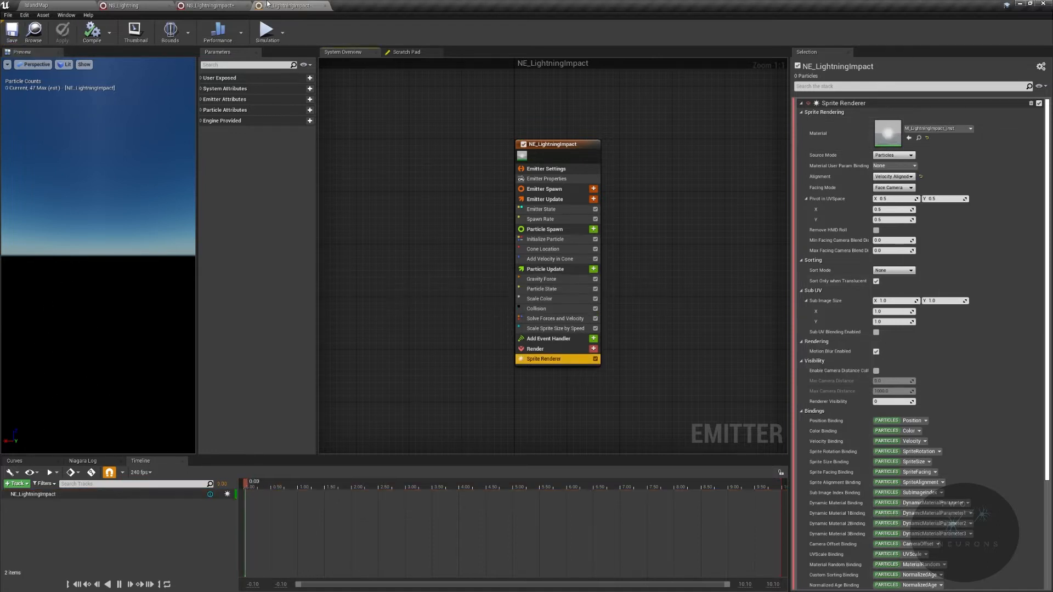
click(209, 5)
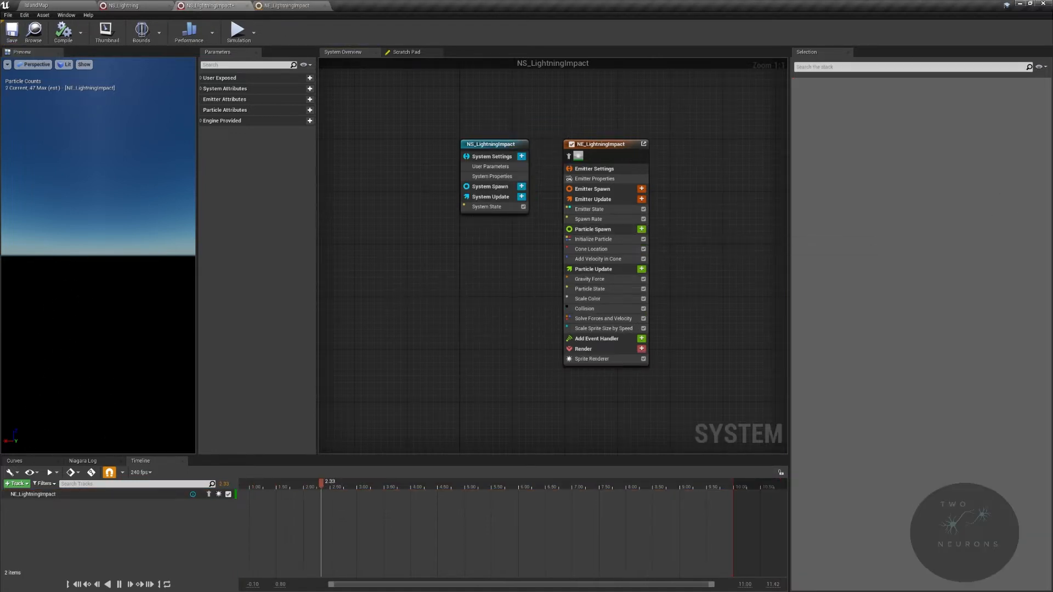
- Set the Loop Duration of the NE_LightningImpact emitter's Emitter State to 1.5 within the NS_LightningImpact system
click(601, 179)
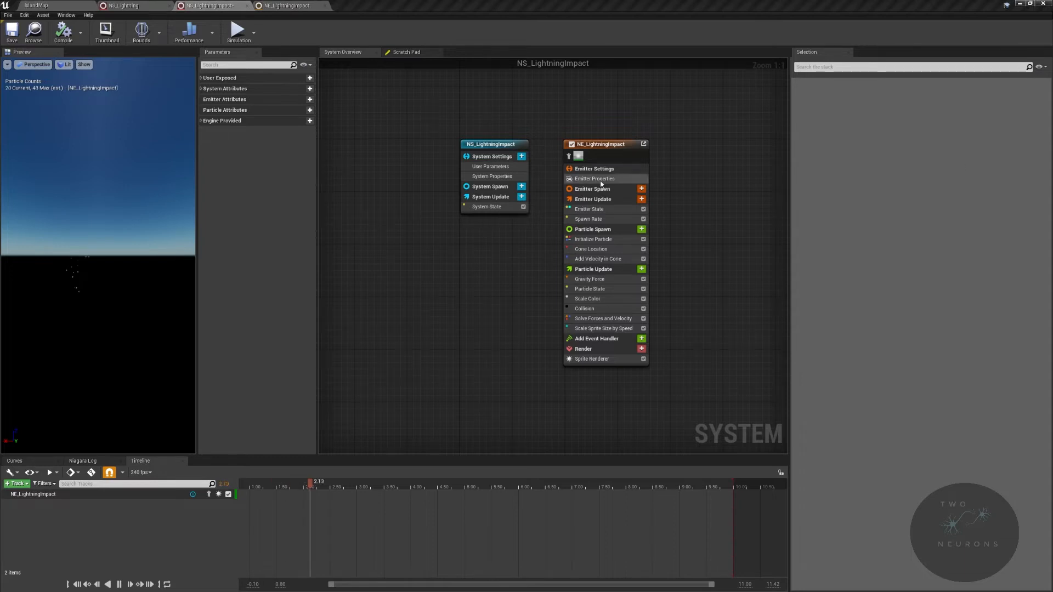
click(586, 210)
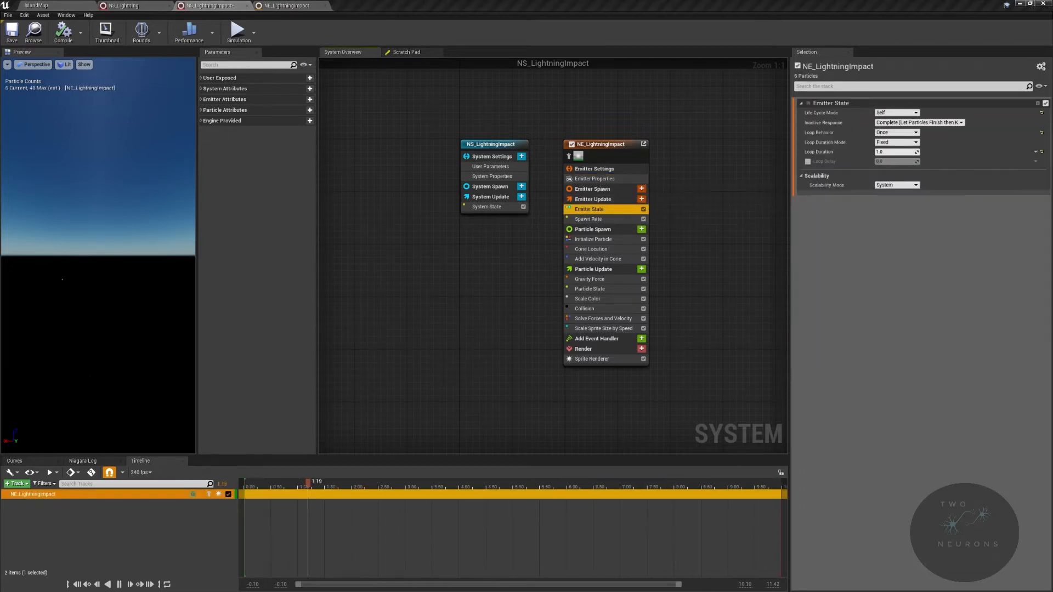
click(894, 152)
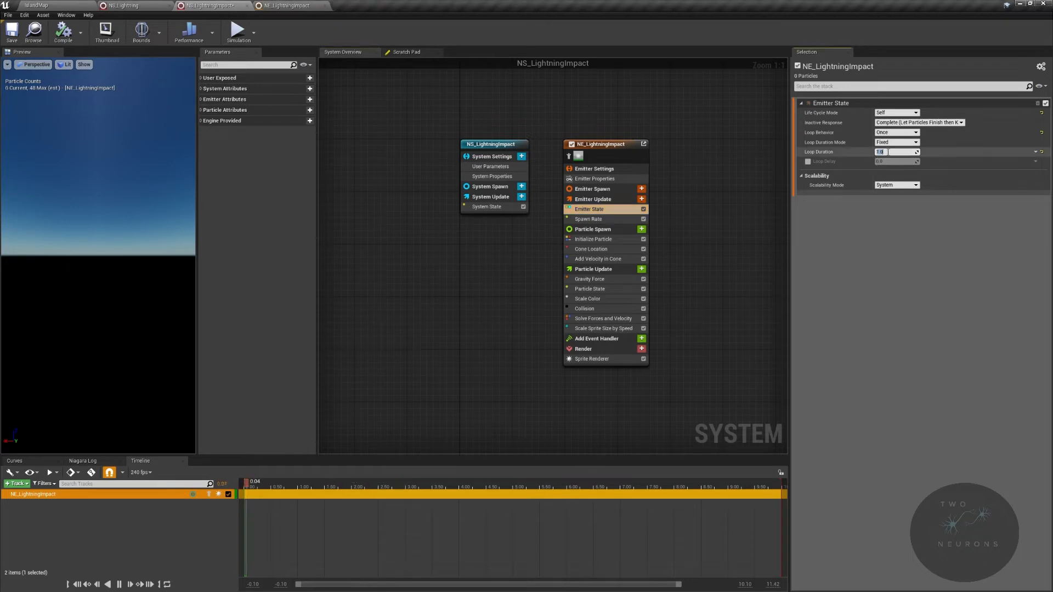
text(1.5)
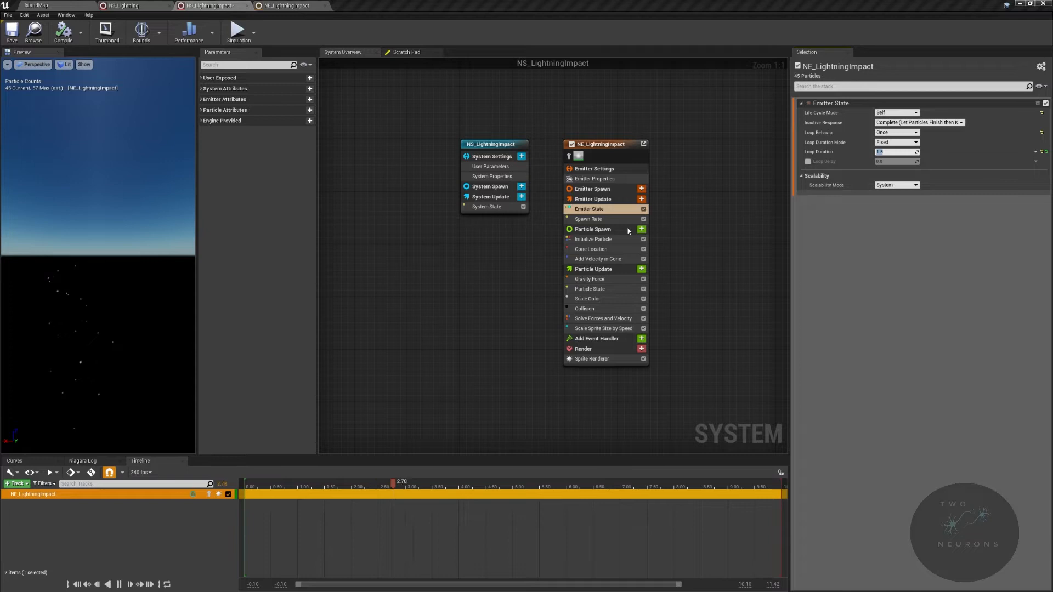
- Review the impact emitter's particle initialization, cone location and velocity, particle state, color scaling, collision and speed-based sprite size settings
click(598, 239)
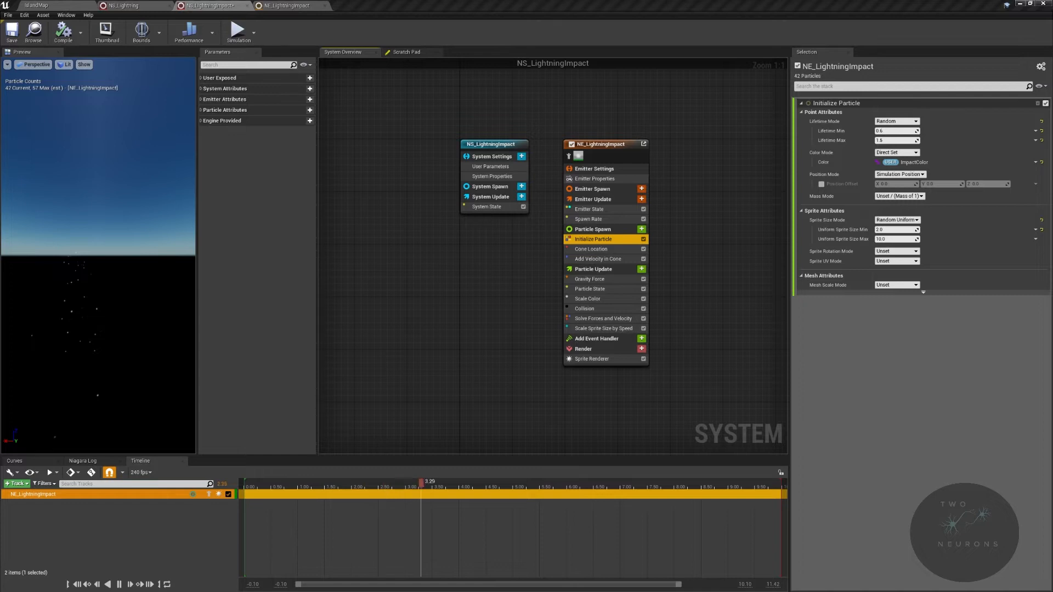
click(602, 250)
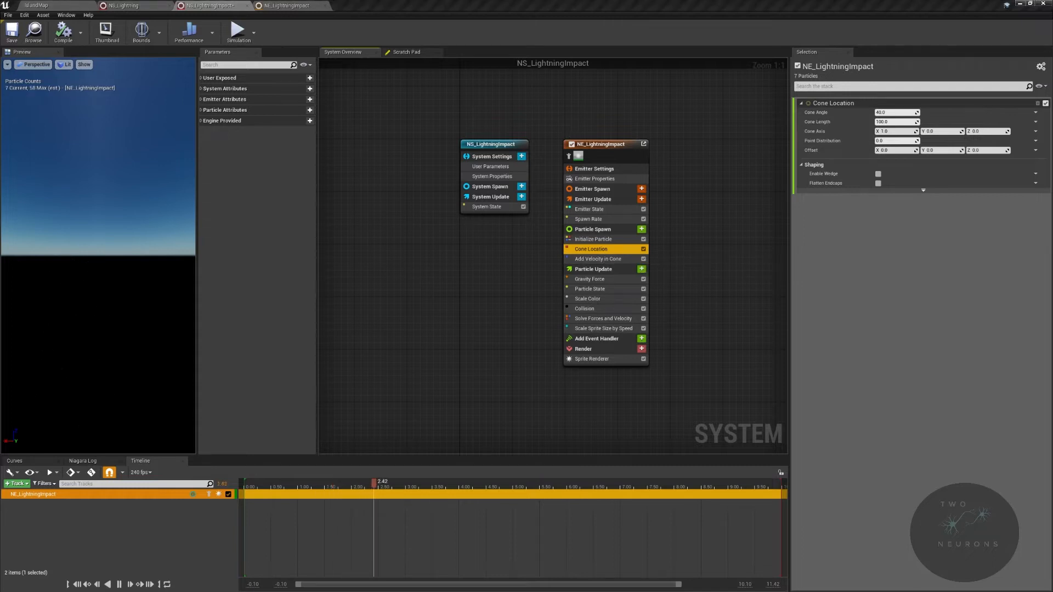
click(576, 260)
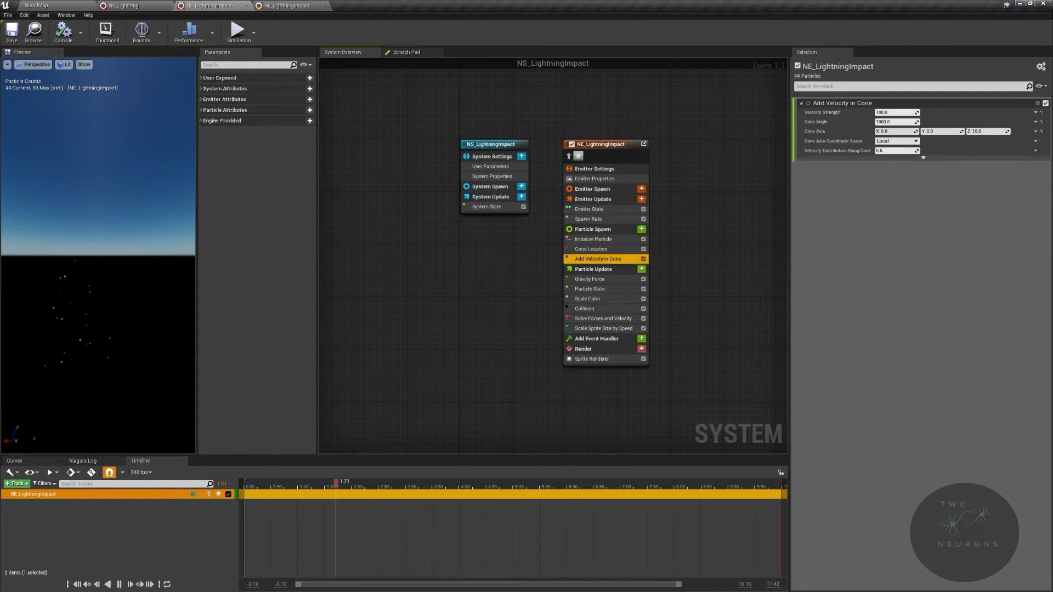
click(591, 289)
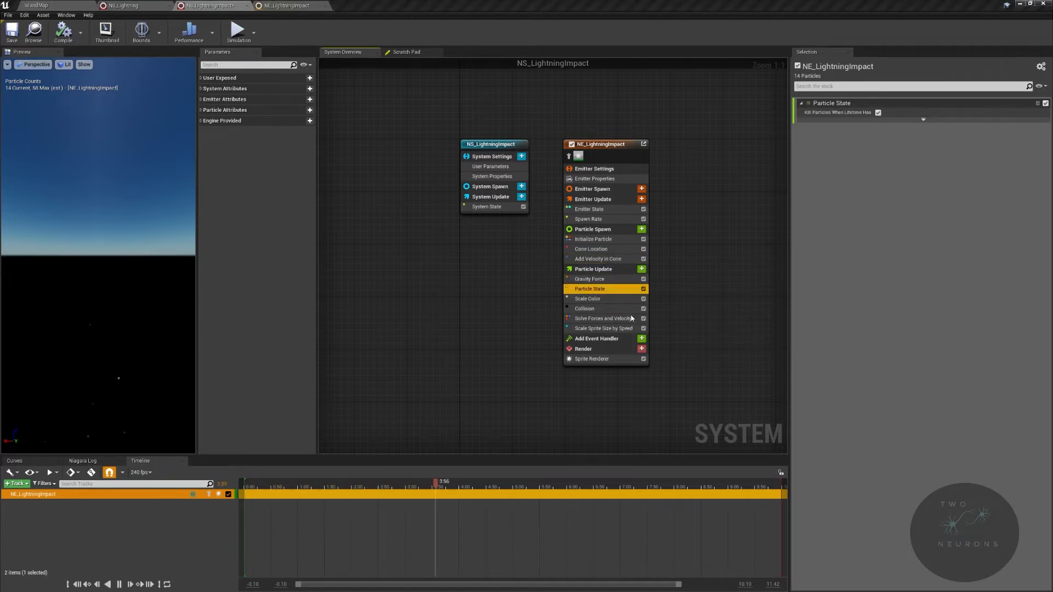
click(589, 299)
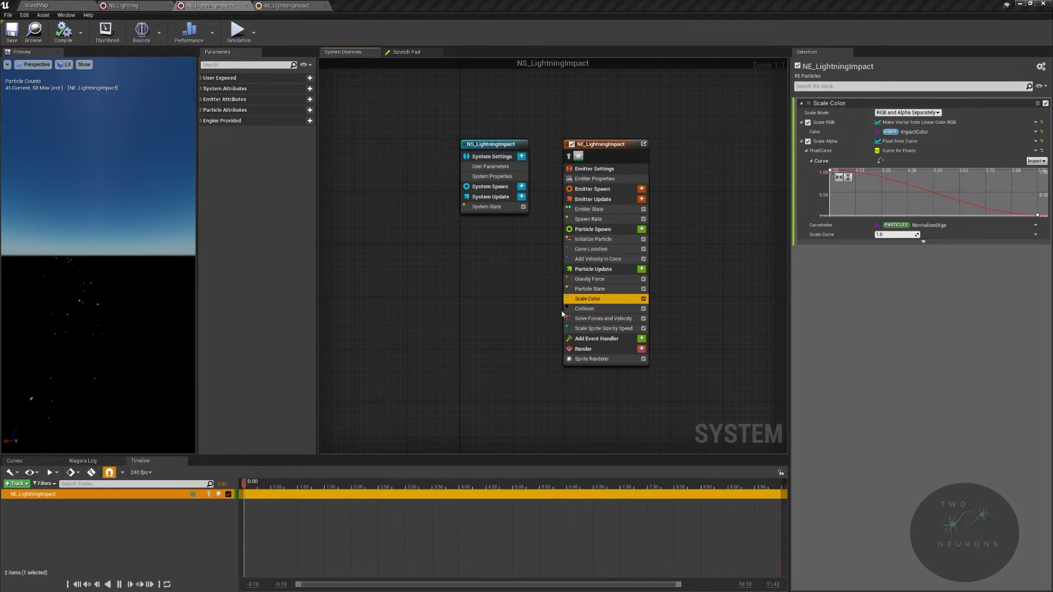
click(597, 310)
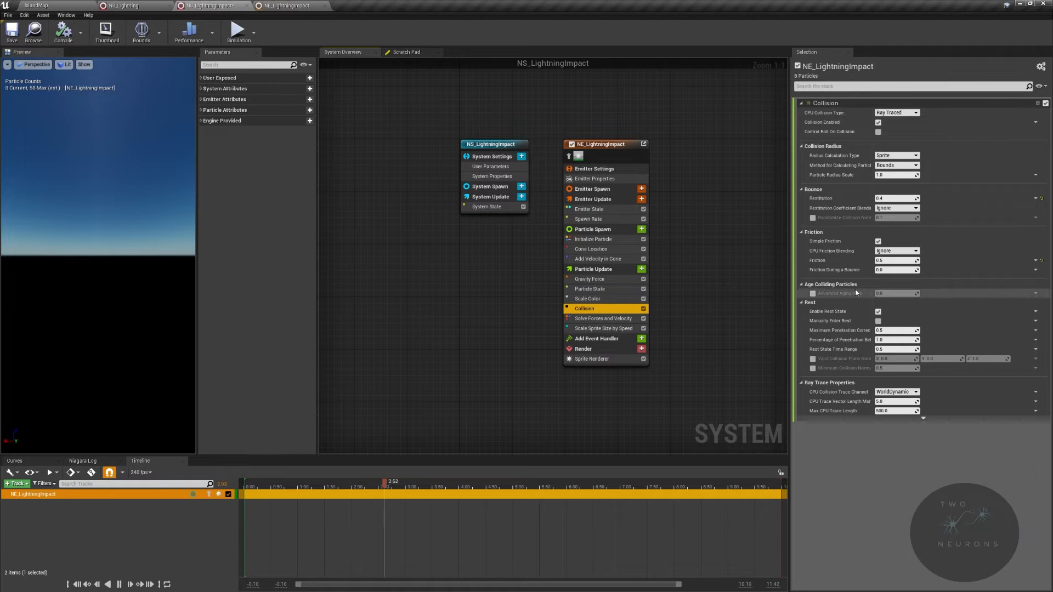
click(600, 328)
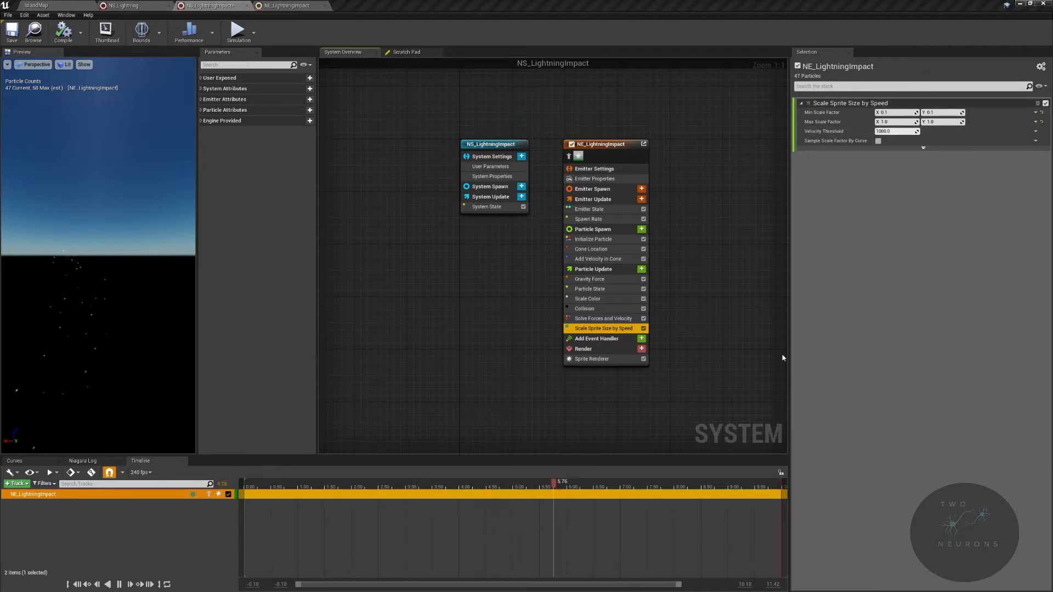
click(591, 364)
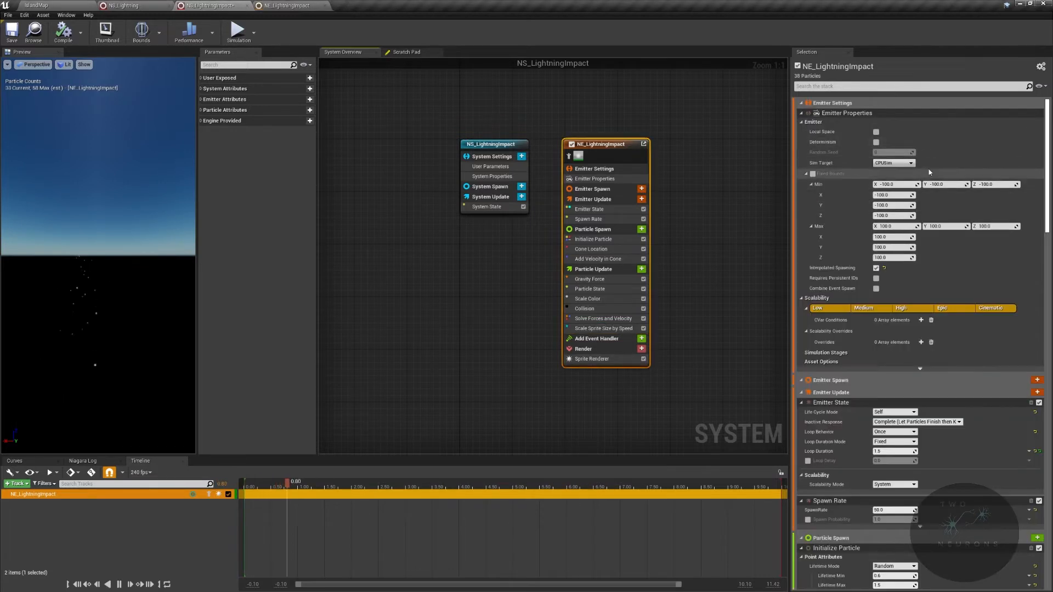
- Locate the Sprite Renderer's material in the project and open its parent material M_LightningImpact with the whole node graph in view
click(591, 359)
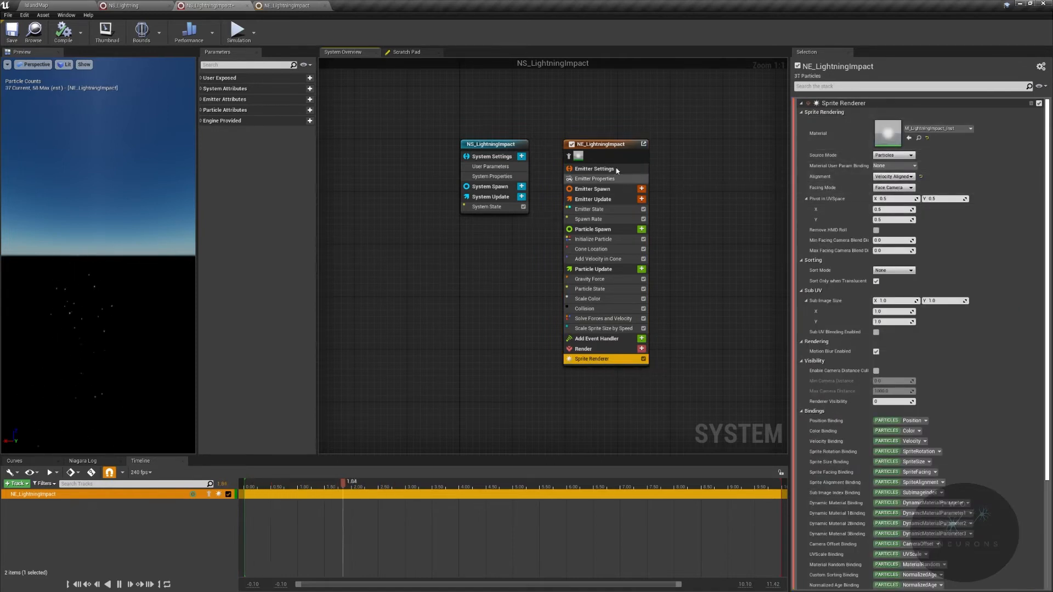
click(919, 143)
double_click(320, 465)
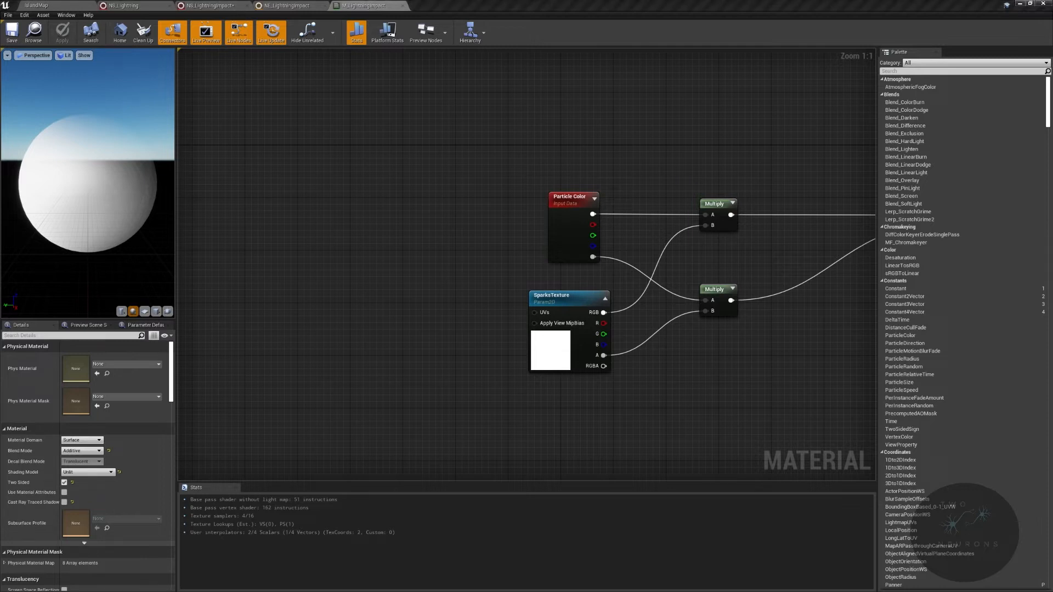
key(Home)
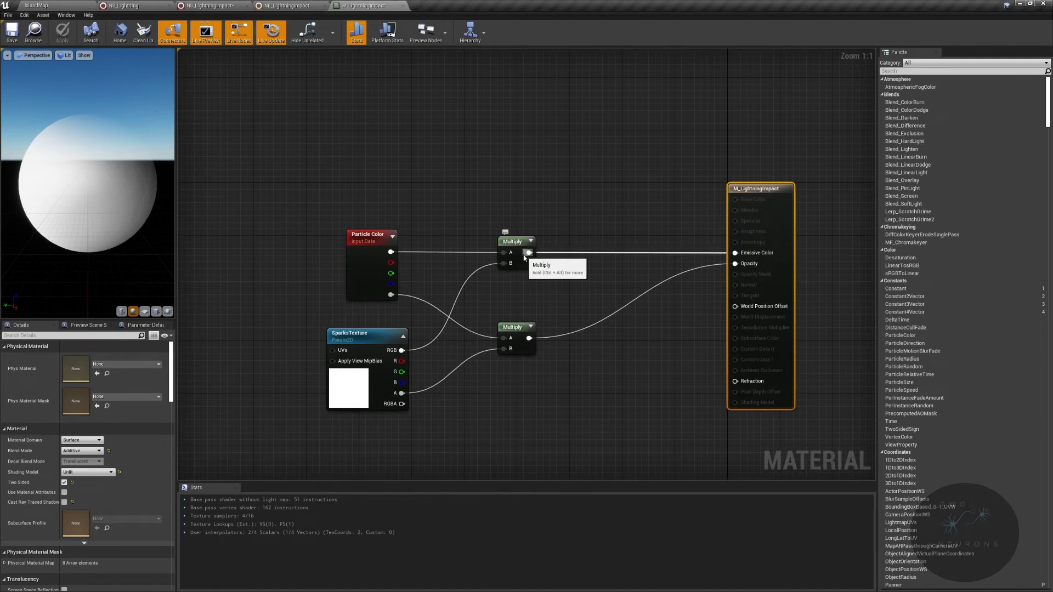
- Insert a Multiply node between the upper Multiply and Emissive Color, and connect a new Constant node to its A input
click(618, 204)
mouse_move(529, 252)
ctrl+mouse_down()
mouse_move(659, 222)
mouse_move(596, 222)
mouse_move(556, 259)
mouse_move(530, 253)
ctrl+mouse_up()
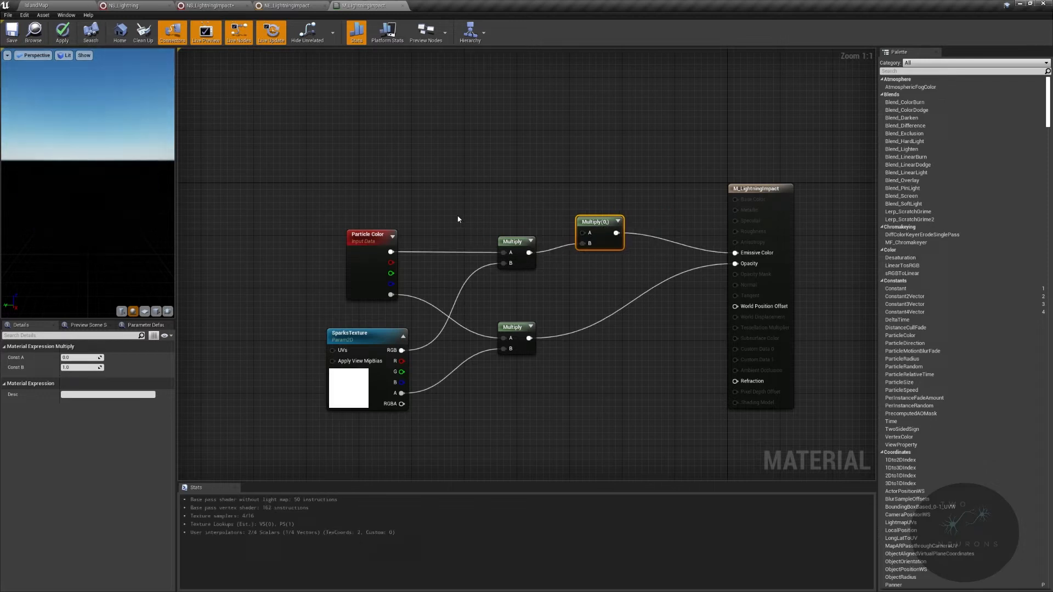
click(484, 188)
drag(500, 202, 583, 233)
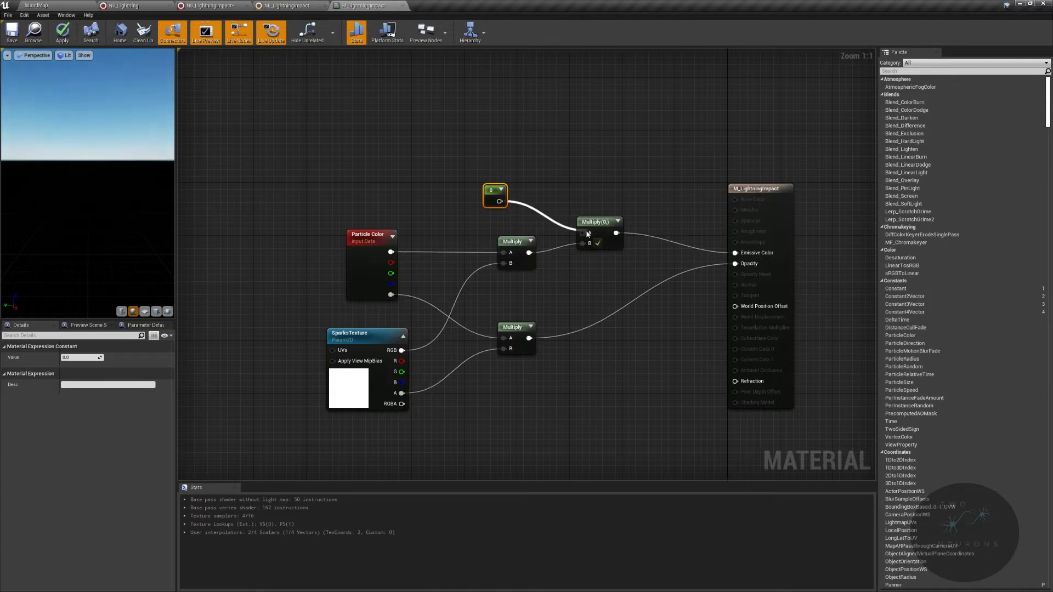
drag(488, 195, 515, 205)
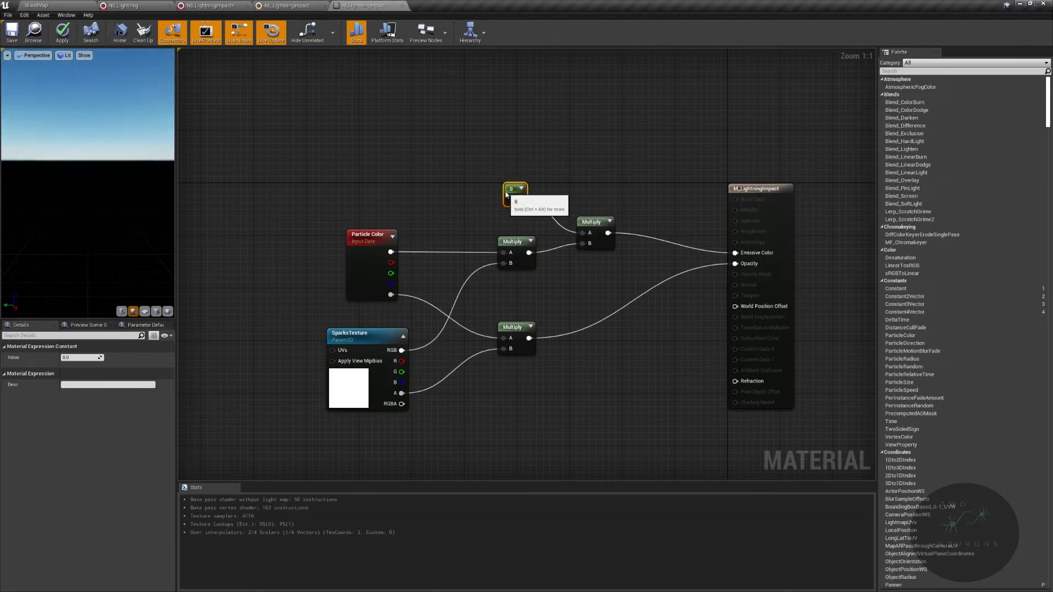
- Set the new Constant's value to 16000 and save the M_LightningImpact material
click(77, 359)
text(16000)
key(Return)
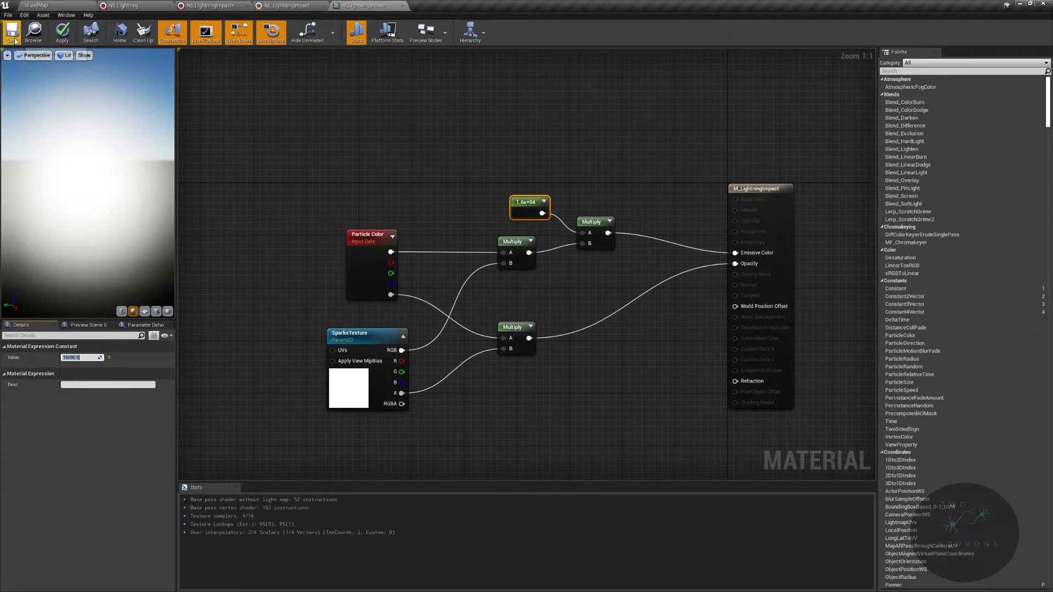
click(55, 37)
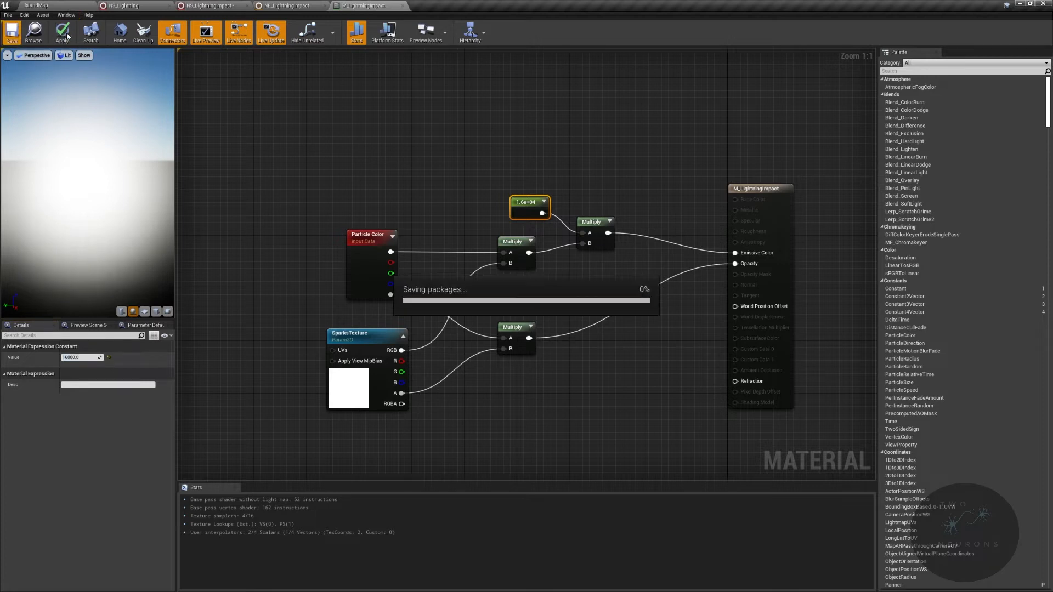
- Return to the NS_LightningImpact system and check the glow of the impact particles in its preview
click(204, 5)
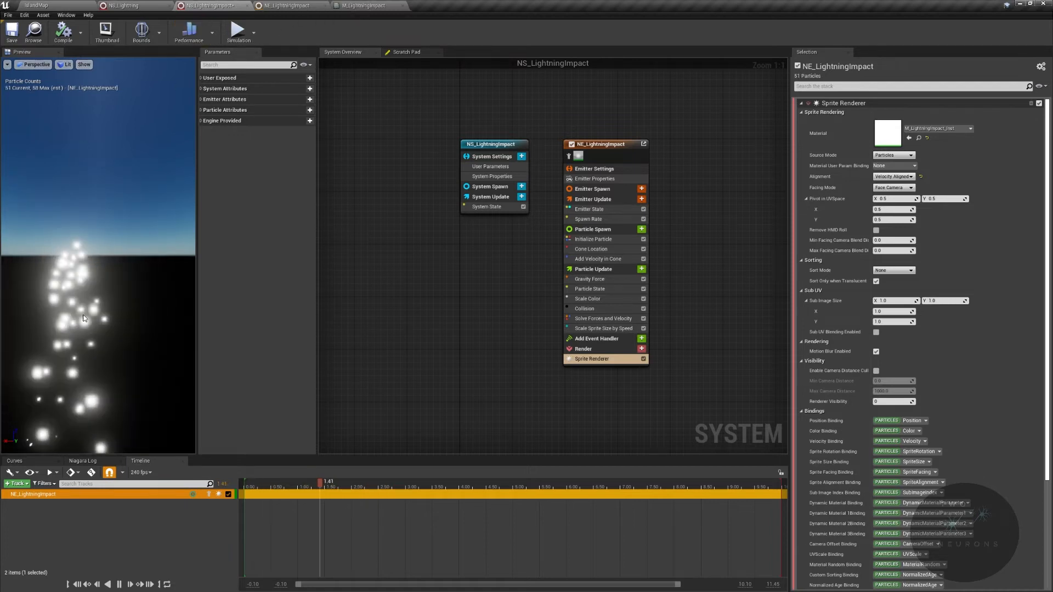
click(303, 6)
click(196, 6)
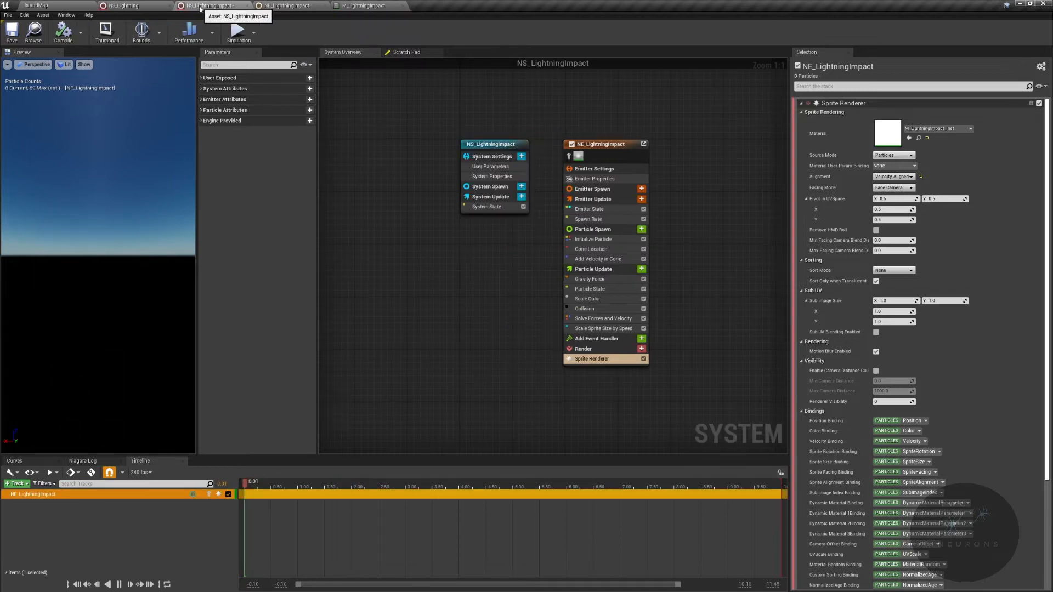
- Set the system's ImpactColor user parameter to linear hex F4FFA0FF and save NS_LightningImpact
click(208, 78)
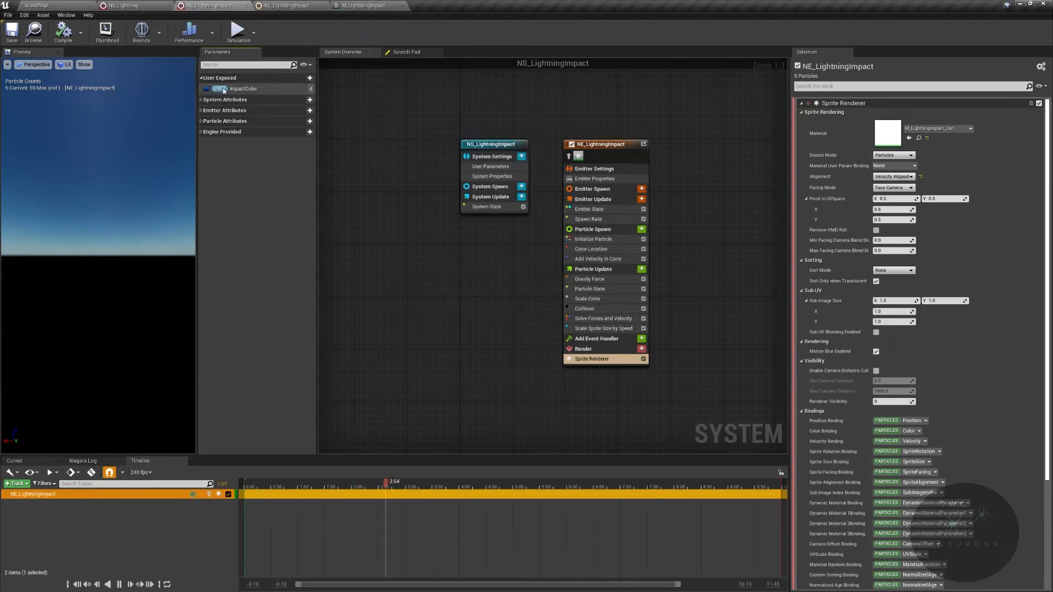
click(241, 88)
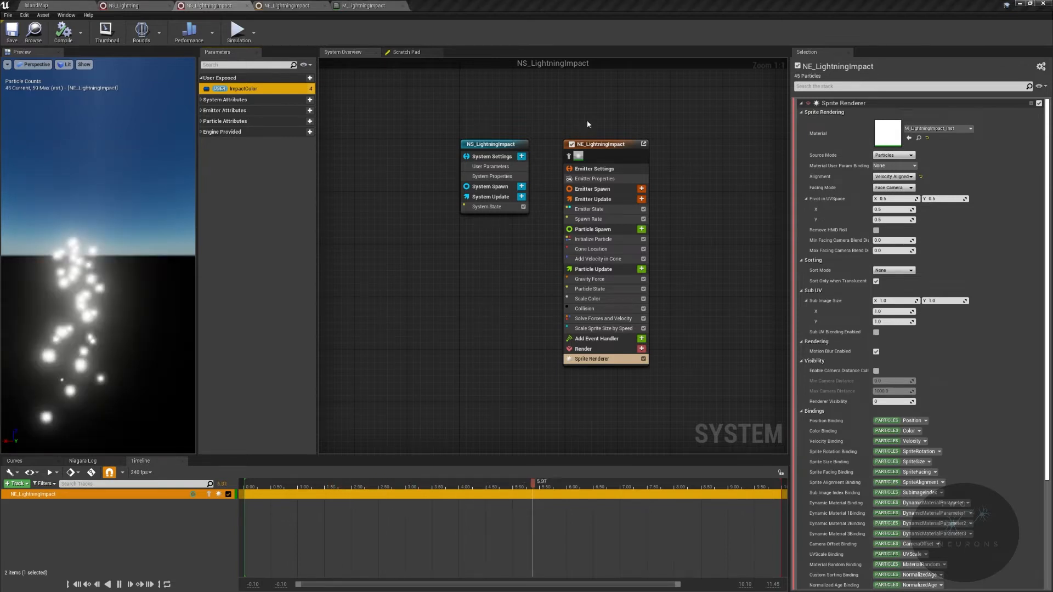
click(493, 144)
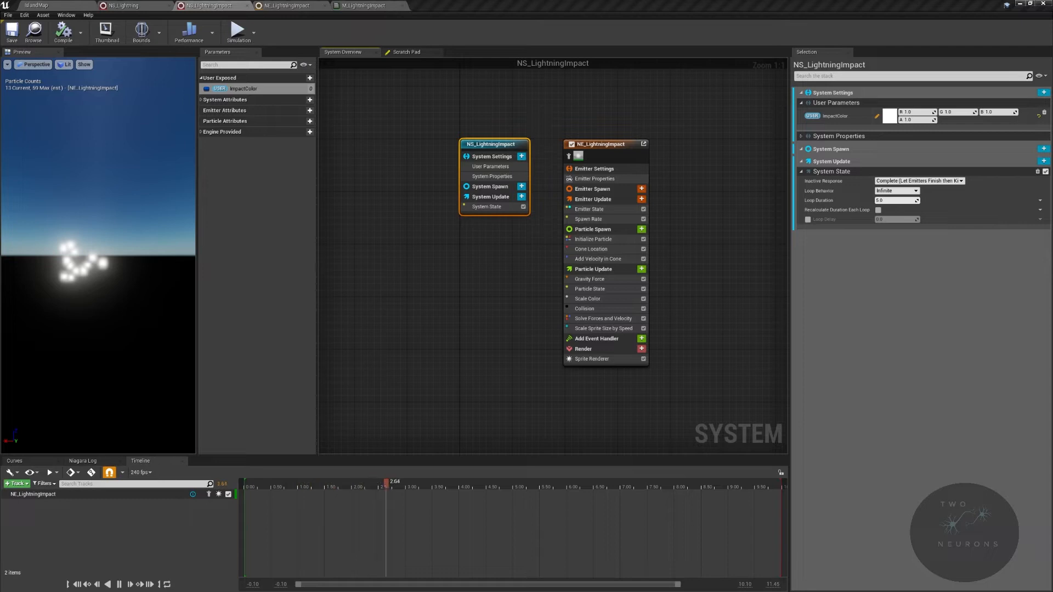
click(890, 116)
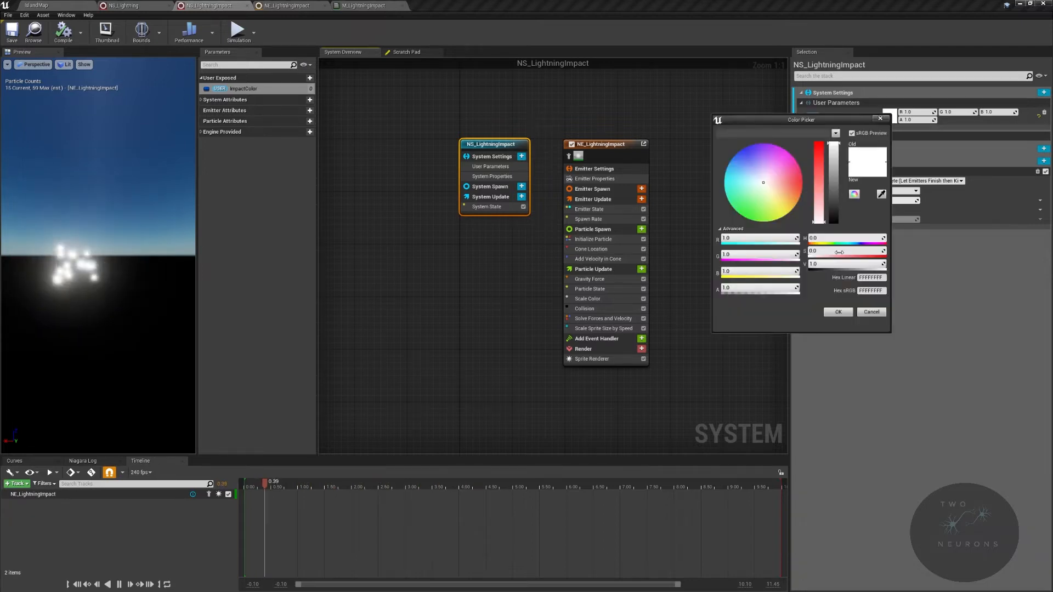
click(872, 278)
text(F4FFA0FF)
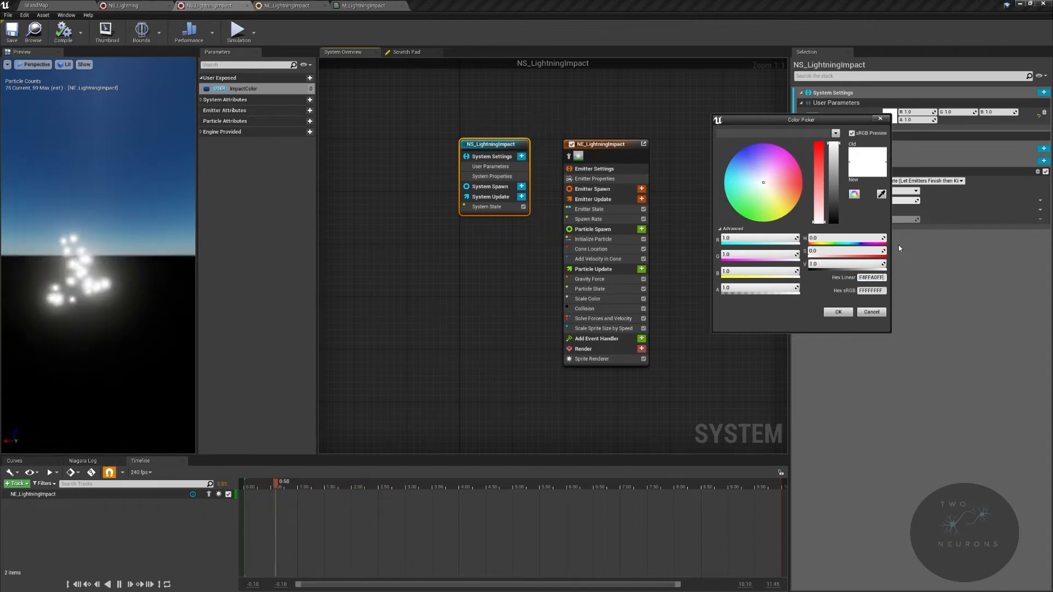
click(769, 196)
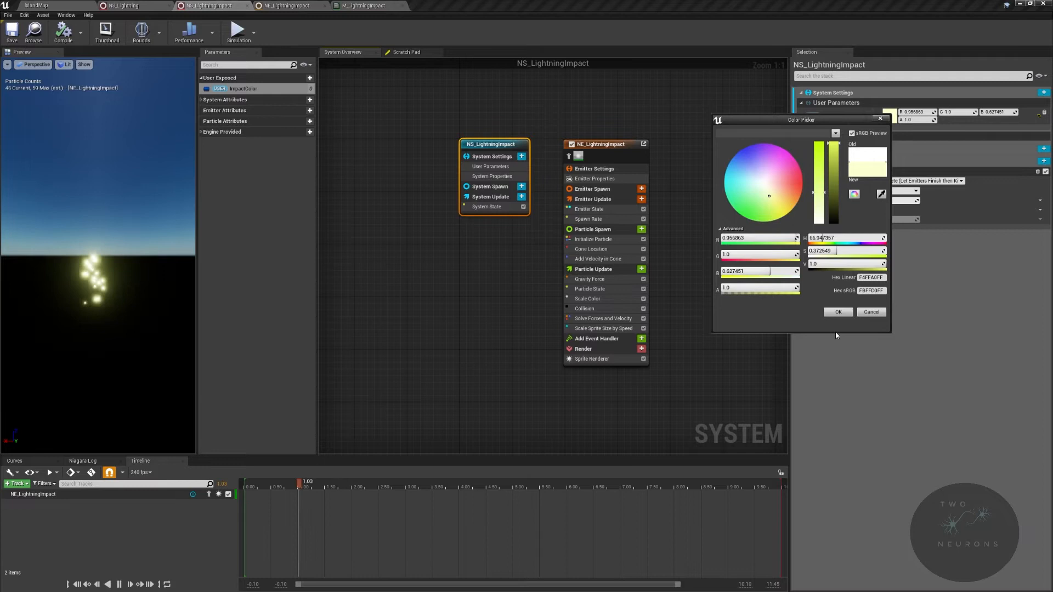
click(834, 312)
click(11, 32)
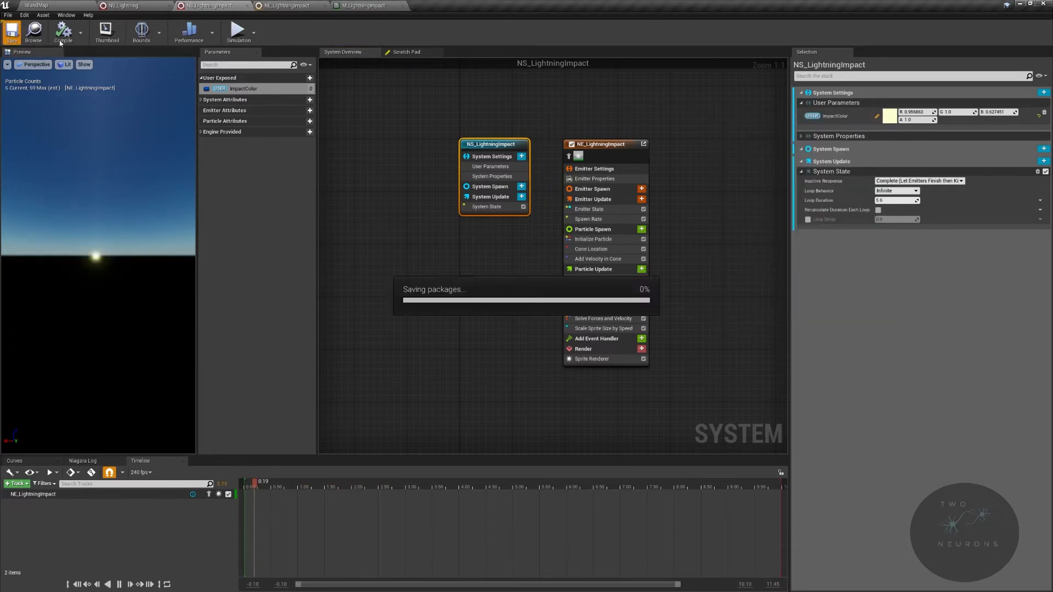
- Create a WeatherSystems folder inside SurvivalGame's Core/Actors folder in the IslandMap level's content browser and open it
click(58, 4)
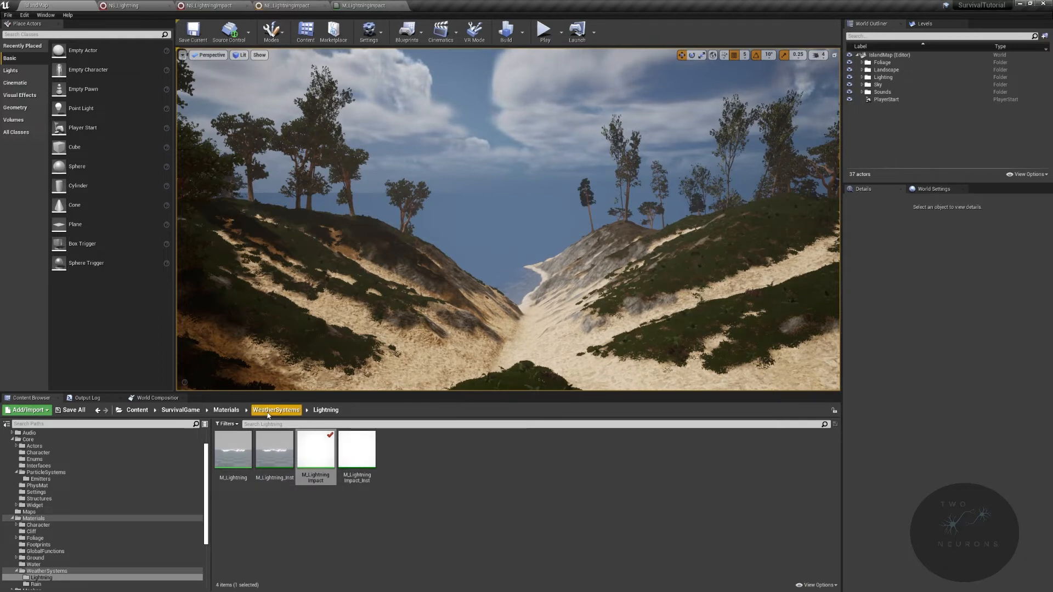
click(230, 411)
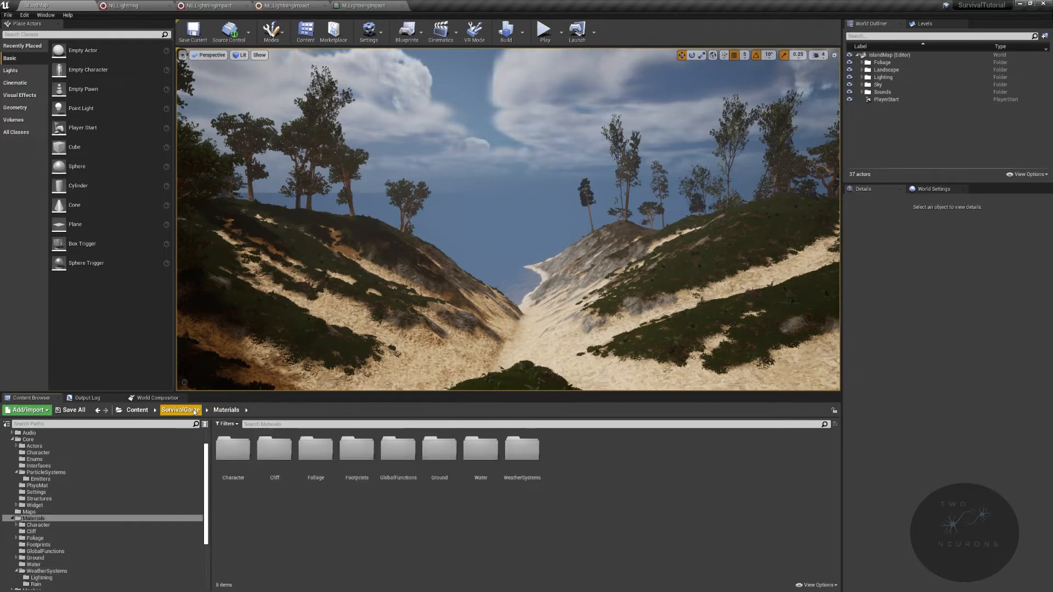
click(90, 446)
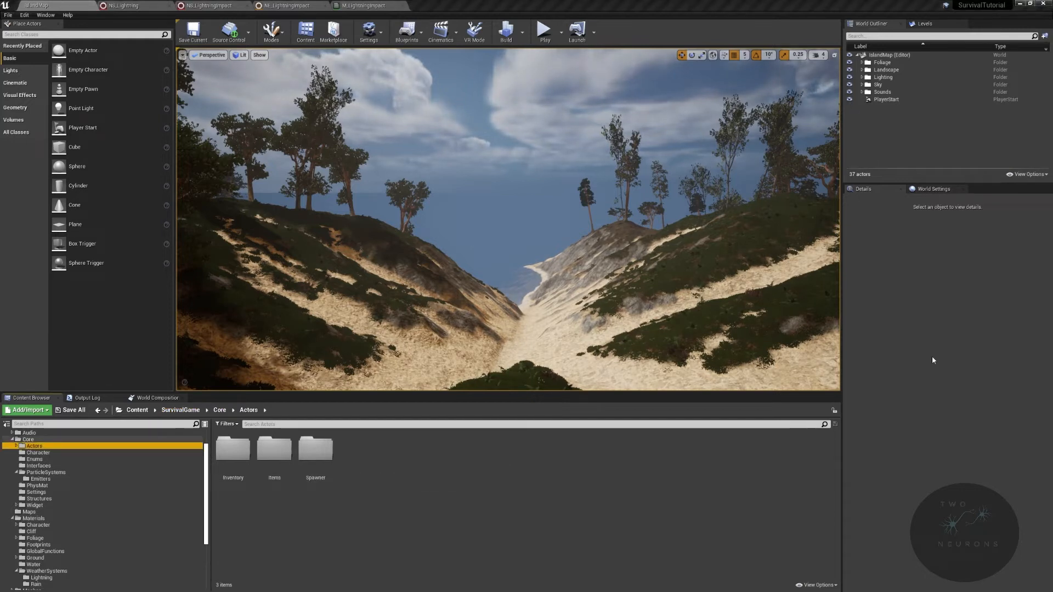
right_click(415, 463)
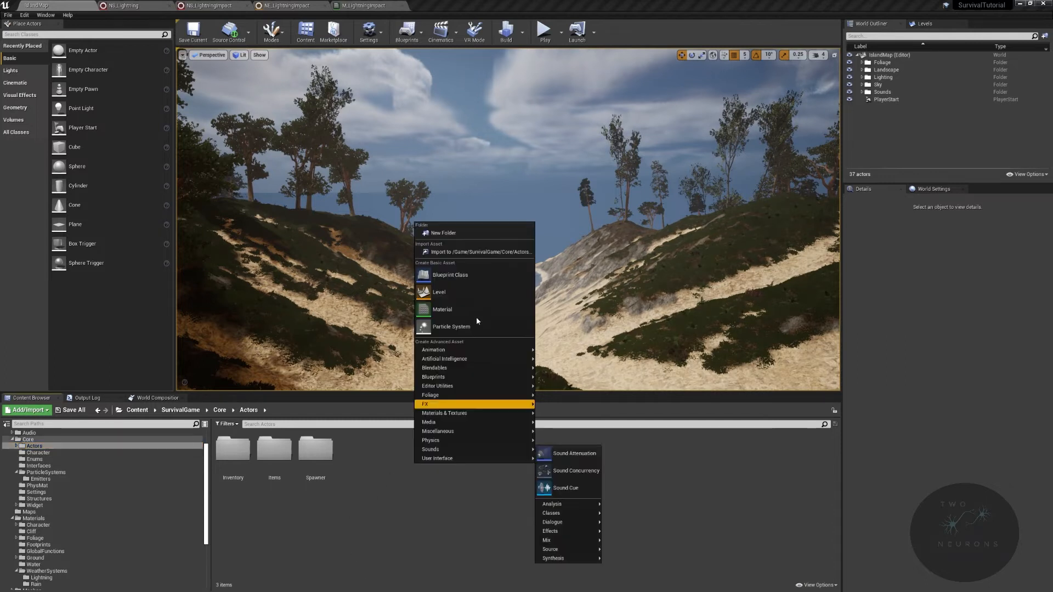
click(452, 235)
text(Weather)
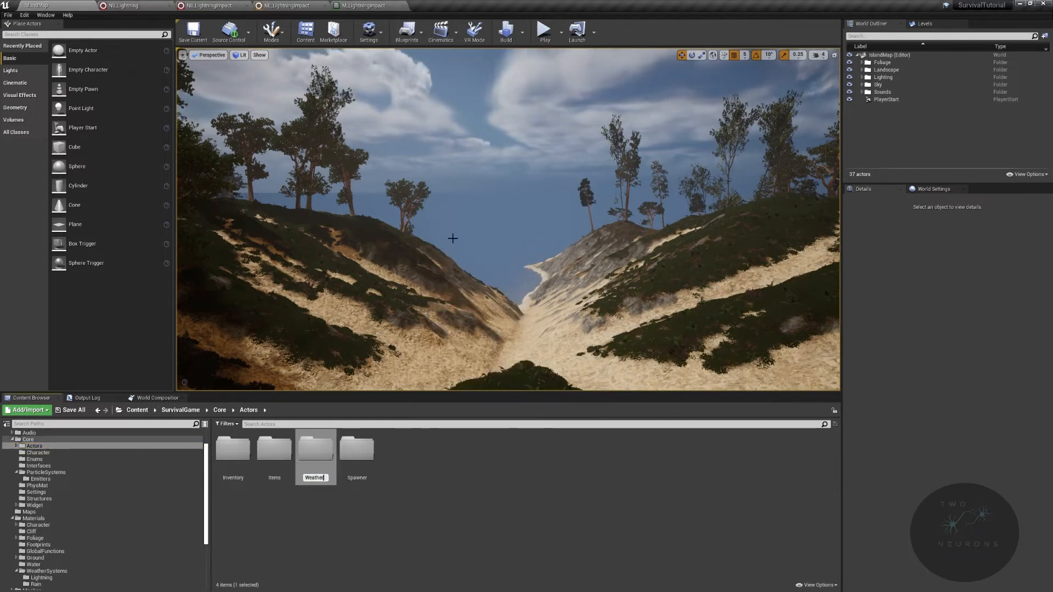
text(Systems)
key(Return)
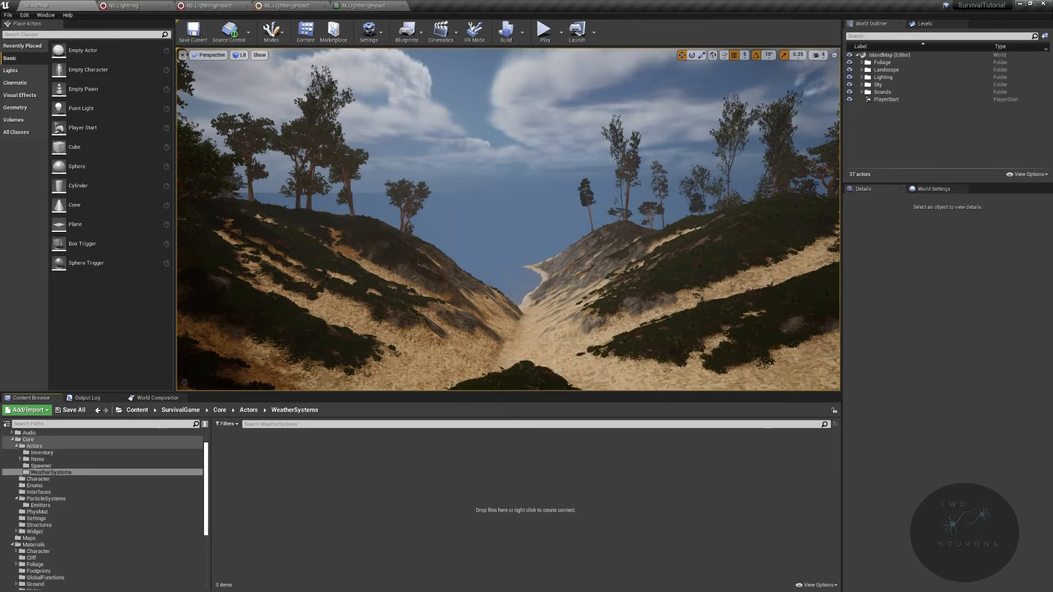
- Create an Actor Blueprint class named BP_WeatherSystem in the WeatherSystems folder and open it
right_click(332, 482)
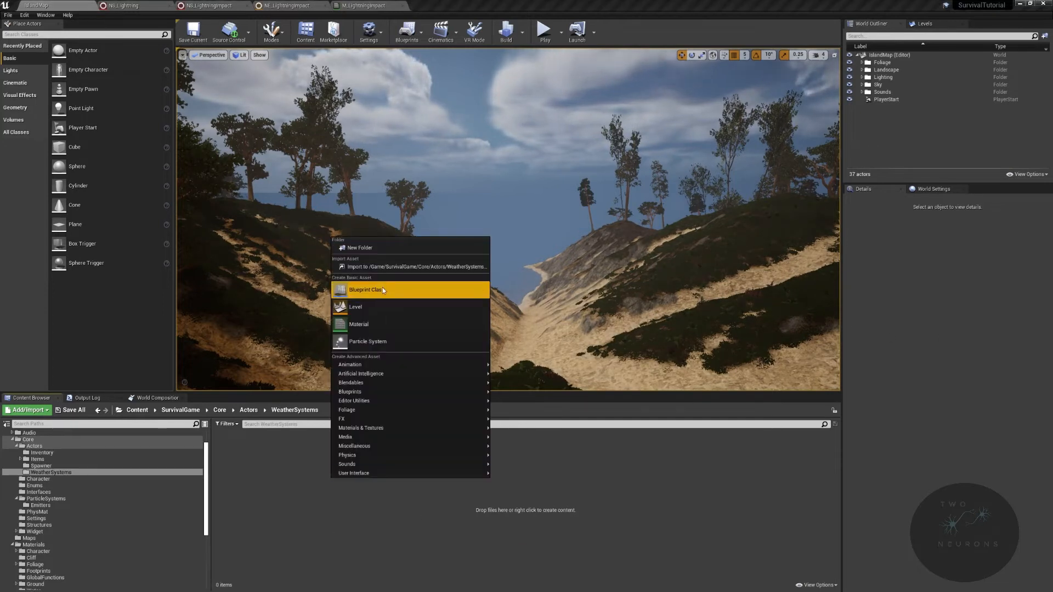
click(383, 287)
click(445, 218)
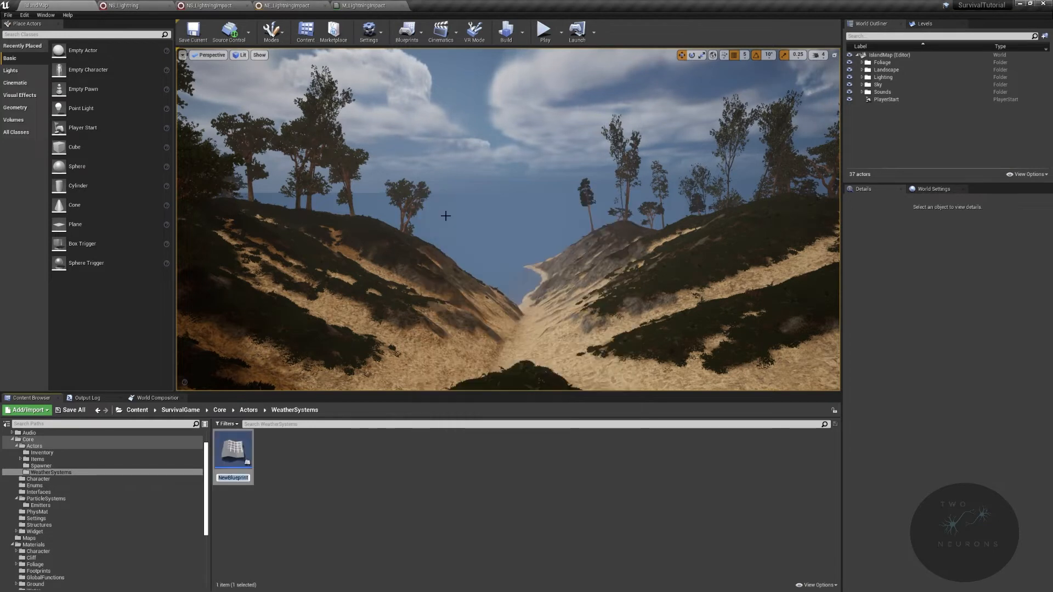
text(BN)
key(BackSpace)
key(BackSpace)
text(NP)
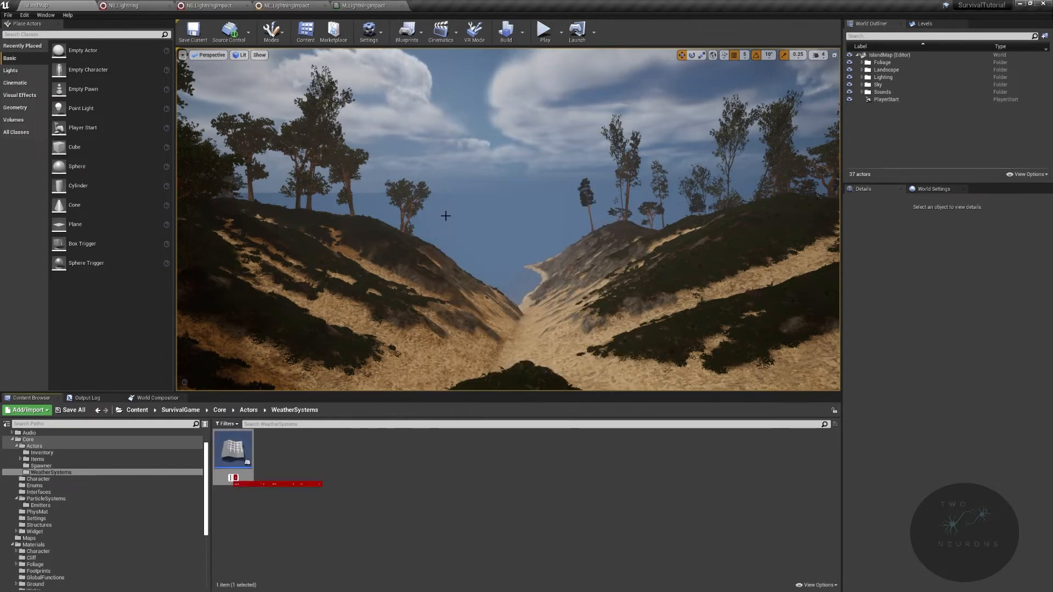
text(_WeatherSystem)
key(Return)
key(Return)
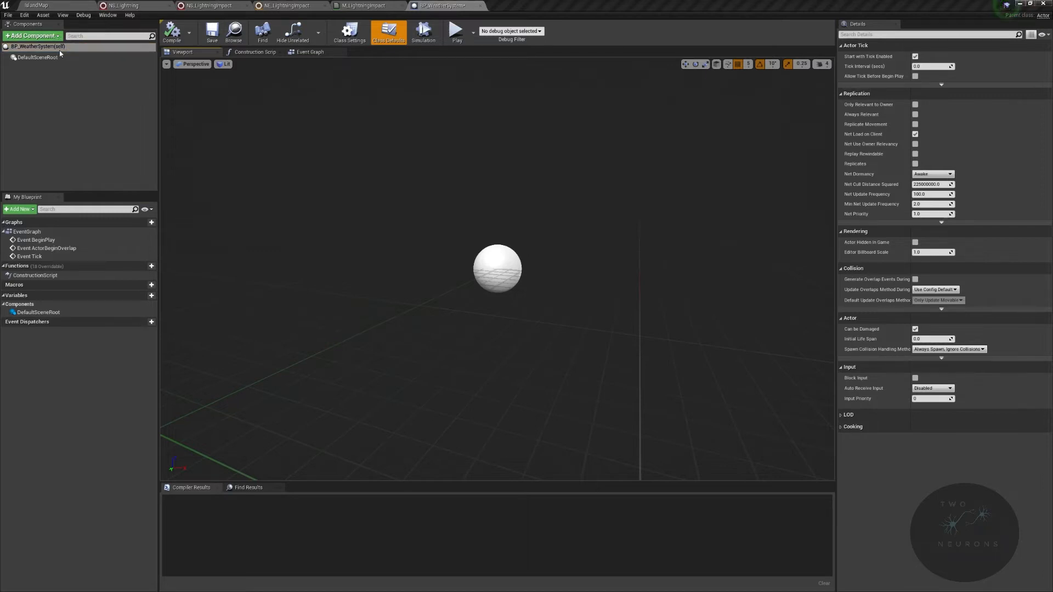
click(40, 36)
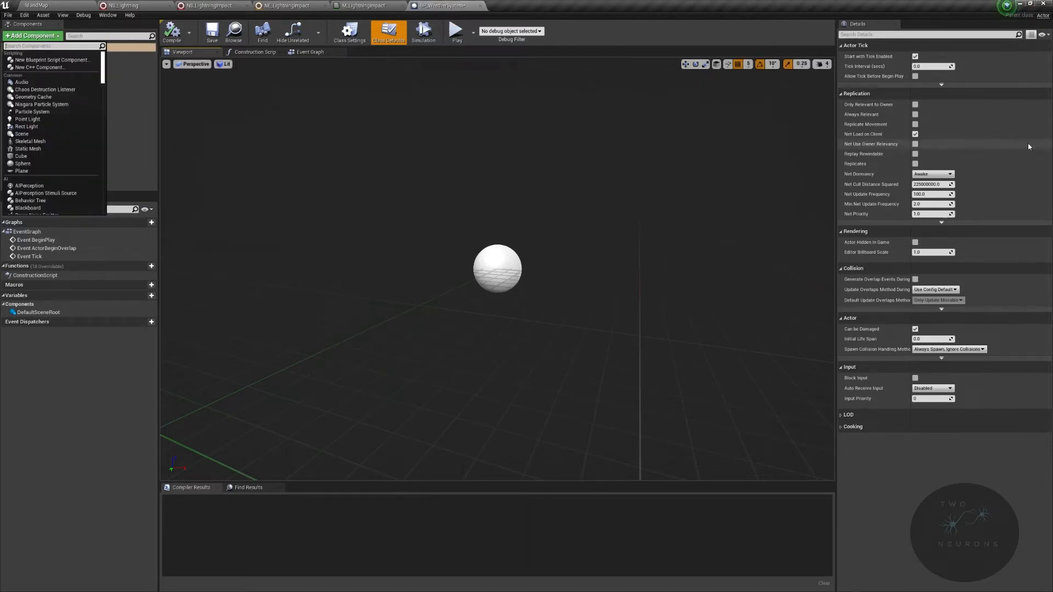
text(bill)
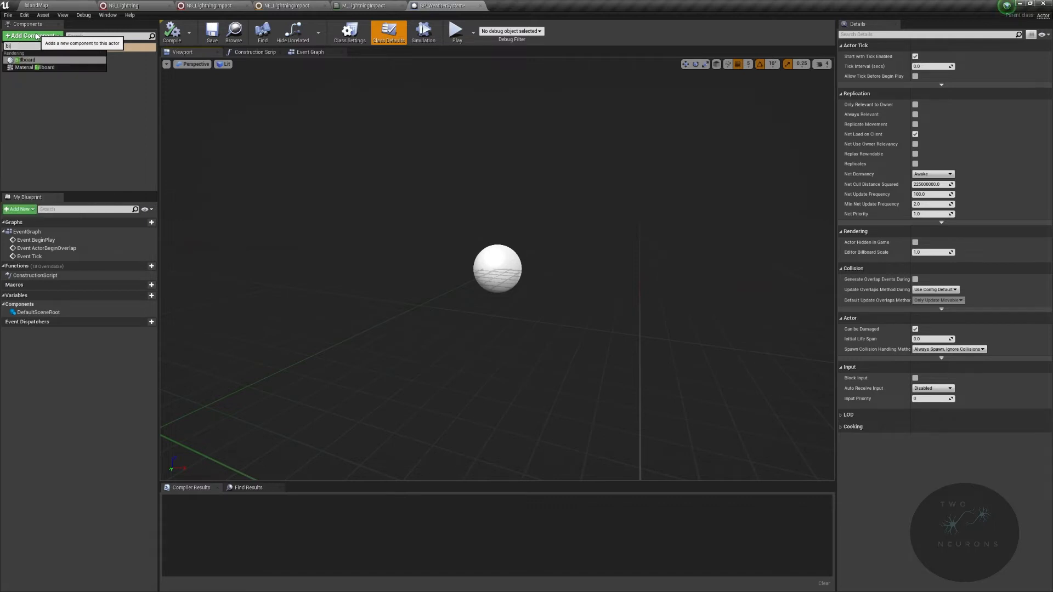
click(163, 159)
- Add a Box Collision component under DefaultSceneRoot and name it LightningSpawnVolume
click(71, 57)
click(45, 35)
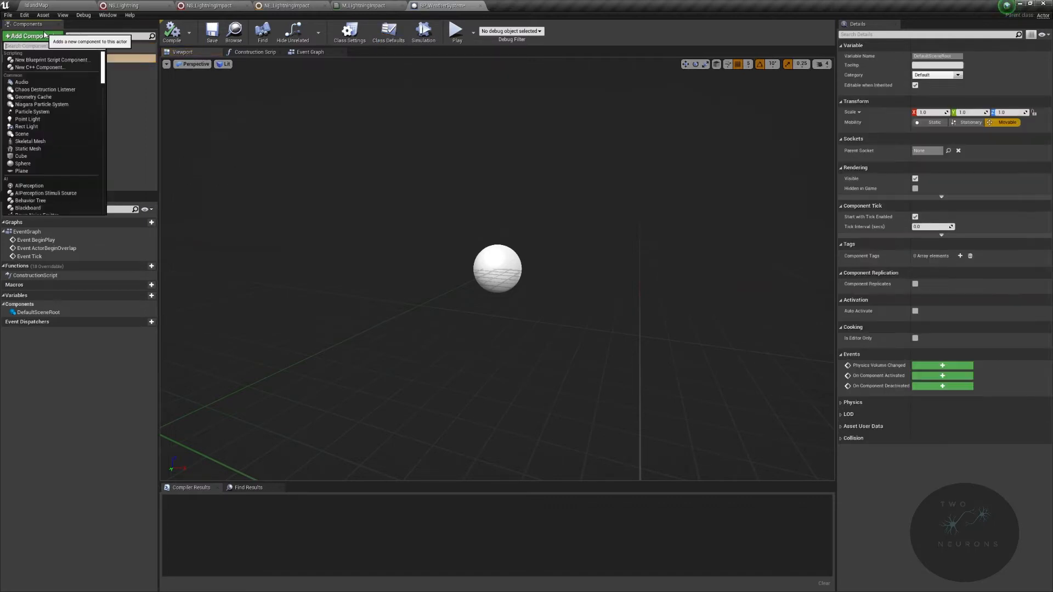
text(box)
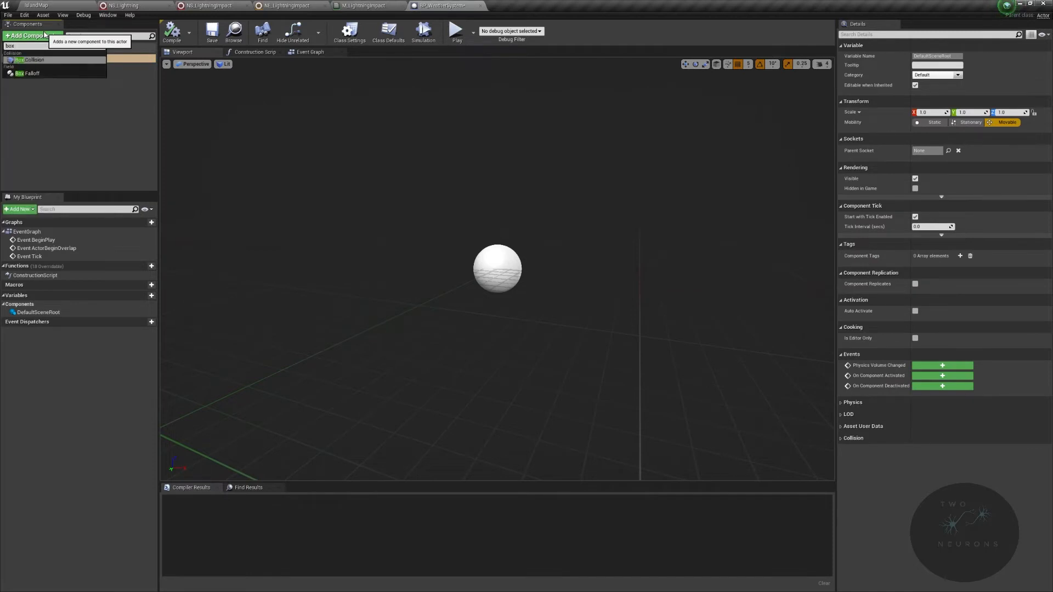
key(Return)
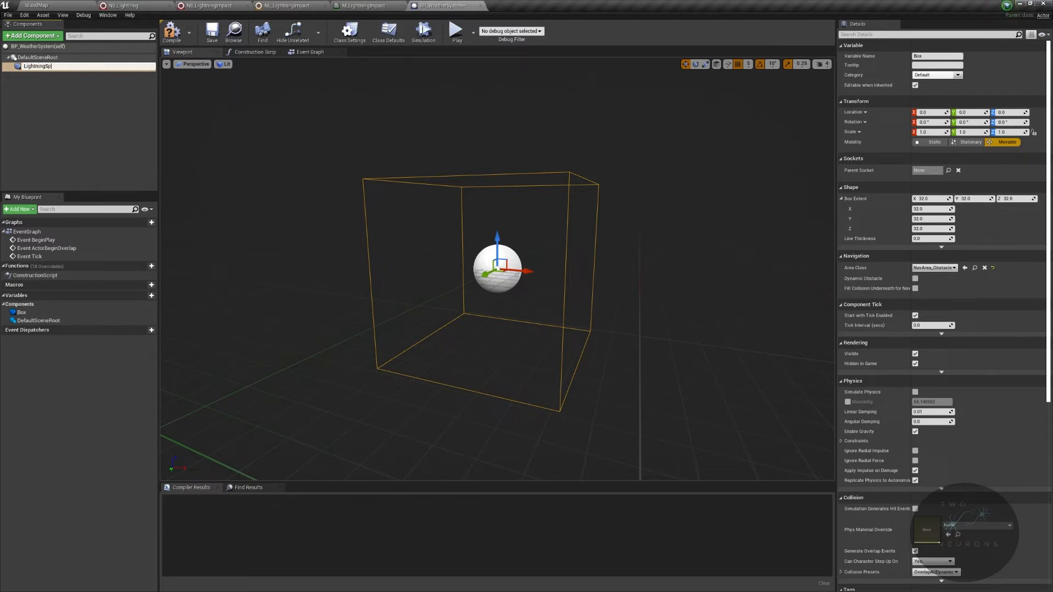
key(Return)
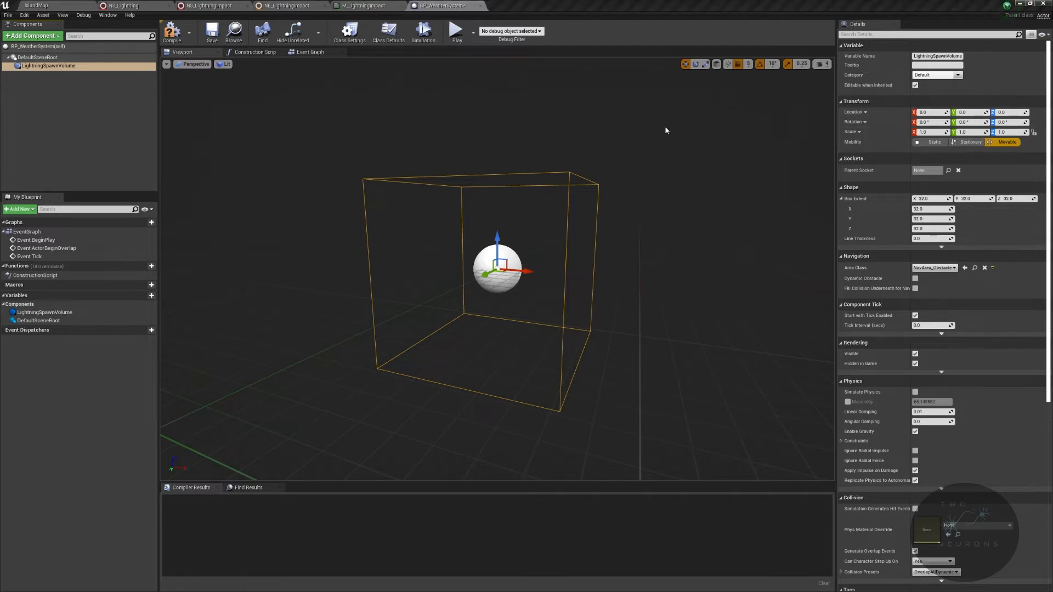
- Set LightningSpawnVolume's X and Y scale to 1000 and its Z location to 12000
click(923, 132)
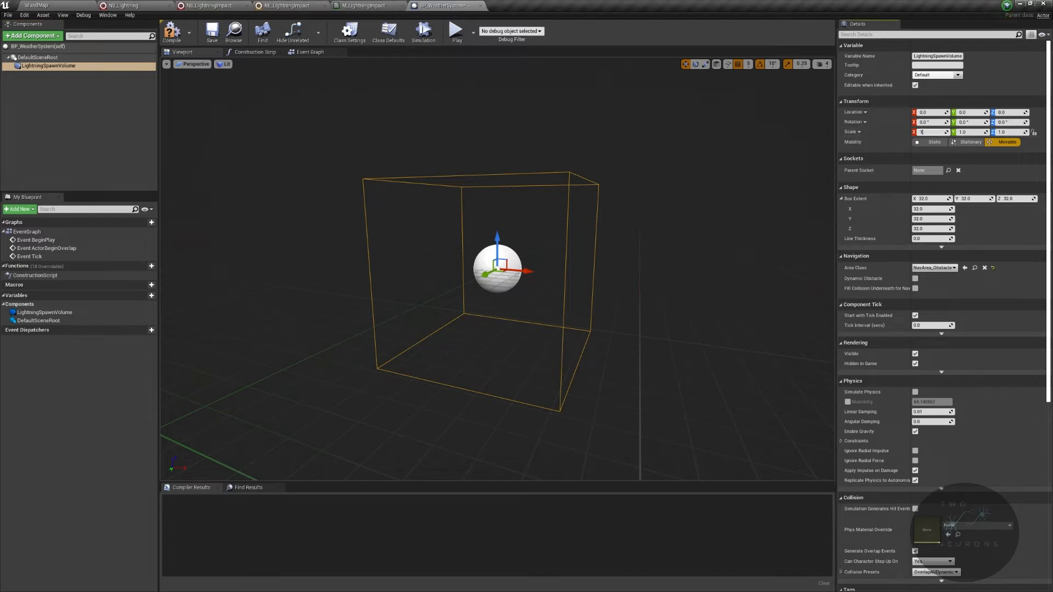
key(Tab)
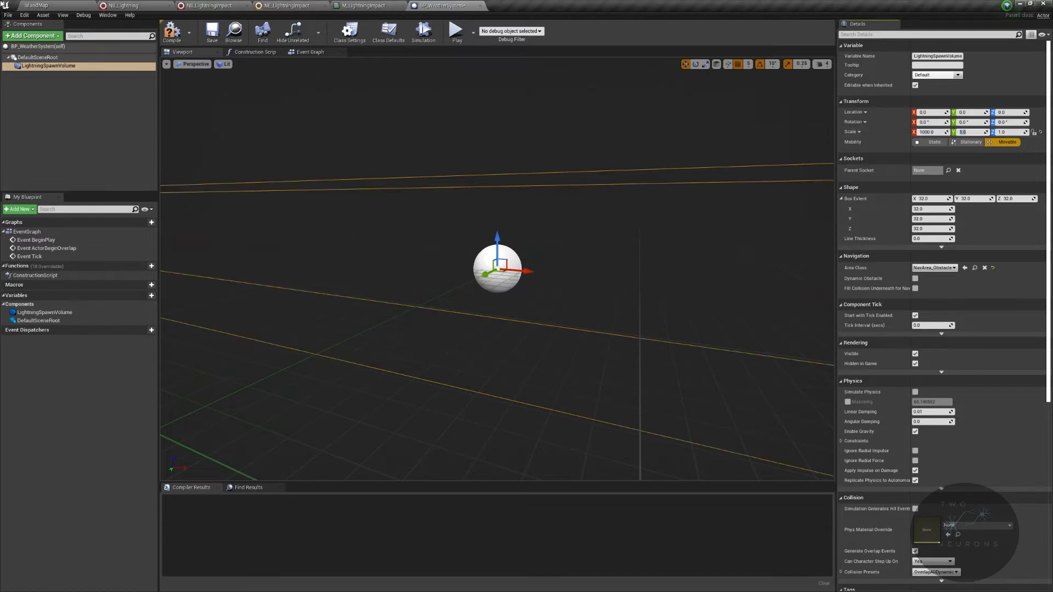
text(1000)
key(Tab)
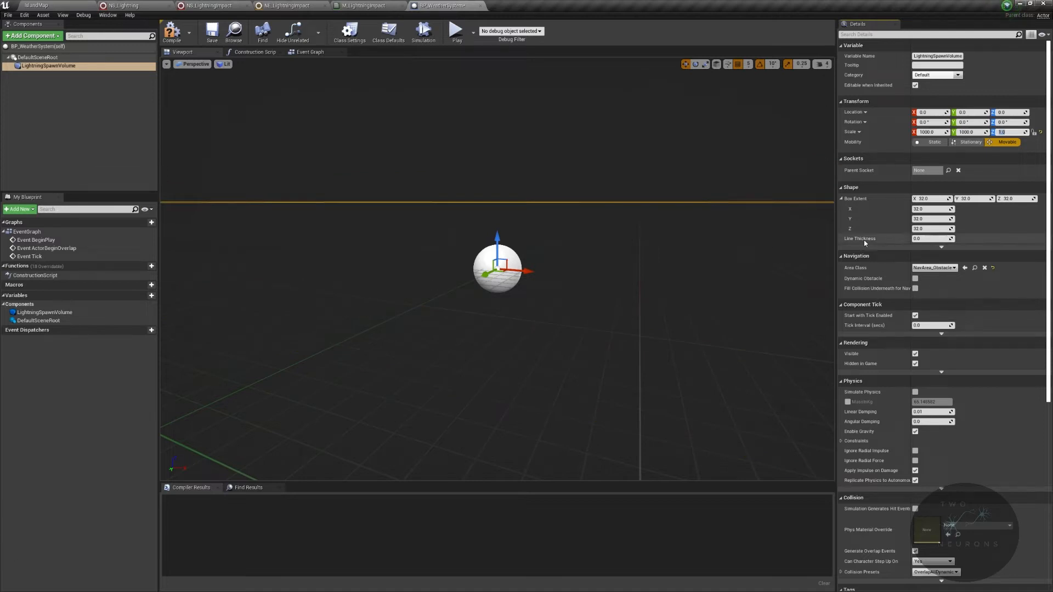
click(1010, 113)
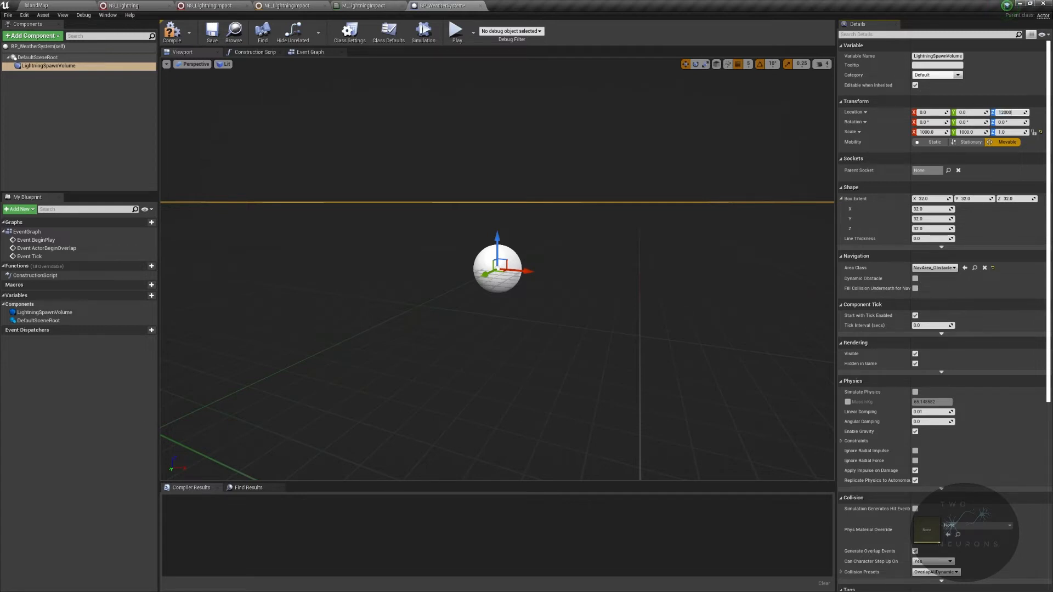
key(Return)
right_drag(802, 212, 839, 141)
key(s)
key(w)
key(a)
right_drag(595, 131, 789, 247)
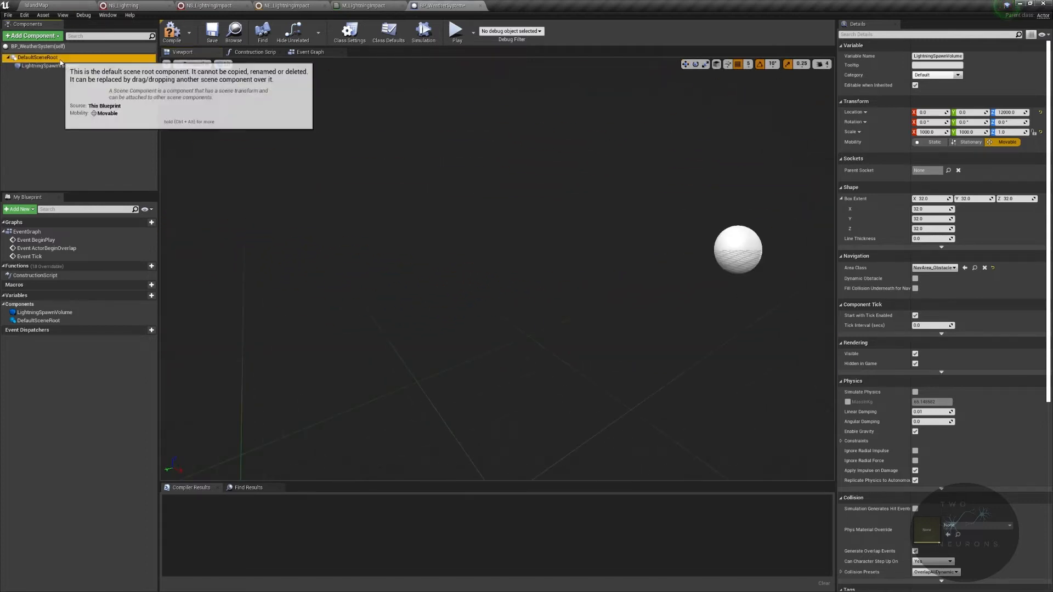
- Add a basic-shape Sphere component under DefaultSceneRoot
click(37, 57)
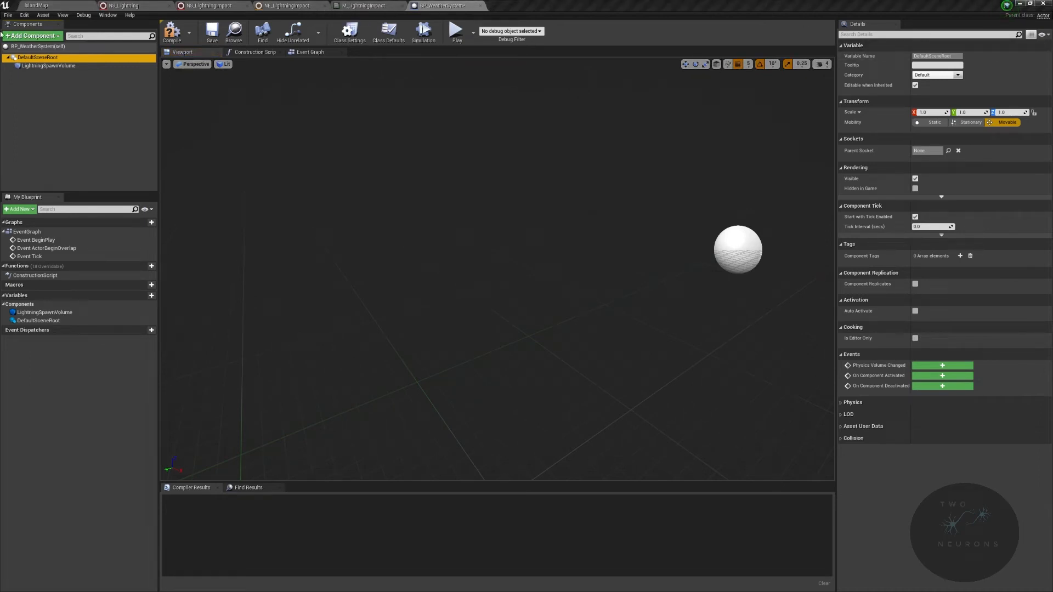
click(32, 35)
text(sphere)
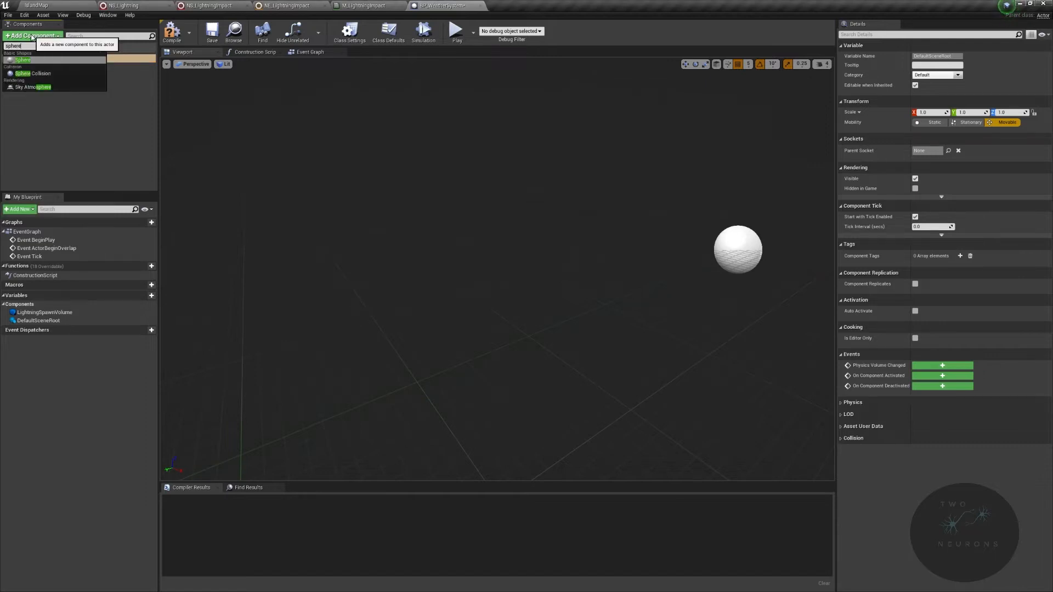
click(46, 61)
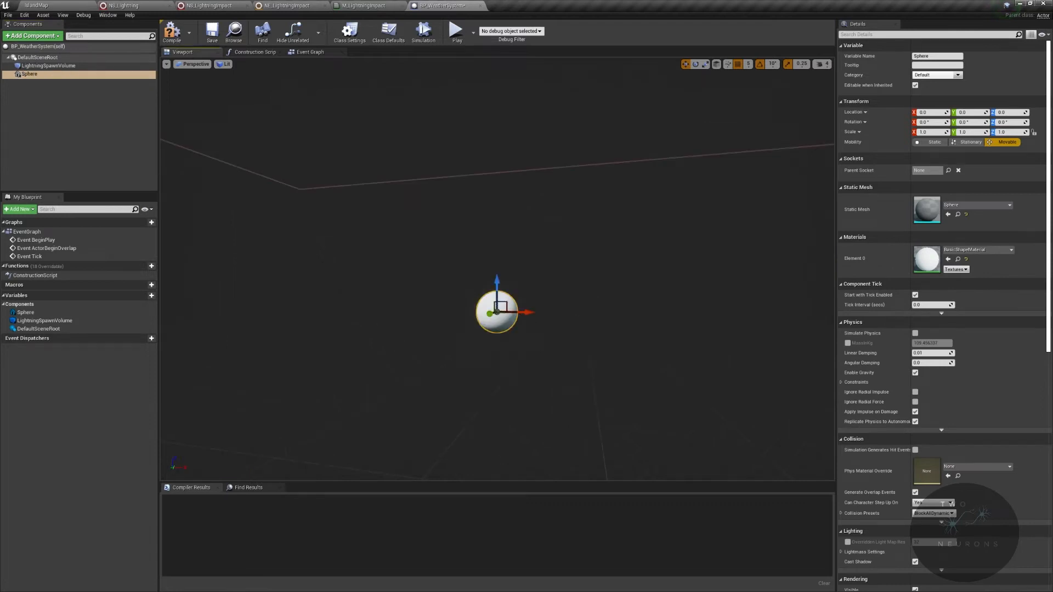
- Set the sphere's collision preset to NoCollision and disable its shadow casting
click(926, 131)
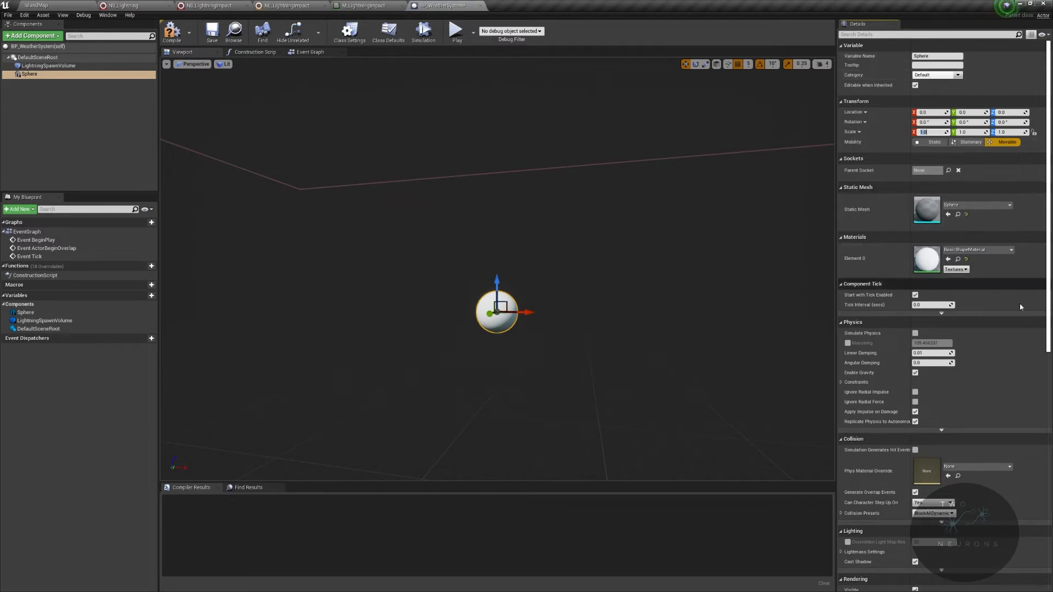
click(944, 516)
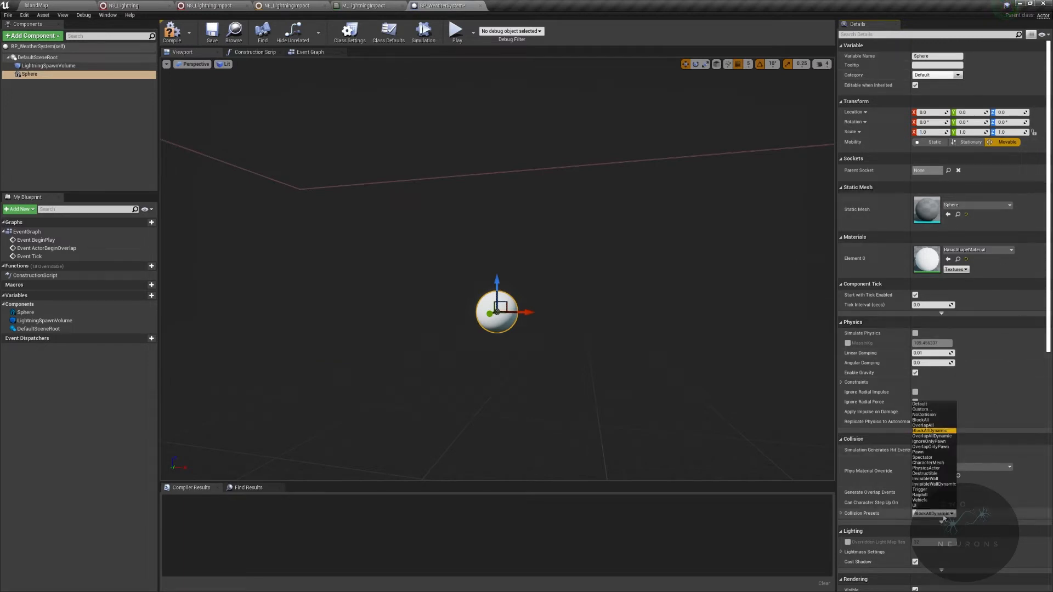
click(933, 415)
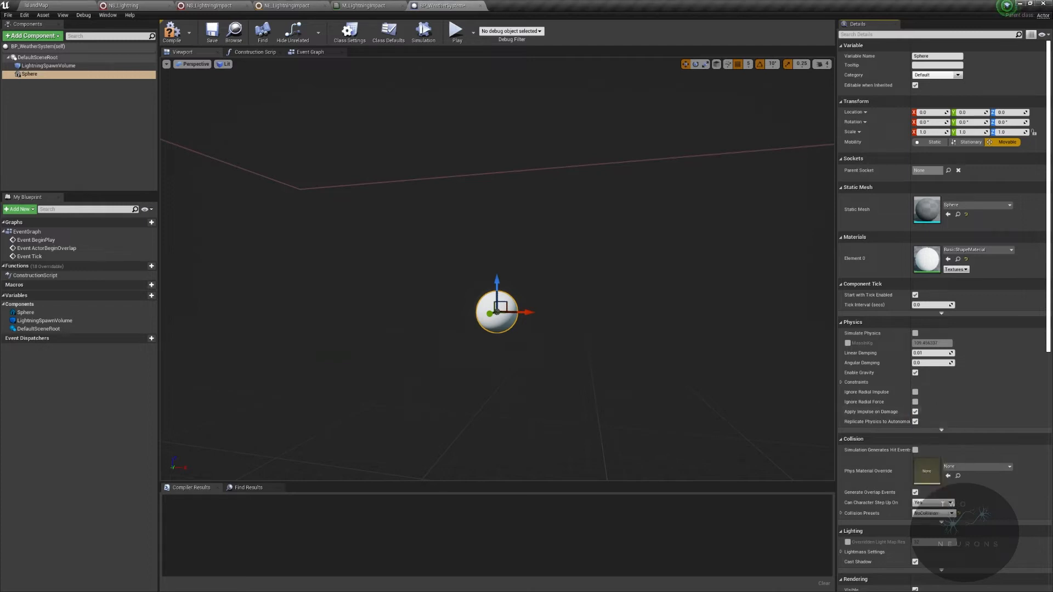
click(915, 561)
- Enable Hidden in Game in the sphere component's rendering settings
scroll(952, 552, down, 5)
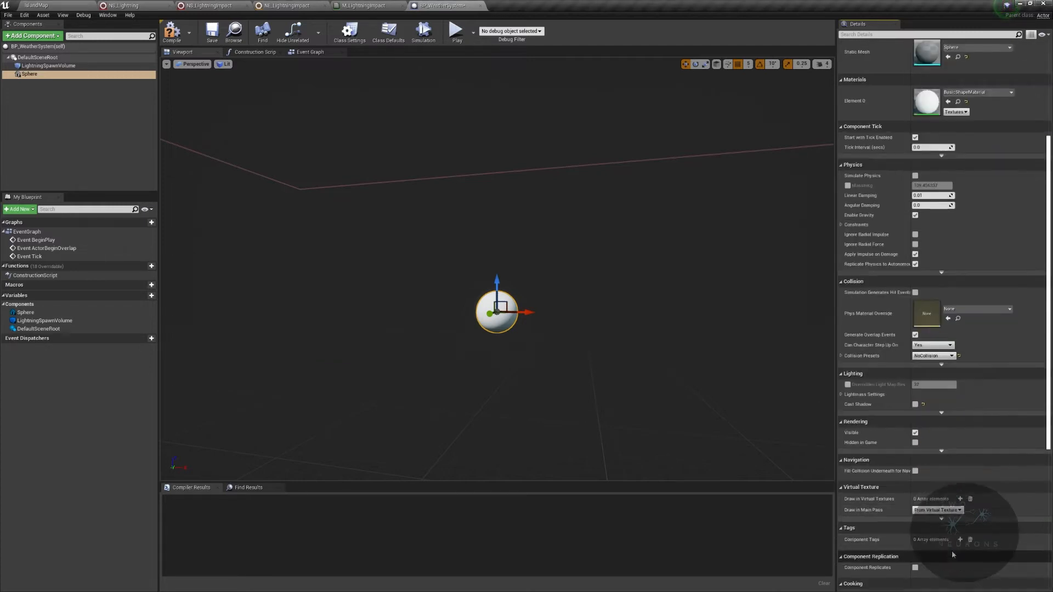
scroll(952, 553, up, 5)
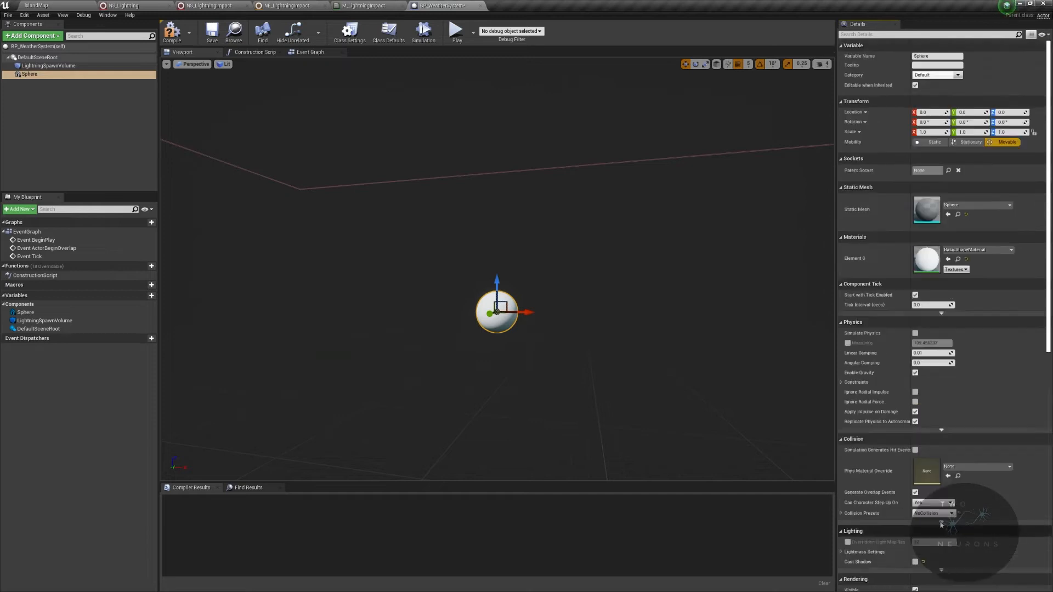
scroll(946, 320, down, 6)
click(915, 456)
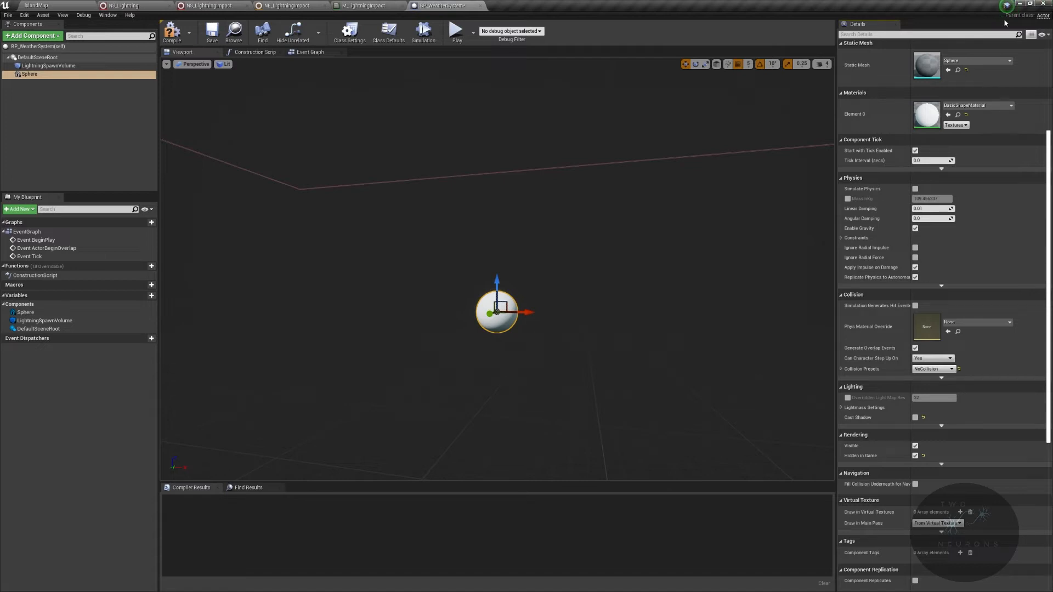
- Rename the Sphere component to LightningStart
click(30, 74)
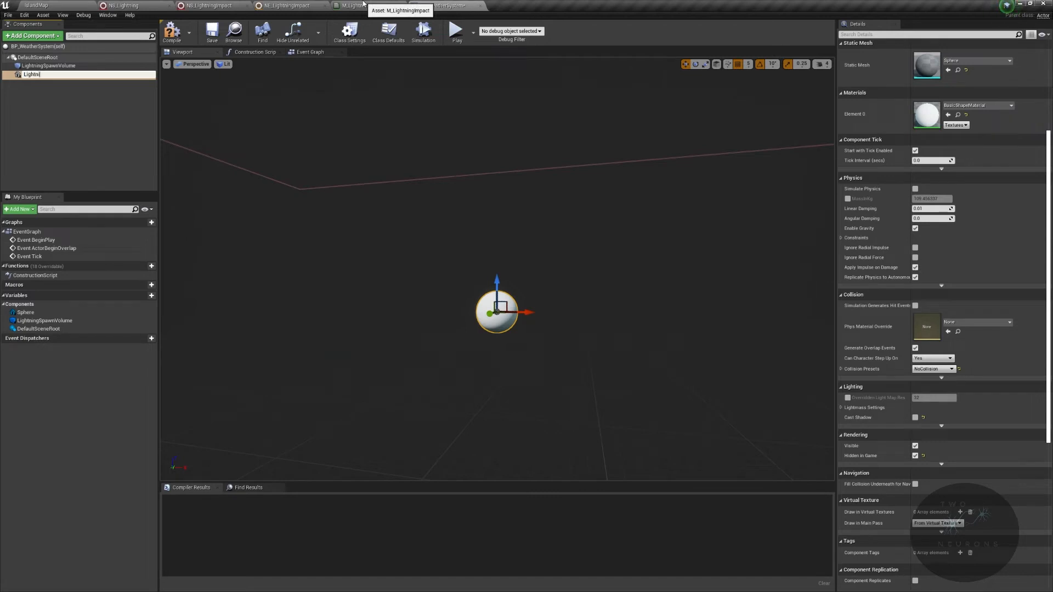
text(LightningStart)
key(Return)
- Duplicate the LightningStart component and name the copy LightningEnd
key(ctrl+w)
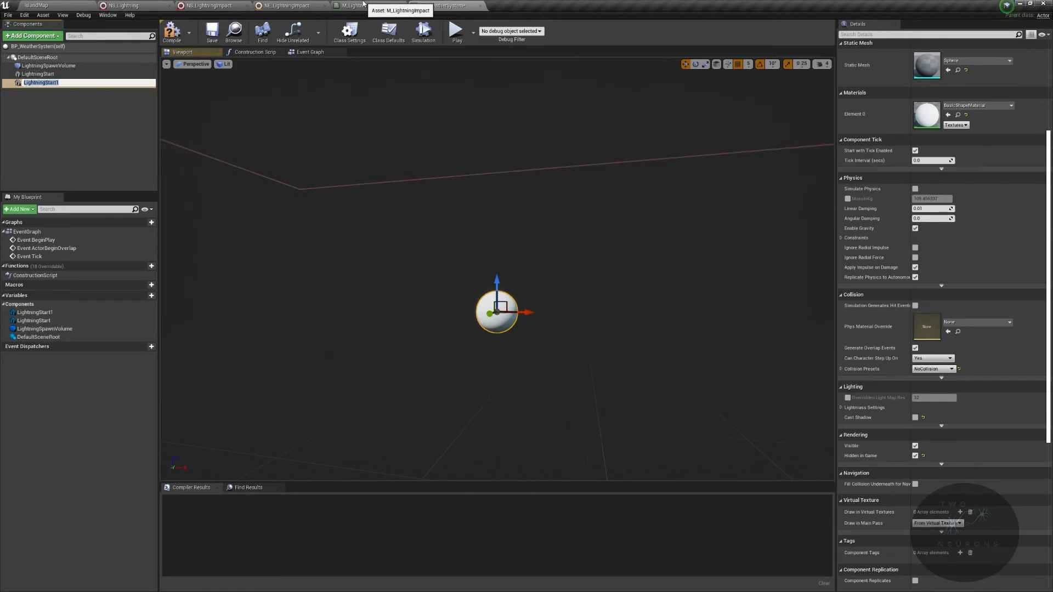
text(Lighn)
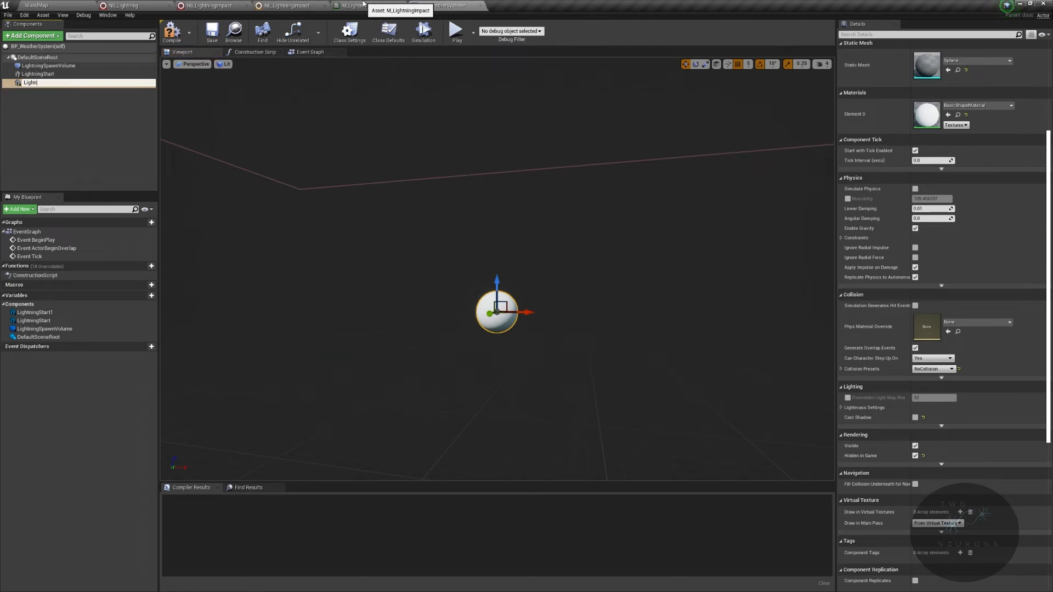
key(BackSpace)
text(tningEnd)
key(Return)
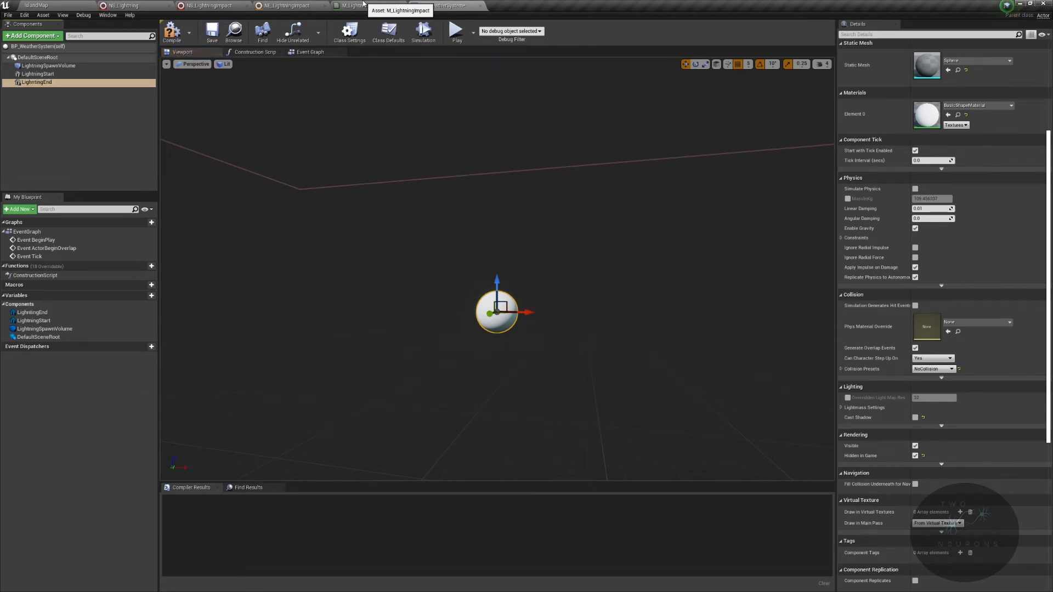
- Attach the LightningStart and LightningEnd components as children of LightningSpawnVolume
ctrl+click(59, 74)
drag(59, 74, 62, 66)
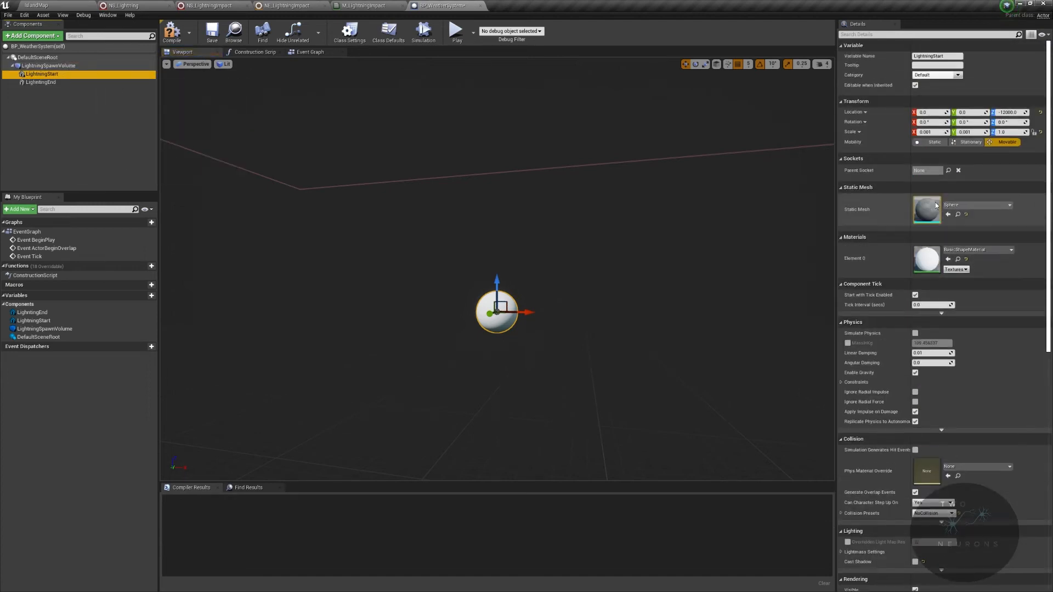
key(f)
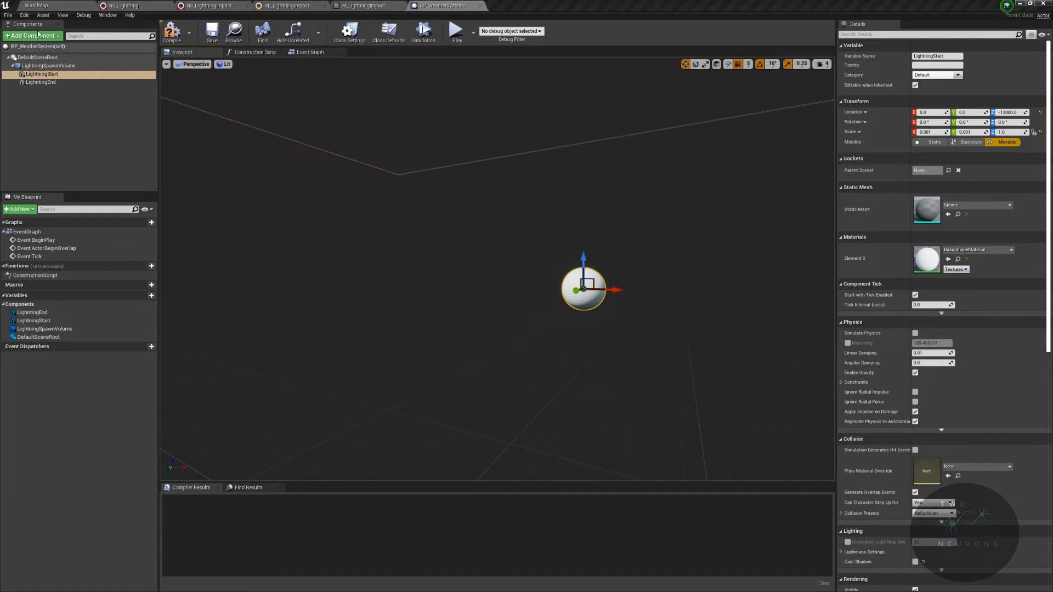
- Add a Niagara particle system component under DefaultSceneRoot and name it LightningEmitter
click(37, 57)
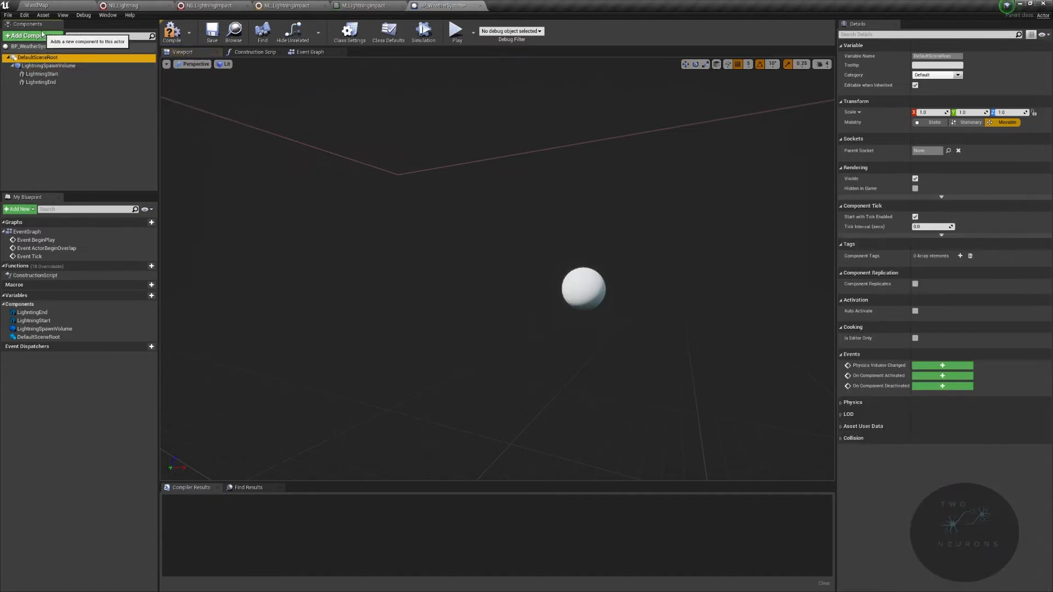
click(36, 34)
text(Li)
key(BackSpace)
text(niag)
key(Return)
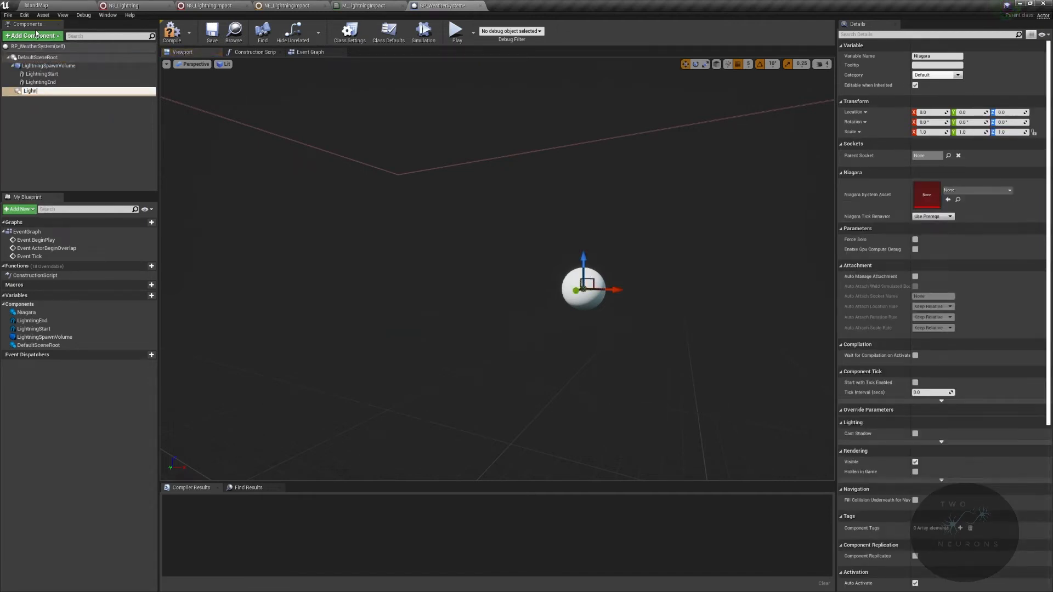
text(LightningEmitter)
key(Return)
- Assign NS_Lightning as the Niagara system asset of the LightningEmitter component
click(1007, 192)
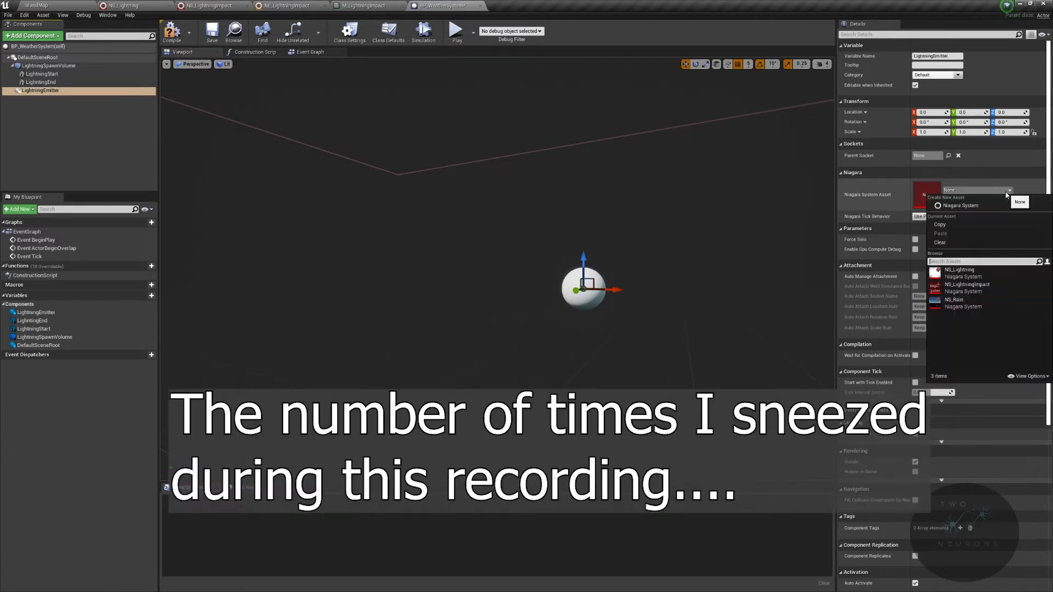
click(989, 274)
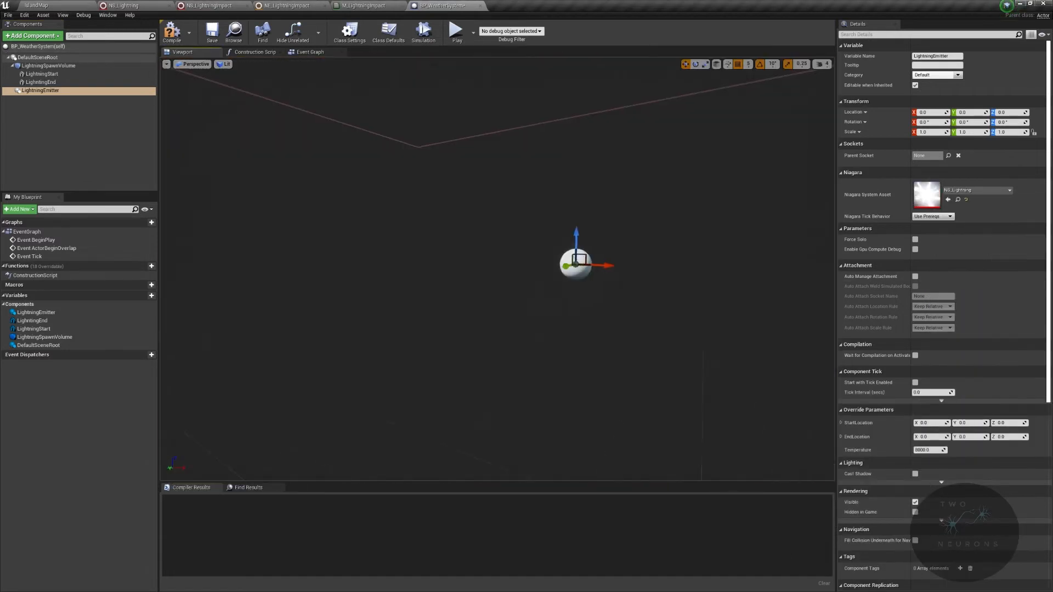
scroll(923, 461, down, 5)
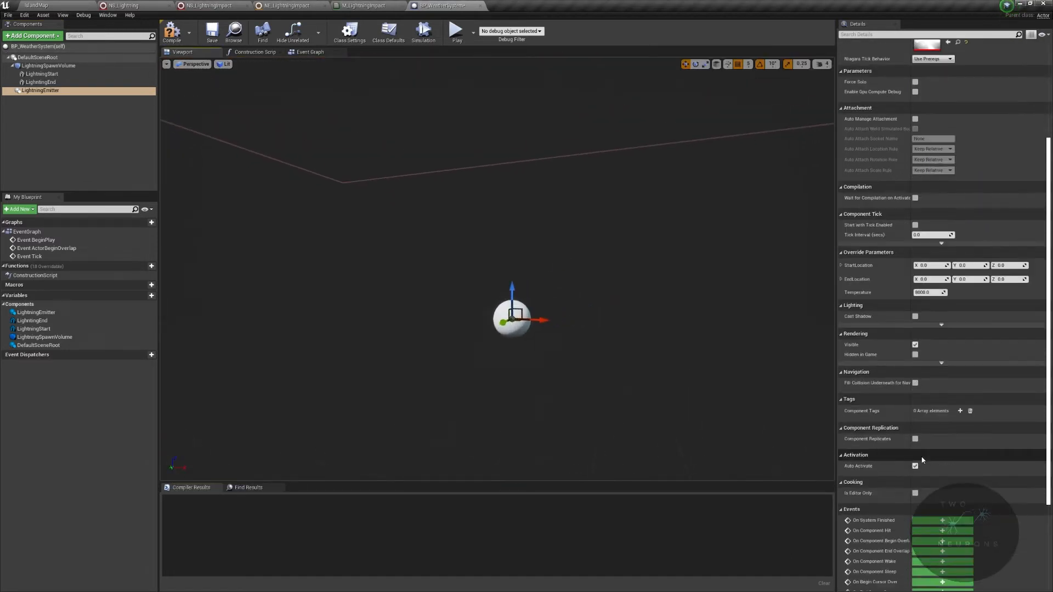
- Disable Auto Activate on the LightningEmitter component
scroll(923, 460, down, 3)
click(915, 386)
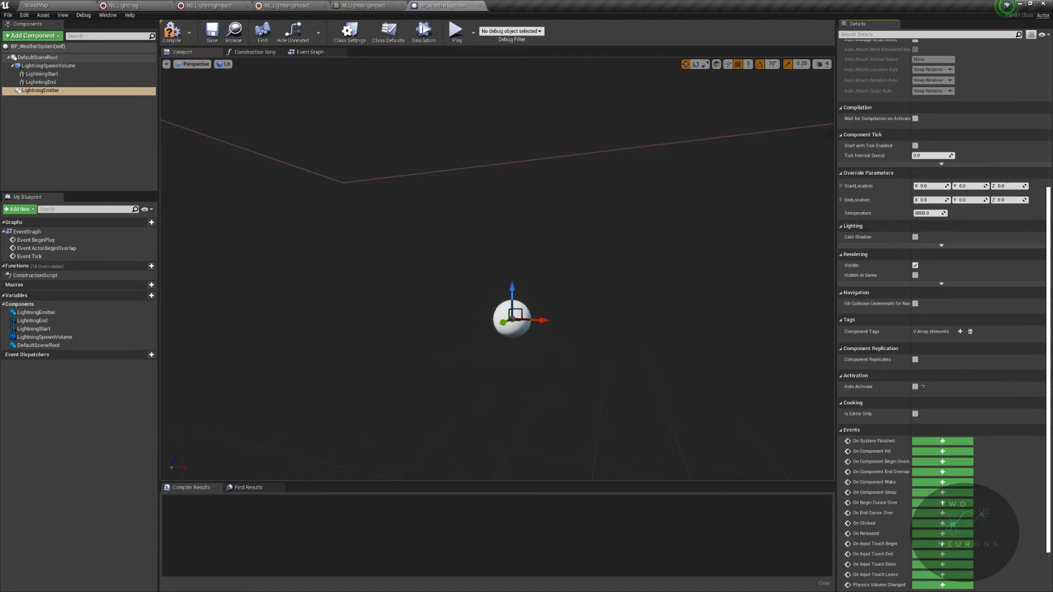
click(36, 36)
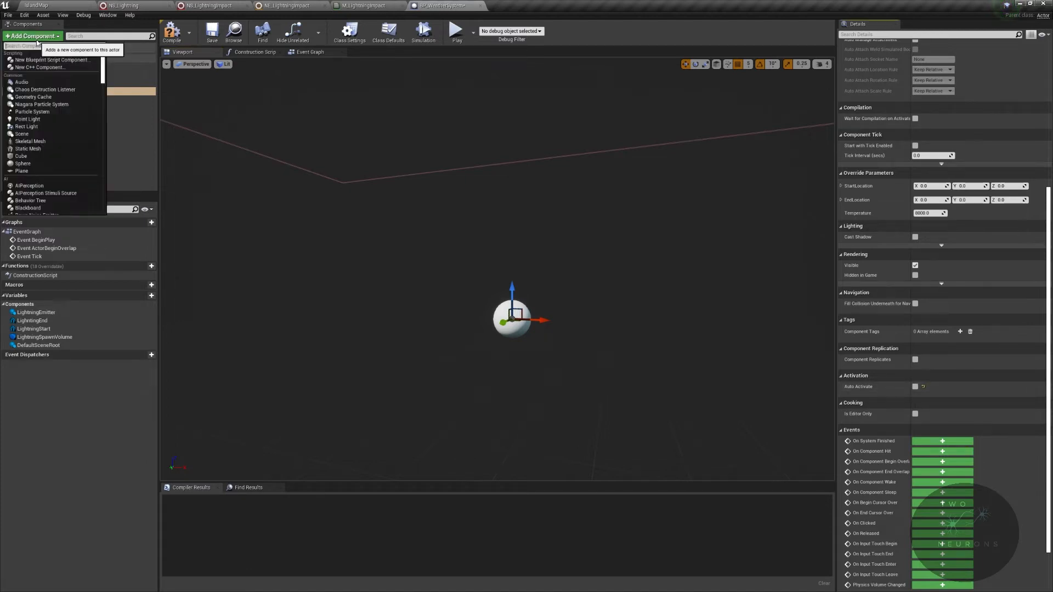
text(Nia)
key(Return)
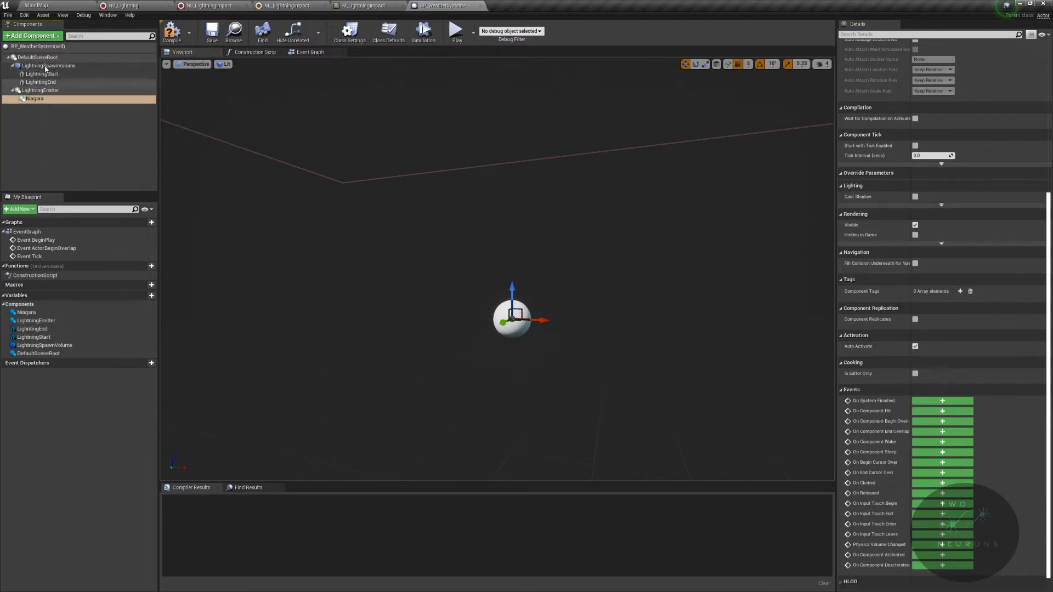
key(Delete)
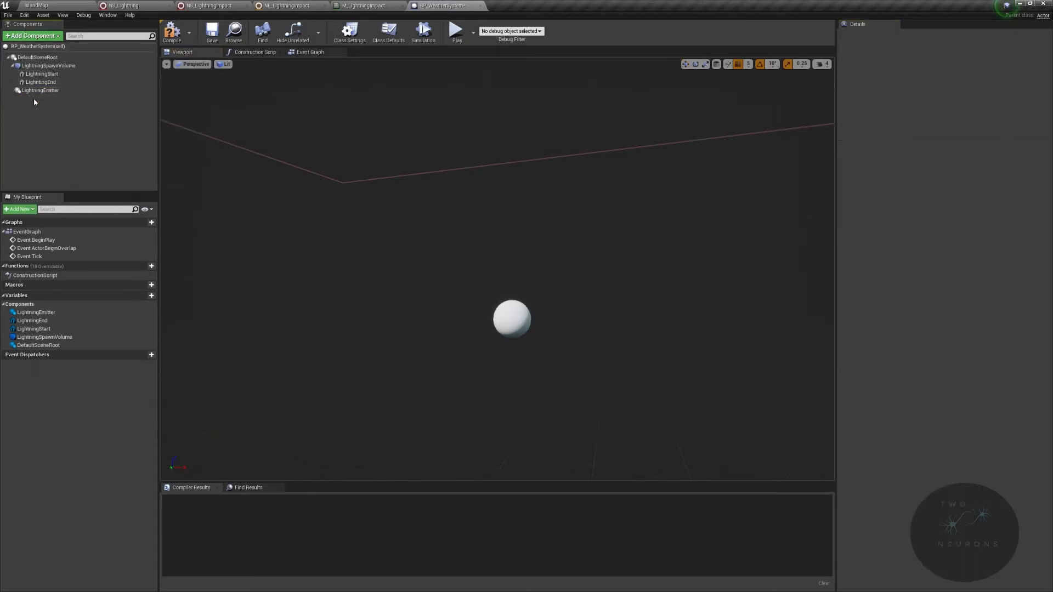
- Add a second Niagara particle system component under DefaultSceneRoot and name it ImpactEmitter
click(36, 57)
click(33, 36)
text(nia)
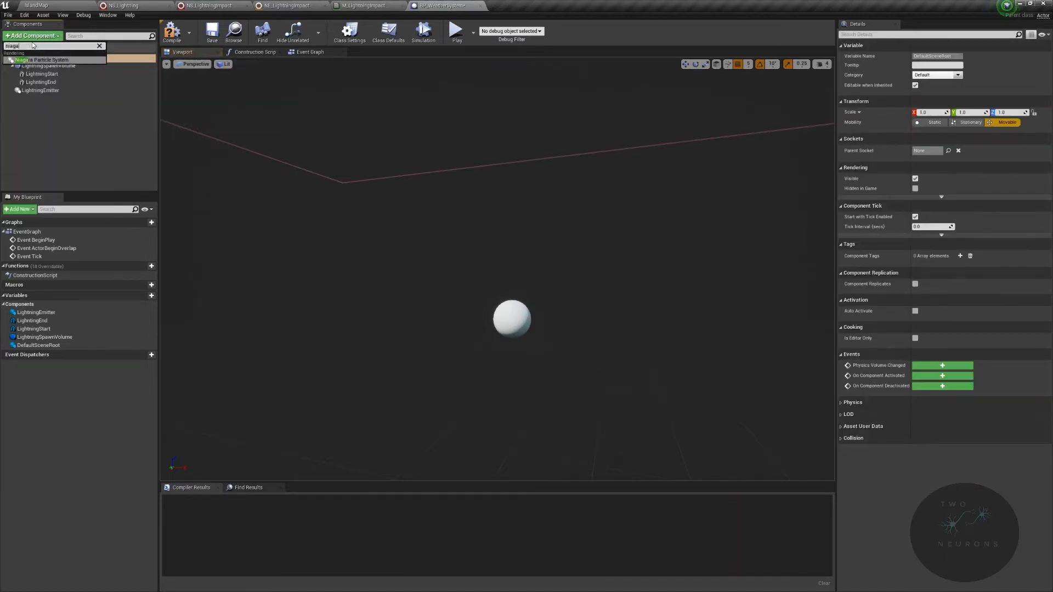
text(ga)
key(Return)
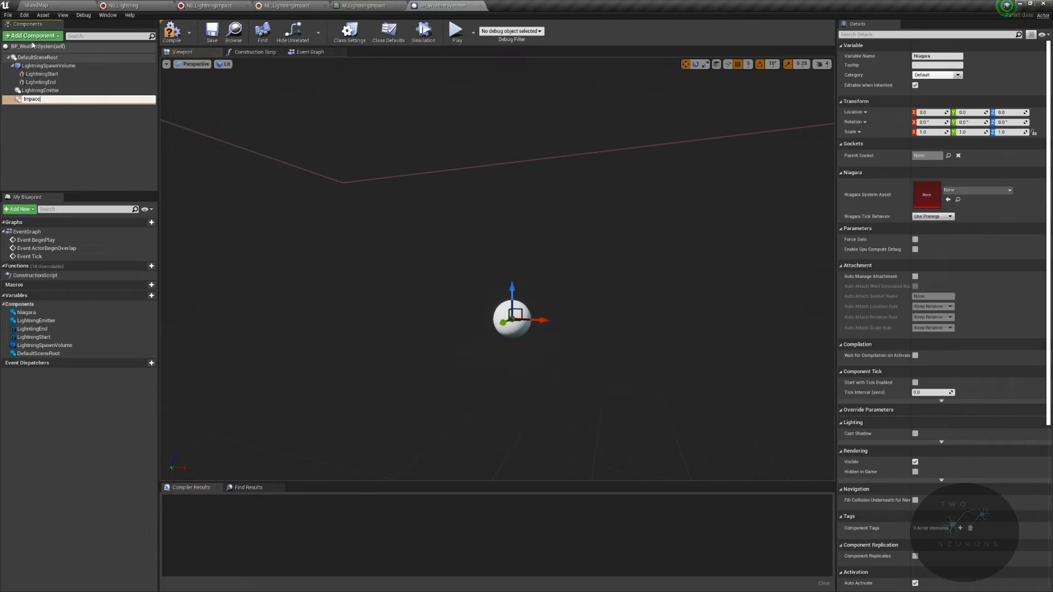
key(Return)
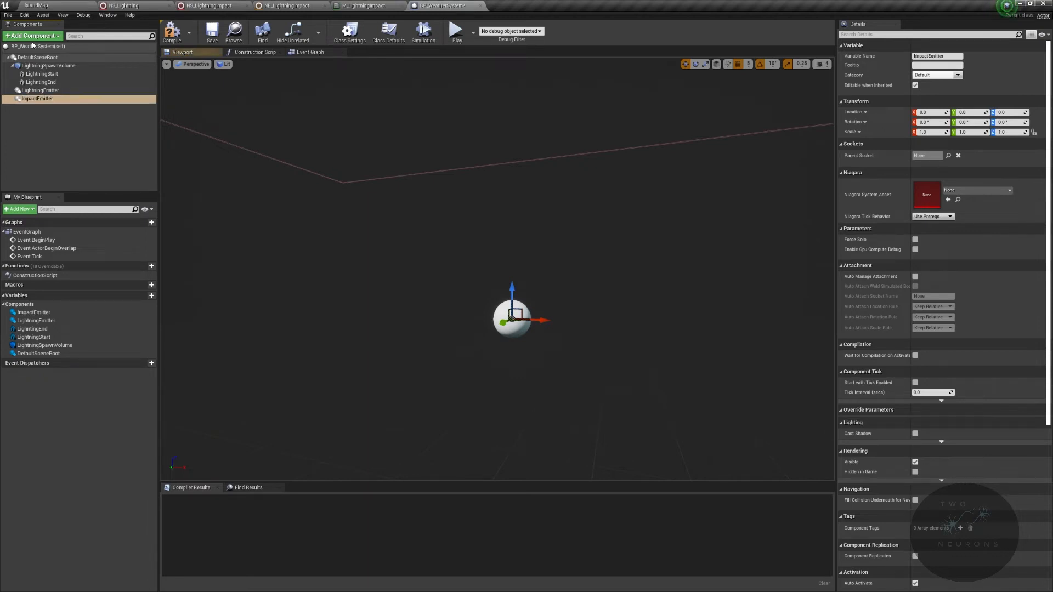
- Assign NS_LightningImpact as the Niagara system asset of the ImpactEmitter component
click(999, 190)
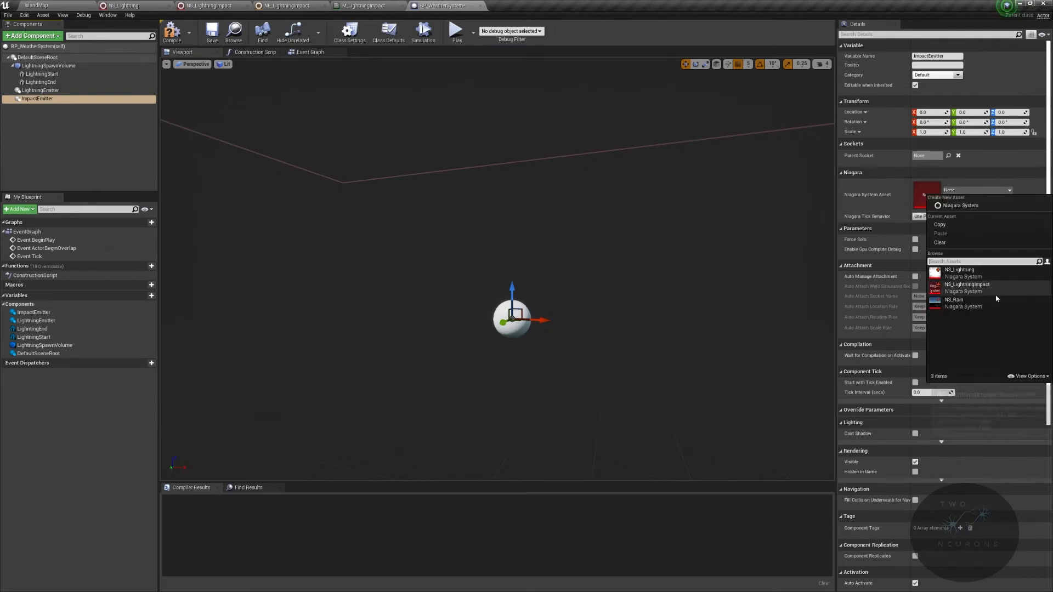
click(966, 286)
scroll(545, 387, down, 2)
right_drag(545, 387, 612, 408)
- Disable Auto Activate on the ImpactEmitter component and compile the blueprint
scroll(927, 414, down, 5)
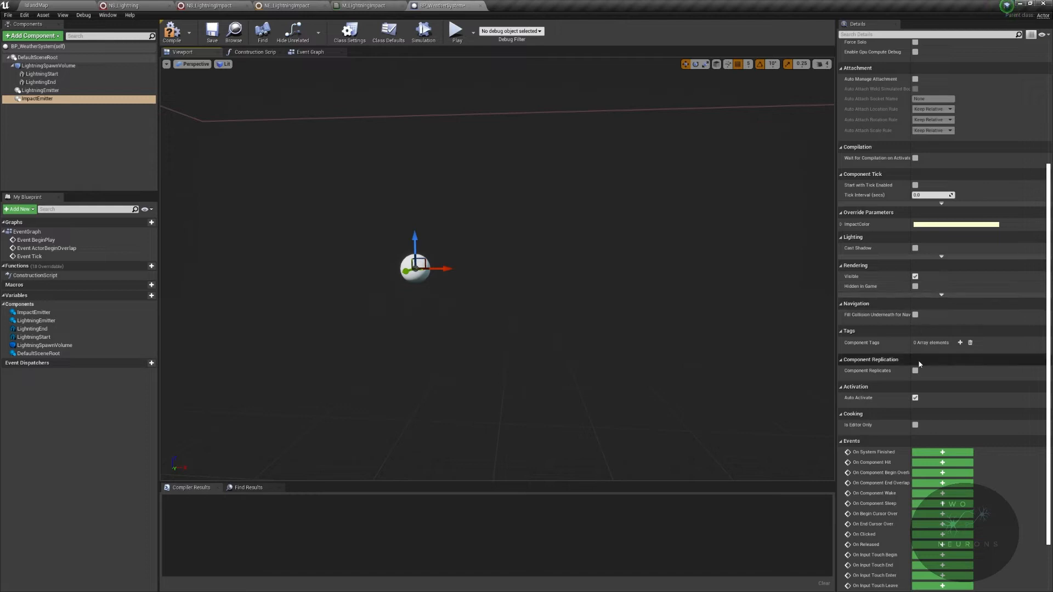
click(915, 398)
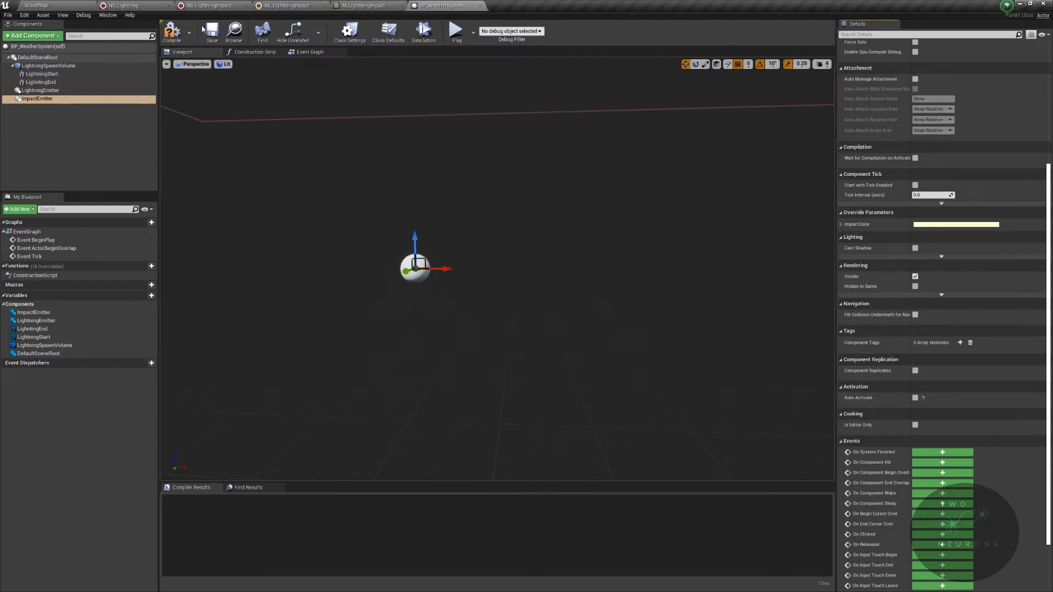
click(172, 32)
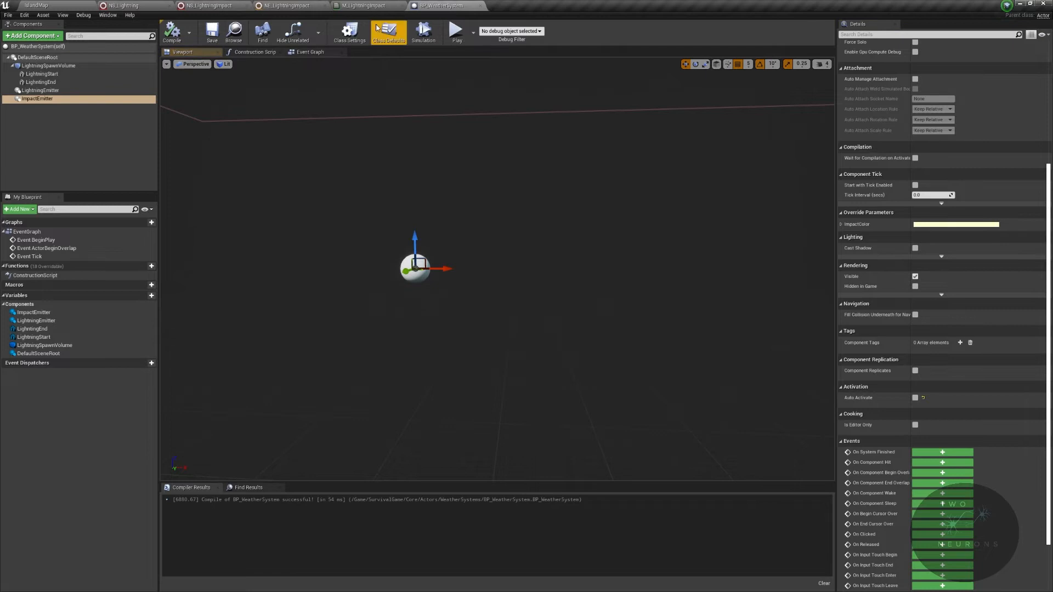
- Delete the Event ActorBeginOverlap node from the blueprint's event graph
click(307, 52)
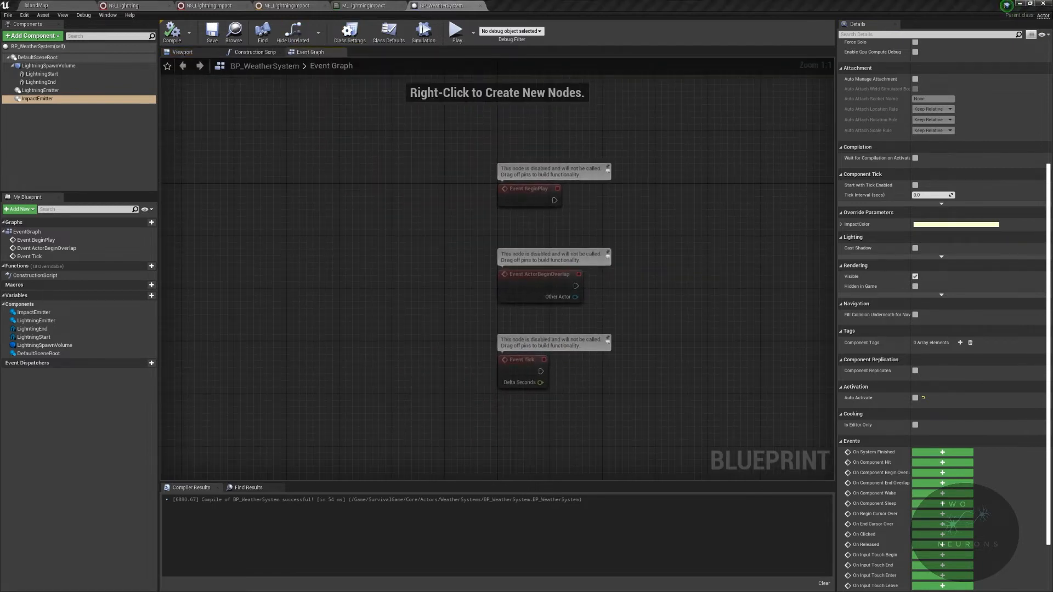
drag(428, 271, 652, 318)
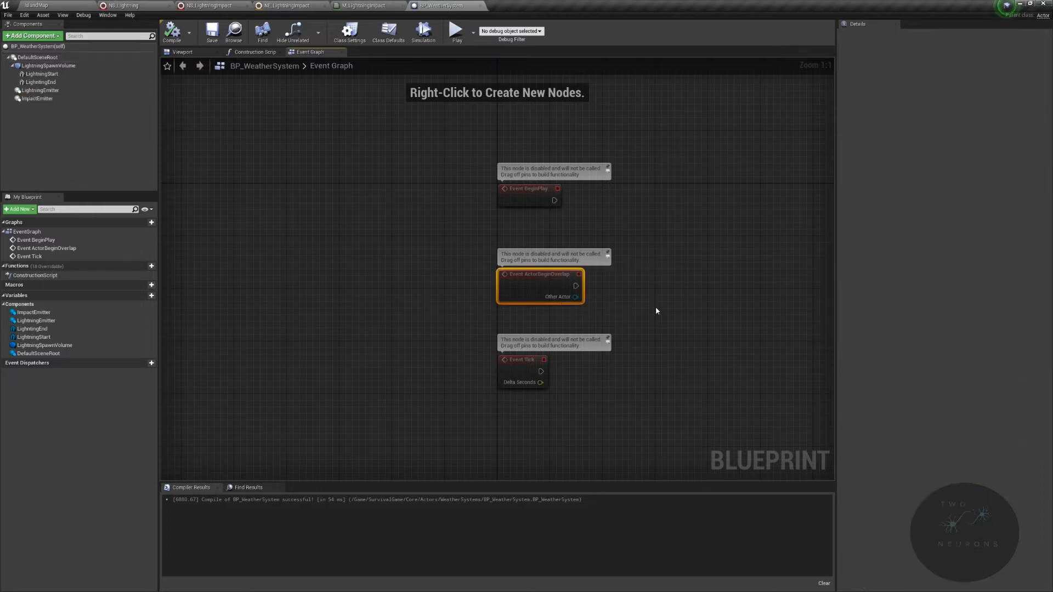
key(Delete)
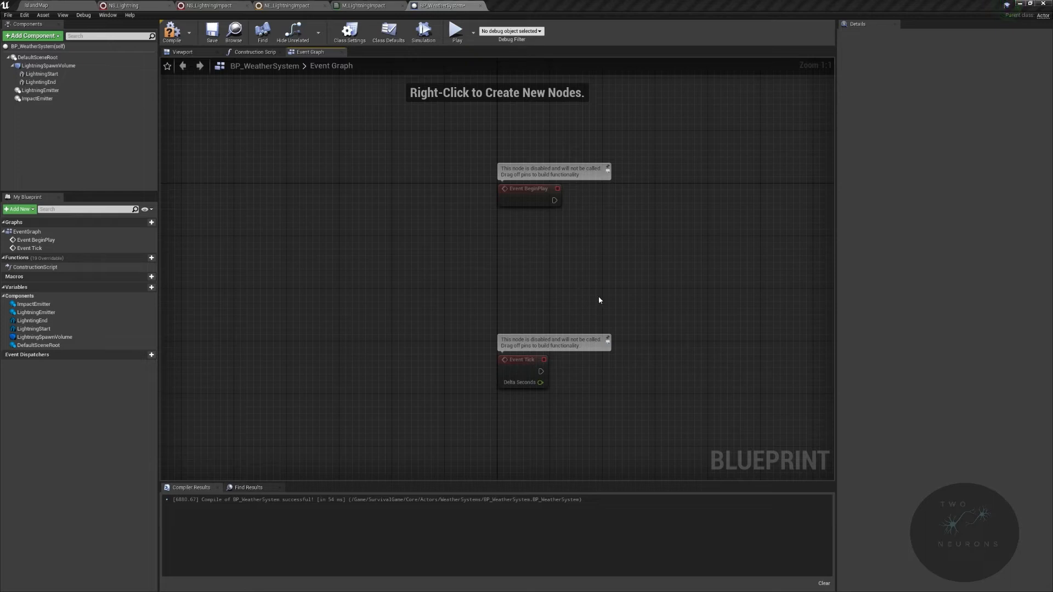
- Place a LightningSpawnVolume reference below Event Tick and feed it into a GetWorldLocation node
right_drag(537, 326, 476, 91)
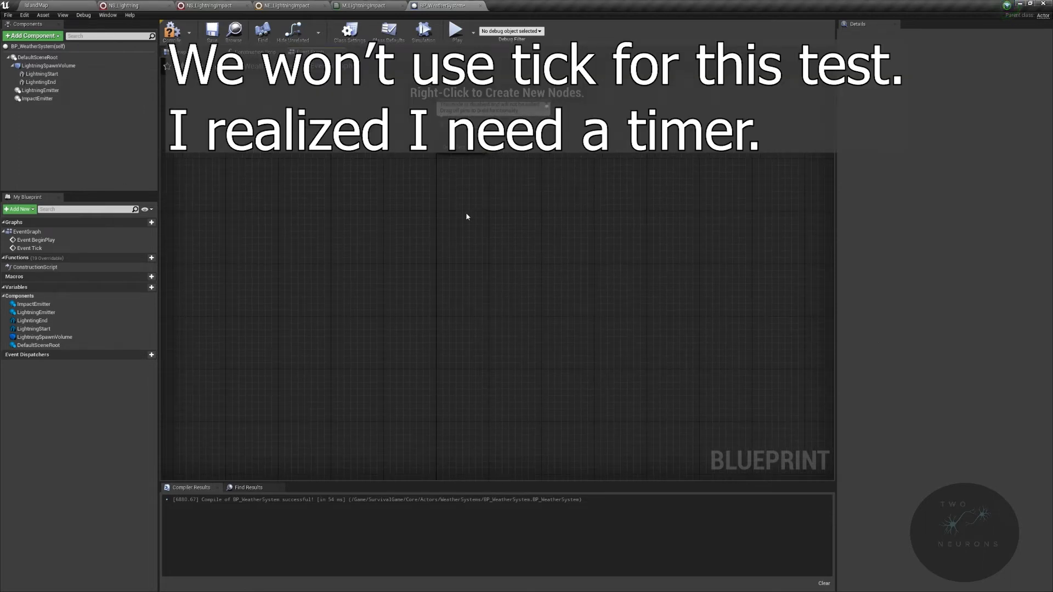
drag(62, 65, 577, 226)
text(get world)
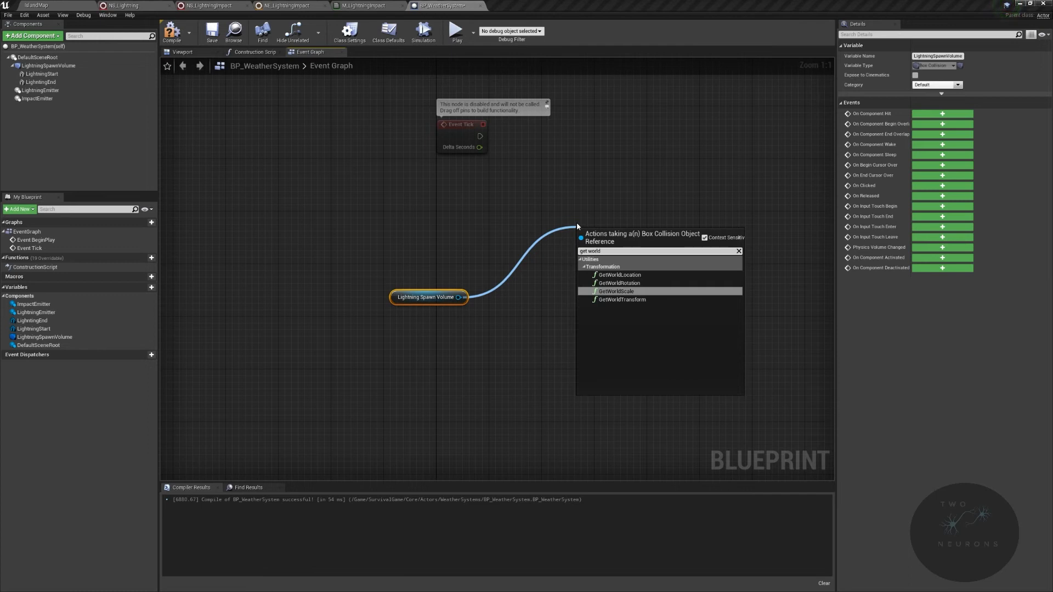
text( location)
key(Return)
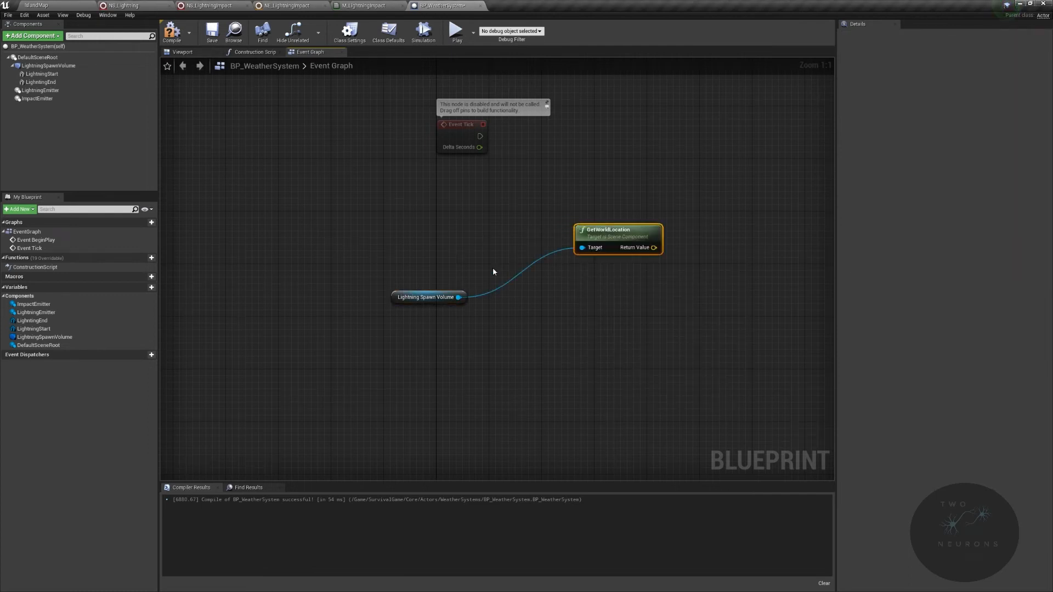
- Add a Get Scaled Box Extent node from the LightningSpawnVolume reference and arrange it beneath GetWorldLocation
ctrl+drag(459, 297, 579, 362)
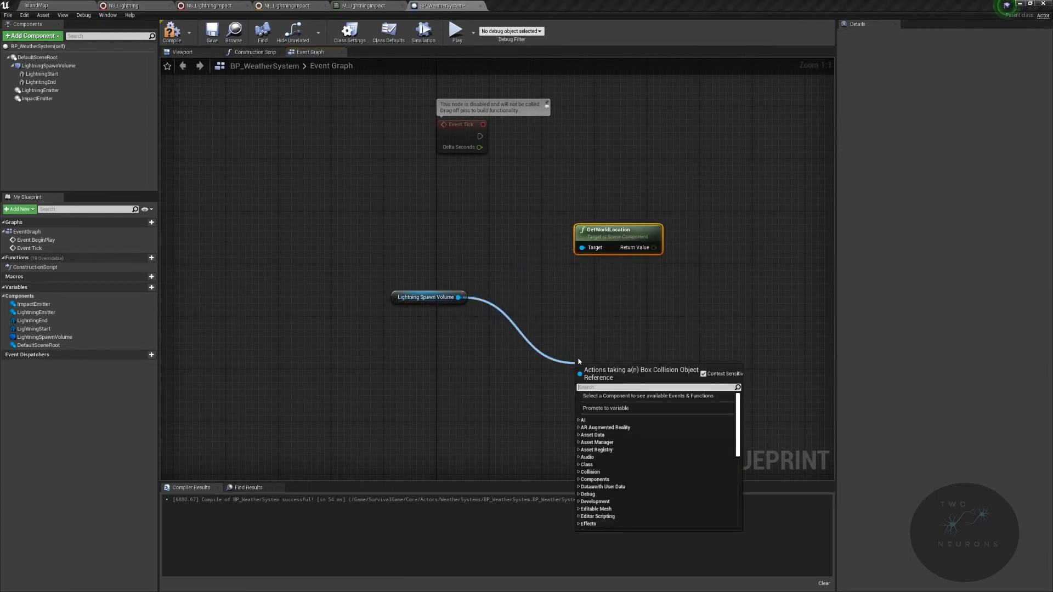
text(scaled box)
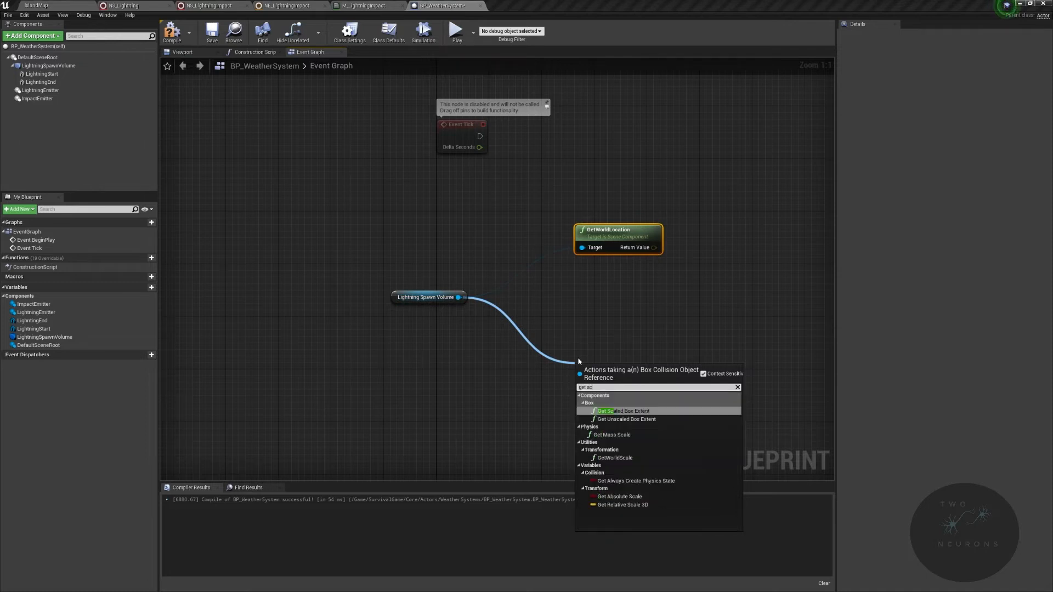
key(Return)
right_drag(695, 253, 541, 249)
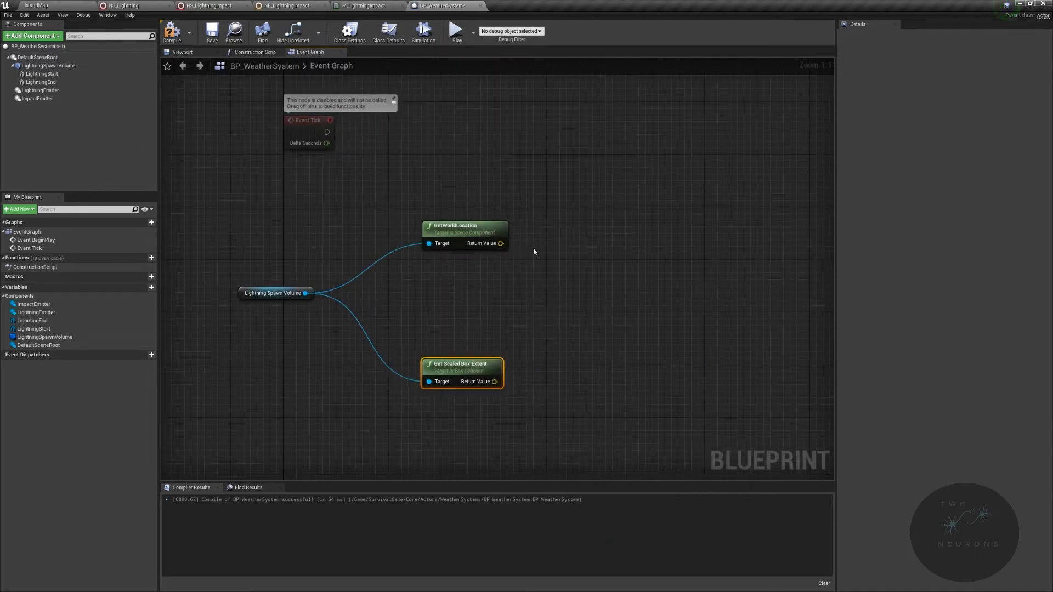
drag(498, 245, 533, 266)
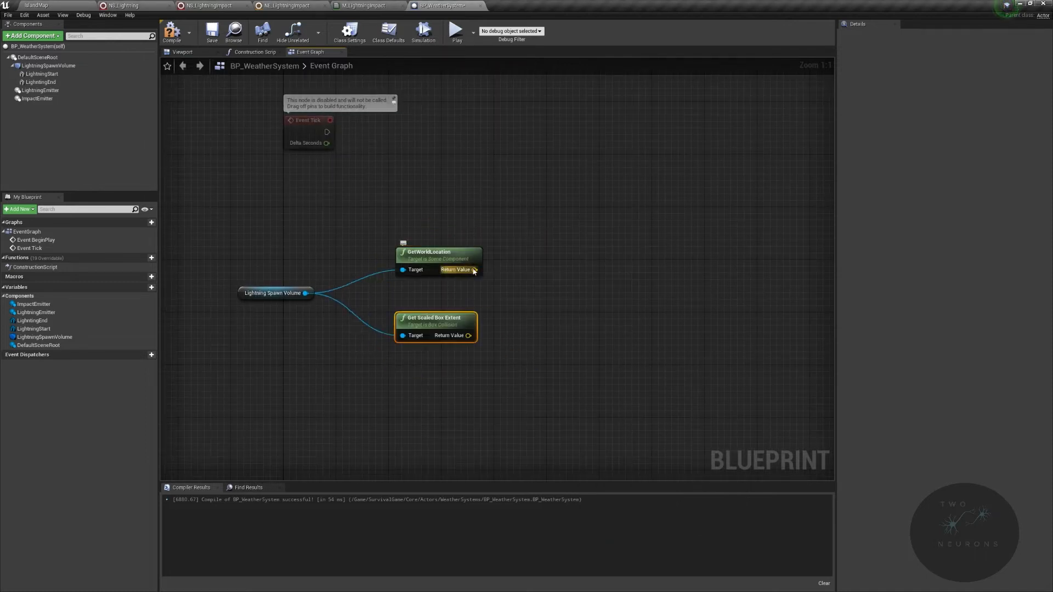
- Add a Random Point in Bounding Box node with the world location as Origin and the scaled extent as Box Extent
drag(475, 270, 540, 289)
text(andom point)
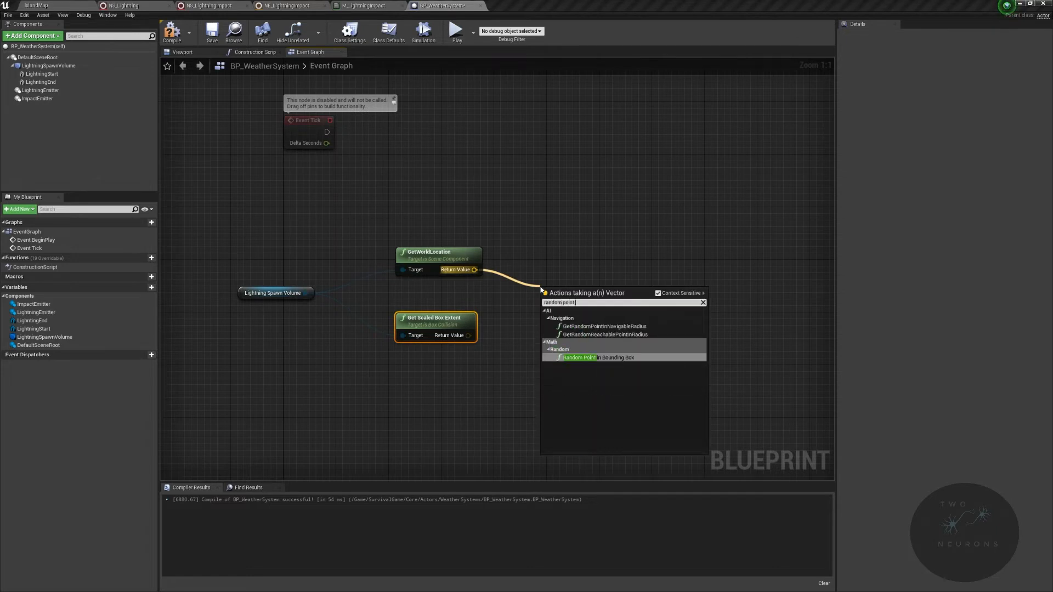
key(Return)
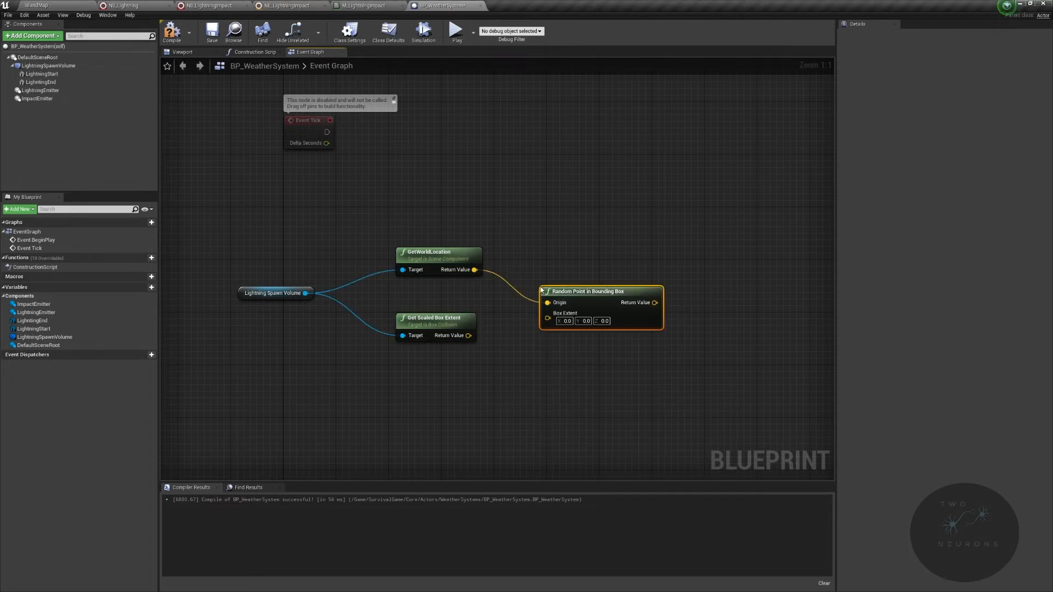
click(464, 341)
drag(468, 335, 566, 282)
- Promote the random point's return value to a variable named StartLocation in the category LightningParam
drag(609, 290, 640, 153)
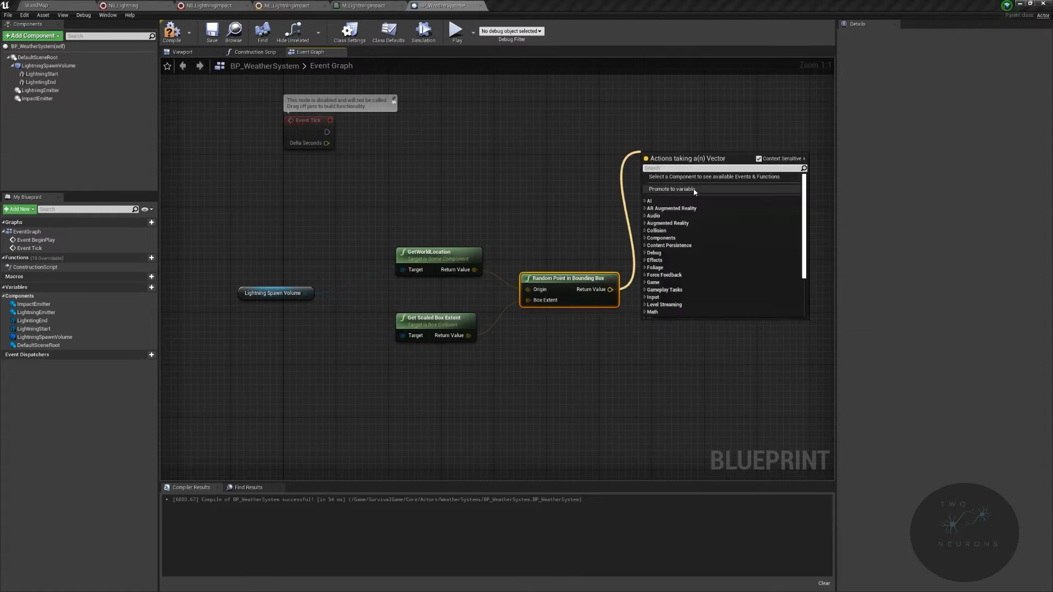
click(672, 189)
text(StartLocatio)
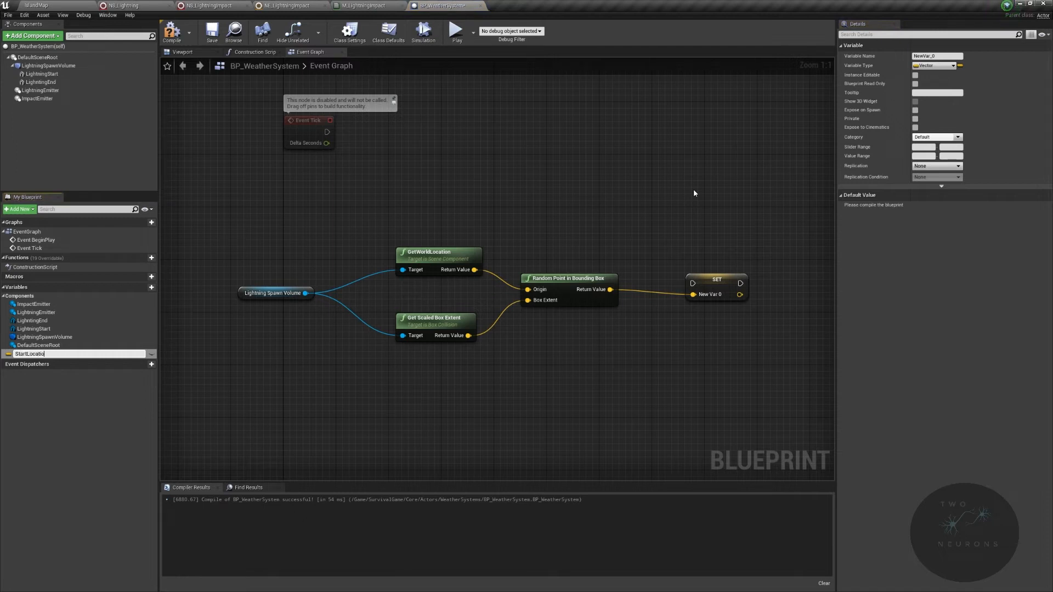
text(n)
key(Return)
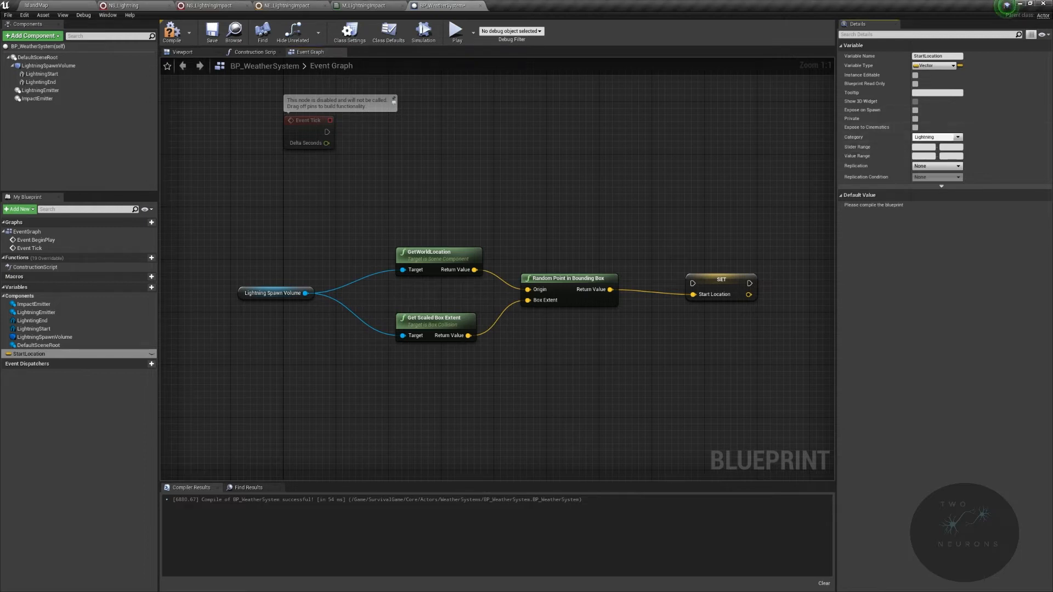
text(ram)
key(Return)
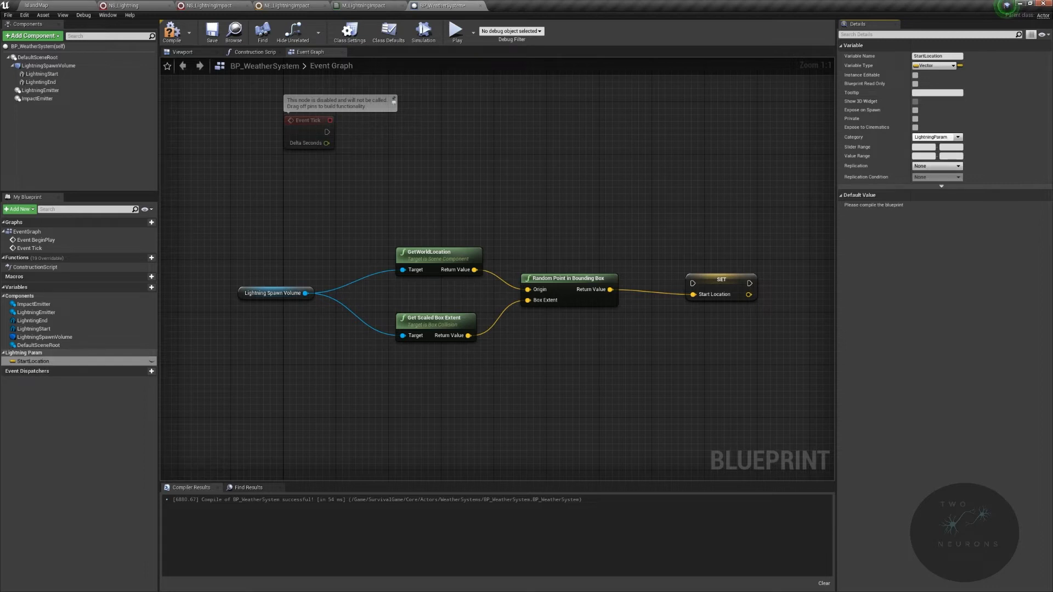
- Connect Event Tick's execution output to the Set StartLocation node and line the node up with the event
drag(692, 283, 327, 134)
drag(735, 283, 668, 131)
- Collapse the spawn volume, location, extent and random point nodes into a function named CalculateLightningStartPoint
drag(256, 213, 660, 364)
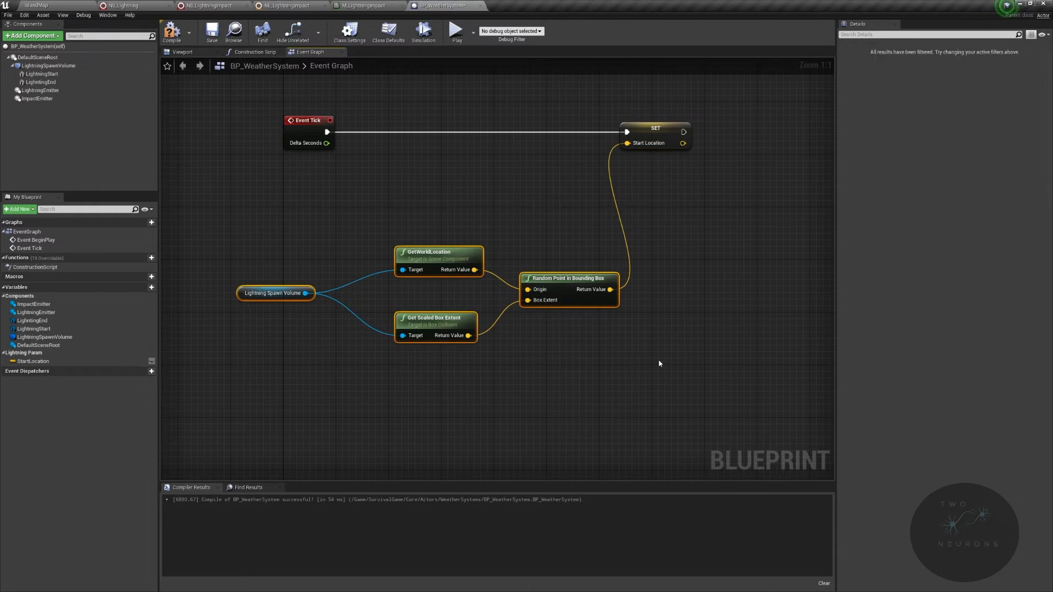
right_click(566, 277)
click(603, 397)
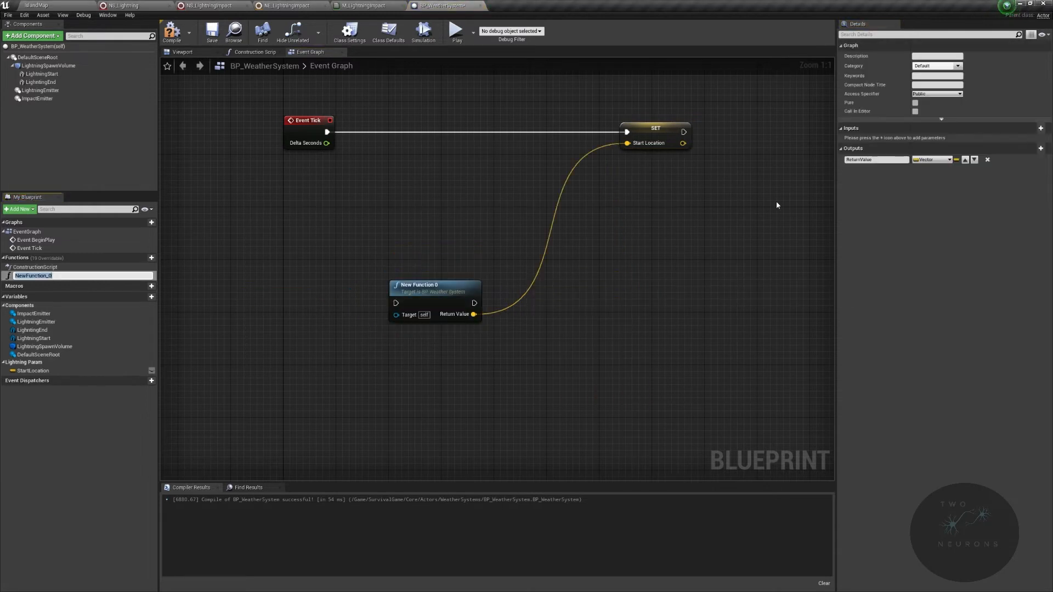
text(CalculateLightningStartPoint)
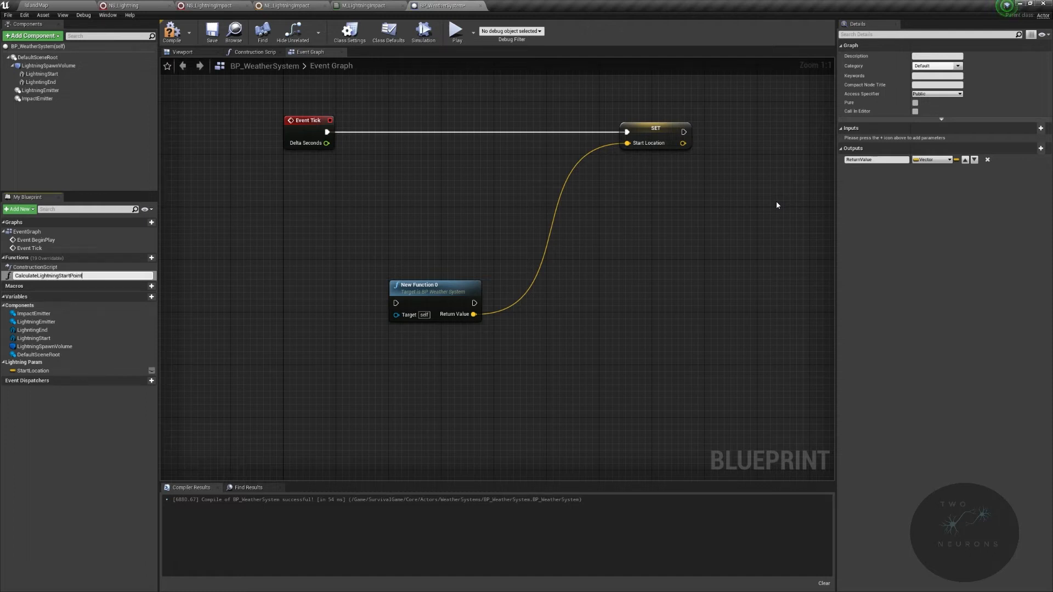
key(Return)
- Make the CalculateLightningStartPoint function pure and set its category to Lightning
click(914, 104)
click(932, 66)
text(Lightni)
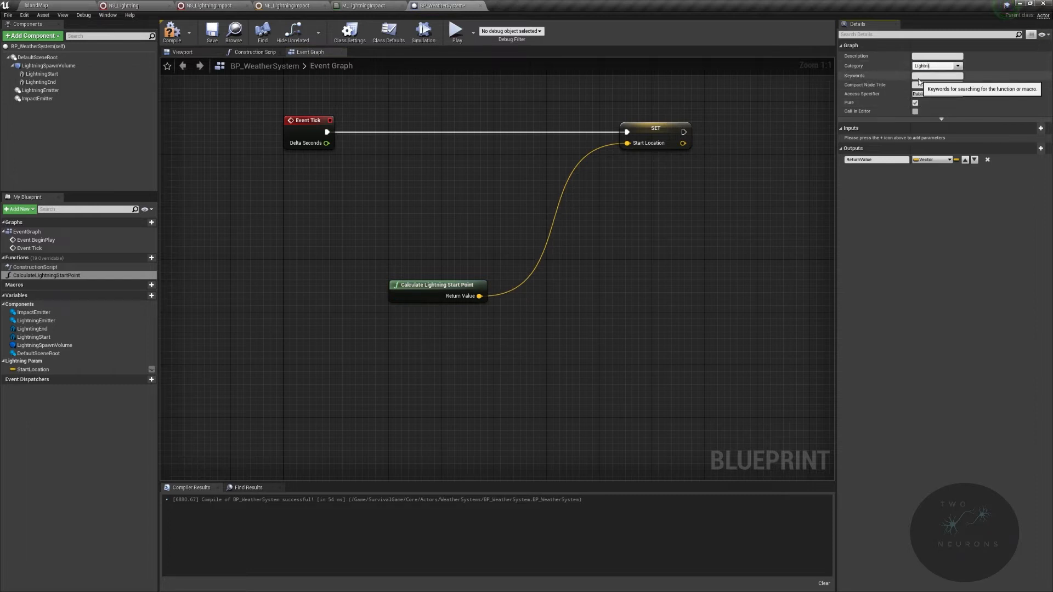
text(ng)
key(Return)
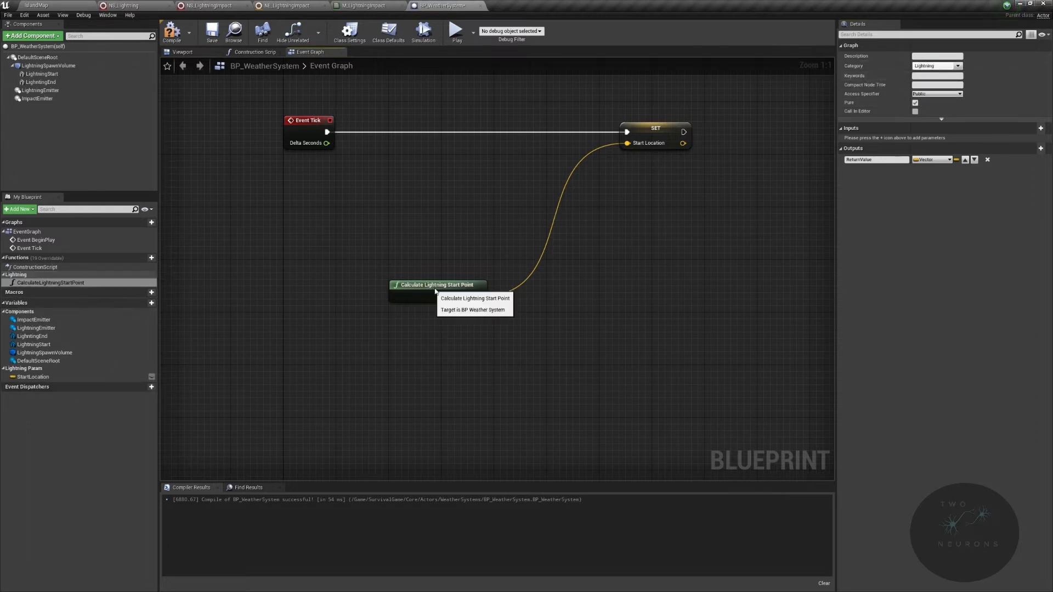
- Group the Calculate Lightning Start Point node under the Set StartLocation node and move both closer to Event Tick
drag(429, 285, 640, 167)
drag(626, 83, 683, 209)
drag(675, 132, 460, 131)
right_drag(460, 135, 410, 179)
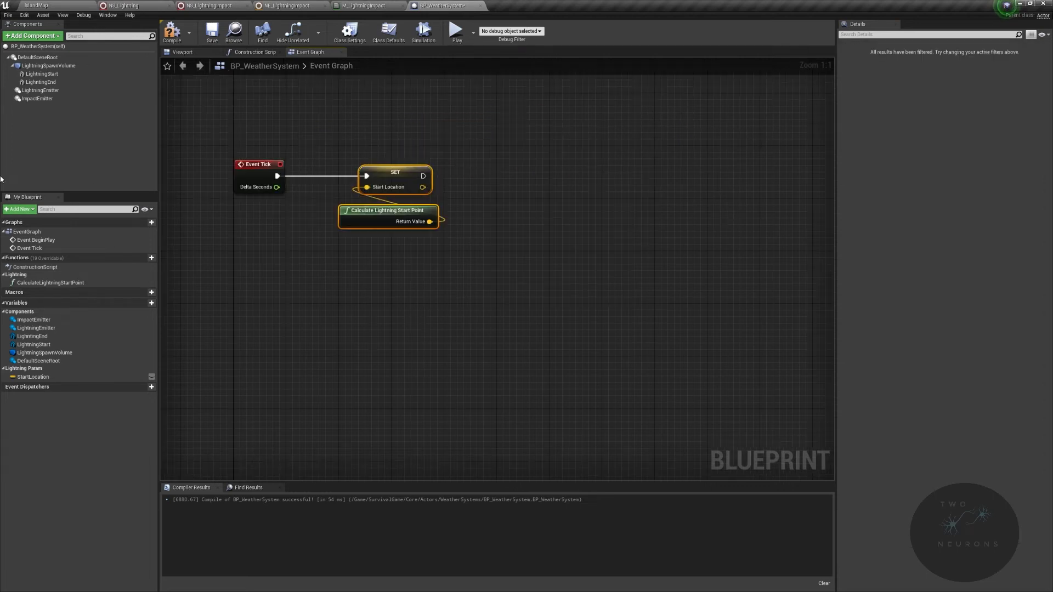
- Add a SetWorldLocation node targeting LightningStart with Teleport enabled, and run it from the Set StartLocation node
drag(42, 73, 540, 230)
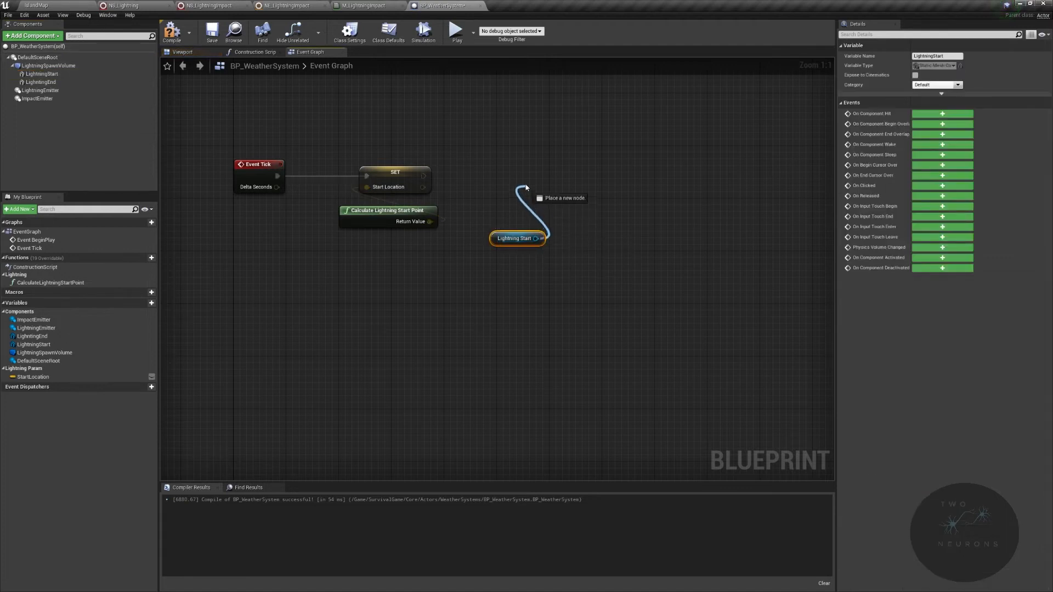
drag(525, 191, 525, 167)
text(et world locatio)
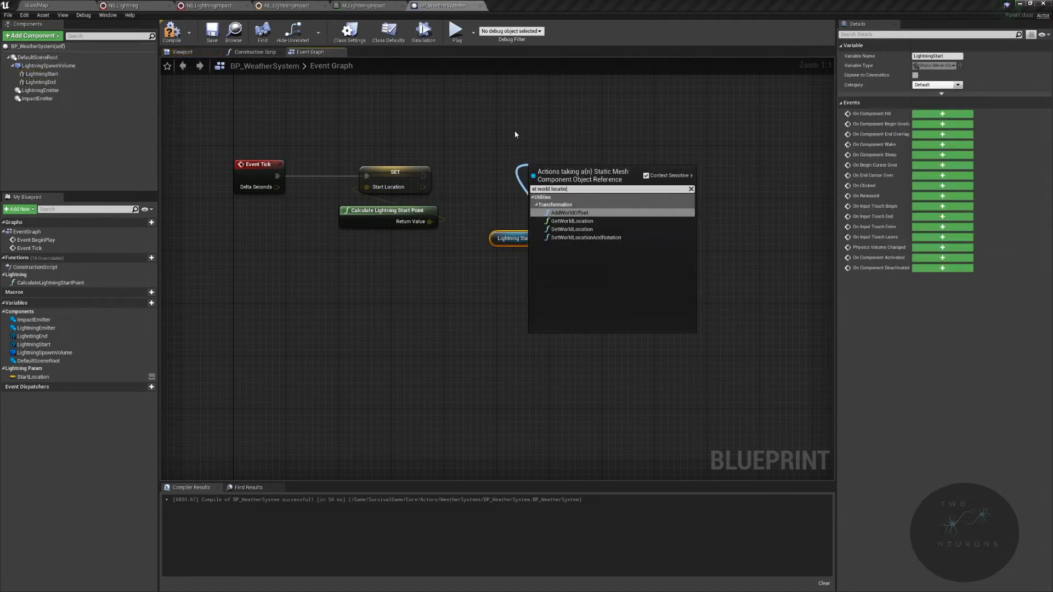
click(572, 229)
drag(506, 238, 547, 267)
drag(538, 190, 424, 176)
- Align the SetWorldLocation node with the execution line and feed its New Location from a StartLocation getter placed beneath it
drag(500, 142, 598, 274)
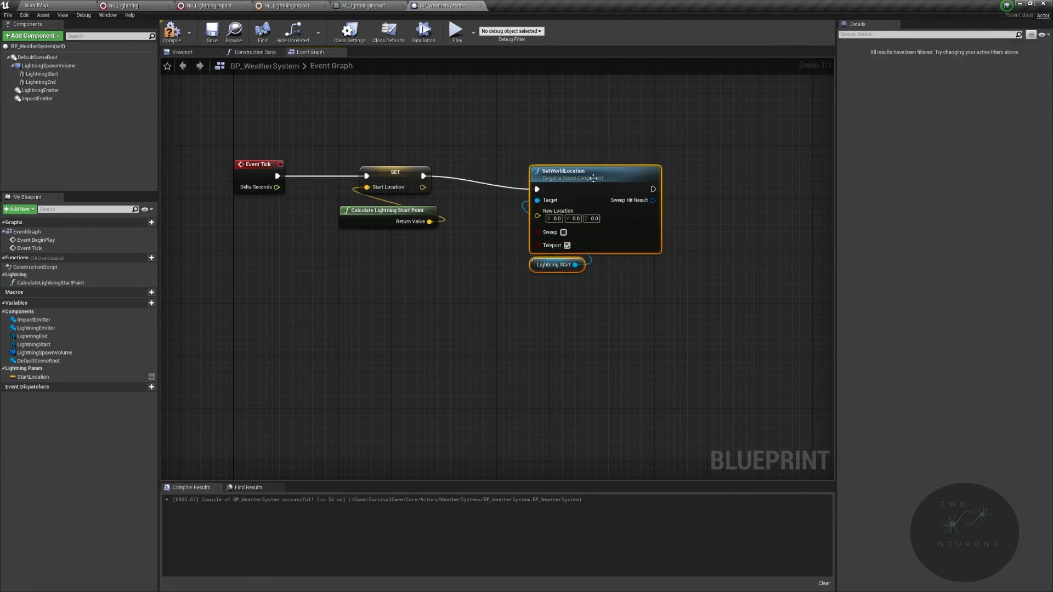
drag(565, 171, 565, 157)
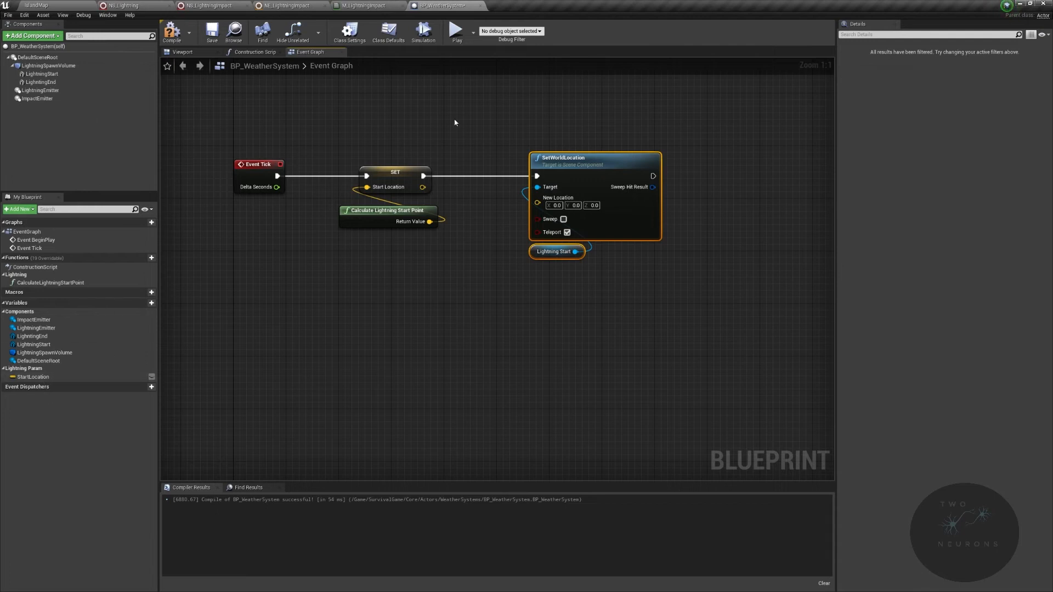
drag(33, 377, 527, 207)
drag(461, 204, 540, 276)
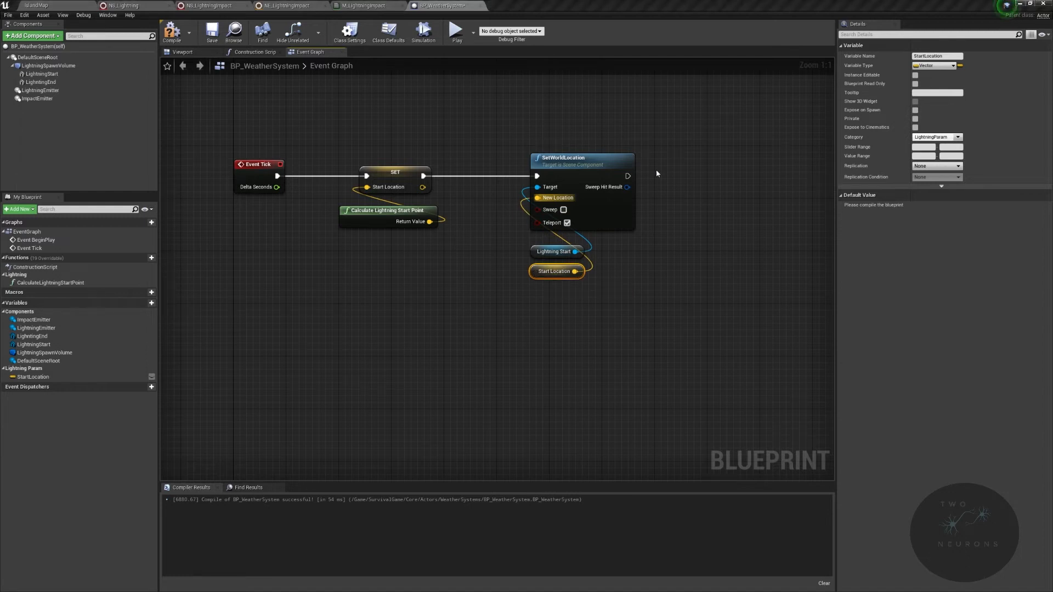
- Add a LineTraceByChannel node after SetWorldLocation, leaving space between the two nodes
right_drag(657, 173, 482, 192)
drag(439, 177, 576, 166)
text(line trace by channel)
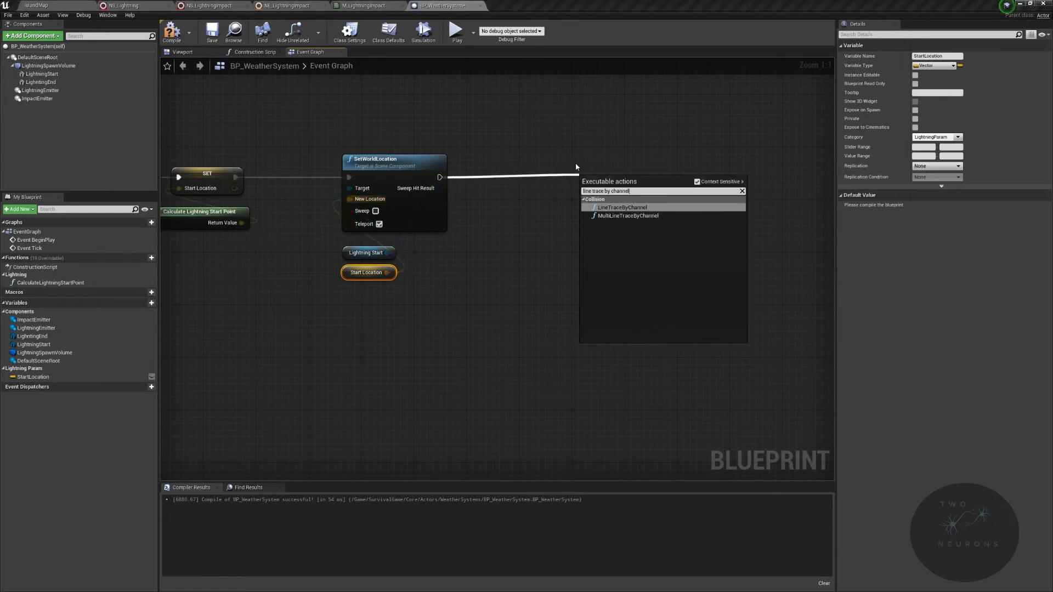
key(Return)
right_drag(575, 163, 446, 198)
drag(499, 223, 628, 209)
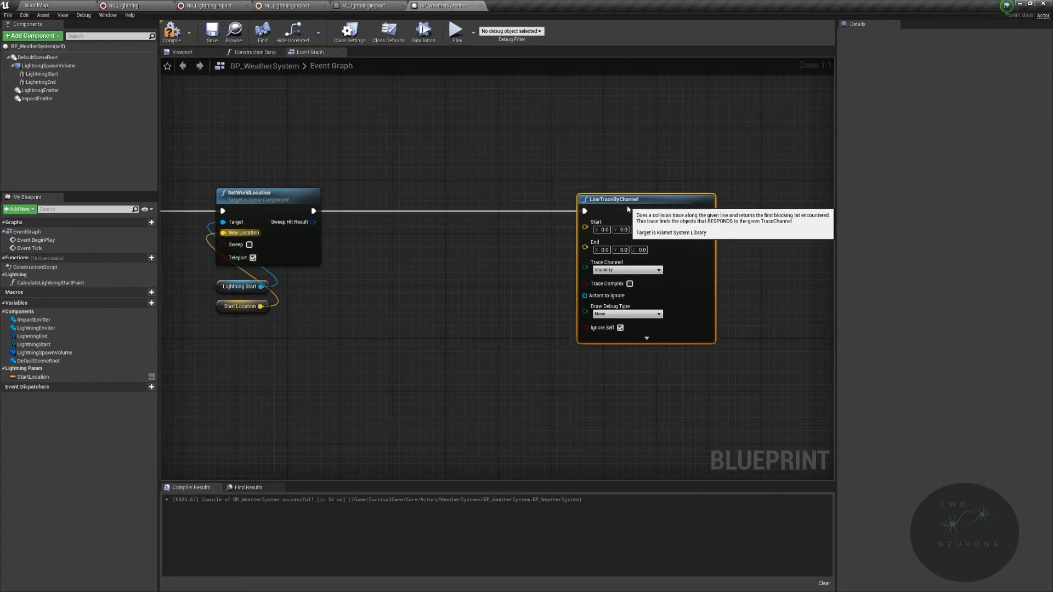
click(221, 283)
key(ctrl+c)
key(ctrl+v)
drag(347, 327, 347, 327)
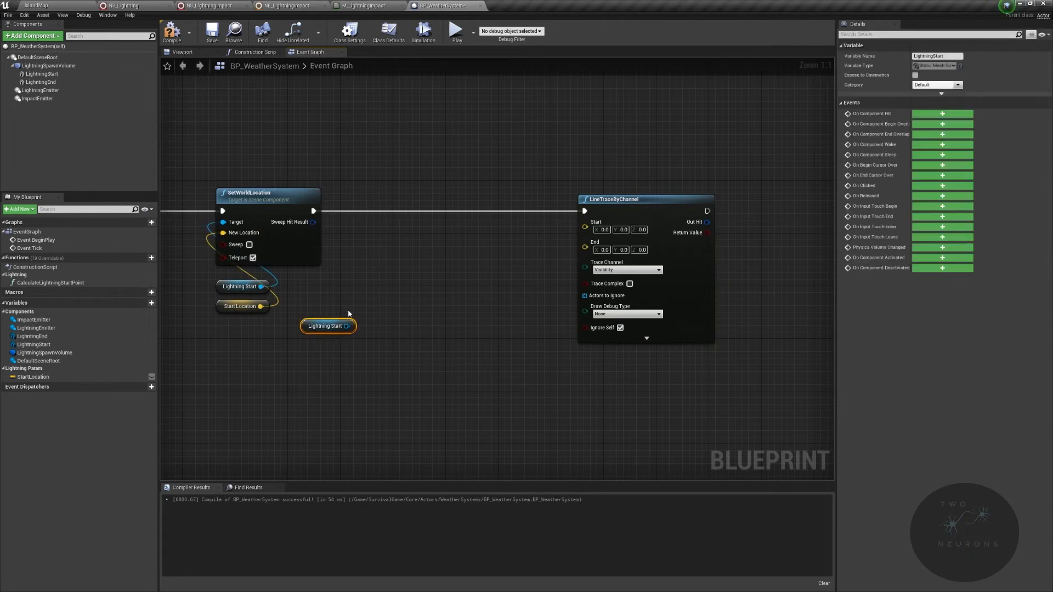
key(Delete)
- Add another StartLocation getter and connect it through a reroute node to the line trace's Start input
drag(246, 321, 245, 310)
drag(82, 376, 382, 280)
click(405, 290)
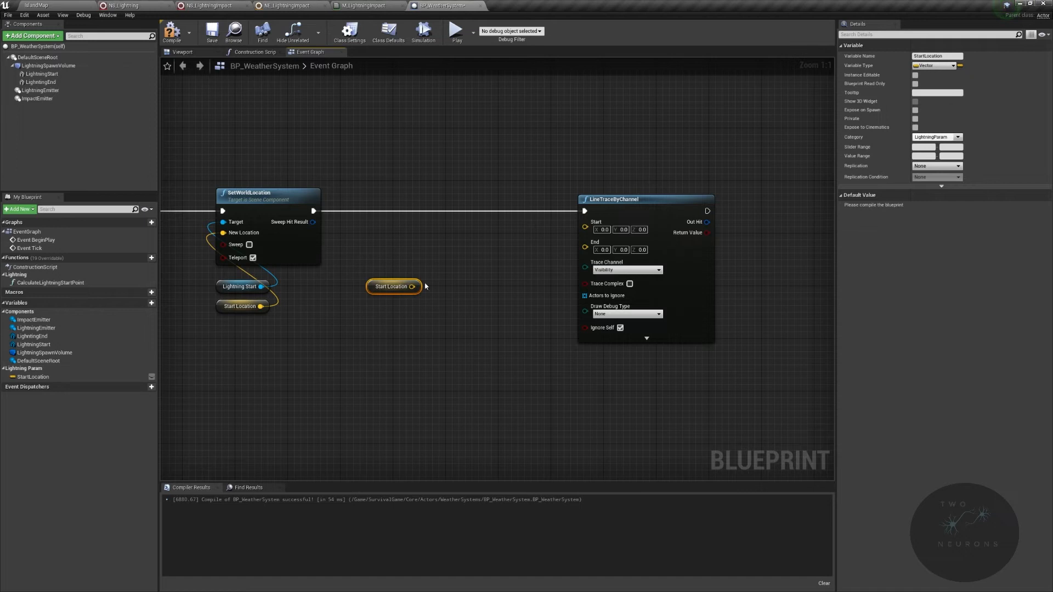
right_drag(387, 323, 525, 308)
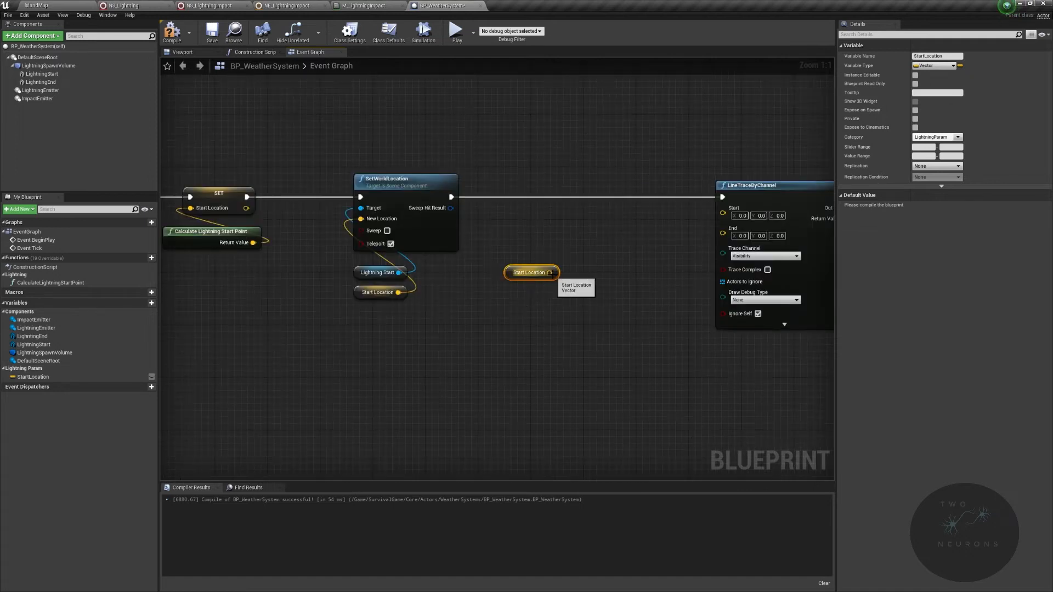
drag(550, 273, 576, 253)
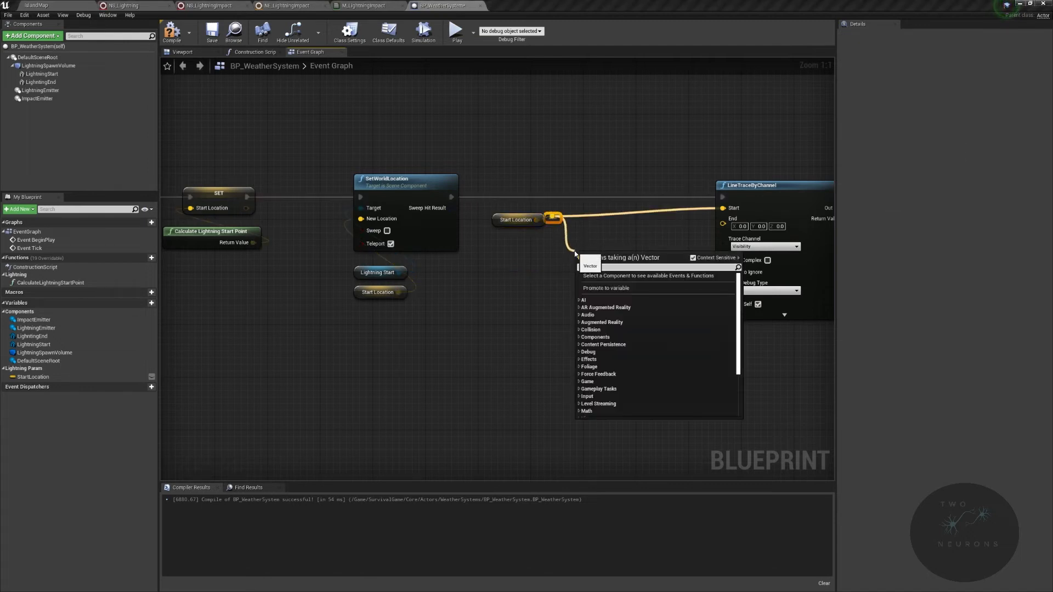
- Branch a vector minus vector subtraction node off the StartLocation reroute
text(-)
key(Down)
key(Down)
key(Return)
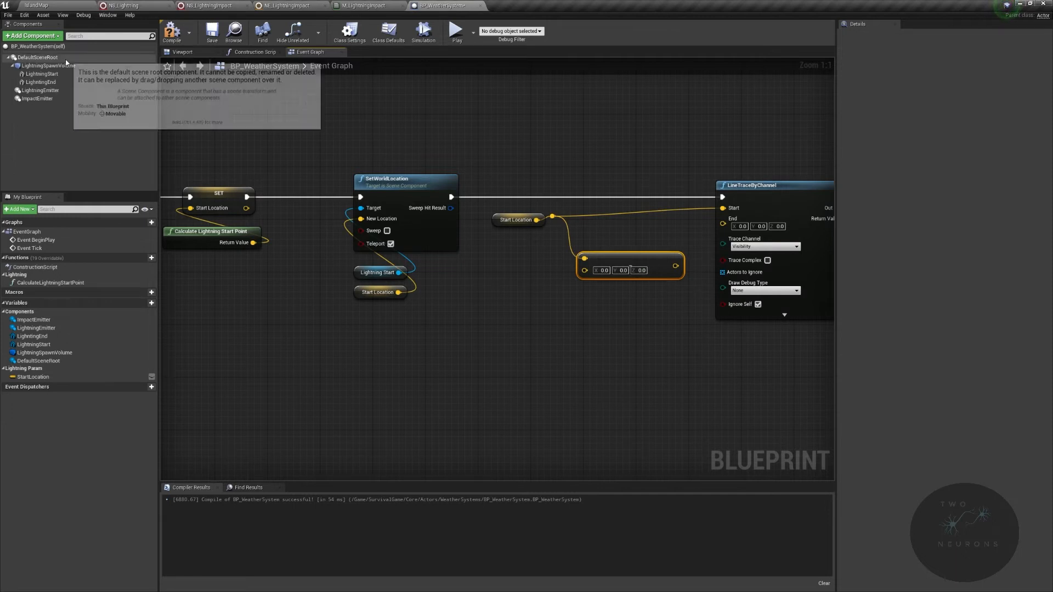
- Check the LightningSpawnVolume's height and set the subtraction node's Z value to 24000
click(49, 66)
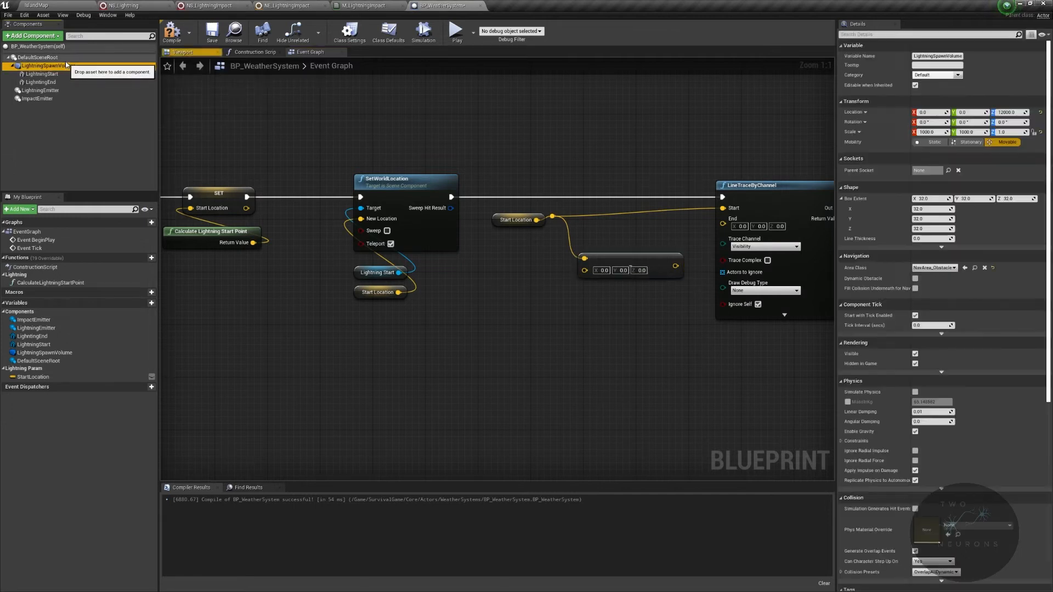
click(1010, 113)
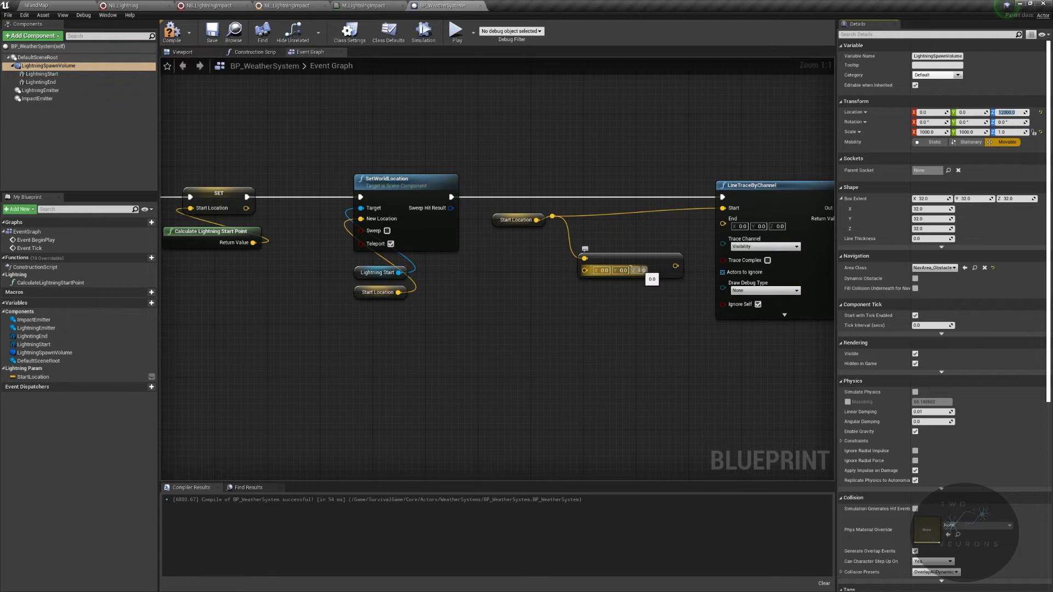
click(639, 269)
text(24)
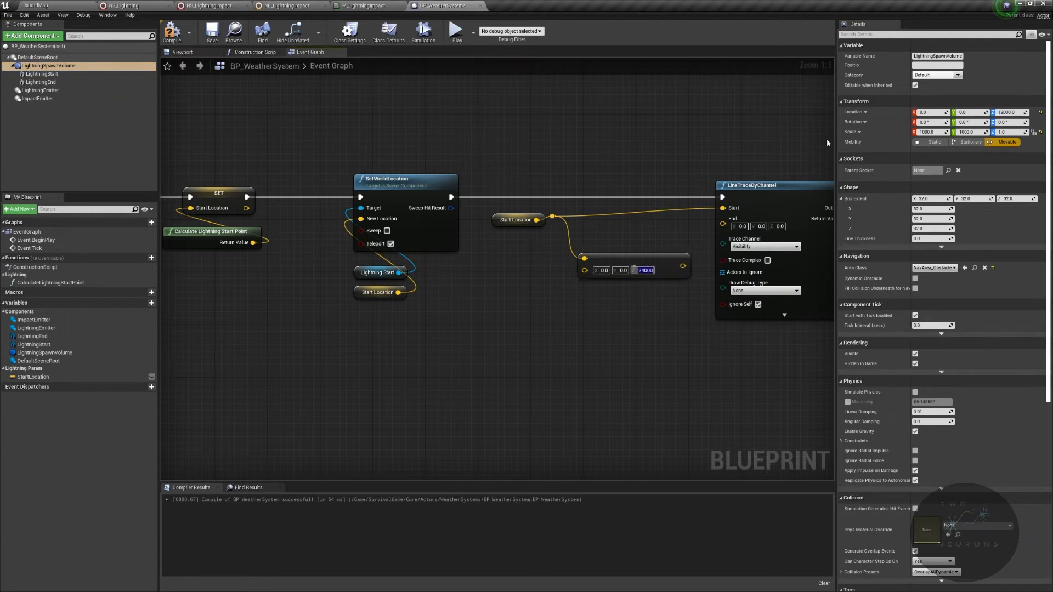
text(000)
key(Return)
- Straighten the connections between SetWorldLocation, StartLocation and LineTraceByChannel, and connect the subtraction result to the trace's End input
drag(500, 172, 819, 237)
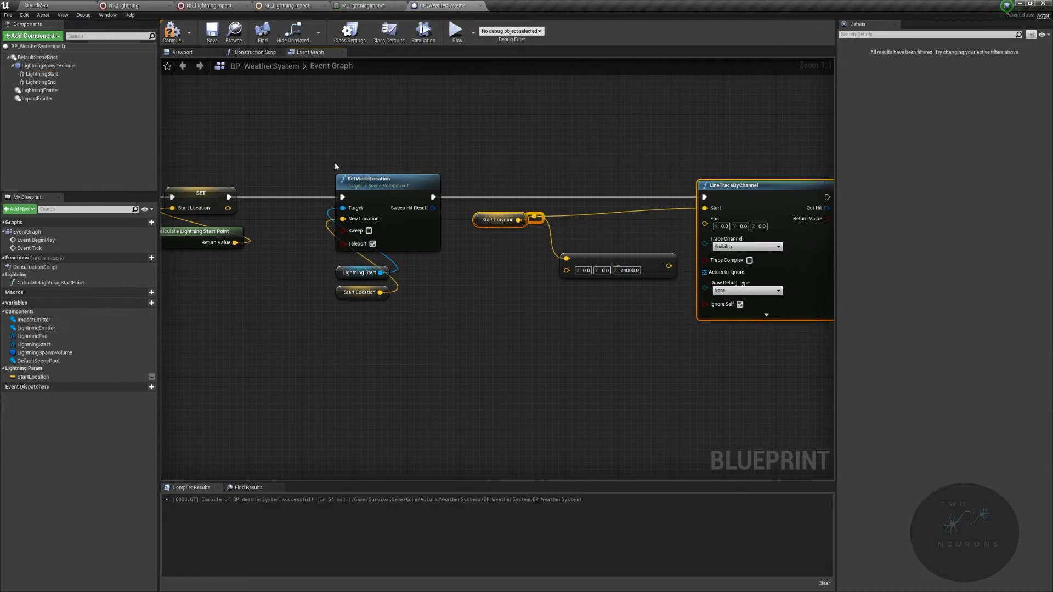
ctrl+click(375, 176)
key(q)
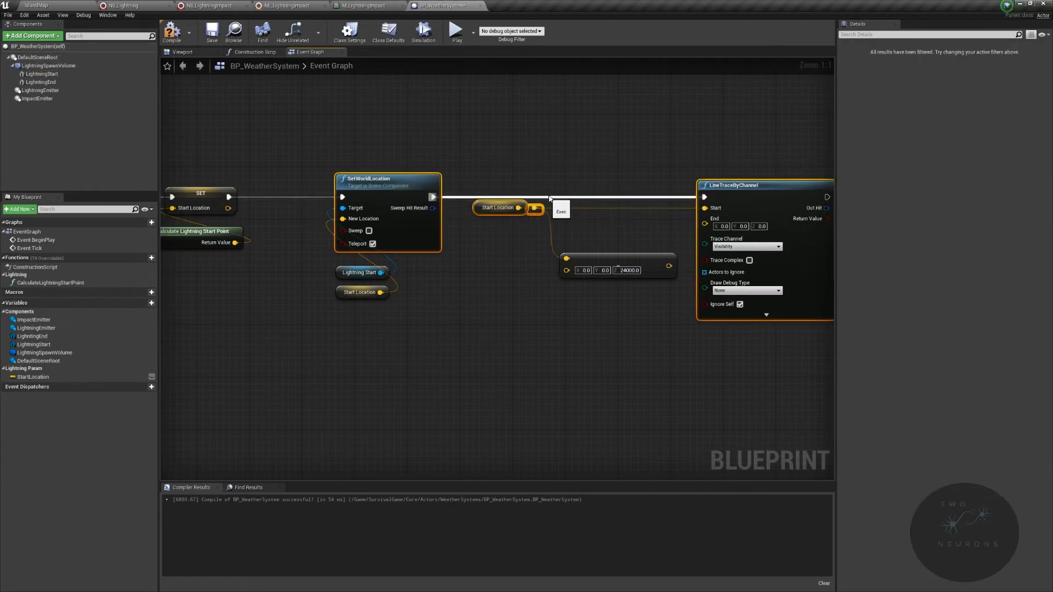
drag(668, 266, 705, 220)
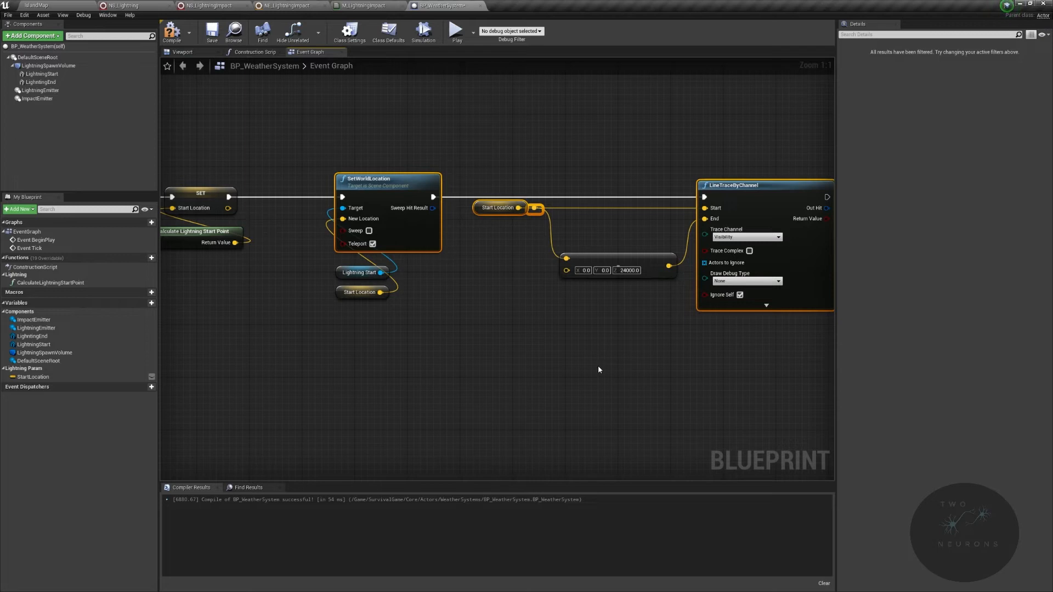
- Add a Branch after LineTraceByChannel that uses the trace's Return Value as its condition
right_drag(597, 366, 454, 394)
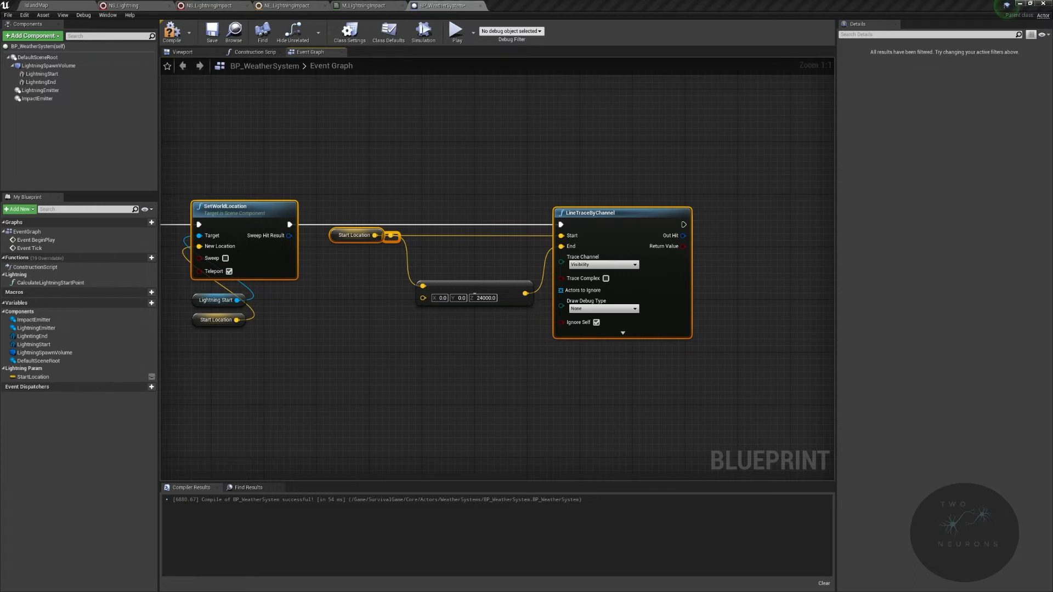
right_drag(680, 246, 894, 164)
right_drag(544, 306, 436, 314)
scroll(371, 410, down, 3)
key(ctrl+z)
right_click(522, 358)
scroll(632, 334, up, 3)
right_drag(656, 247, 428, 323)
drag(419, 289, 493, 267)
text(branch)
key(Return)
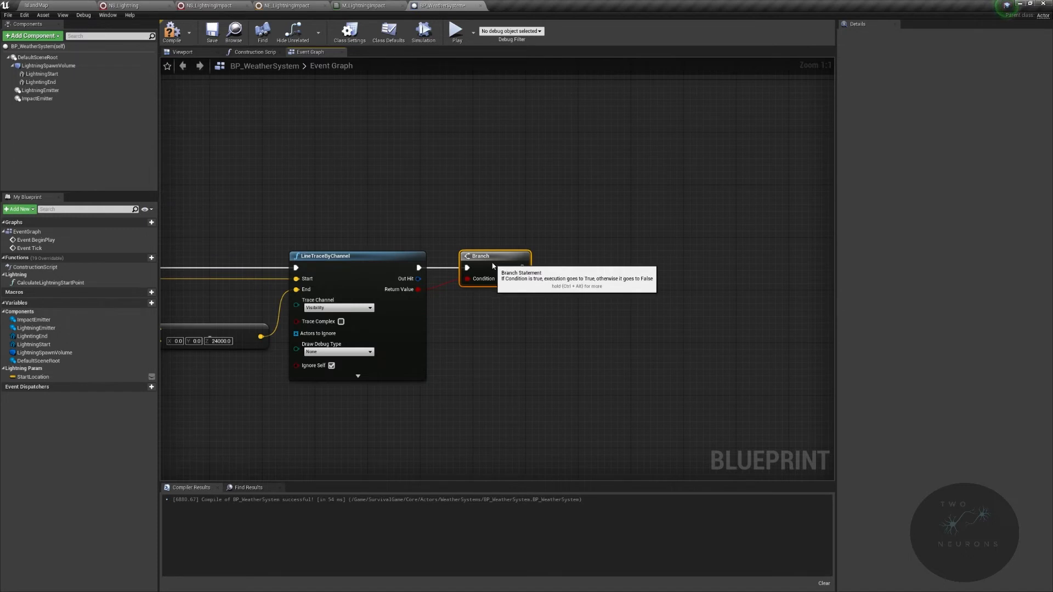
- Break the line trace's Out Hit with a Break Hit Result node placed below the Branch
right_drag(519, 294, 833, 319)
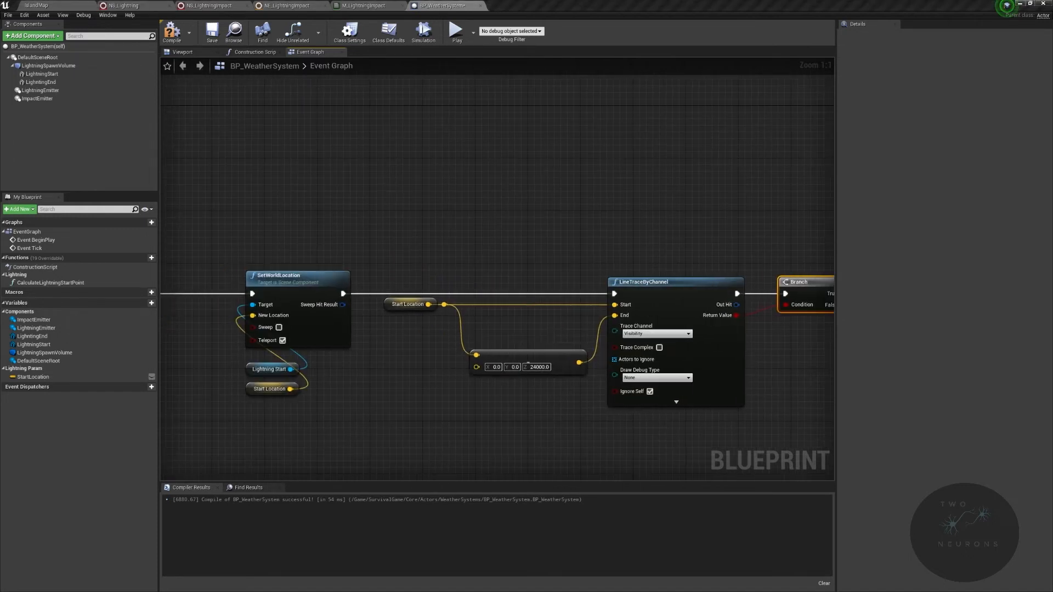
right_drag(583, 321, 624, 354)
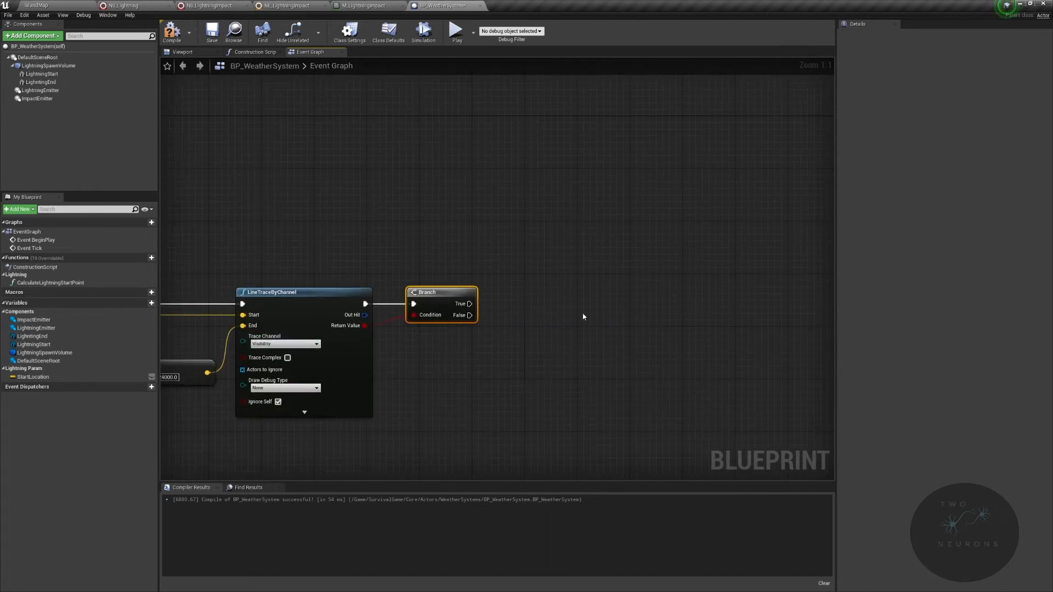
drag(364, 315, 452, 378)
text(break hit)
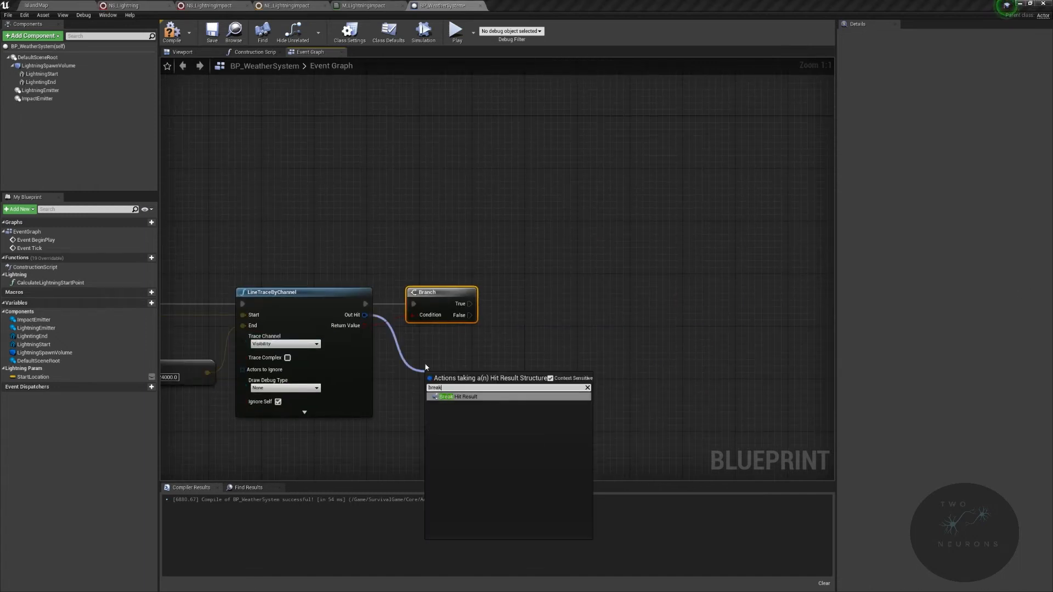
key(Return)
click(443, 378)
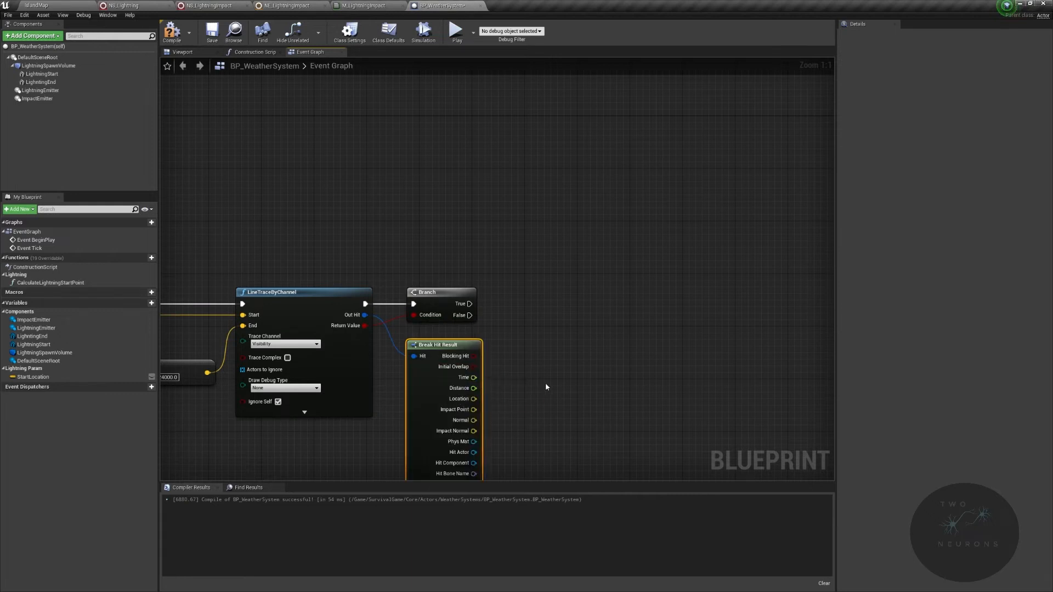
- Promote the hit result's Impact Point to a new variable named EndLocation
drag(473, 410, 606, 367)
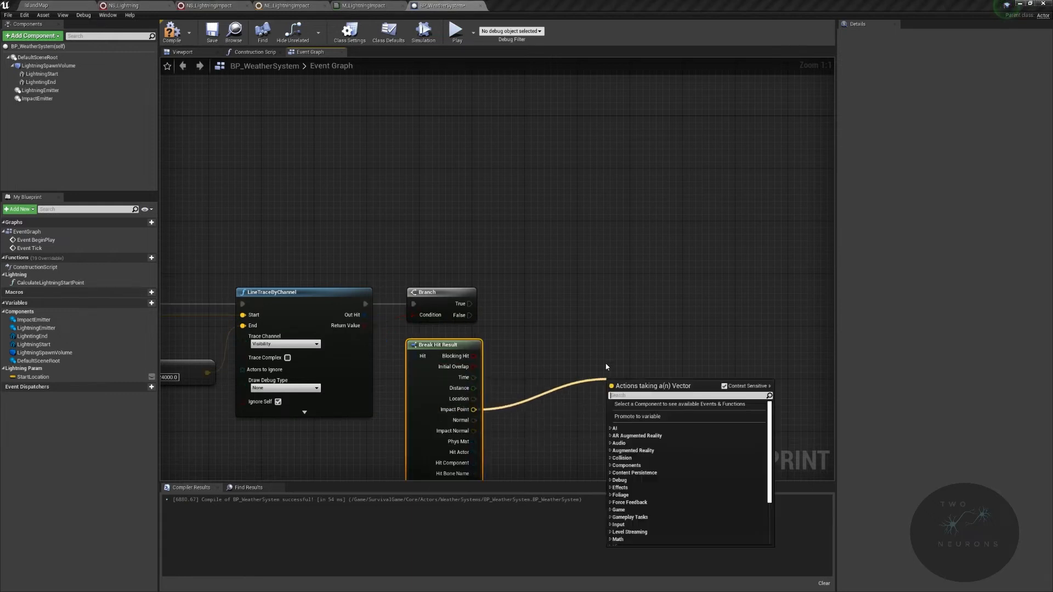
click(653, 417)
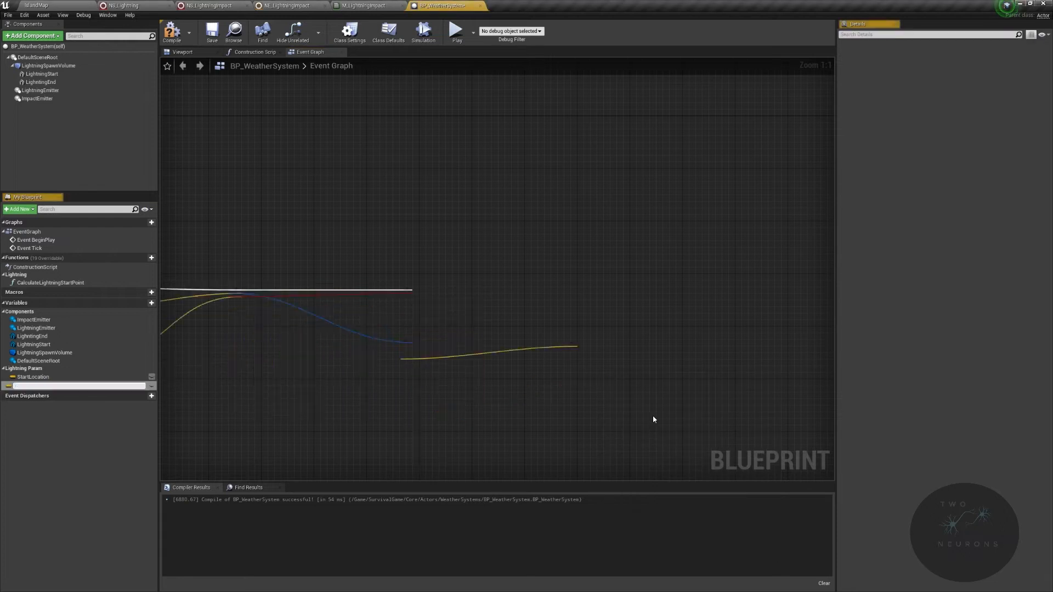
text(EndLocati)
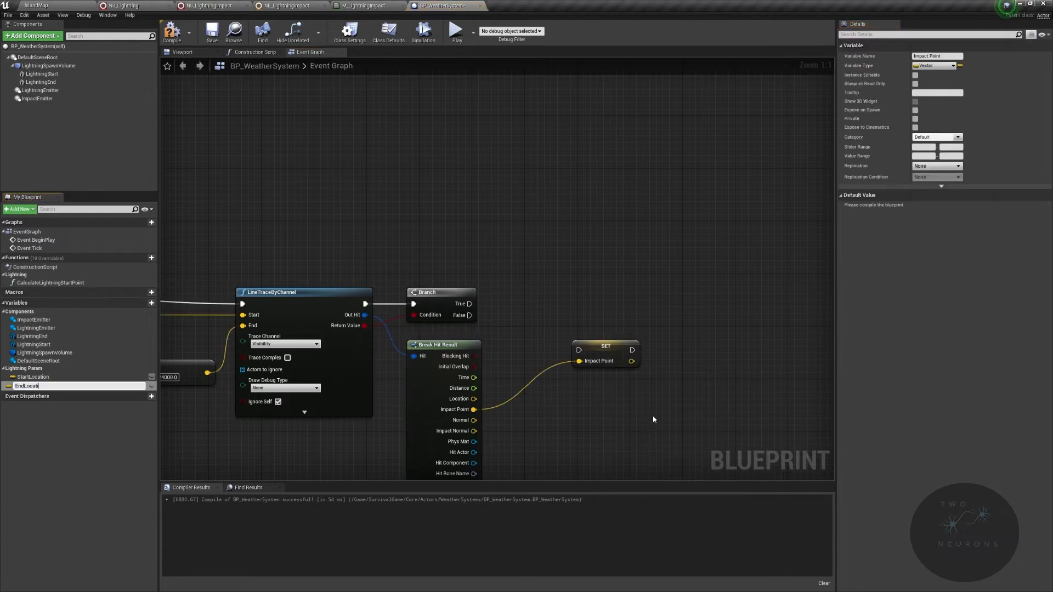
text(on)
key(Return)
- Set EndLocation's category to Lightning and run the Set EndLocation node from the Branch's True output
click(935, 137)
click(931, 156)
drag(470, 304, 628, 312)
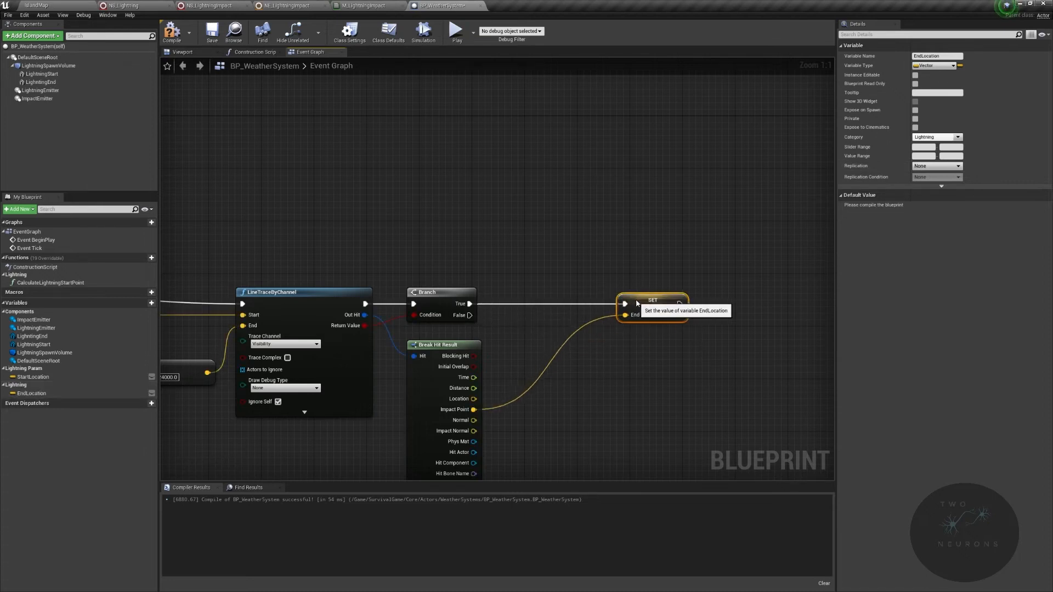
- Add a SetWorldLocation node targeting LightningEnd with Teleport enabled, and run it from the Set EndLocation node
right_drag(544, 251, 324, 223)
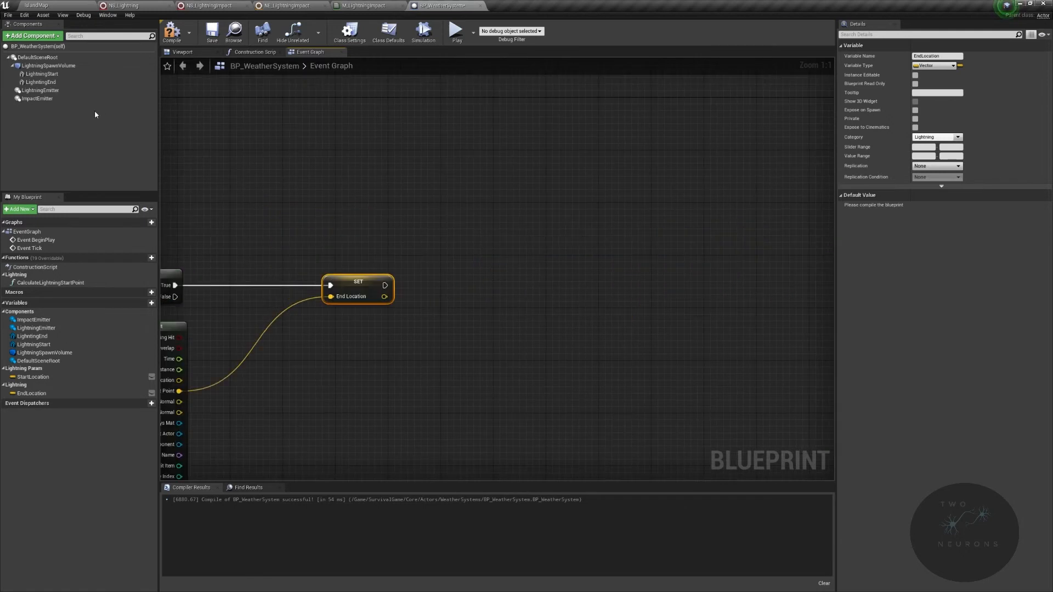
drag(62, 82, 503, 299)
text(set w)
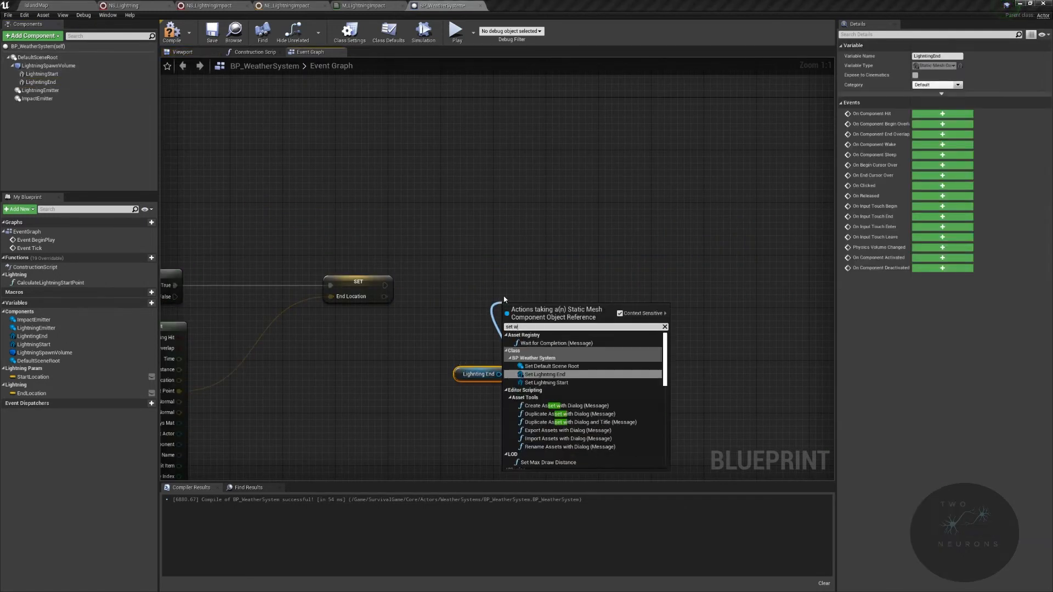
text(orld lo)
key(Return)
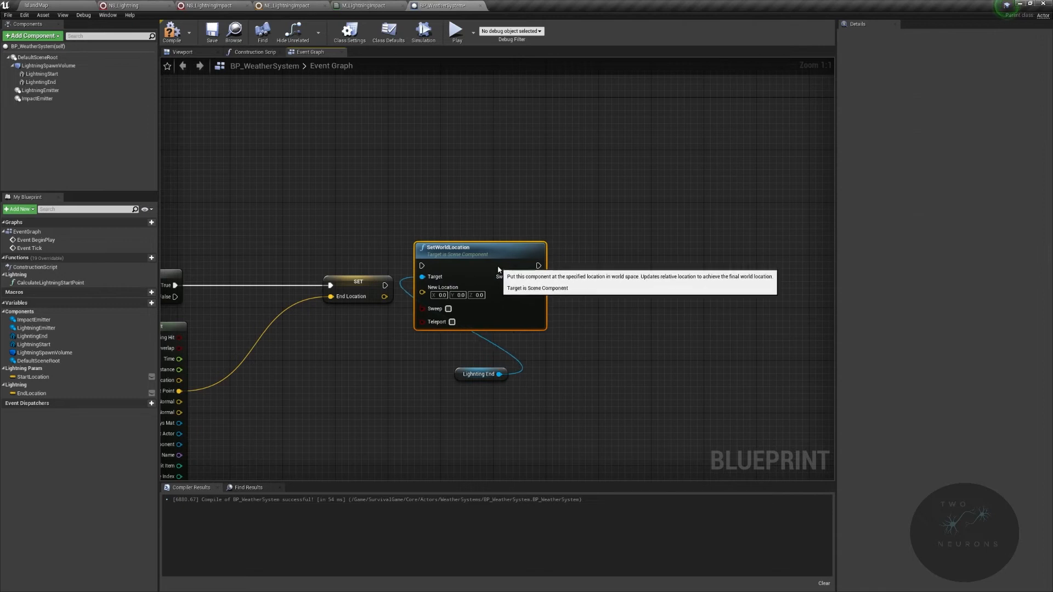
drag(499, 269, 525, 302)
click(478, 348)
drag(385, 285, 449, 292)
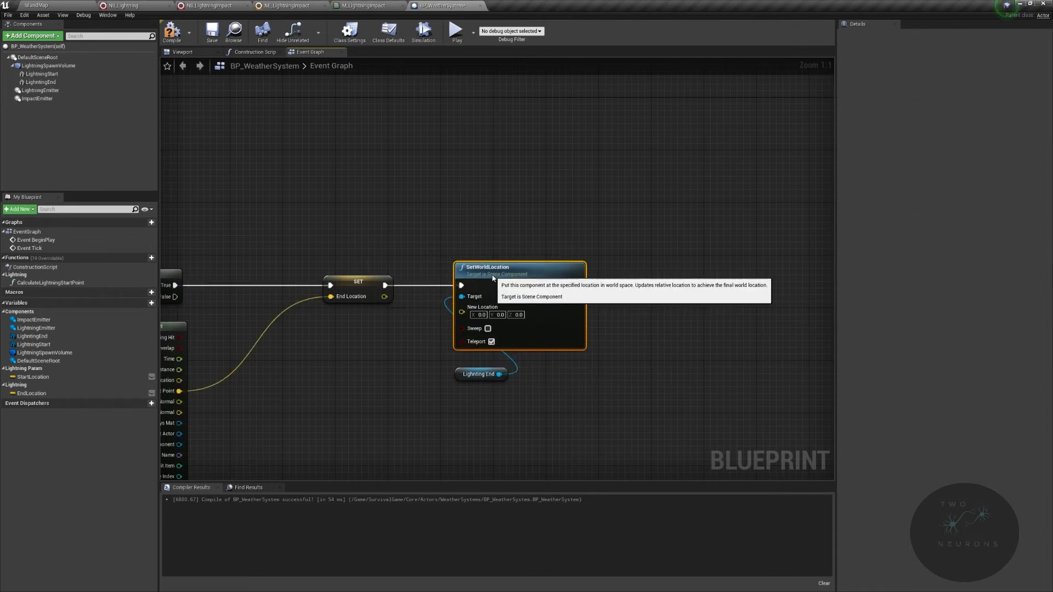
- Tuck the LightningEnd getter under its SetWorldLocation node and feed New Location from an EndLocation getter beneath it
click(470, 373)
drag(470, 372, 470, 366)
mouse_move(250, 225)
right_down()
mouse_move(445, 347)
mouse_move(568, 341)
mouse_move(161, 330)
right_up()
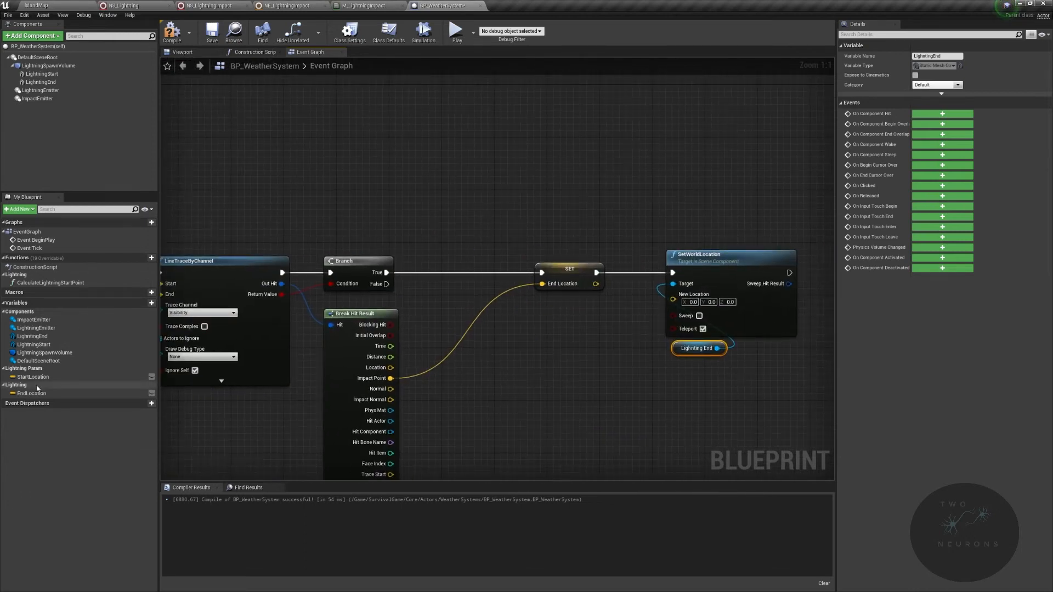
drag(34, 394, 674, 300)
drag(597, 305, 691, 377)
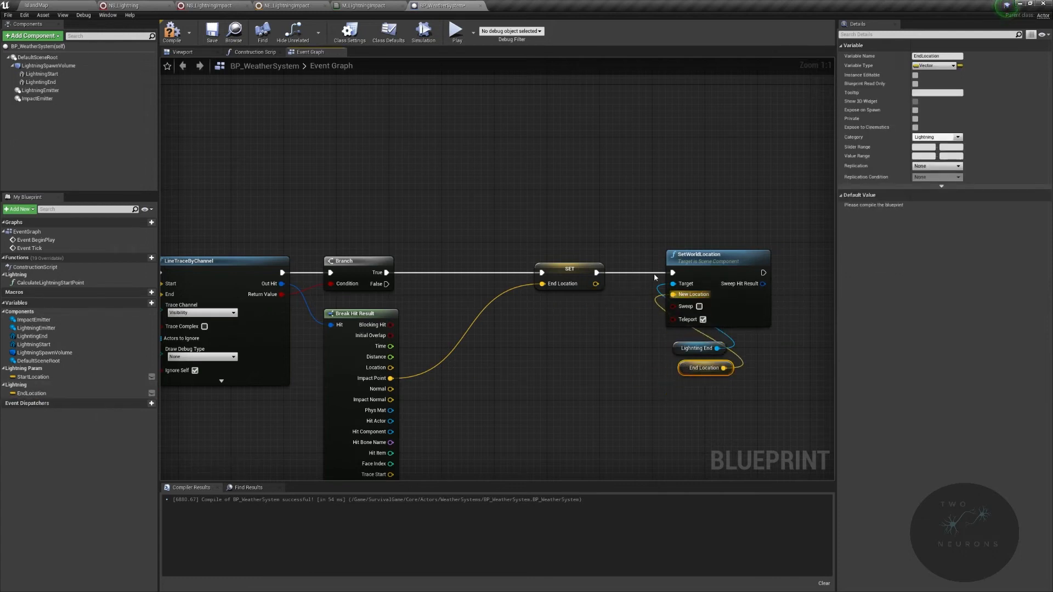
- Set the StartLocation variable's category to Lightning so it is grouped with EndLocation
click(957, 137)
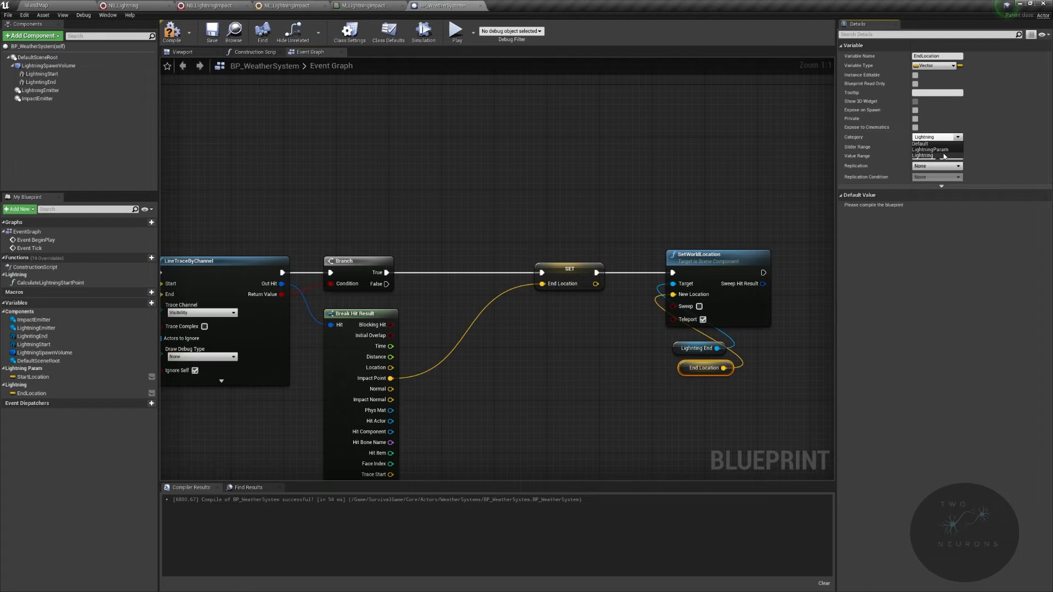
click(943, 150)
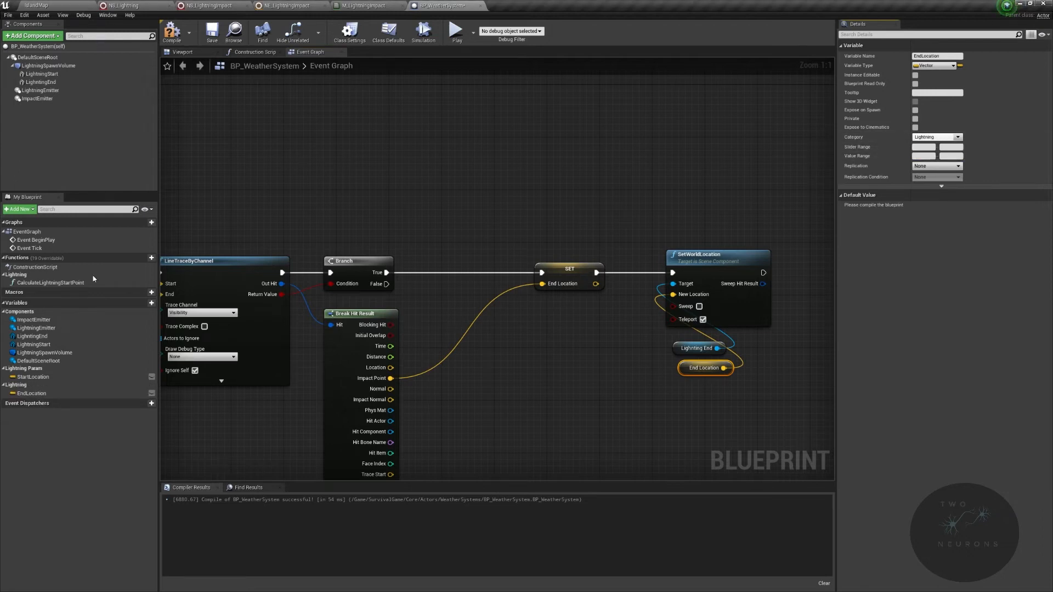
click(957, 137)
click(933, 159)
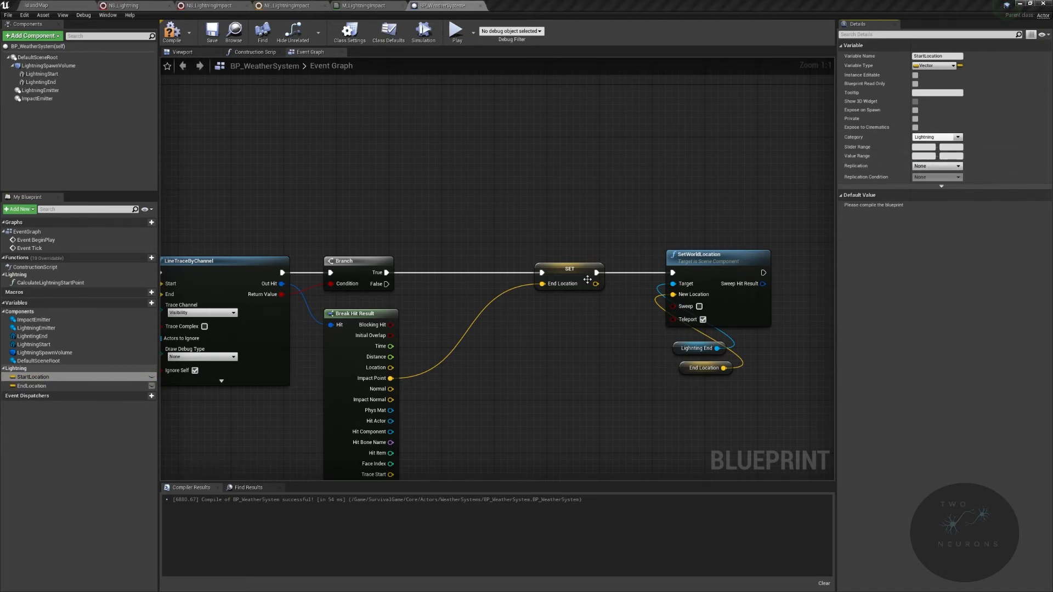
- Add a LightningEmitter getter past the LightningEnd SetWorldLocation node and create a Set Vector Parameter node targeting it
right_drag(623, 333, 380, 334)
drag(40, 90, 583, 342)
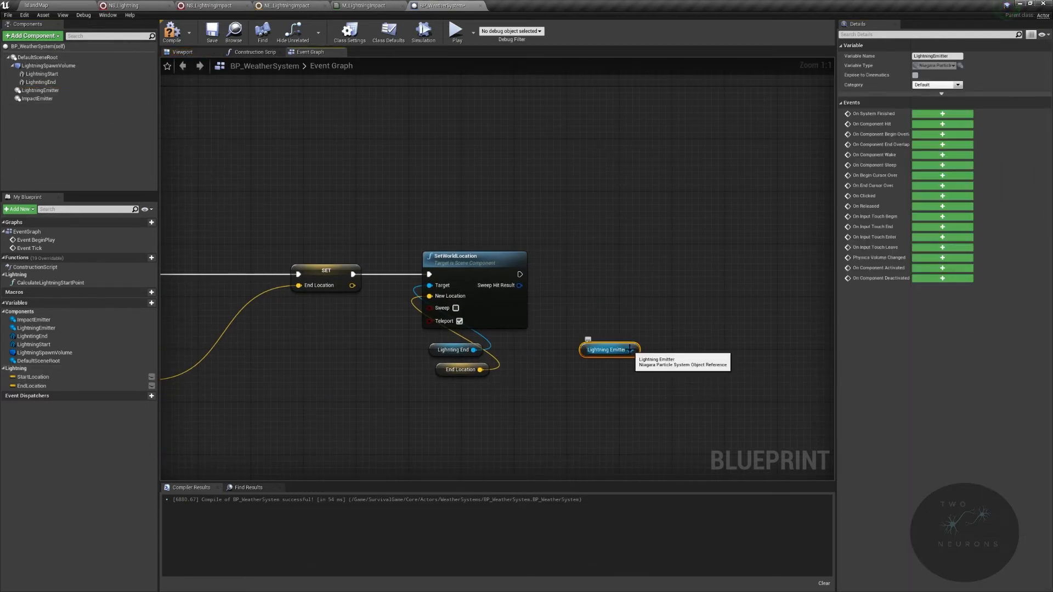
drag(631, 349, 625, 238)
text(set vector p)
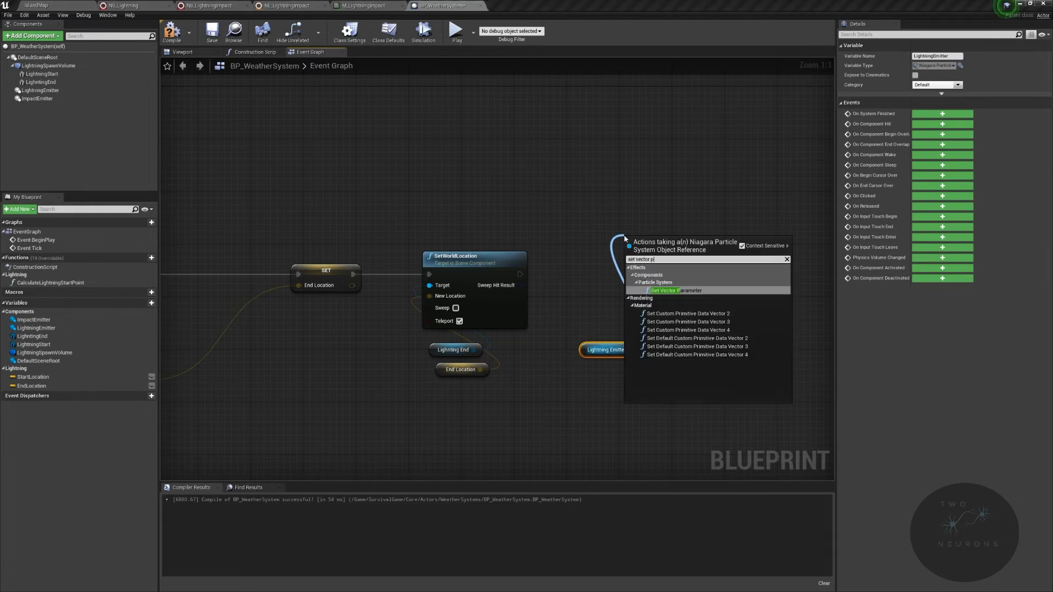
click(676, 291)
right_drag(742, 269, 521, 275)
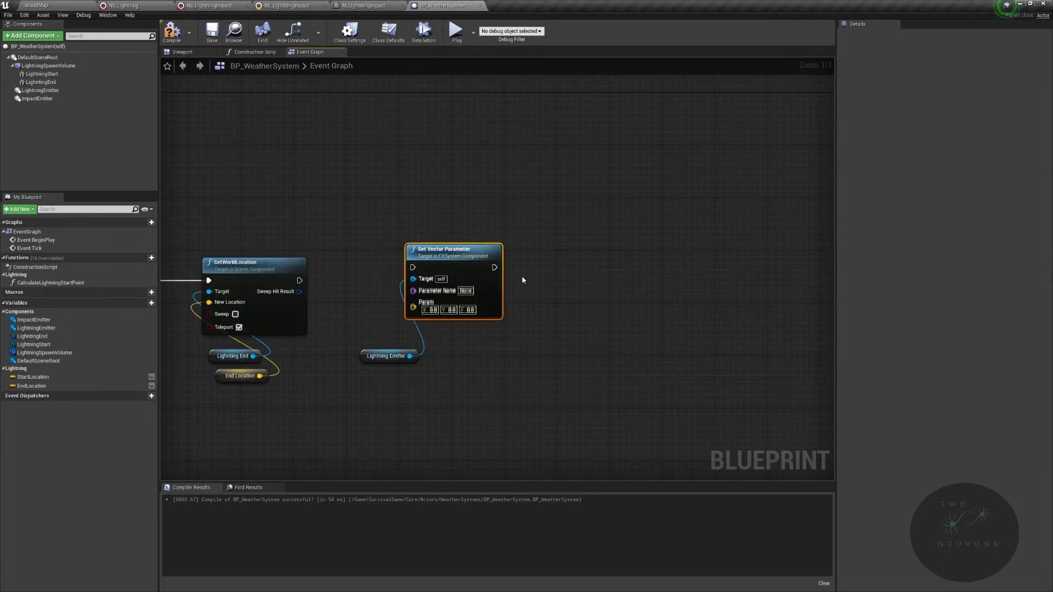
- Duplicate the Set Vector Parameter node and run the copy from the first one's execution output
key(ctrl+w)
drag(558, 274, 494, 267)
drag(633, 262, 633, 249)
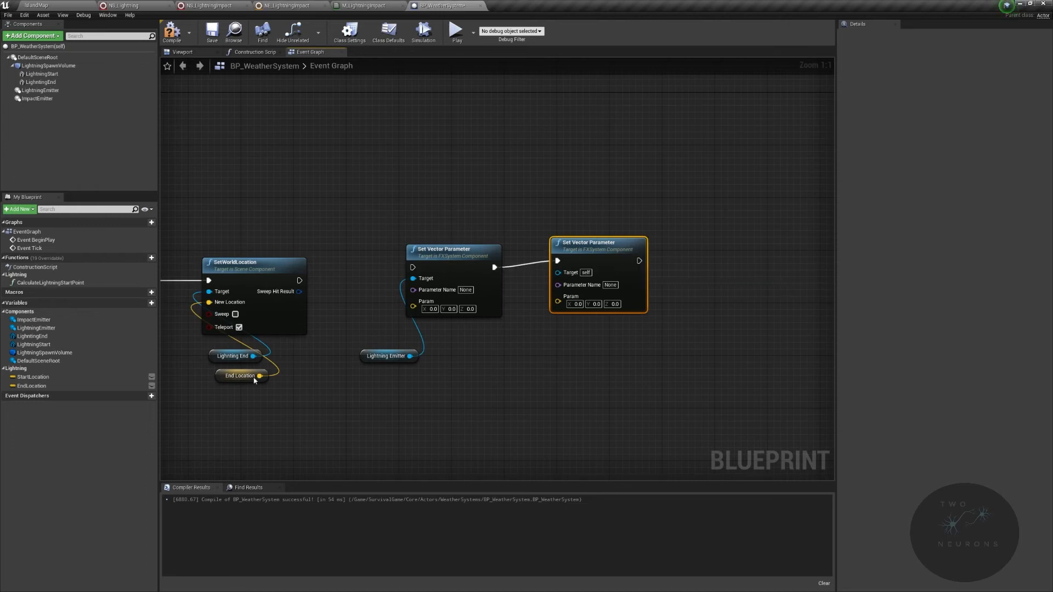
- Route the LightningEmitter getter through two aligned reroute points to the Target pins of both Set Vector Parameter nodes
drag(385, 356, 345, 369)
click(393, 367)
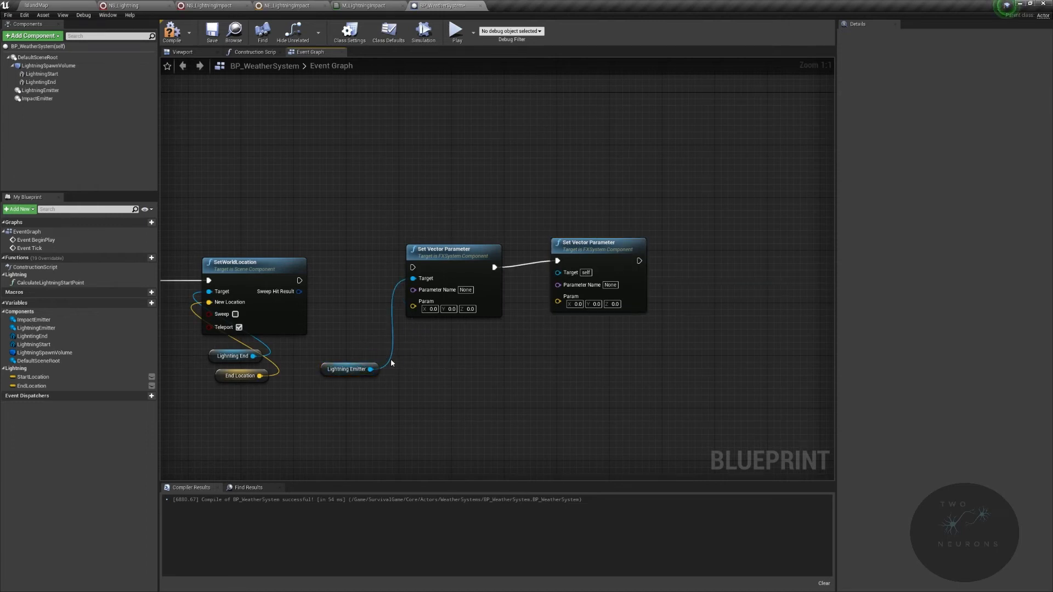
double_click(392, 361)
drag(394, 374, 517, 376)
double_click(527, 279)
drag(329, 374, 555, 395)
key(q)
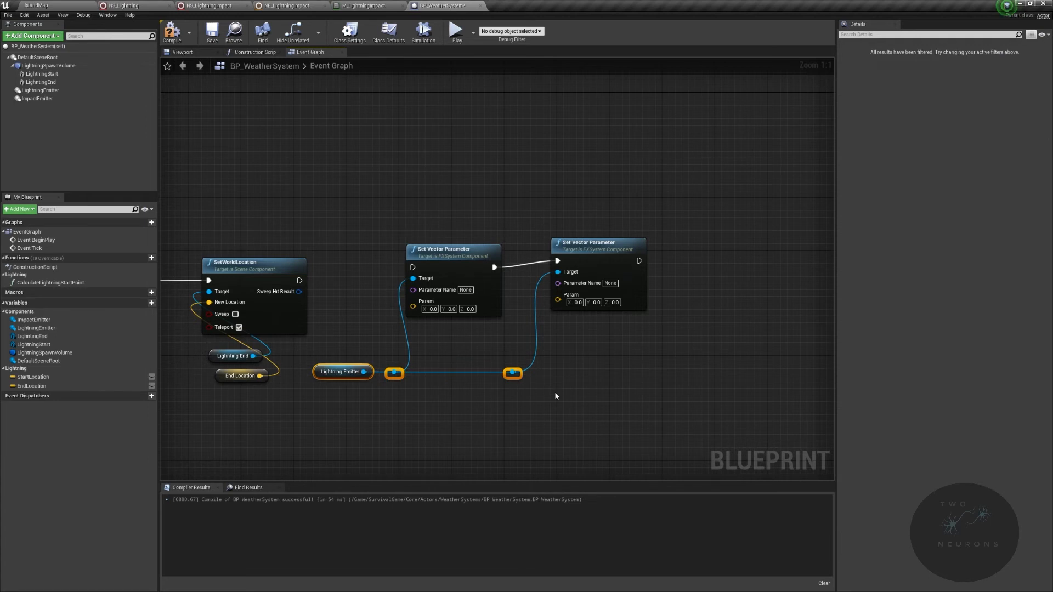
- Run the first Set Vector Parameter from the LightningEnd SetWorldLocation node and straighten the execution line through both parameter nodes
drag(378, 281, 666, 276)
key(q)
click(462, 234)
drag(413, 262, 300, 280)
drag(309, 230, 646, 424)
key(q)
key(q)
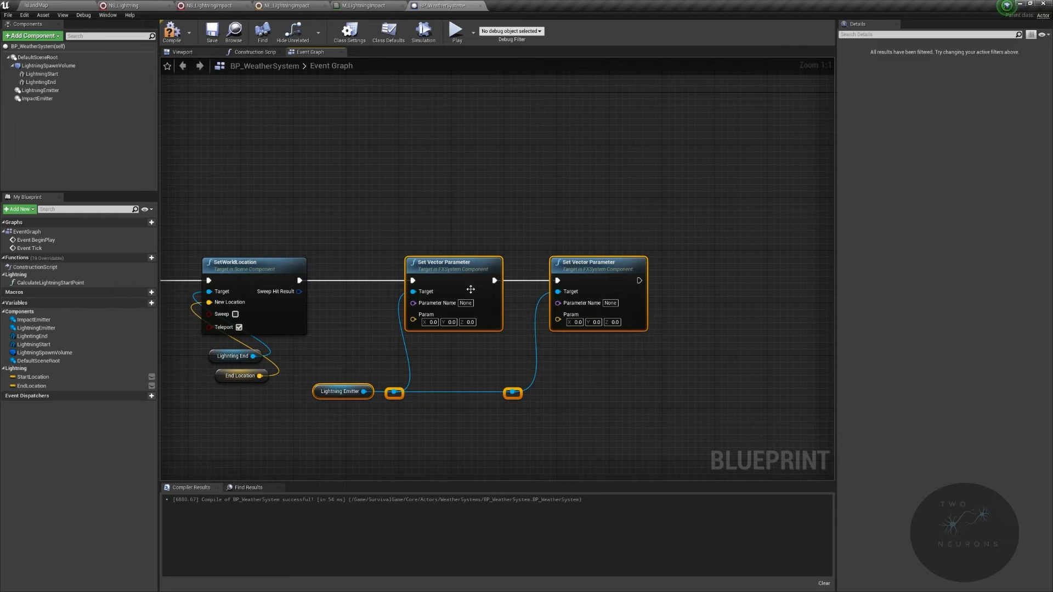
- Name the two vector parameters StartLocation and EndLocation, copying the names from NS_Lightning's user-exposed parameters
click(122, 6)
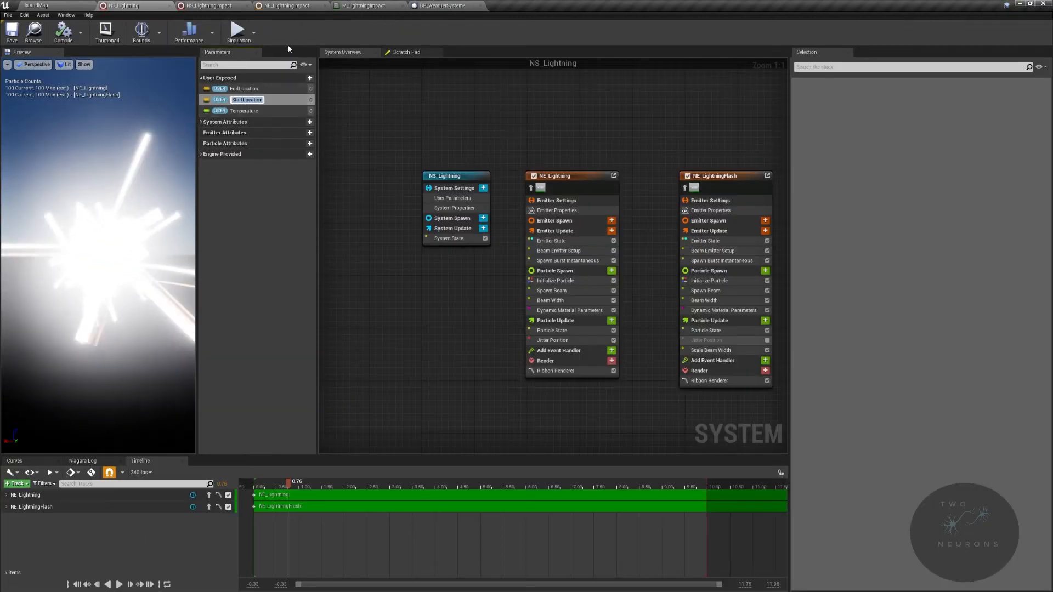
click(442, 5)
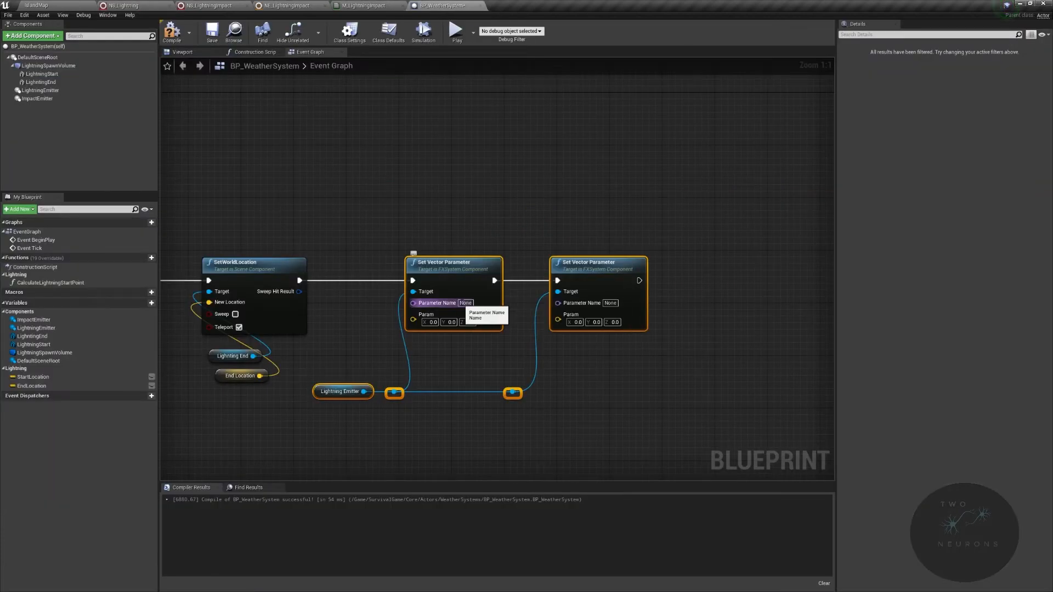
click(124, 6)
double_click(239, 90)
key(ctrl+c)
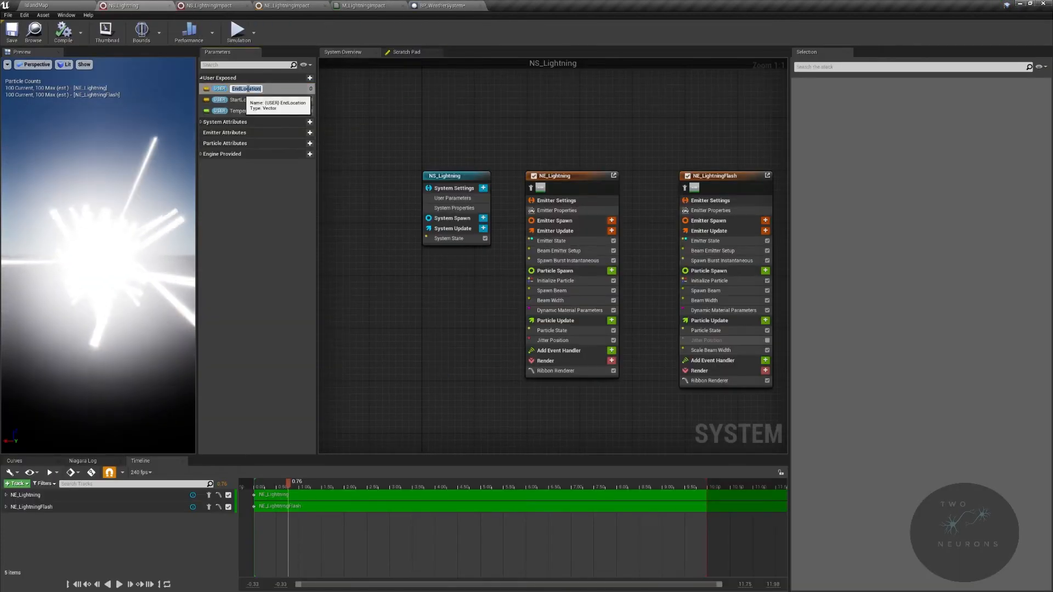
click(442, 6)
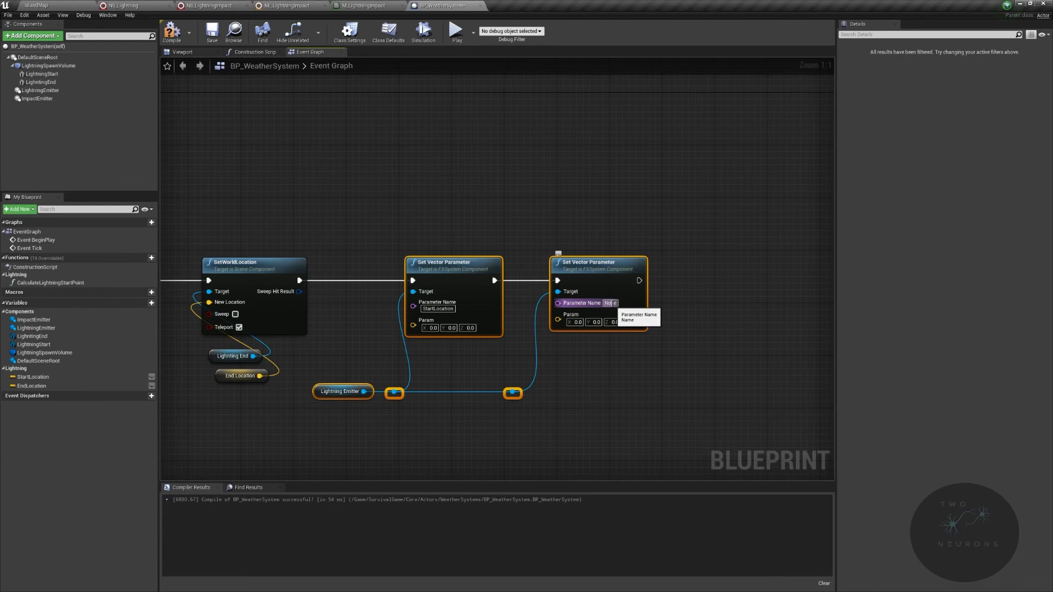
key(ctrl+v)
click(644, 411)
- Feed the two Set Vector Parameter nodes' Param pins from StartLocation and EndLocation getters respectively
right_drag(643, 411, 893, 363)
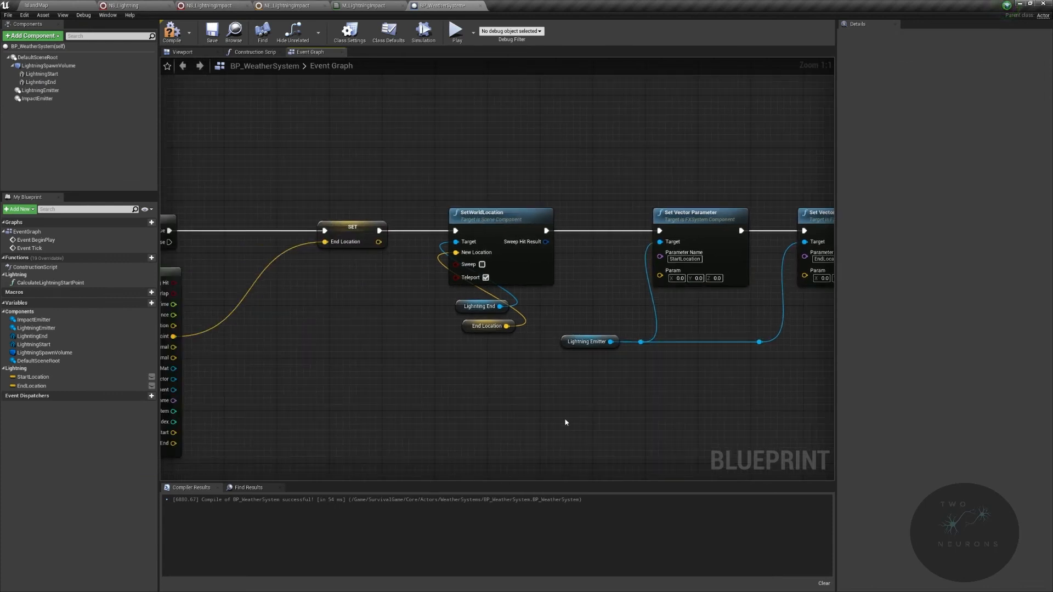
right_drag(565, 422, 228, 434)
drag(47, 380, 341, 312)
drag(32, 386, 495, 307)
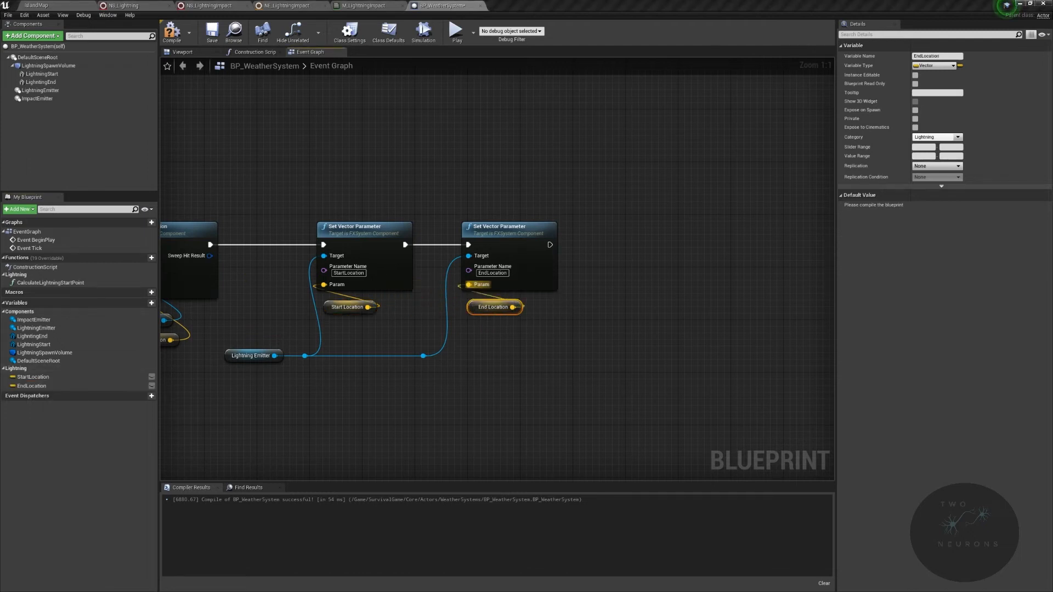
- Add a Delay of 5.0 seconds after the EndLocation parameter node and wrap it in a comment reading "For Debugging only"
right_drag(564, 274, 395, 273)
drag(380, 243, 486, 217)
text(delay)
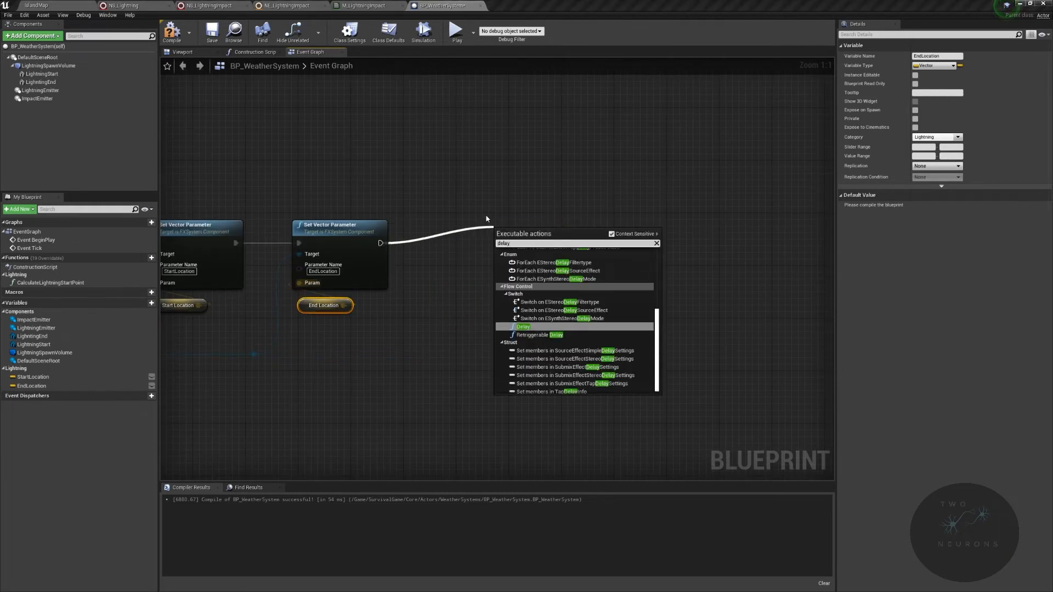
click(524, 327)
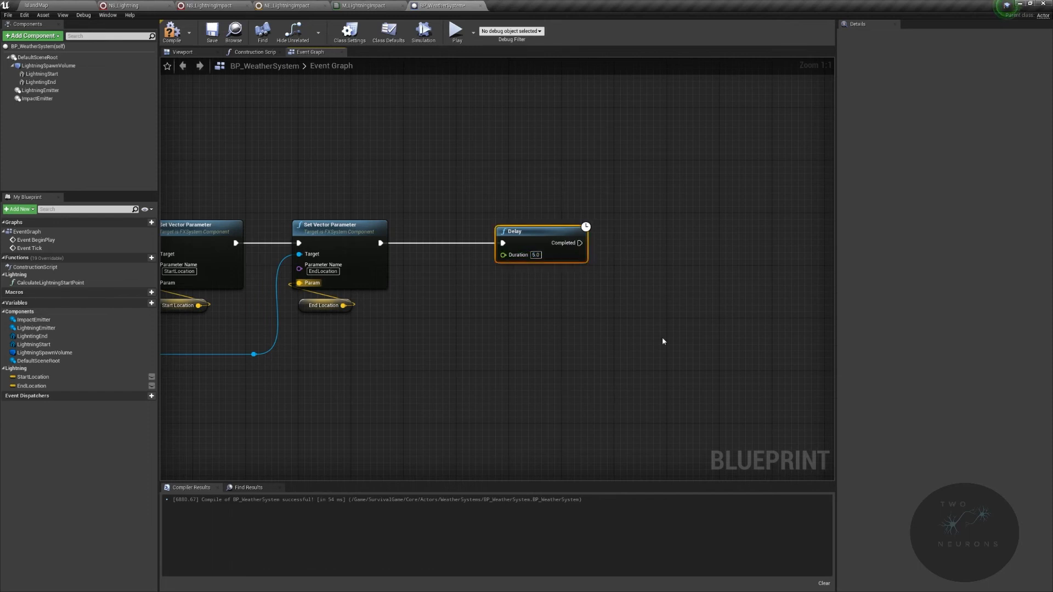
key(c)
text(For Debugging only)
key(Return)
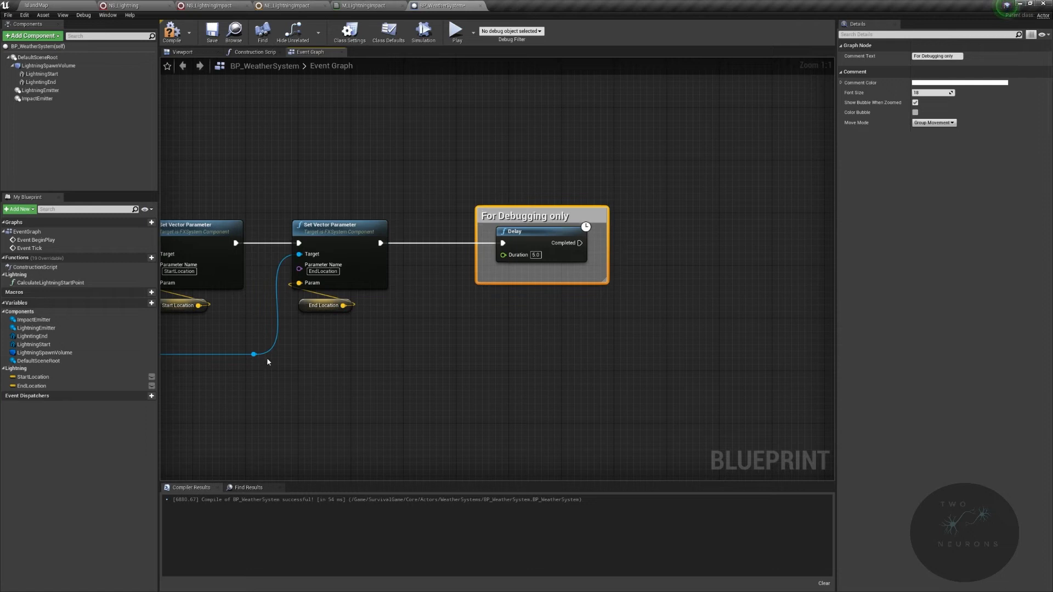
- Add an Activate node for LightningEmitter with Reset enabled, run it from the Delay's Completed output and line it up
drag(253, 356, 680, 340)
text(act)
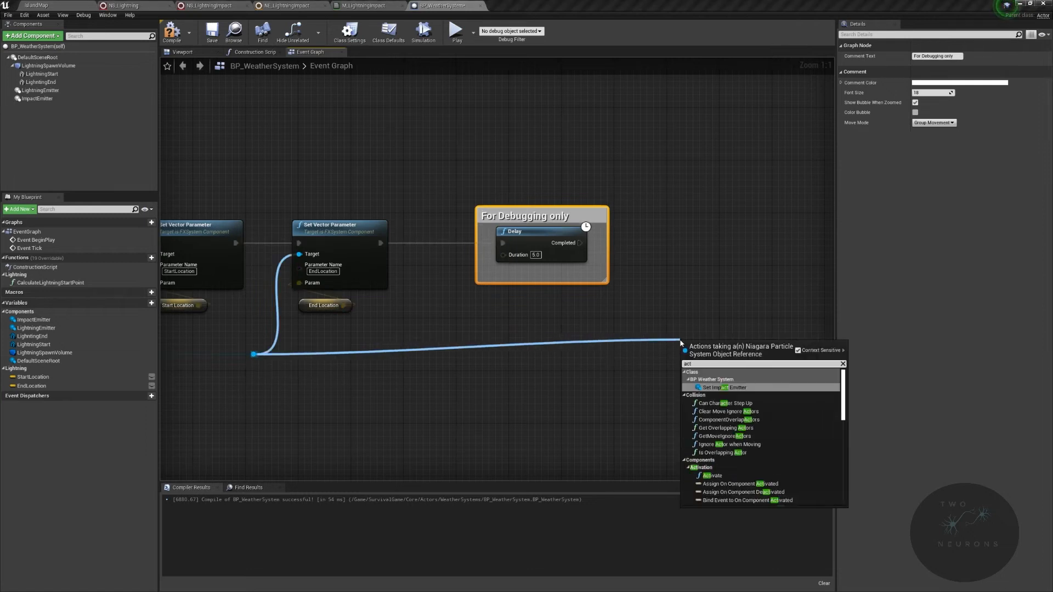
text(iva)
key(Return)
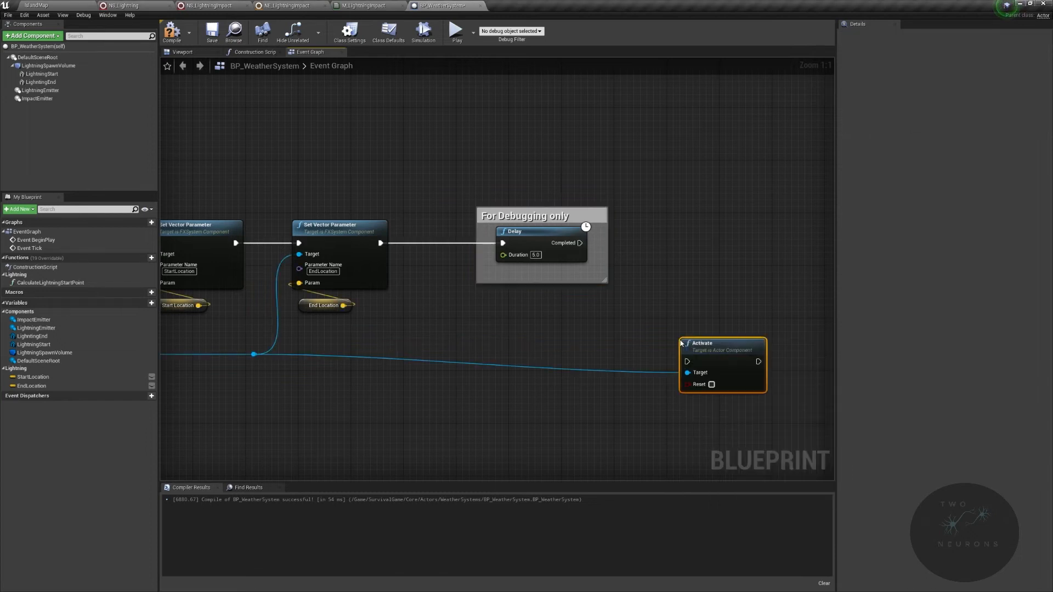
click(711, 385)
drag(692, 367, 580, 243)
drag(707, 357, 715, 240)
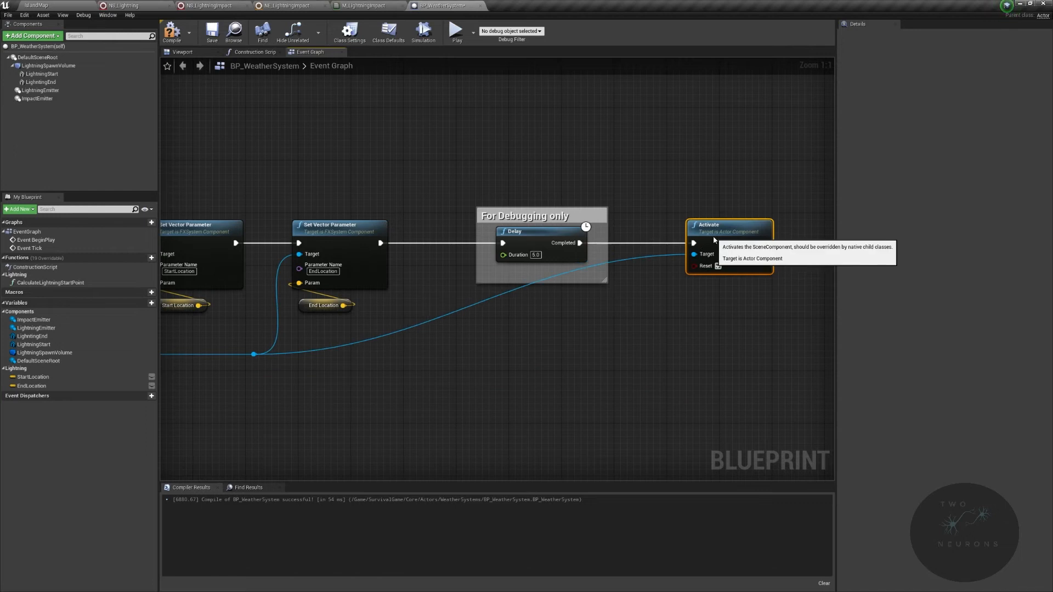
- Insert a reroute point on the wire into Activate's Target and place it below the debugging comment
click(639, 249)
mouse_move(635, 306)
right_down()
mouse_move(833, 251)
mouse_move(833, 298)
mouse_move(833, 277)
right_up()
right_drag(663, 276, 3, 290)
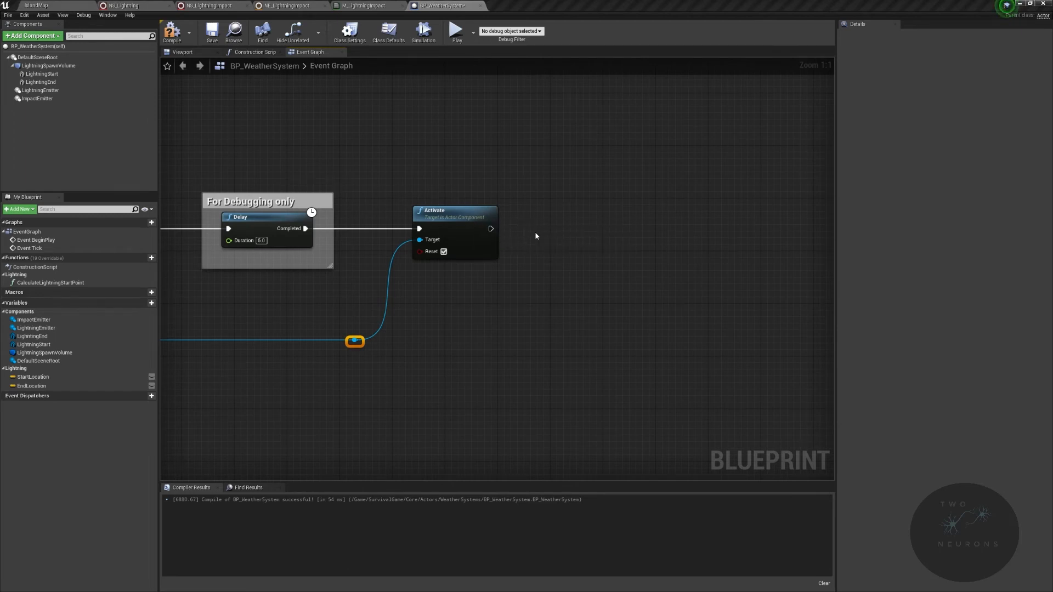
- Add a SetWorldLocation node for LightningEmitter after Activate, with Teleport enabled and New Location fed by an EndLocation getter
right_drag(620, 249, 537, 264)
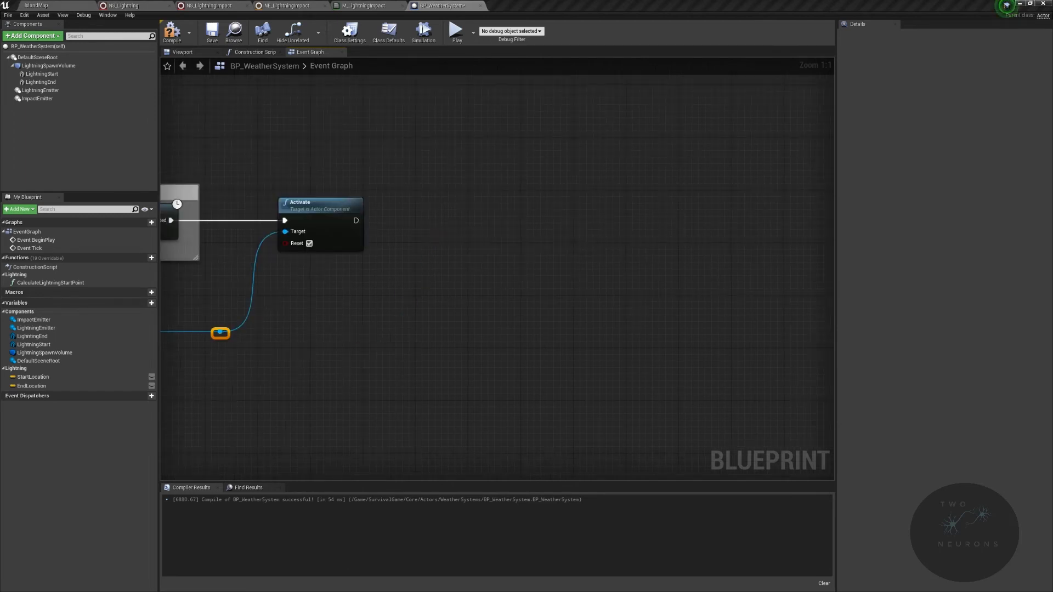
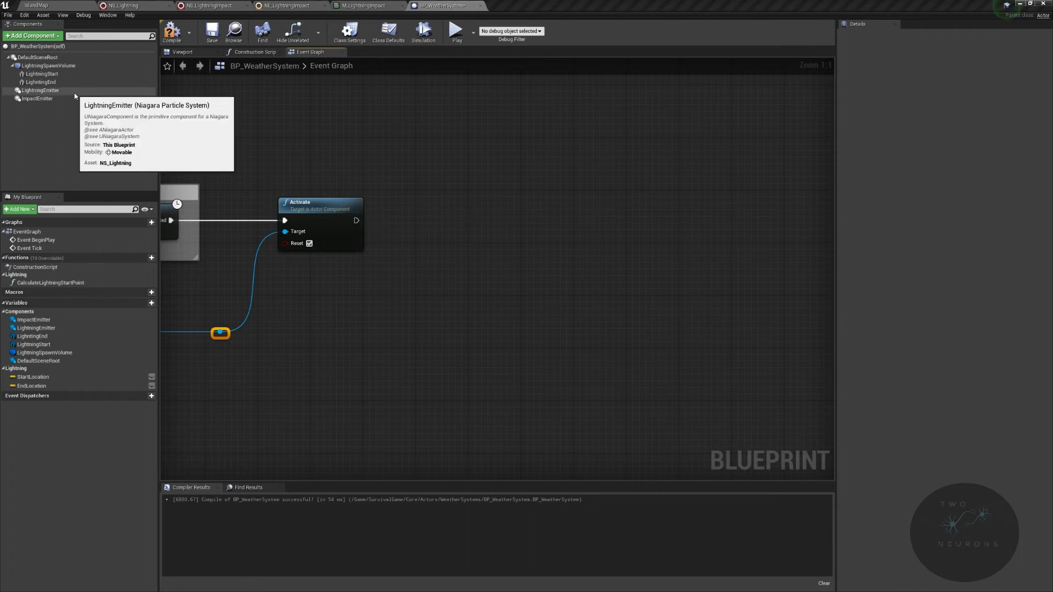
drag(75, 93, 498, 233)
text(set world location)
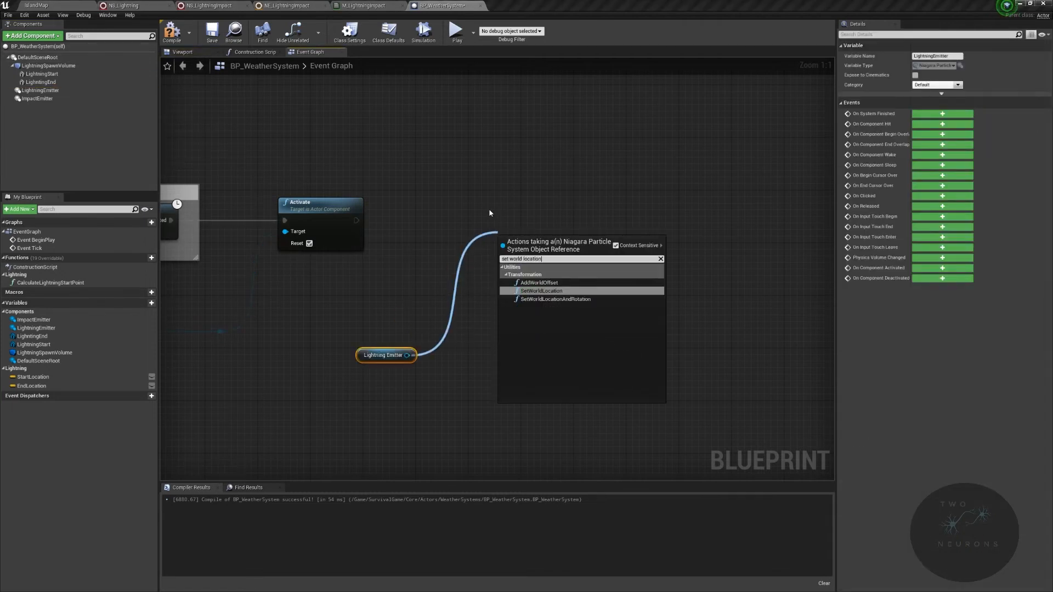
key(Return)
click(531, 317)
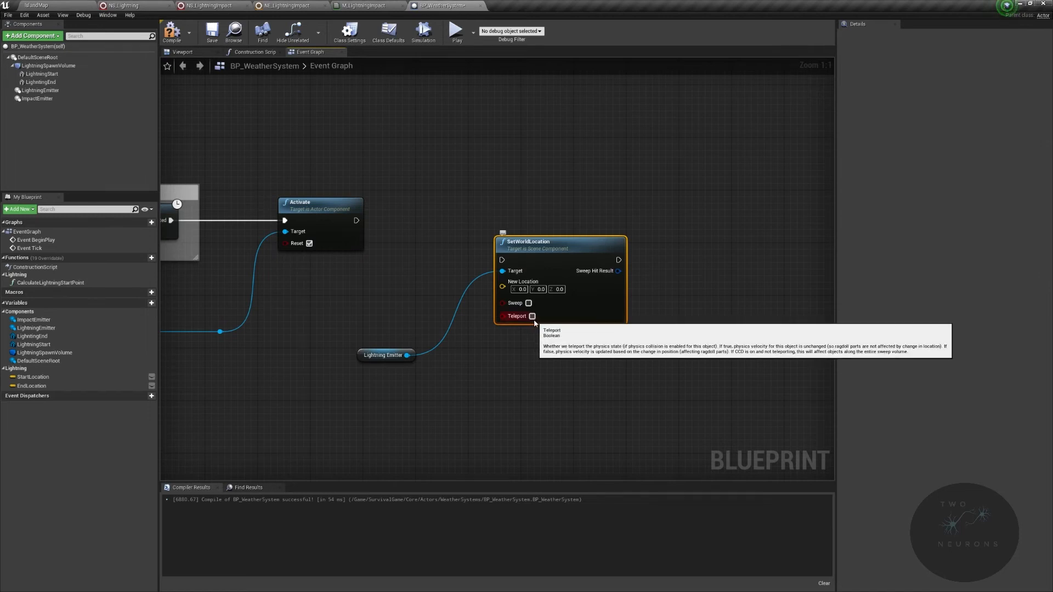
drag(502, 260, 347, 227)
drag(347, 227, 356, 220)
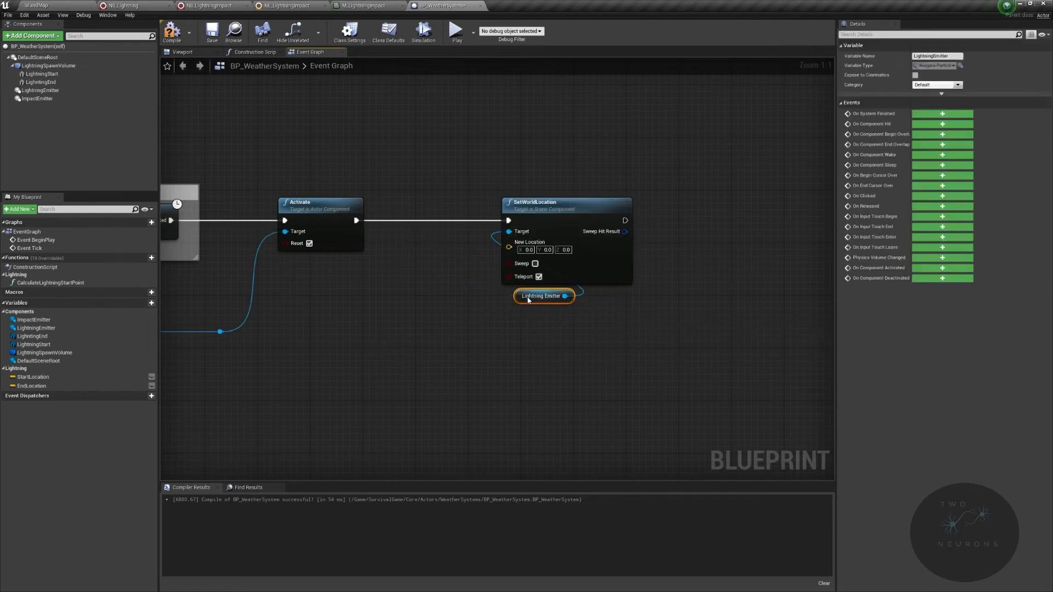
drag(60, 385, 510, 247)
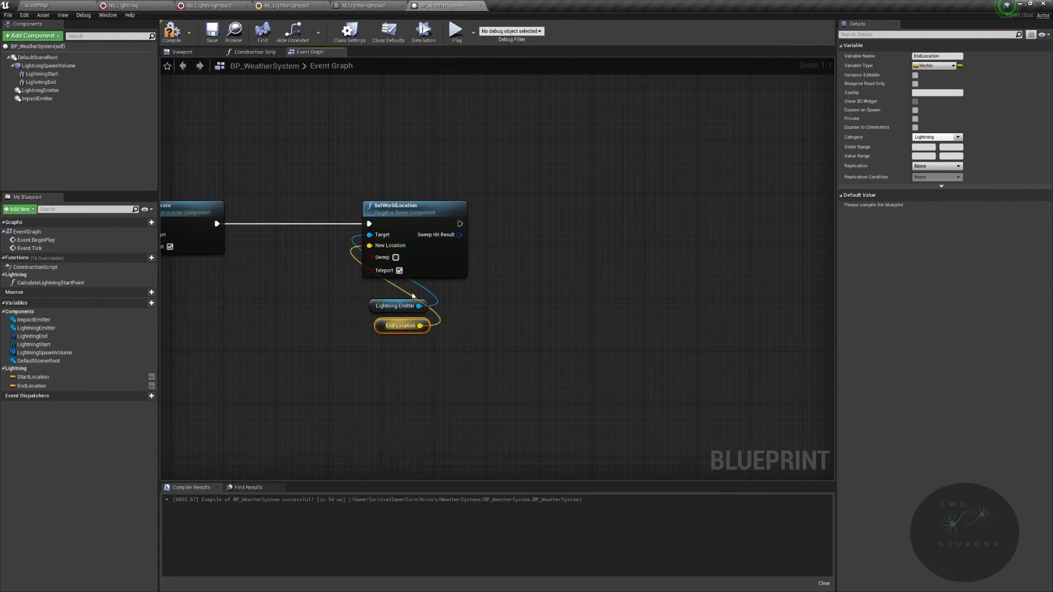
- Branch the LightningEmitter getter through a reroute point into a new Activate node with Reset enabled, run from its SetWorldLocation node
drag(411, 305, 313, 305)
click(337, 301)
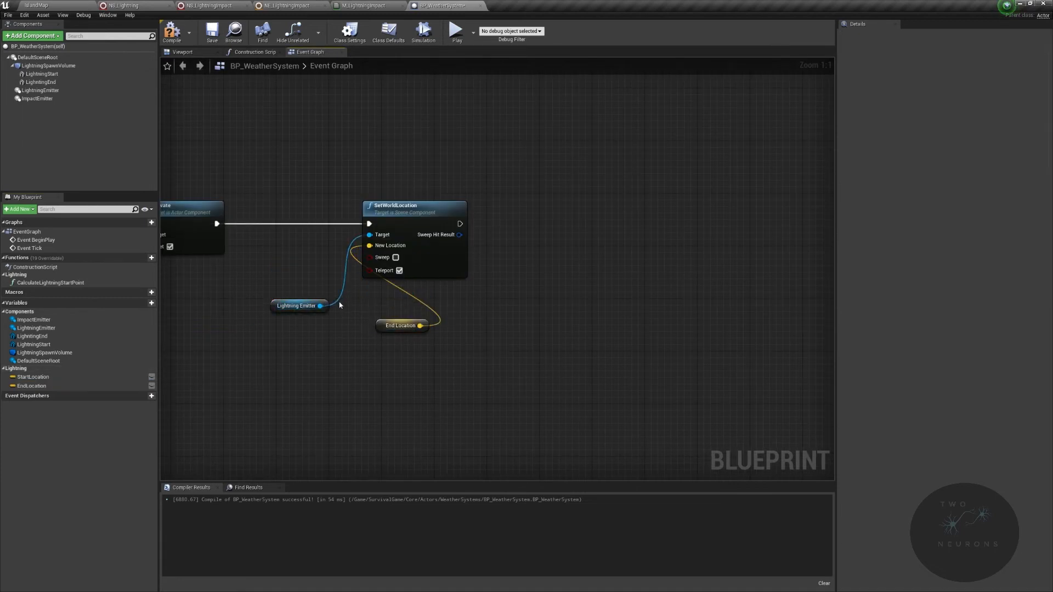
drag(337, 303, 610, 295)
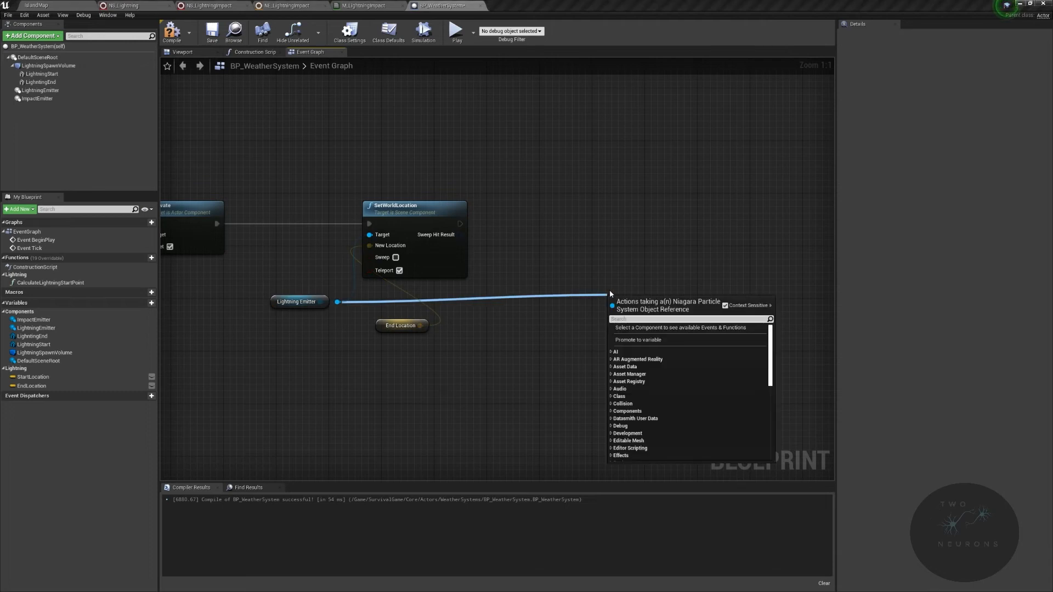
text(activate)
key(Return)
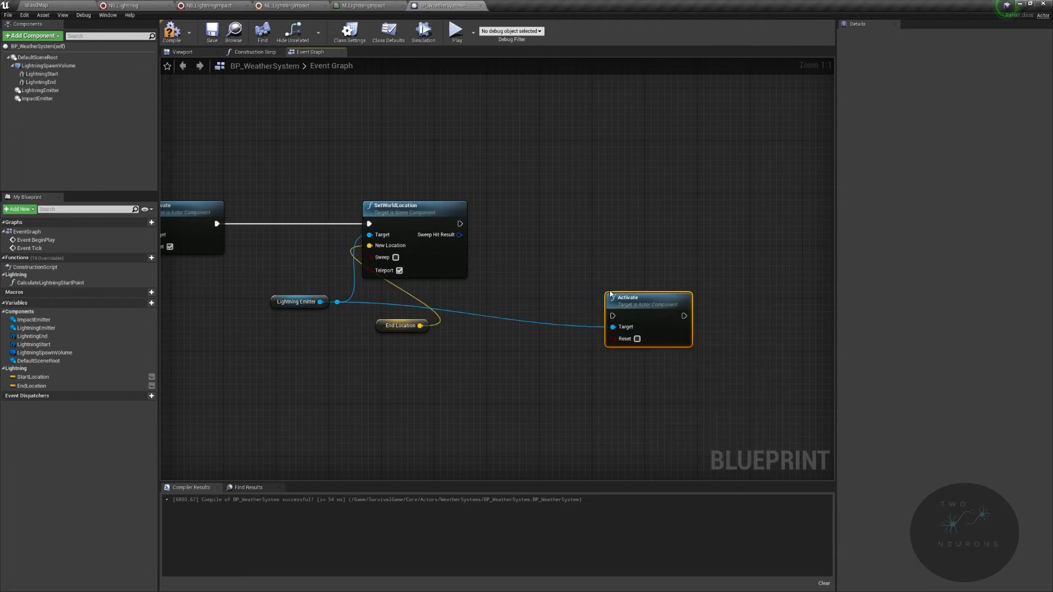
click(637, 338)
drag(613, 316, 460, 224)
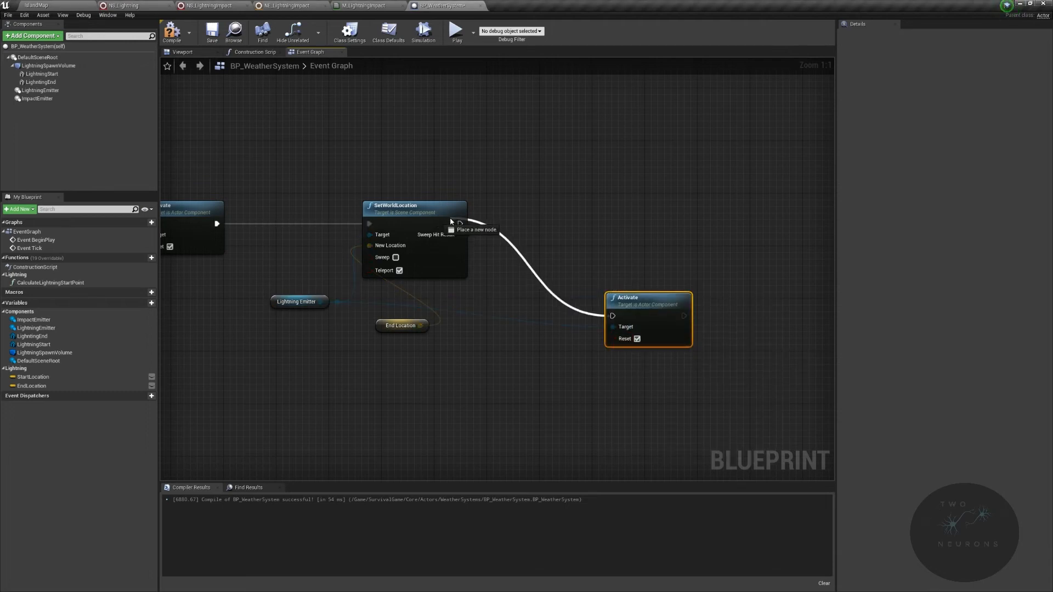
- Line up the new Activate node with SetWorldLocation and bend its Target wire beneath the nodes with a reroute point
drag(640, 303, 595, 211)
double_click(531, 239)
drag(531, 239, 539, 303)
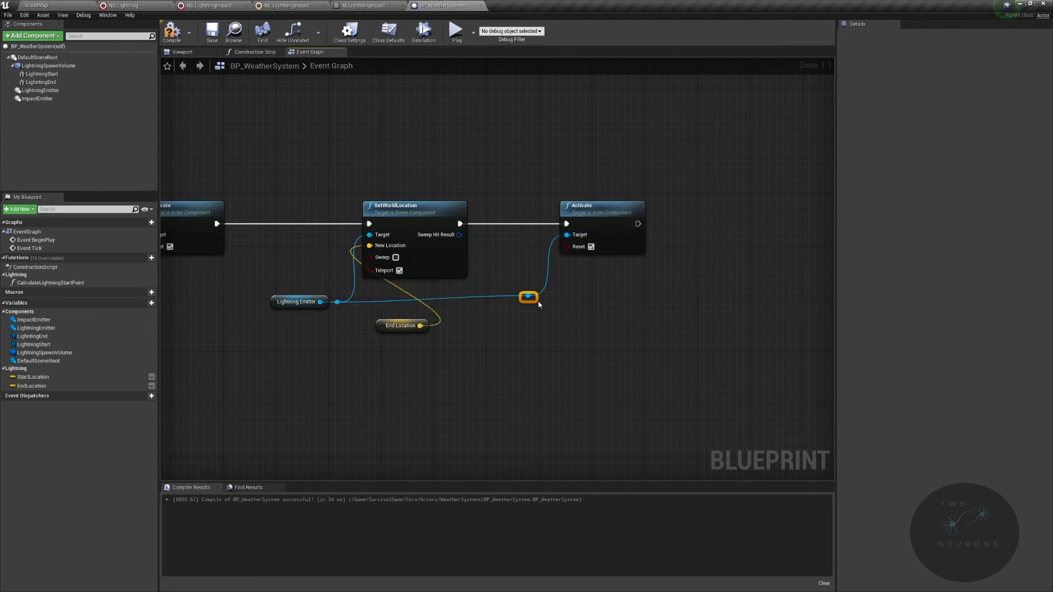
- Select the lightning node chain from the StartLocation SET node onward and move it down, well below Event Tick
scroll(534, 307, down, 6)
right_drag(208, 310, 450, 328)
scroll(450, 327, up, 4)
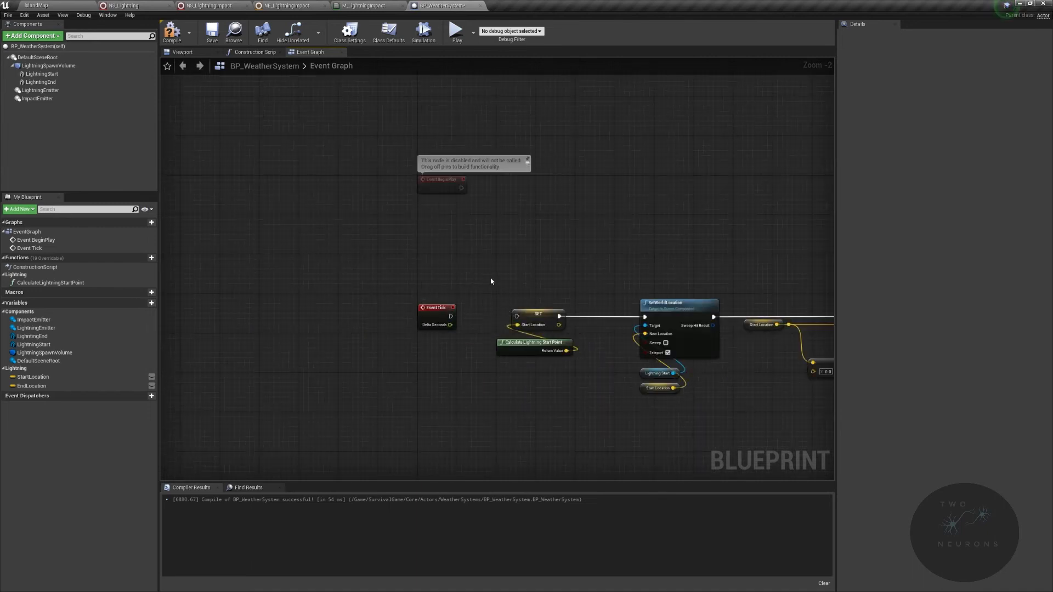
scroll(497, 264, down, 4)
right_drag(832, 408, 711, 447)
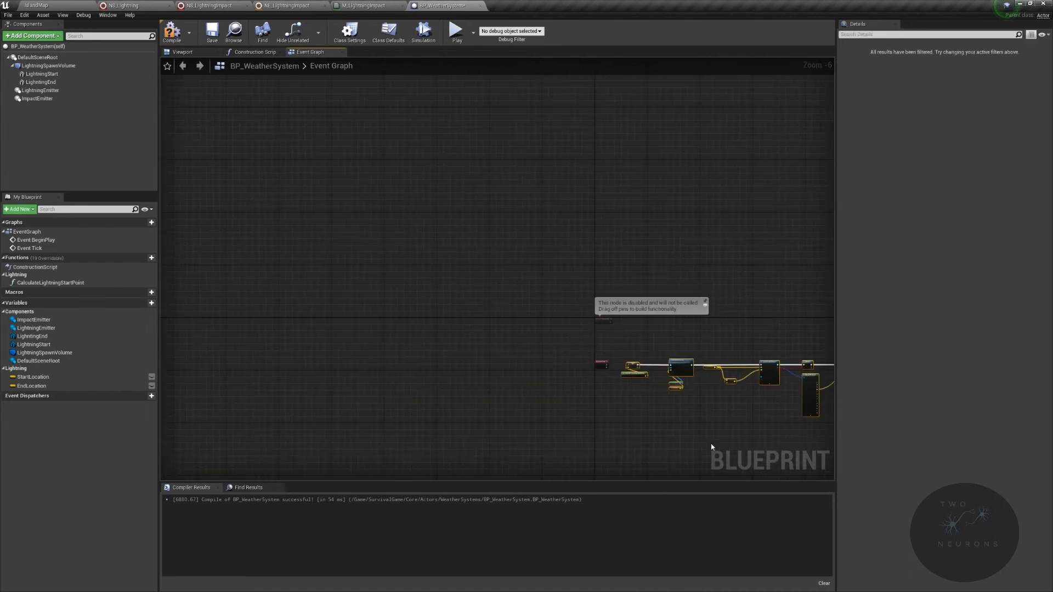
key(Down)
key(Down)
key(Down)
key(Down)
key(Down)
key(Down)
key(Down)
key(Down)
key(Down)
key(Down)
key(Down)
key(Down)
key(Down)
key(Down)
key(Down)
key(Down)
key(Down)
key(Down)
key(Down)
key(Down)
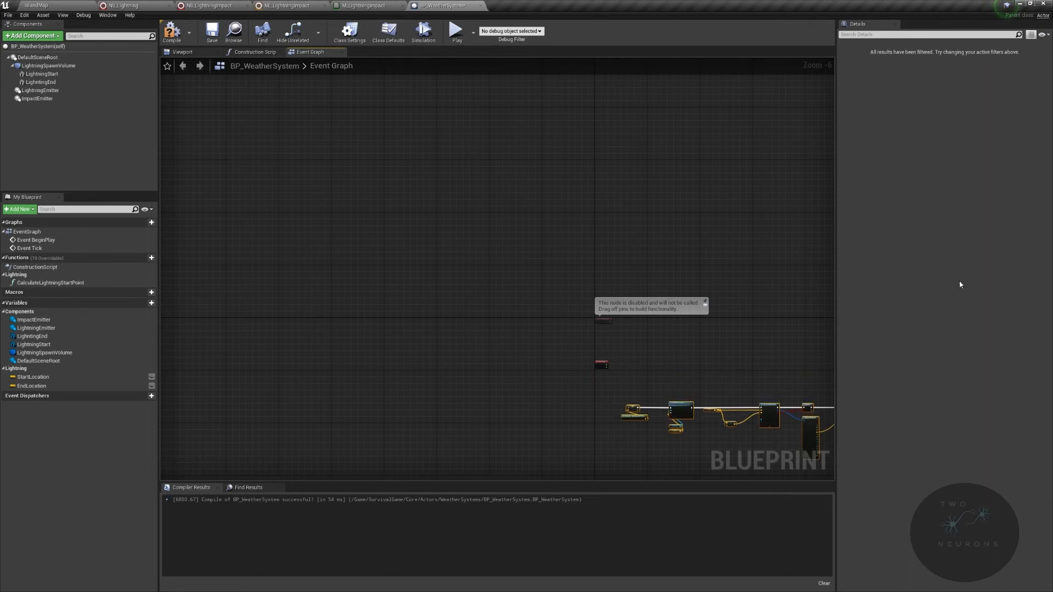
- Add a custom event named TriggerLightning before the StartLocation SET node, connect its execution output to SET and straighten the wire
right_drag(605, 408, 476, 341)
scroll(476, 341, up, 5)
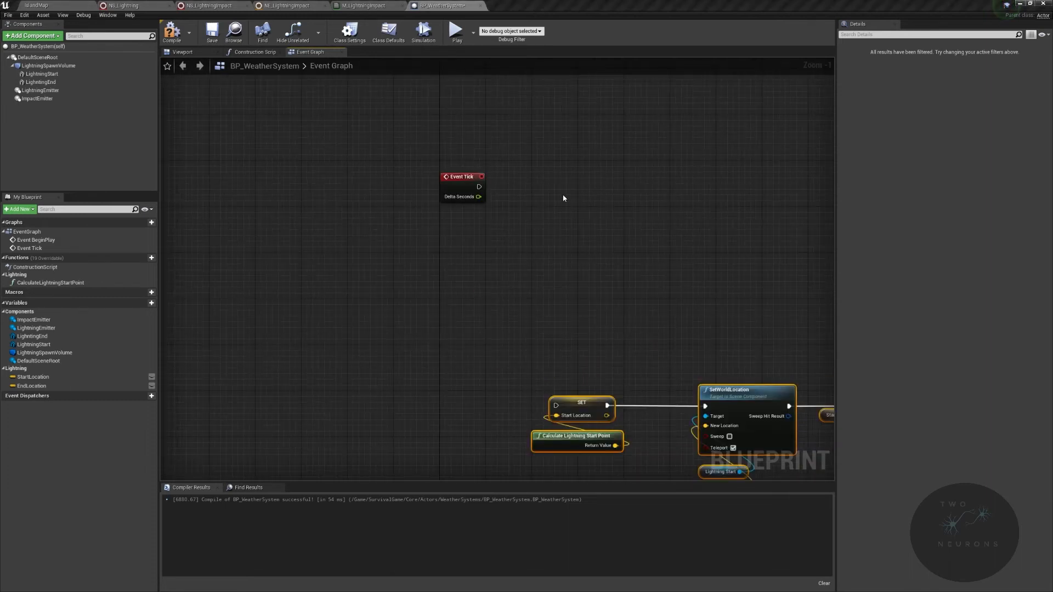
right_drag(170, 305, 249, 183)
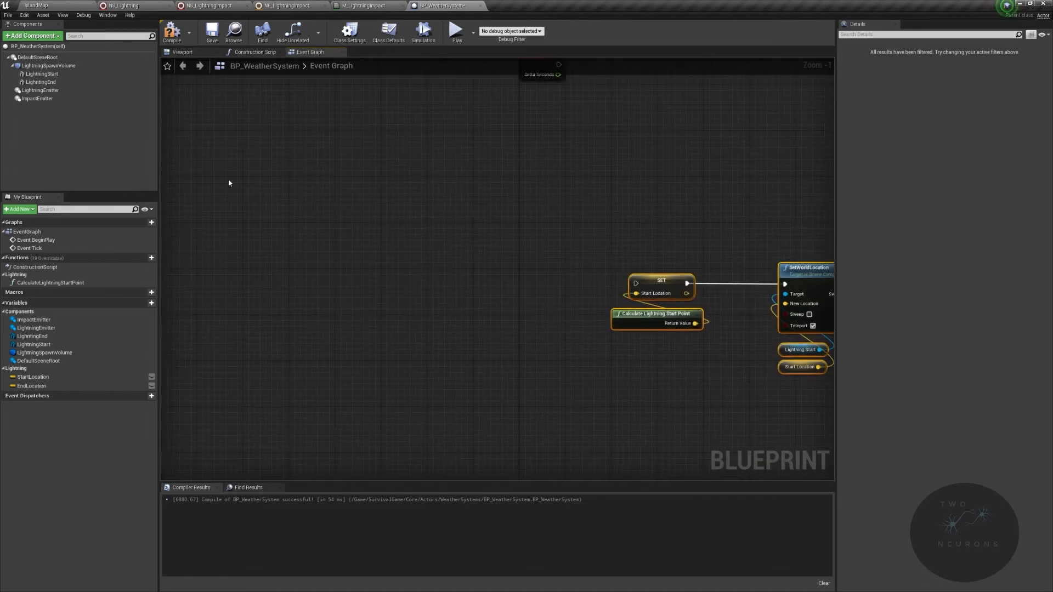
right_click(547, 273)
text(custoom)
key(BackSpace)
key(BackSpace)
text(m event)
key(Return)
text(Trigg)
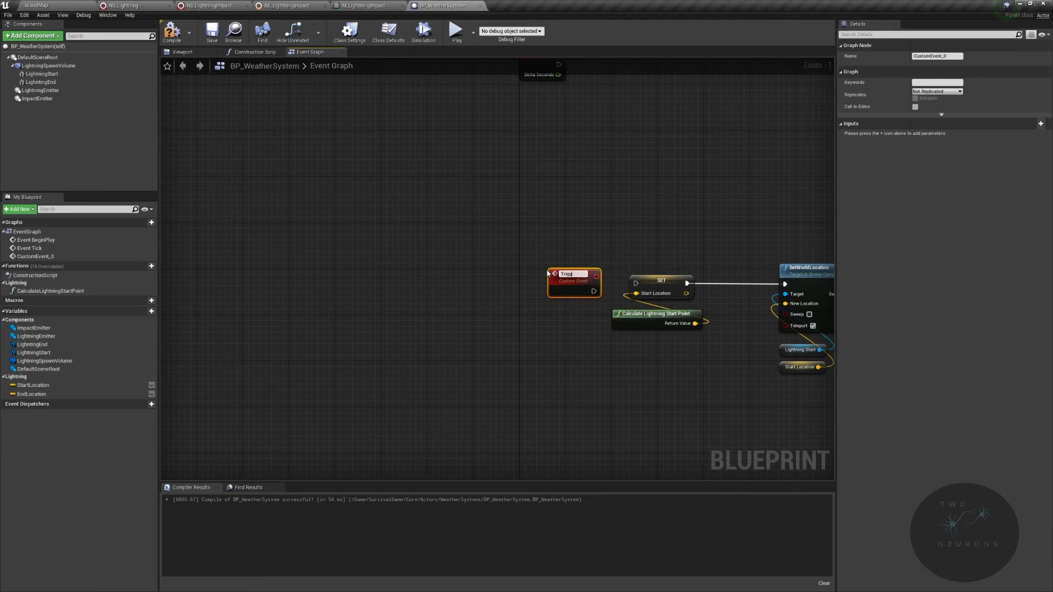
text(erLightning)
key(Return)
drag(576, 274, 642, 285)
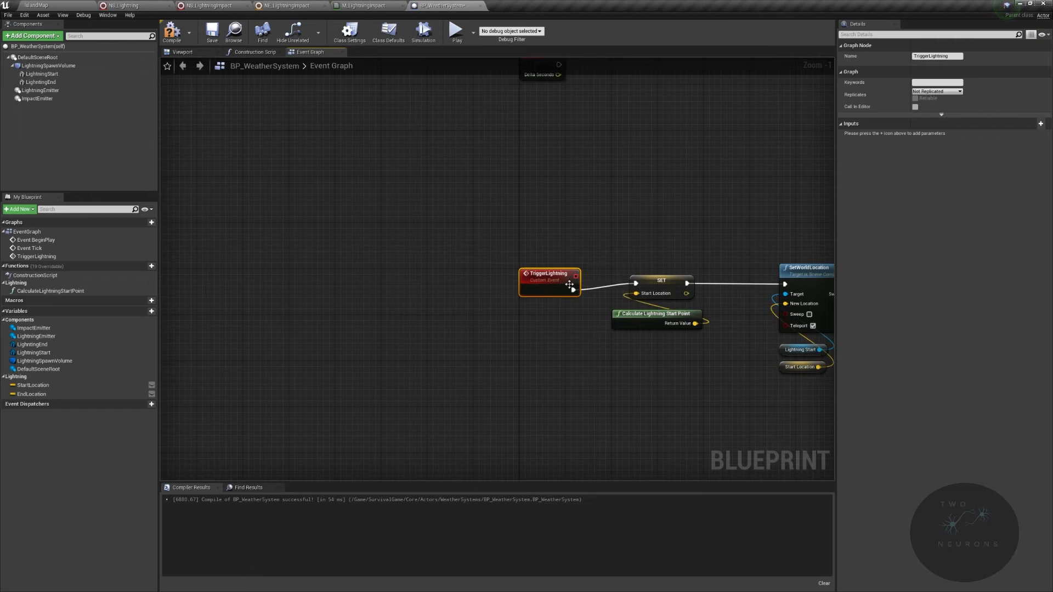
key(q)
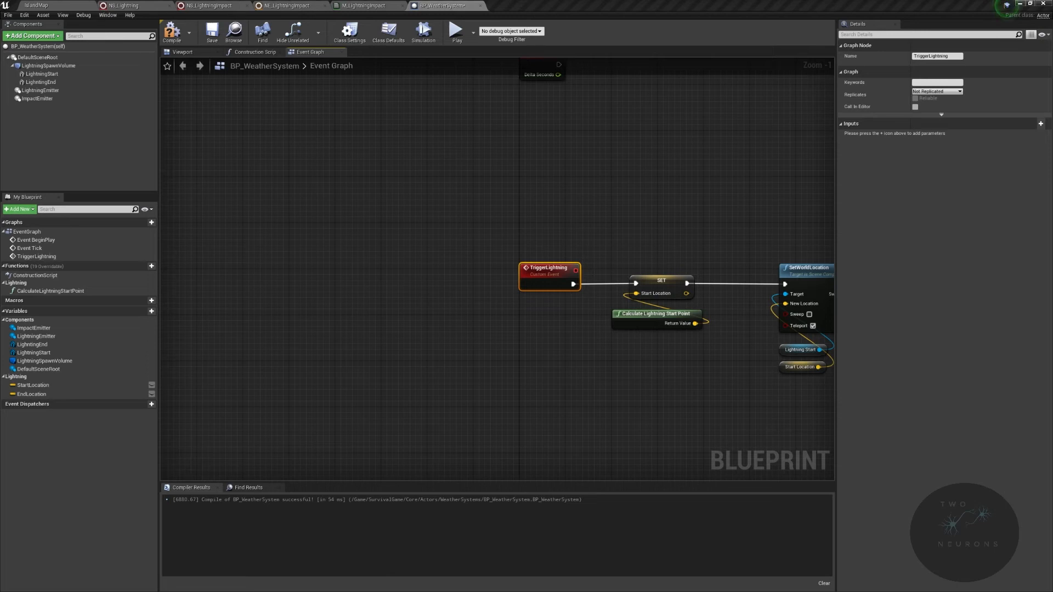
- Add a Set Timer by Event node run from Event BeginPlay, with Time 2.0 and Looping enabled
right_drag(668, 144, 541, 479)
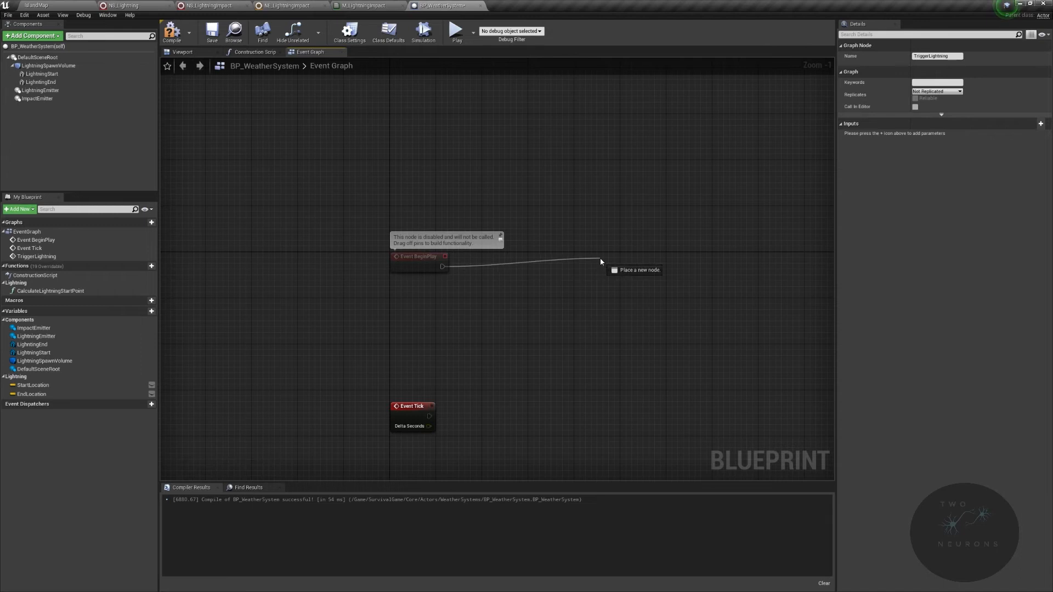
drag(600, 257, 600, 258)
text(set time)
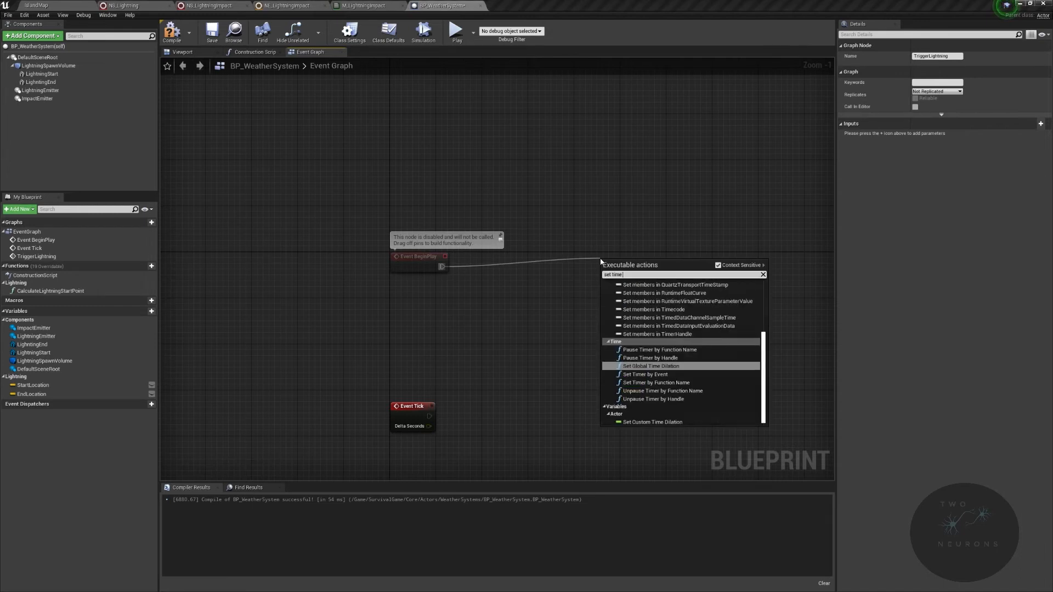
text(r by event)
key(Return)
drag(643, 266, 619, 253)
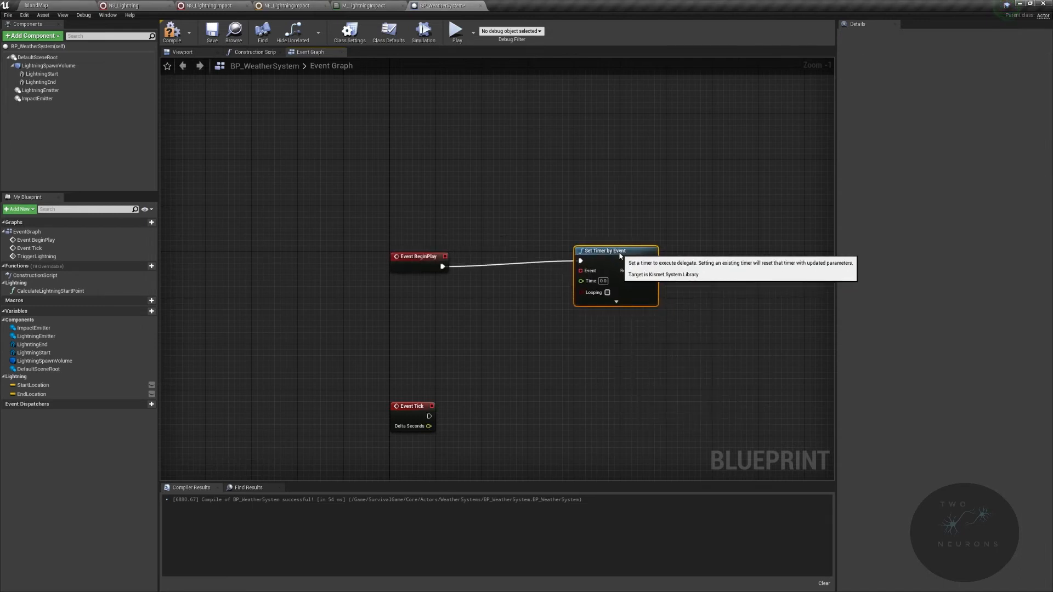
scroll(643, 341, up, 1)
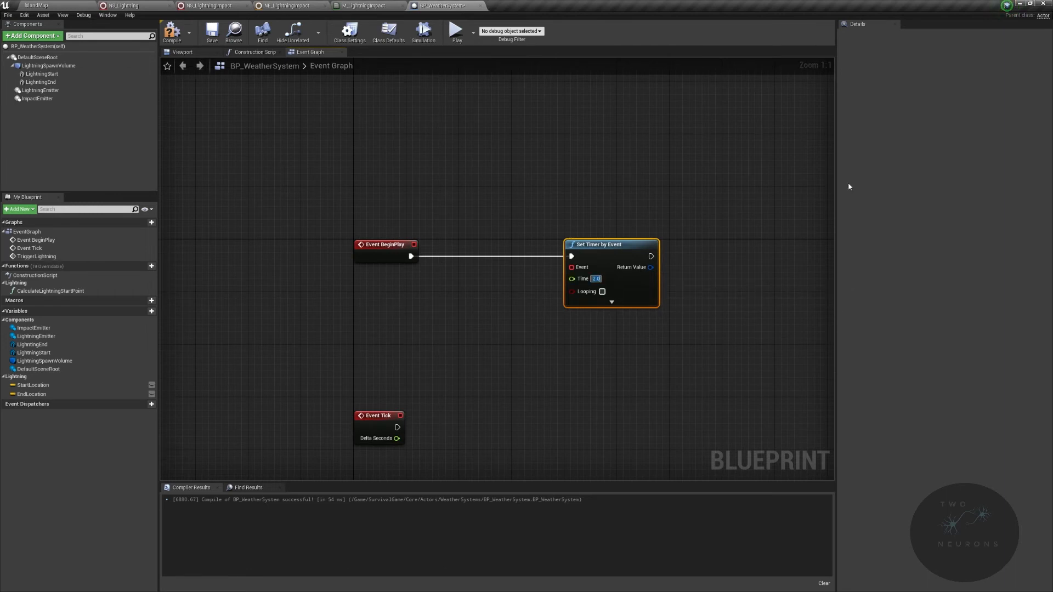
click(602, 292)
- Feed the timer's Event input from a Create Event node bound to TriggerLightning
drag(572, 268, 512, 315)
text(create)
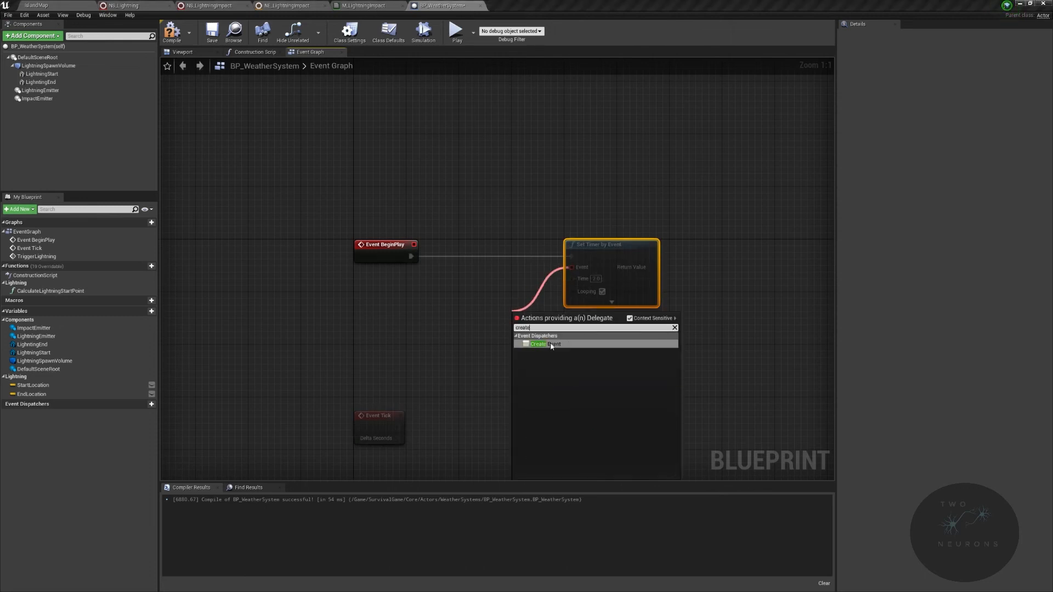
click(552, 344)
click(556, 352)
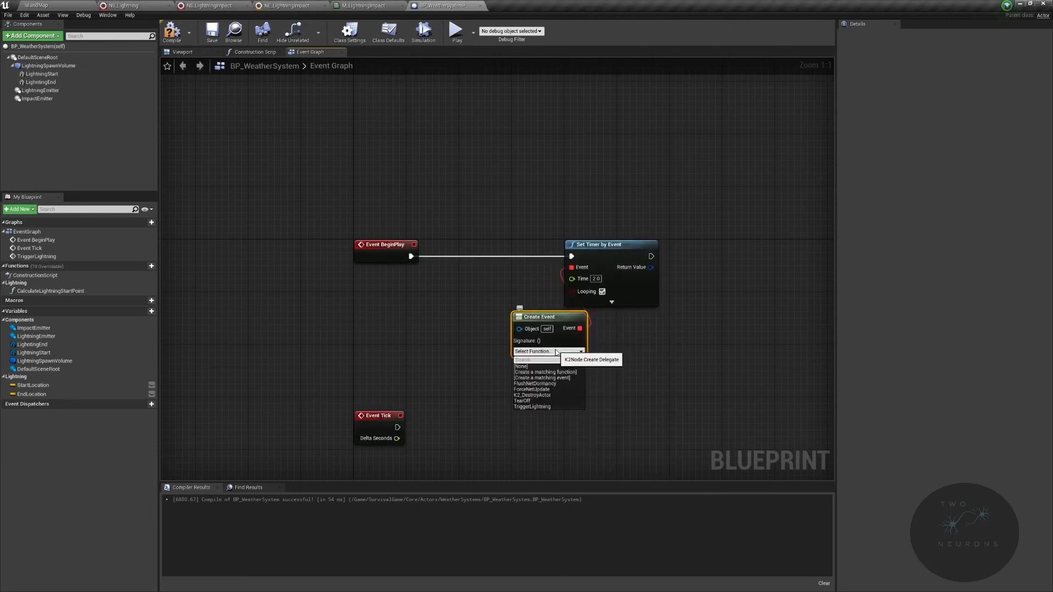
text(trigger)
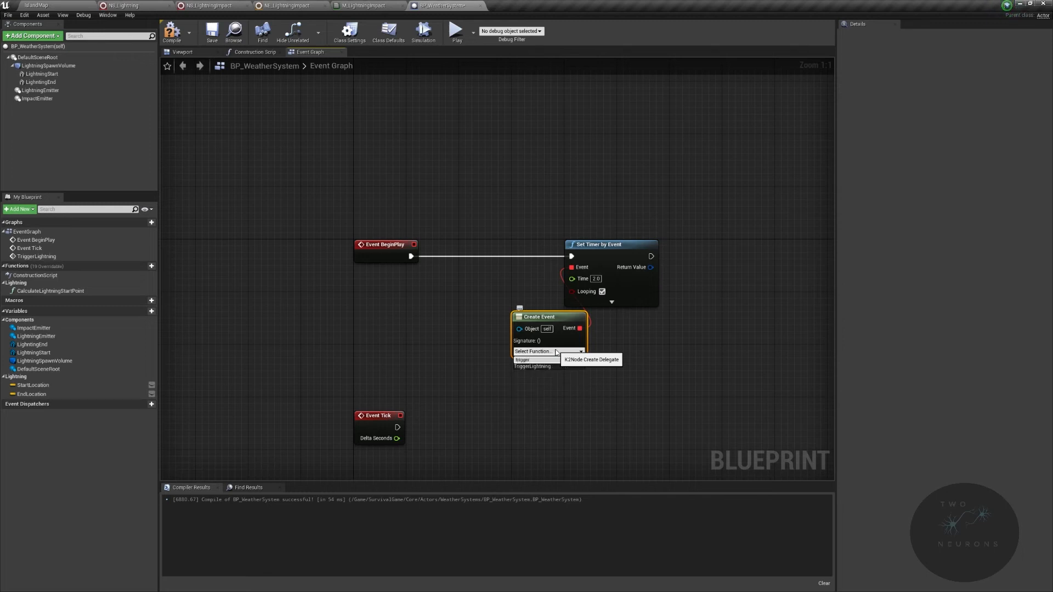
click(549, 366)
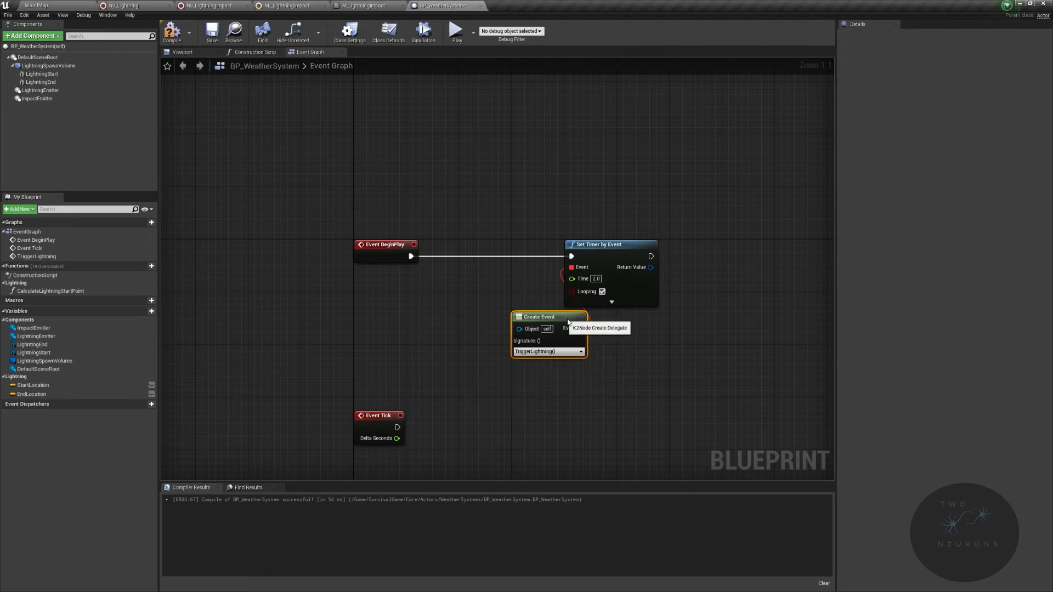
- Place the Create Event node directly under Set Timer by Event, and compile and save BP_WeatherSystem
drag(567, 321, 620, 320)
right_drag(643, 304, 605, 306)
click(168, 34)
key(ctrl+s)
- Place a BP_WeatherSystem actor in the island level and set its location to X 0, Y 0, Z -750
click(37, 6)
right_drag(384, 187, 386, 216)
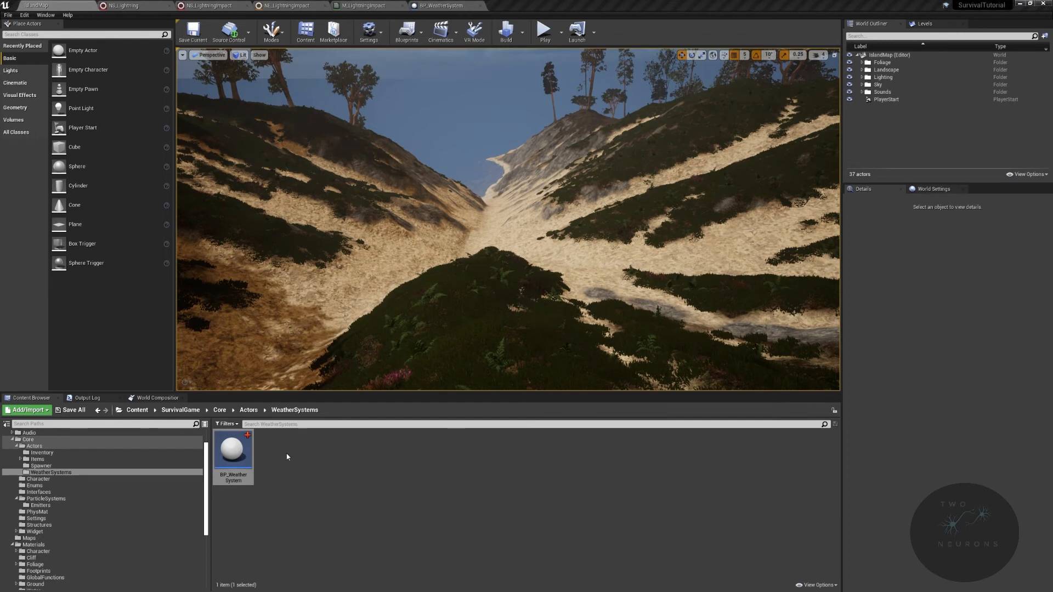
drag(233, 455, 479, 286)
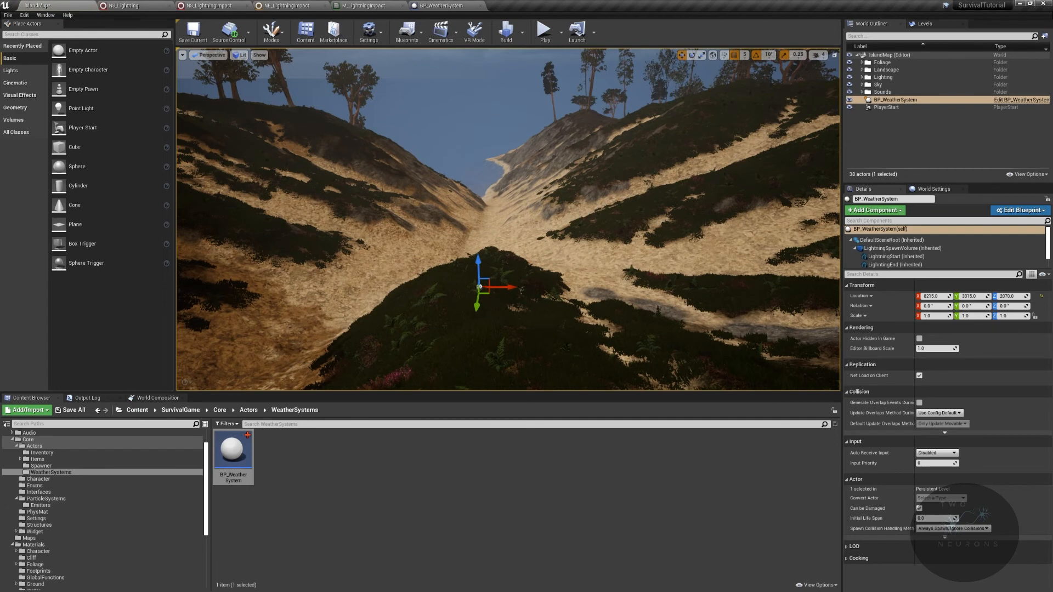
click(942, 296)
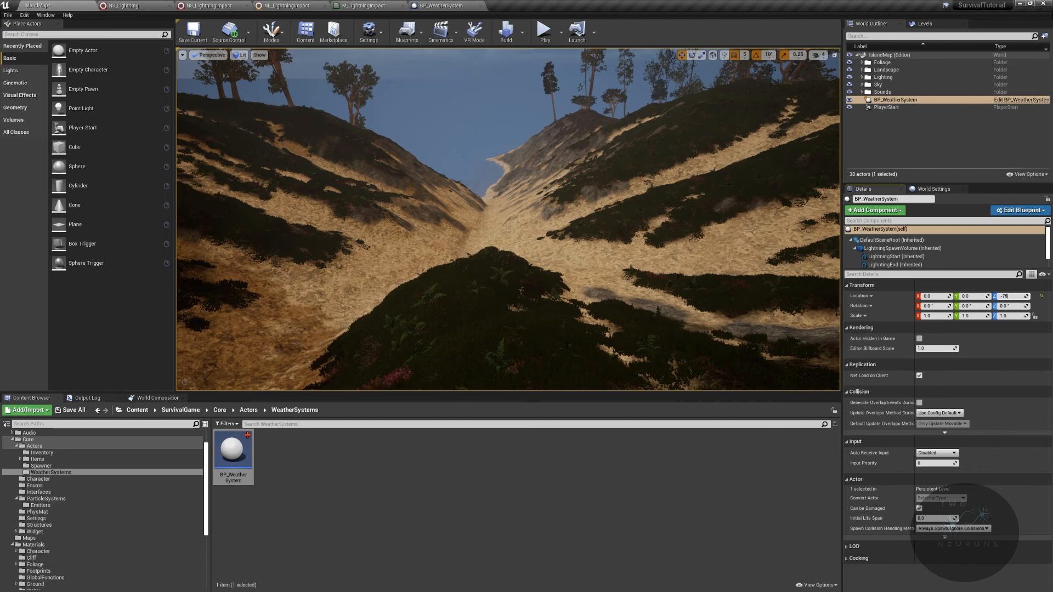
- Check the LightningSpawnVolume's placement above the island and file the BP_WeatherSystem actor in the Sky folder
right_drag(493, 173, 594, 181)
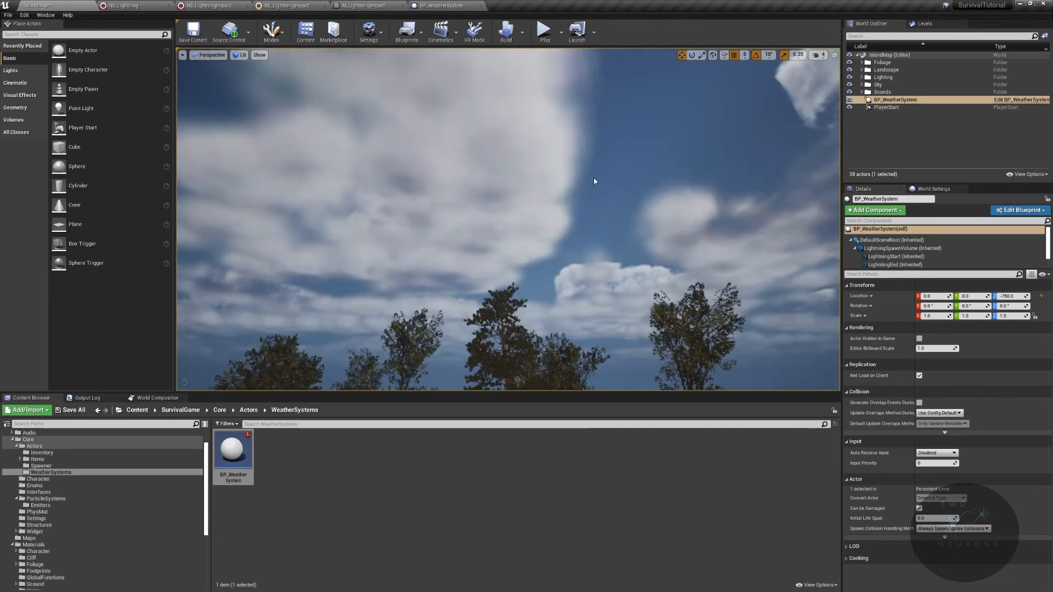
click(926, 250)
right_drag(658, 219, 587, 236)
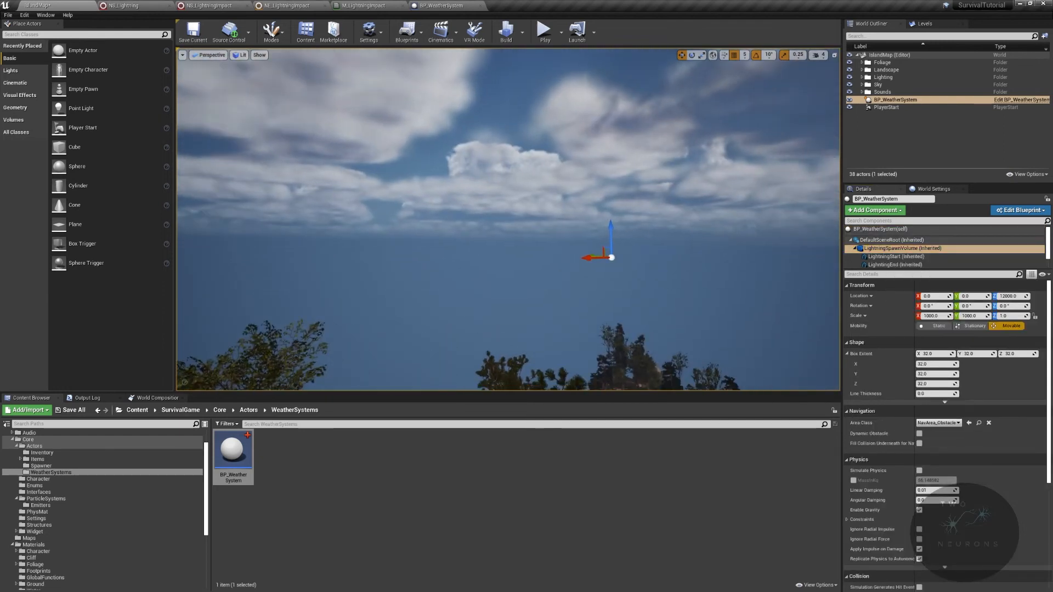
right_drag(658, 242, 494, 274)
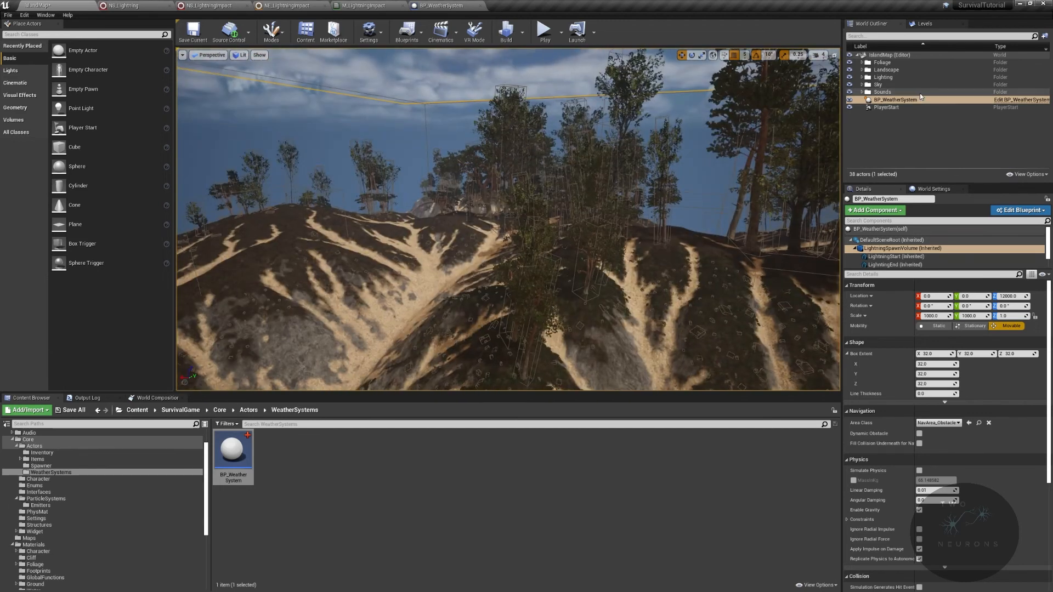
click(889, 101)
drag(889, 87, 887, 85)
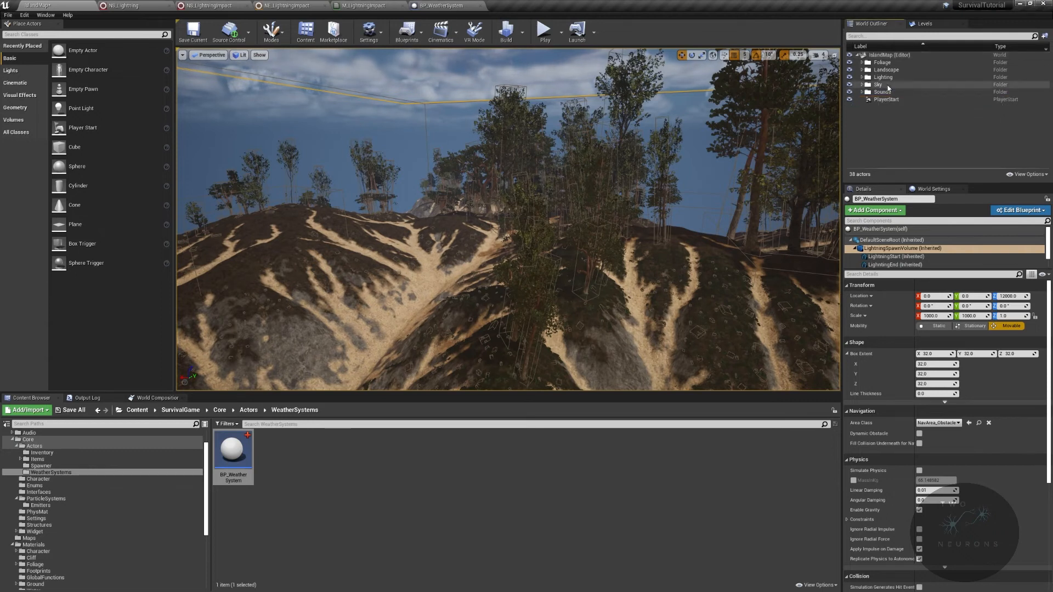
- Run the level in Simulate mode, view the whole island and check the running BP_WeatherSystem event graph
click(561, 32)
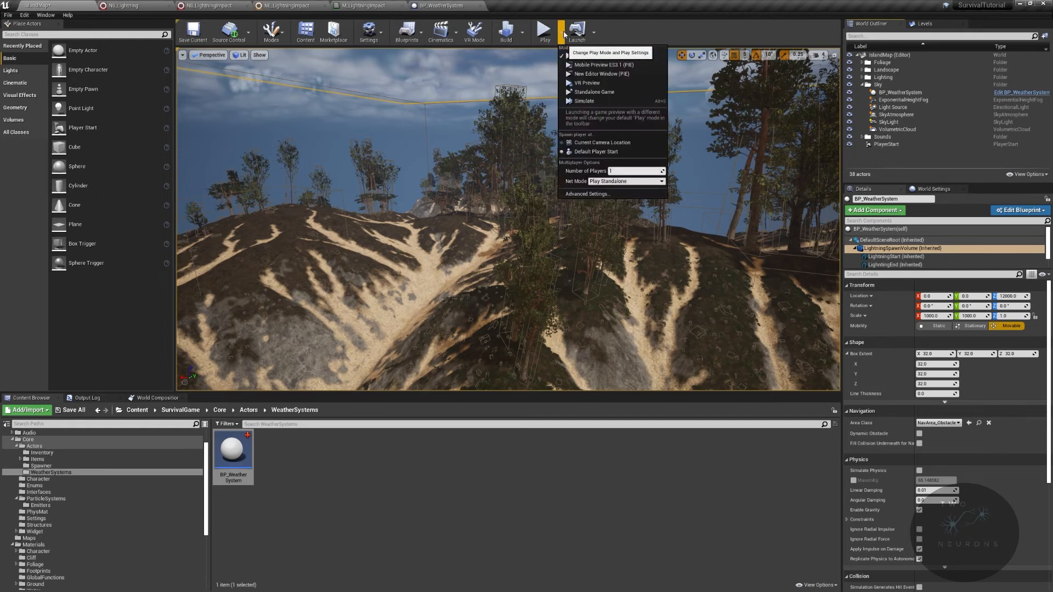
click(604, 102)
mouse_move(603, 102)
right_down()
mouse_move(510, 60)
mouse_move(587, 91)
mouse_move(565, 108)
mouse_move(609, 116)
mouse_move(590, 116)
right_up()
key(s)
click(438, 10)
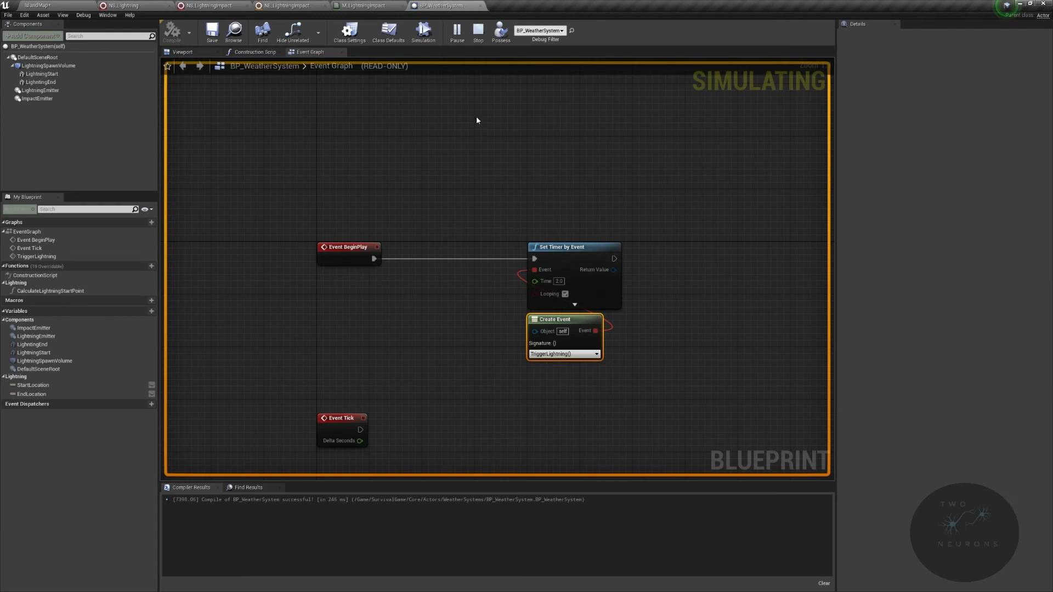
right_drag(461, 268, 0, 297)
click(37, 5)
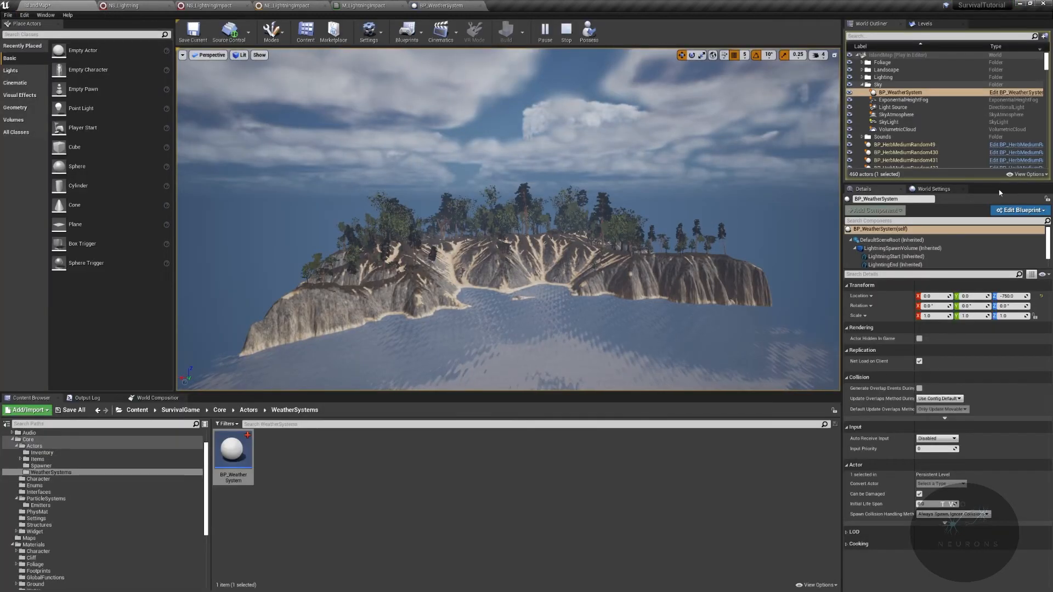
- Repeatedly focus the view on the LighntingEnd component and look around the island to examine where the simulated lightning strikes
click(914, 265)
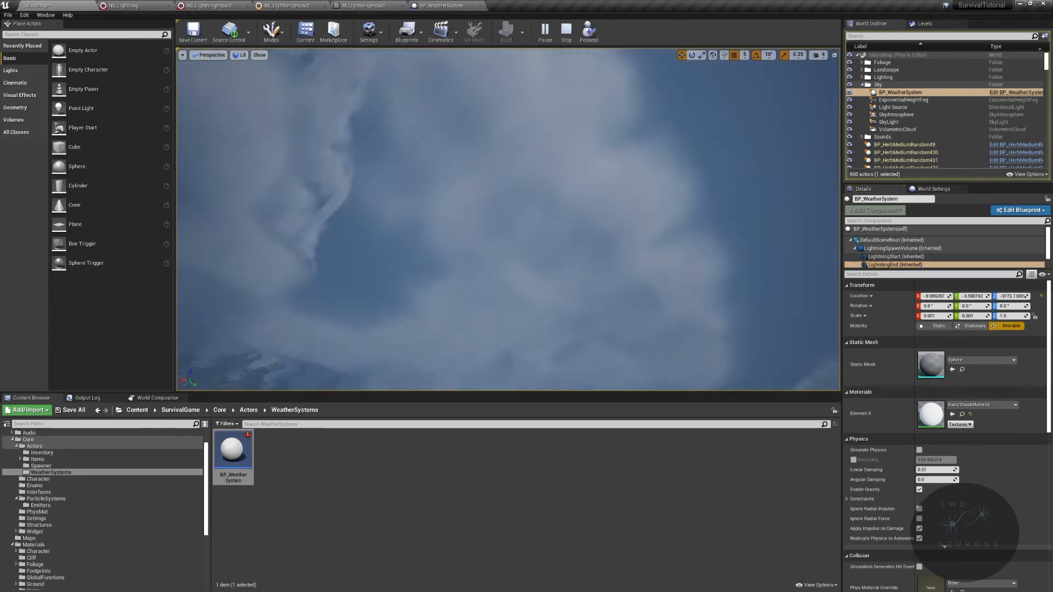
double_click(927, 265)
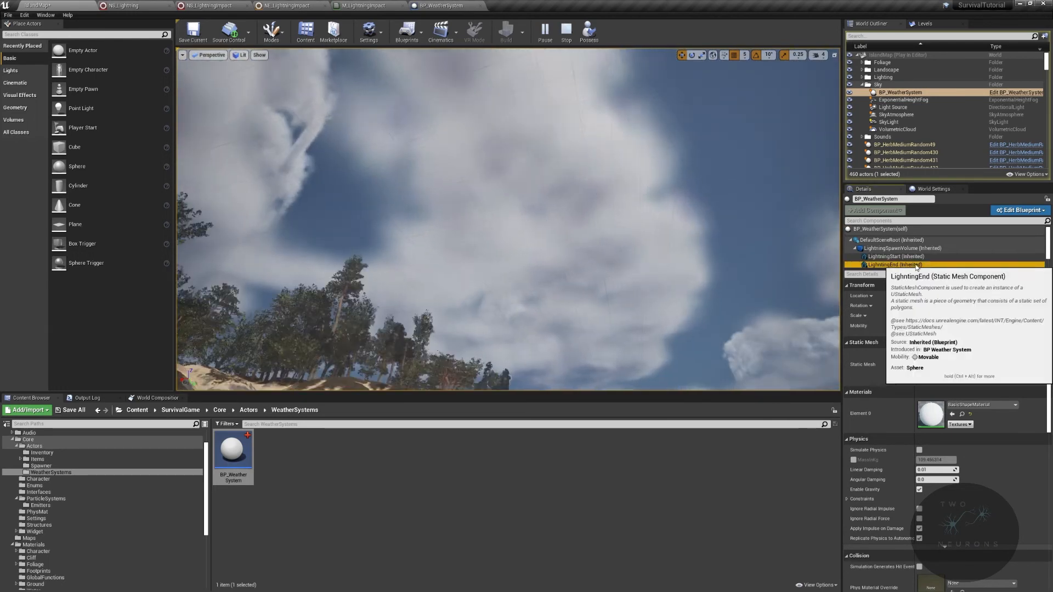
key(s)
right_drag(660, 206, 683, 249)
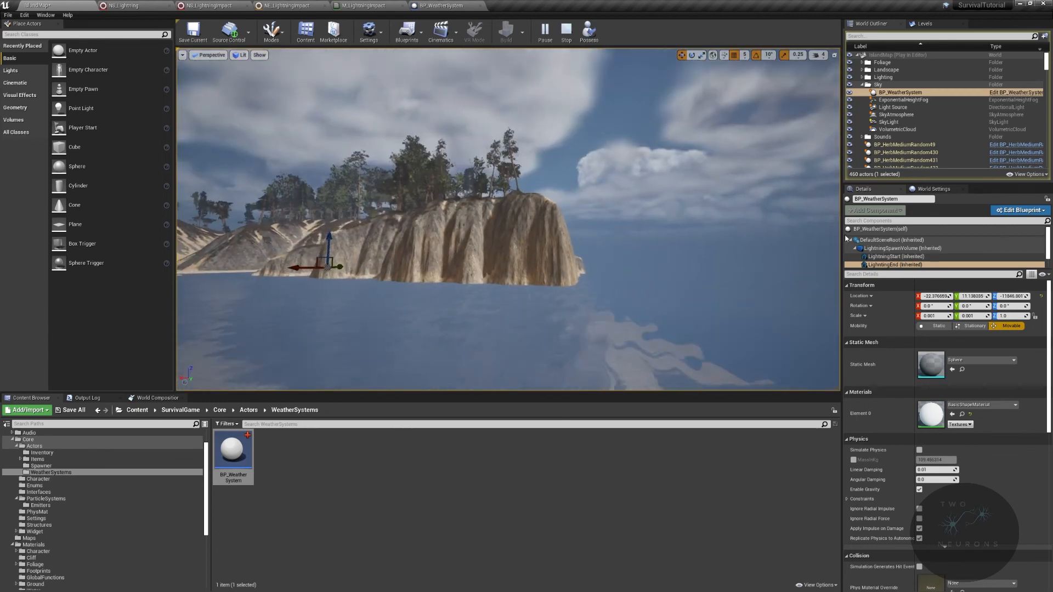
double_click(907, 265)
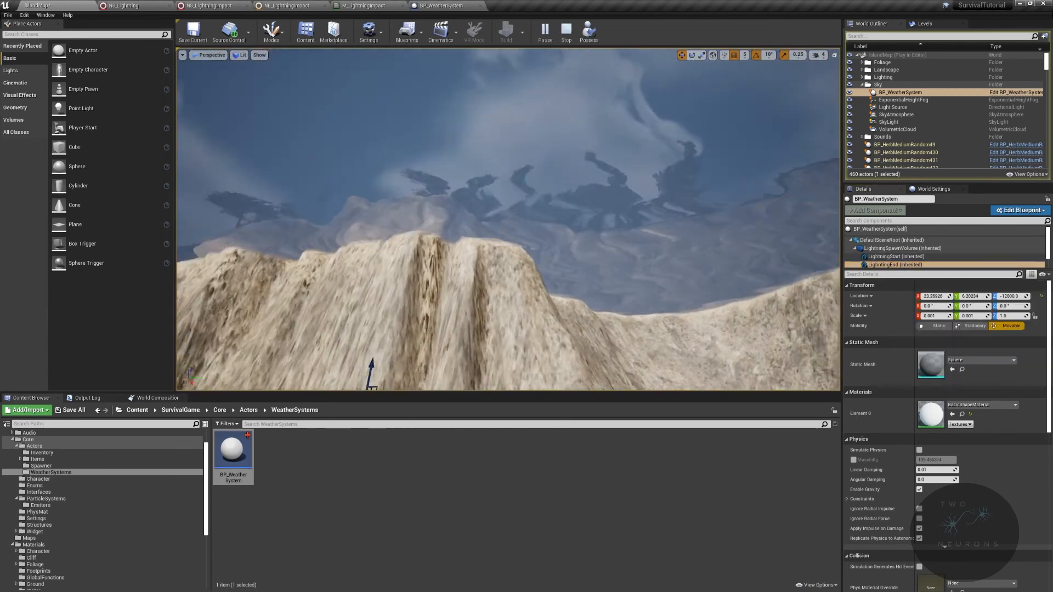
key(s)
mouse_move(658, 209)
right_down()
mouse_move(661, 268)
mouse_move(664, 225)
right_up()
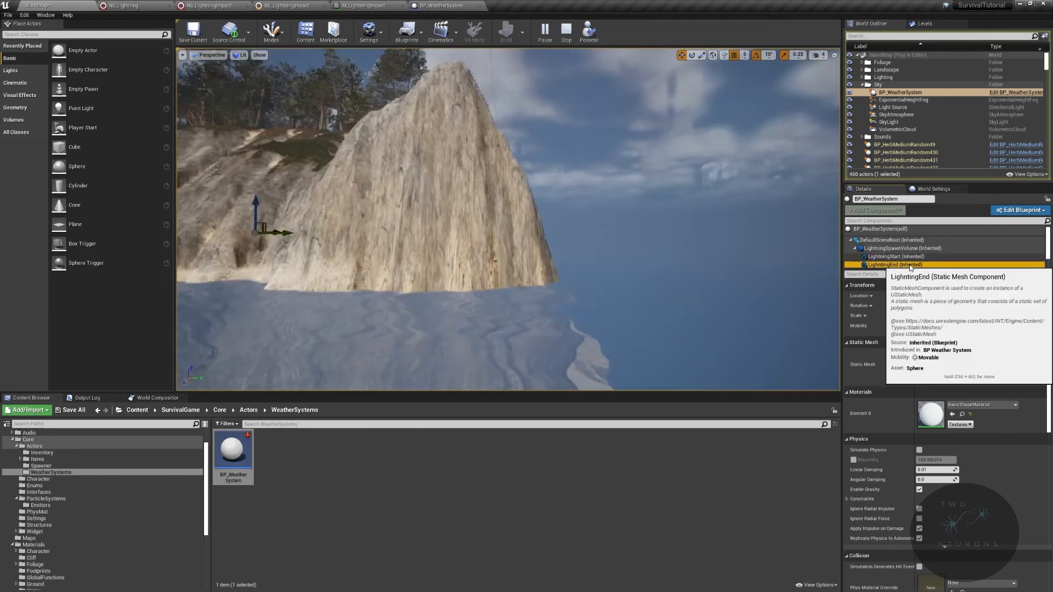
double_click(910, 265)
right_drag(742, 192, 603, 192)
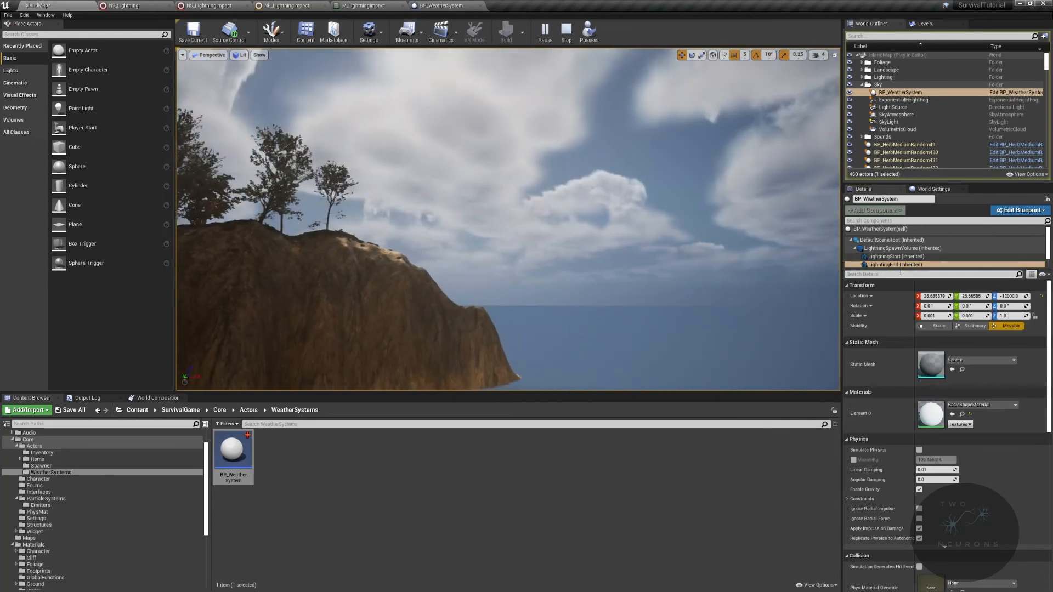
double_click(879, 265)
mouse_move(740, 224)
right_down()
mouse_move(734, 159)
mouse_move(740, 236)
right_up()
double_click(875, 266)
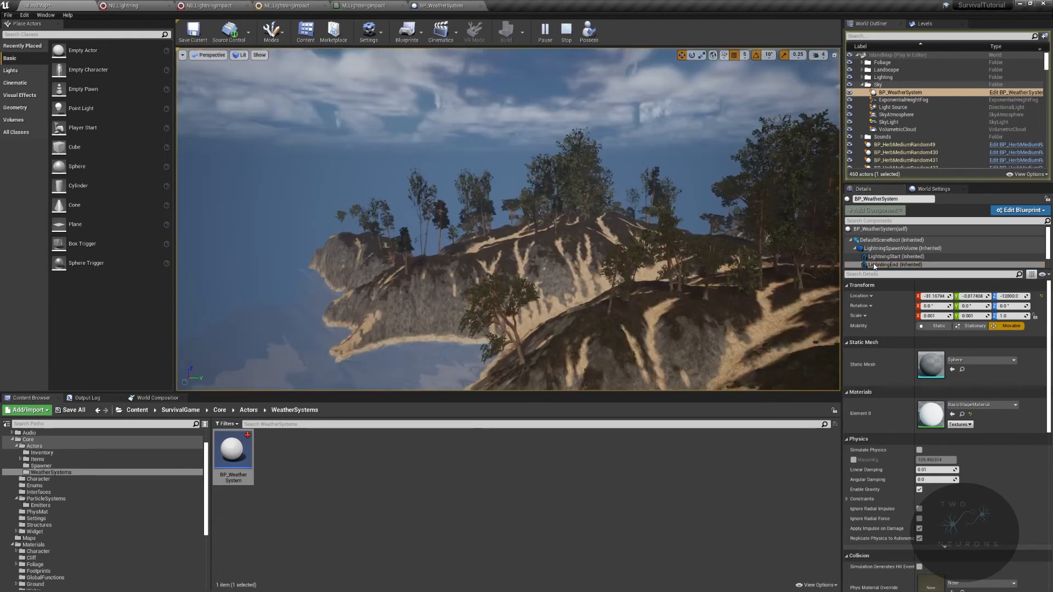
double_click(874, 266)
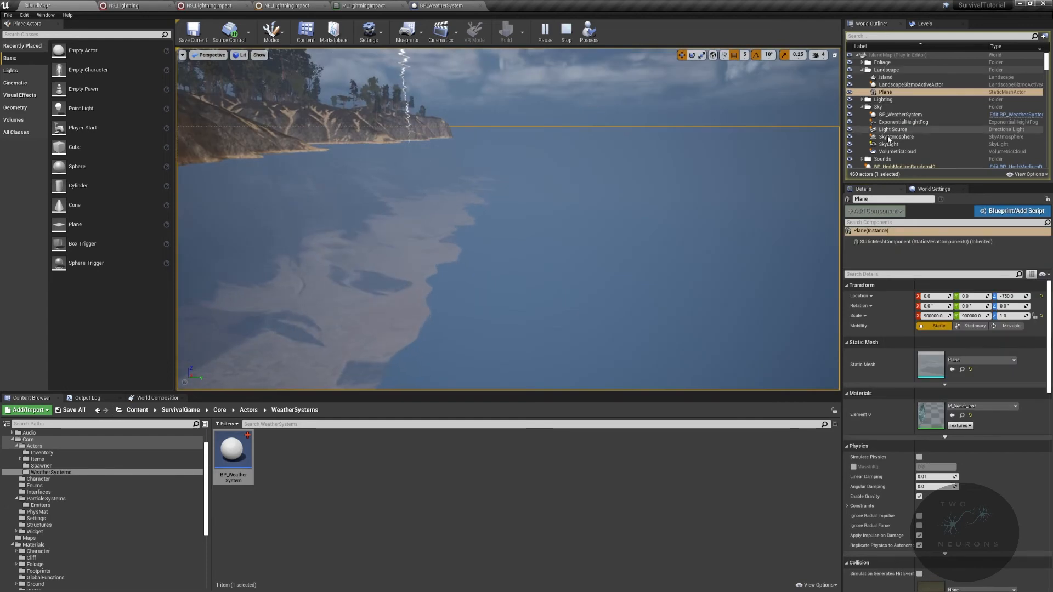
scroll(899, 146, down, 2)
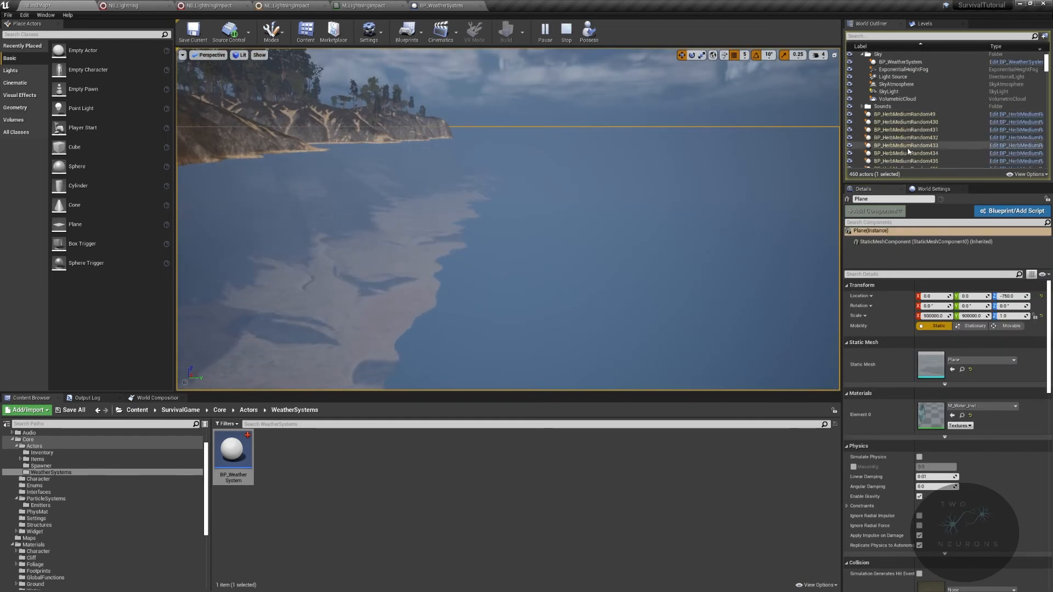
- Check the sky actors in the running simulation, focus repeatedly on BP_WeatherSystem's LighntingEnd component to examine strike locations, and stop the simulation
scroll(956, 155, down, 10)
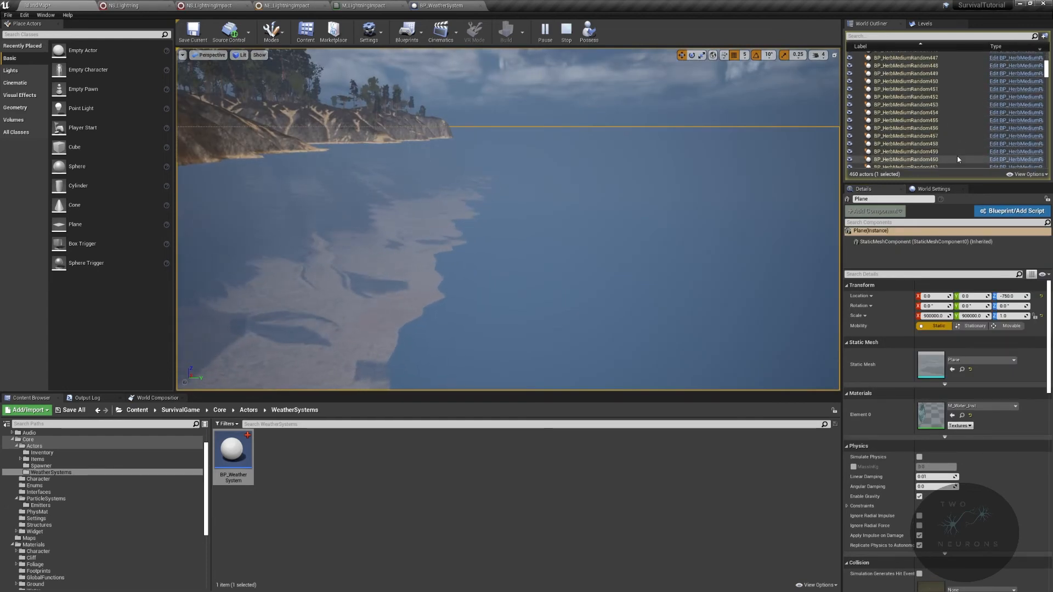
scroll(958, 163, up, 10)
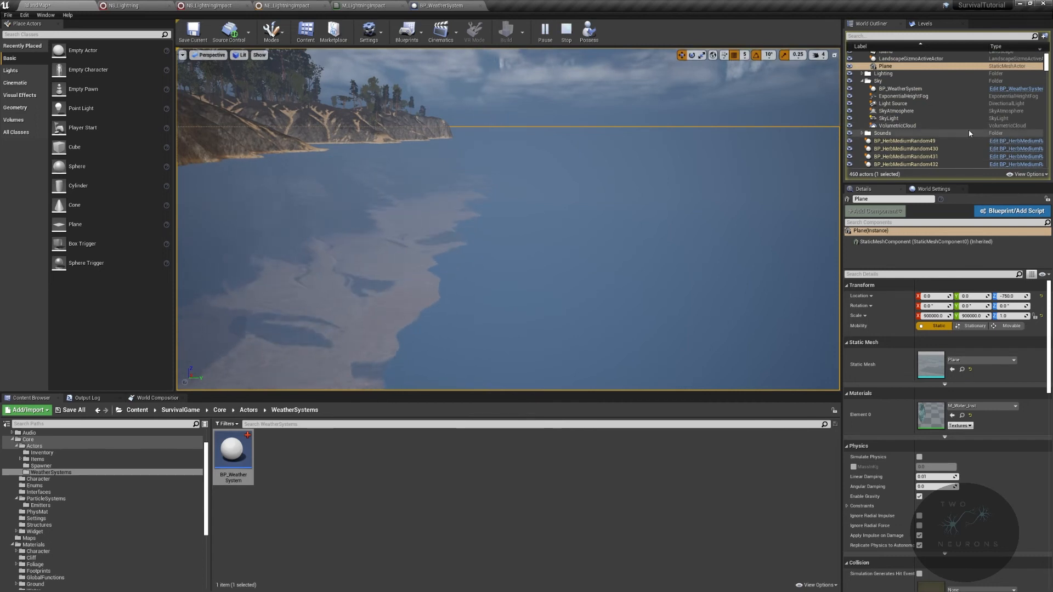
click(892, 104)
click(899, 118)
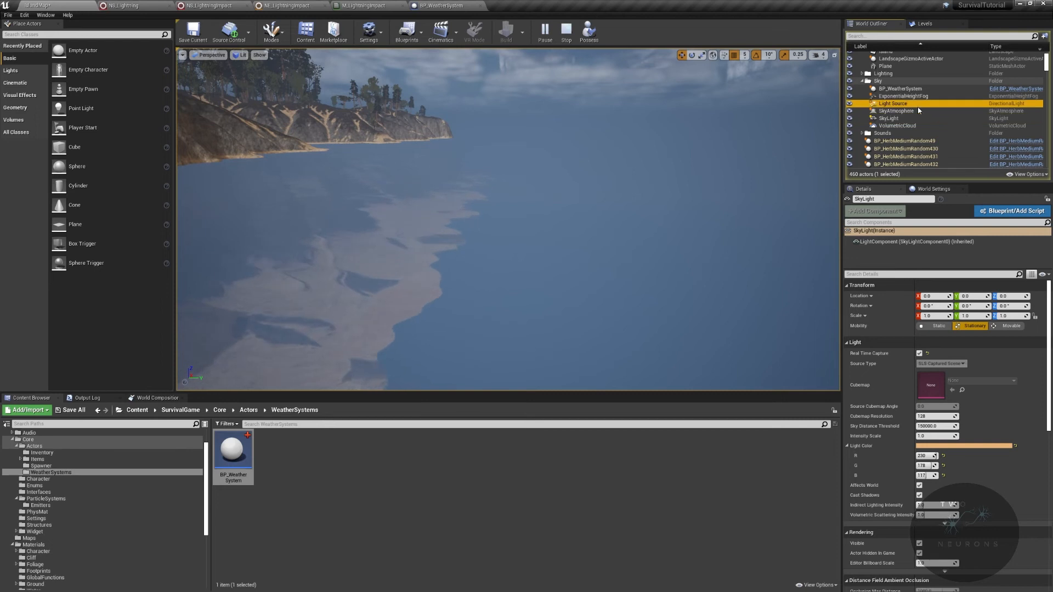
click(917, 106)
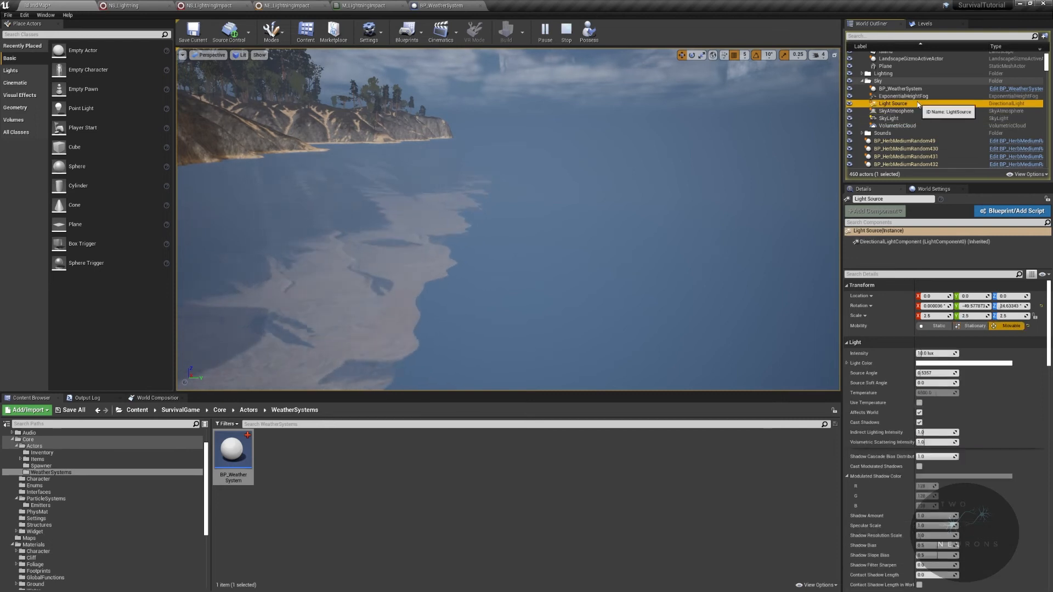
click(916, 89)
double_click(888, 264)
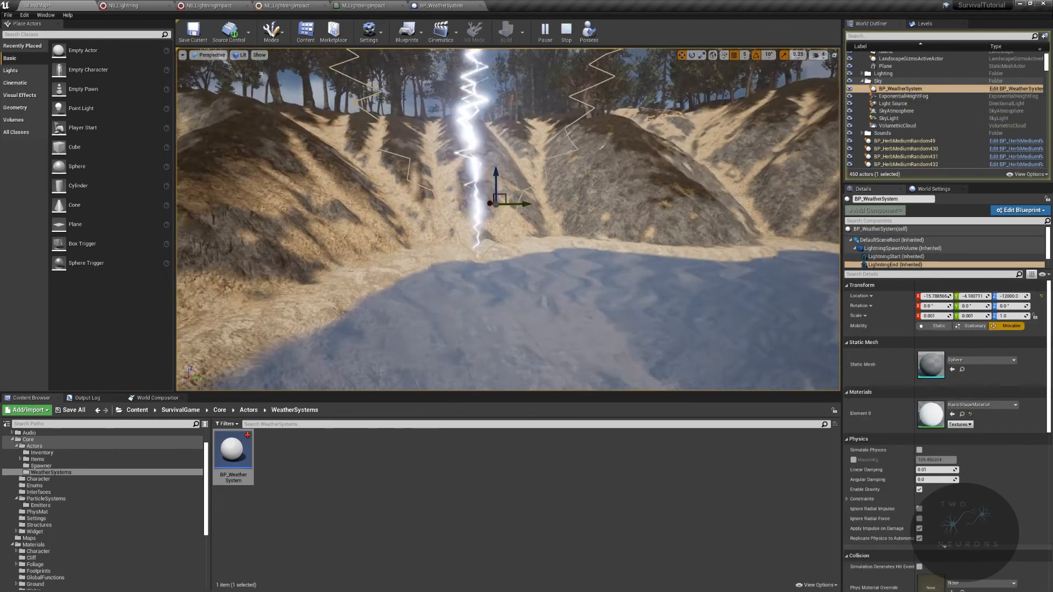
right_drag(766, 239, 766, 239)
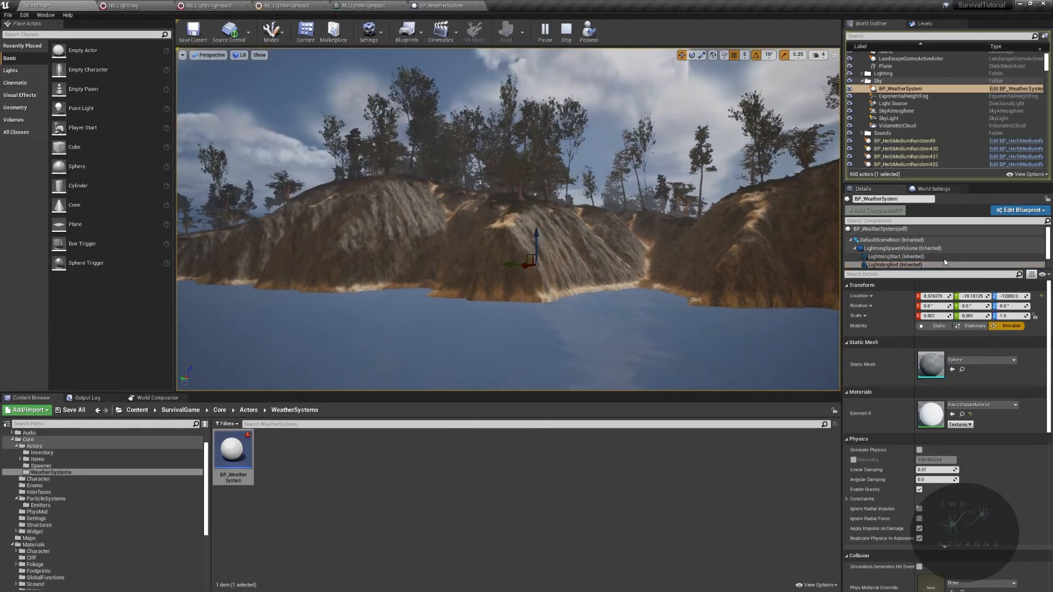
double_click(920, 267)
right_drag(677, 196, 676, 196)
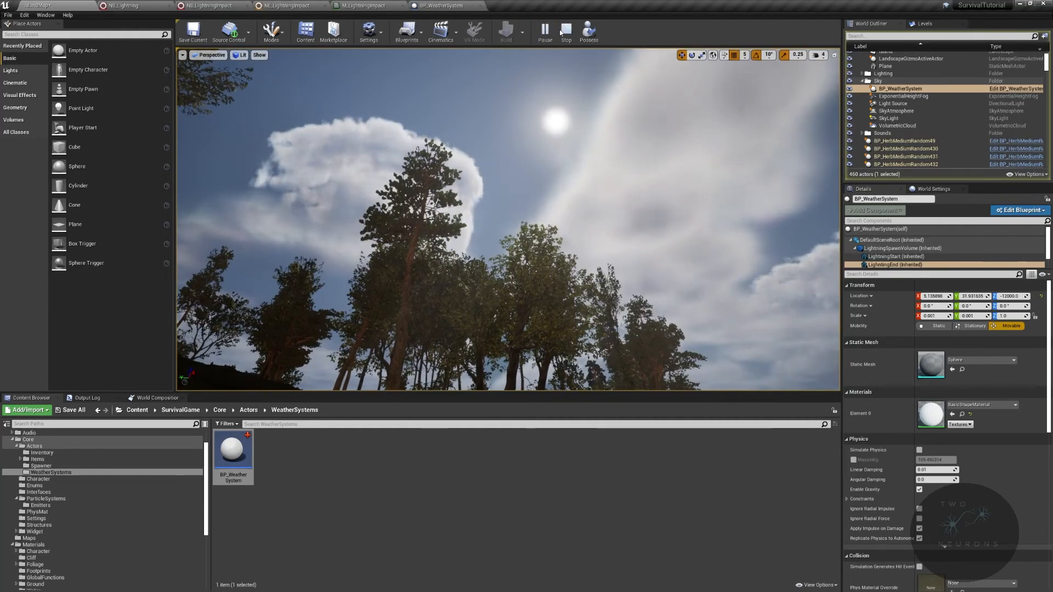
click(562, 33)
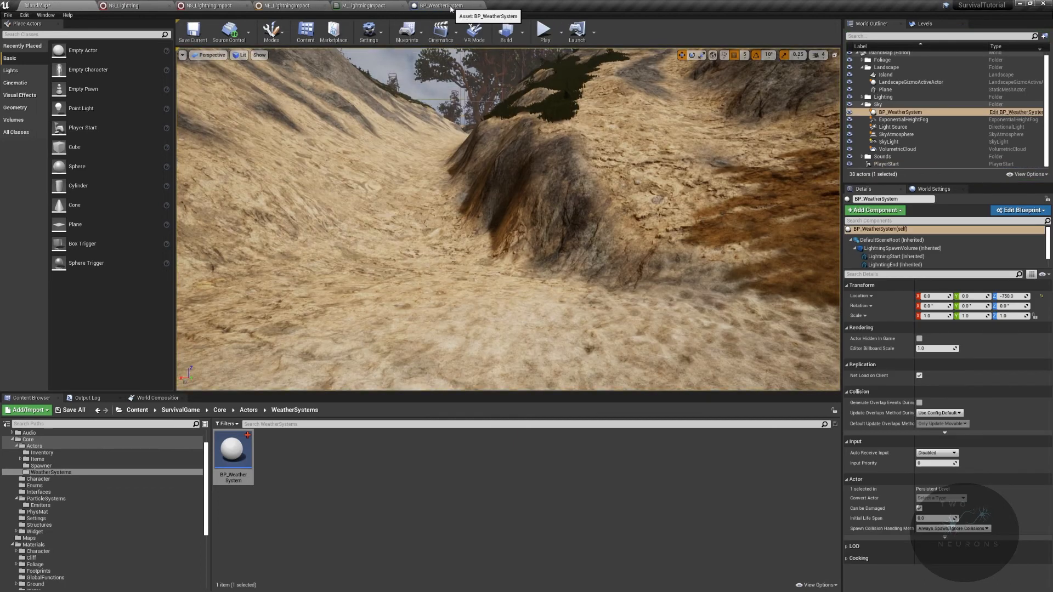
- Examine the TriggerLightning node chain in the BP_WeatherSystem event graph, from the debugging Delay back to its start
click(450, 7)
scroll(376, 223, up, 4)
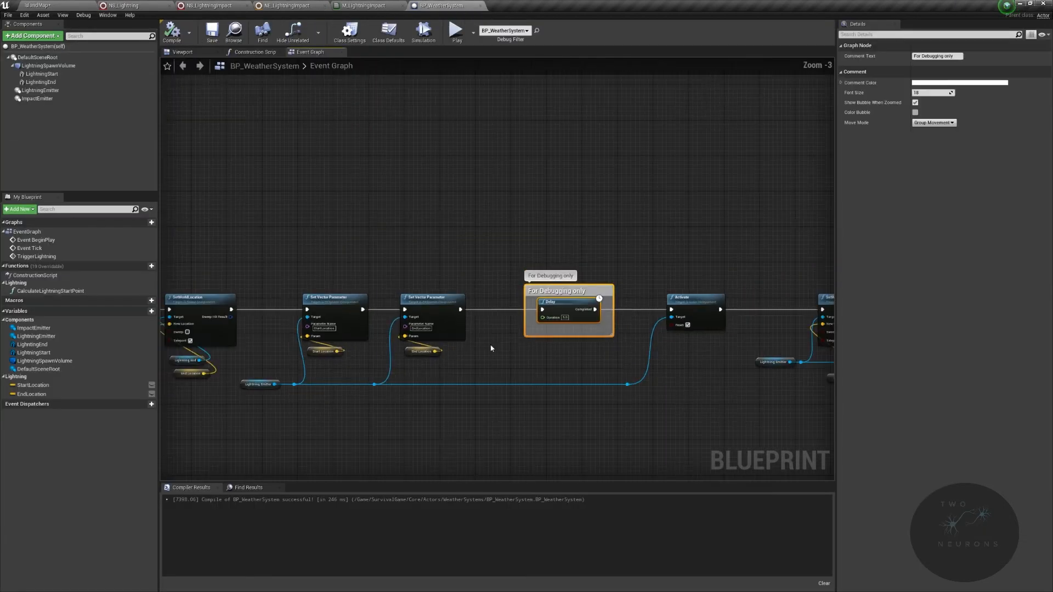
right_drag(491, 348, 731, 409)
scroll(686, 351, down, 5)
right_drag(443, 236, 651, 212)
scroll(598, 242, up, 5)
right_drag(567, 368, 528, 74)
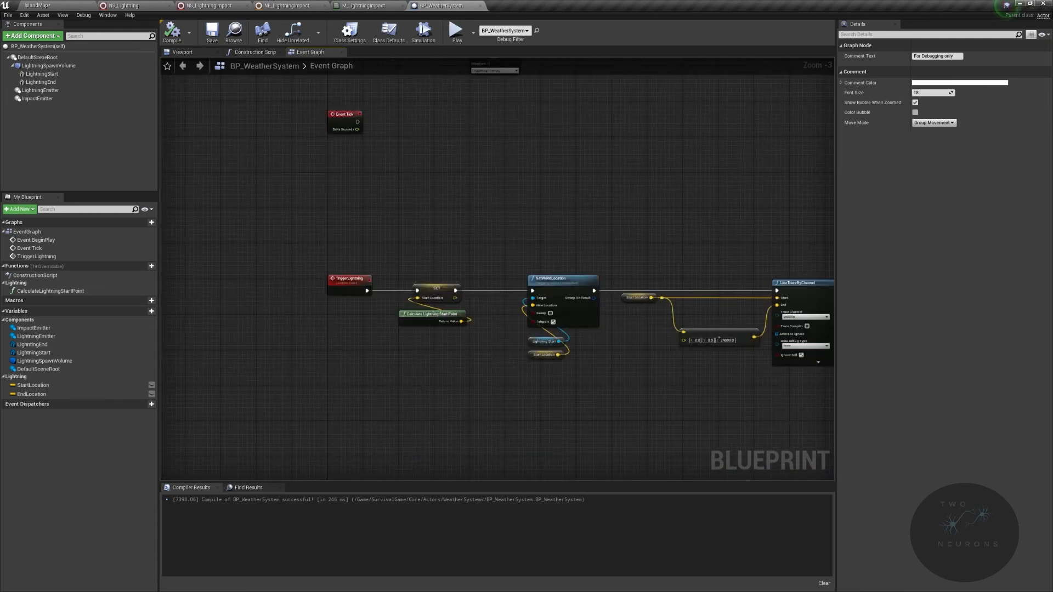
- Play the island level, watch the island from the air for lightning with BP_WeatherSystem selected, and stop the session
click(38, 5)
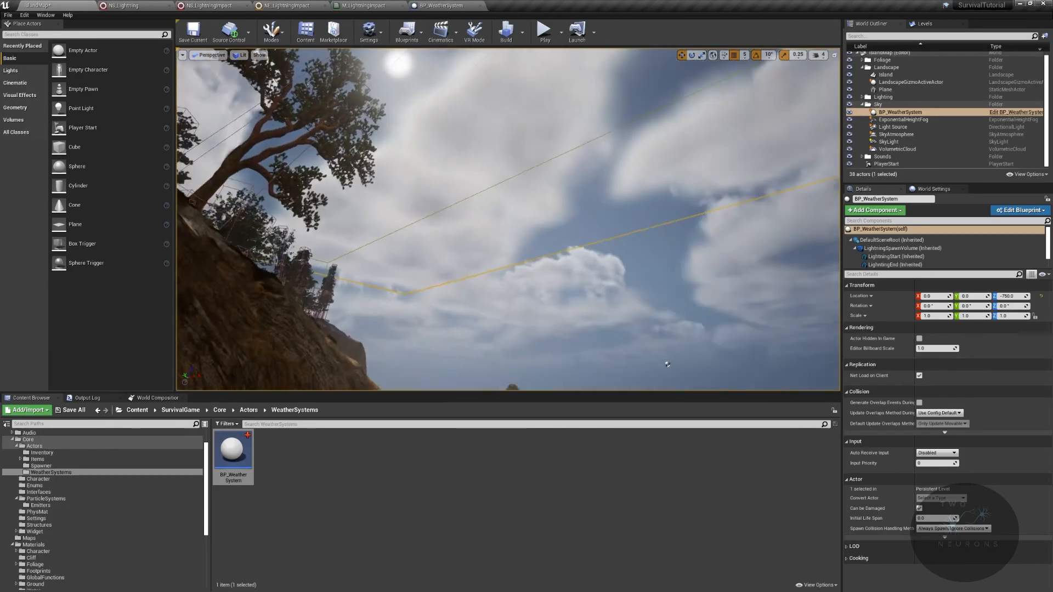
mouse_move(471, 143)
right_down()
mouse_move(449, 165)
mouse_move(494, 137)
mouse_move(470, 143)
right_up()
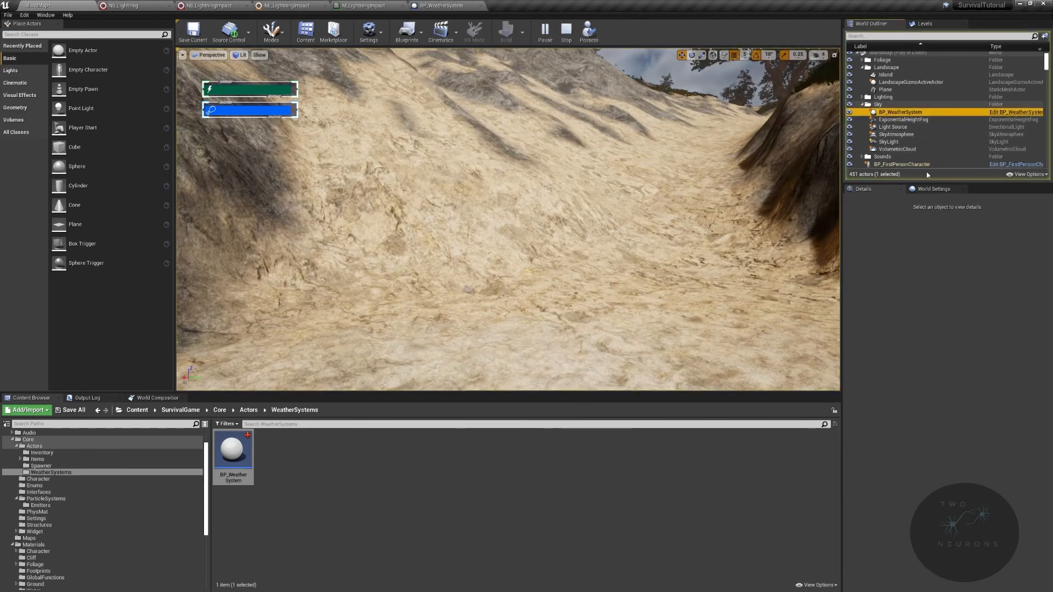
click(899, 111)
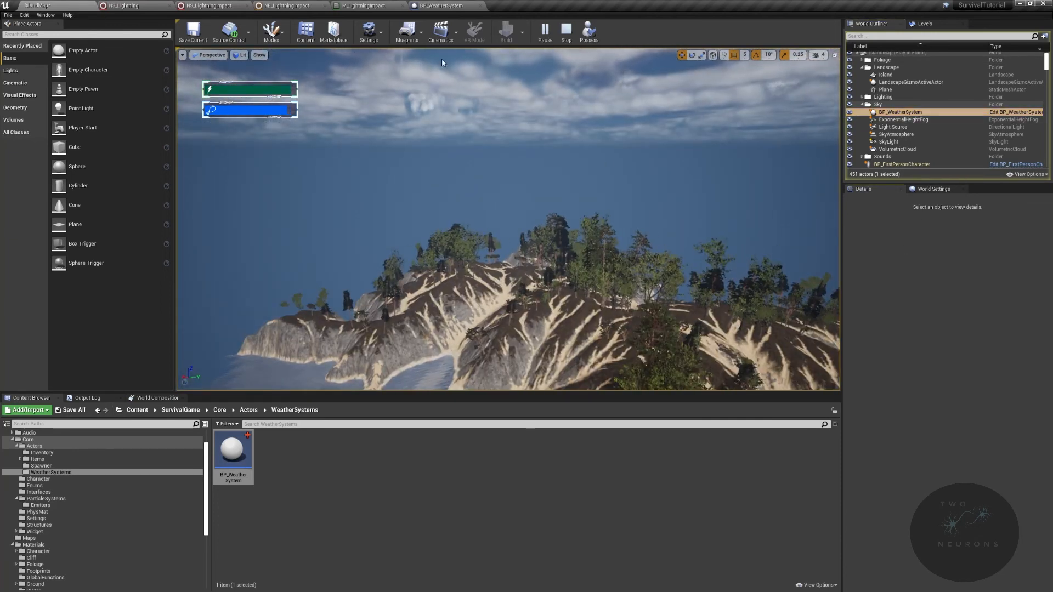
click(567, 34)
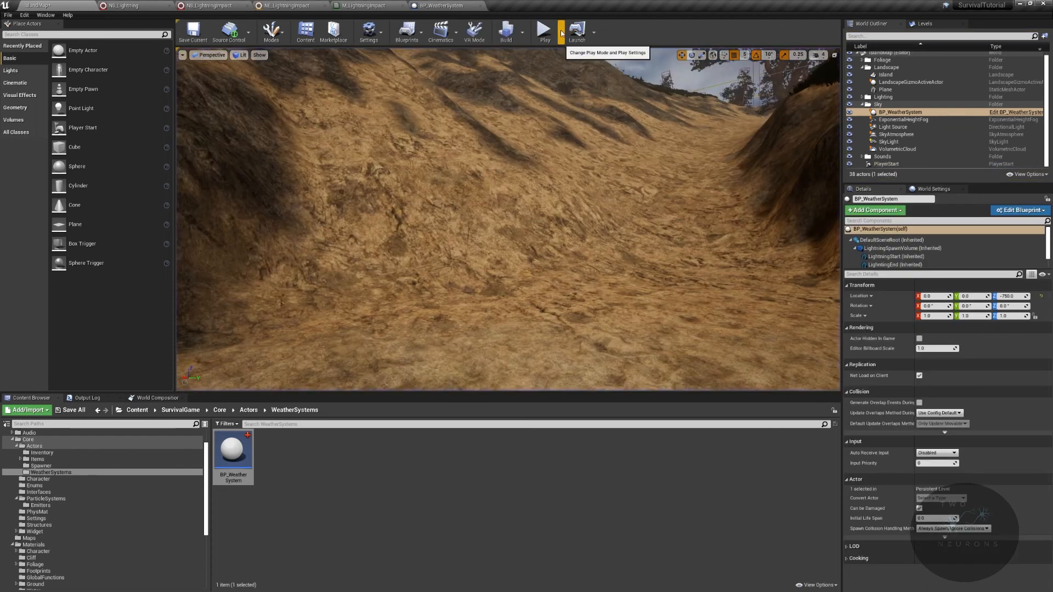
- Simulate the level again and focus repeatedly on the LighntingEnd component, looking around each location for the strike
click(562, 34)
click(600, 98)
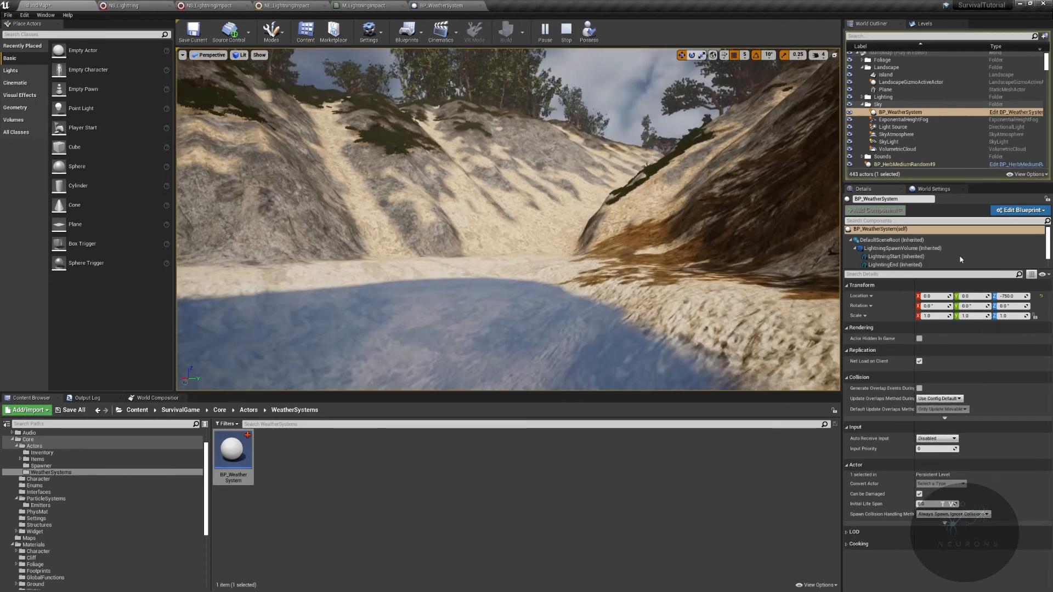
click(885, 265)
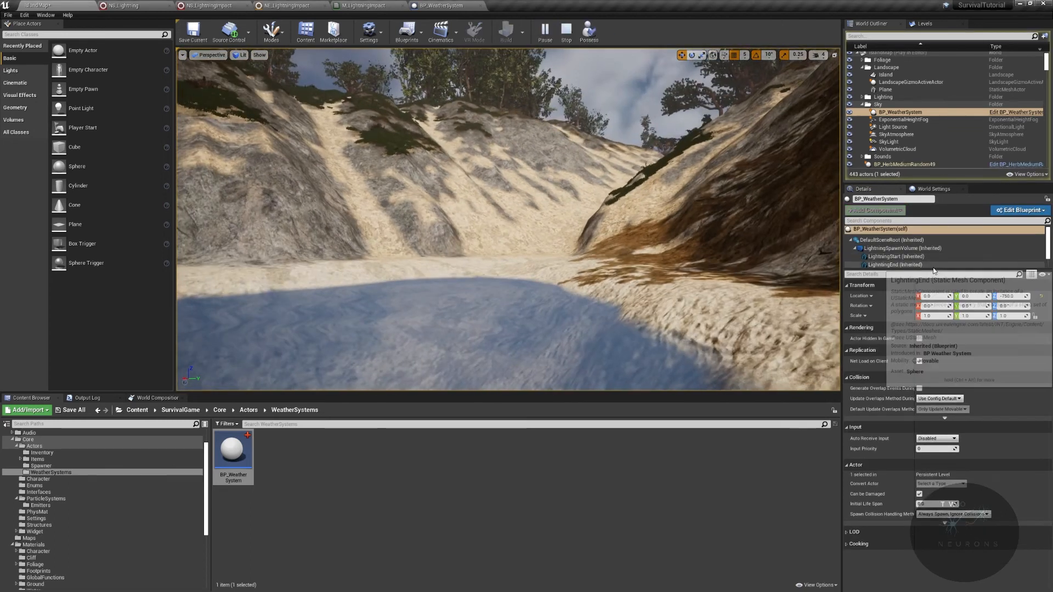
right_drag(792, 185, 834, 220)
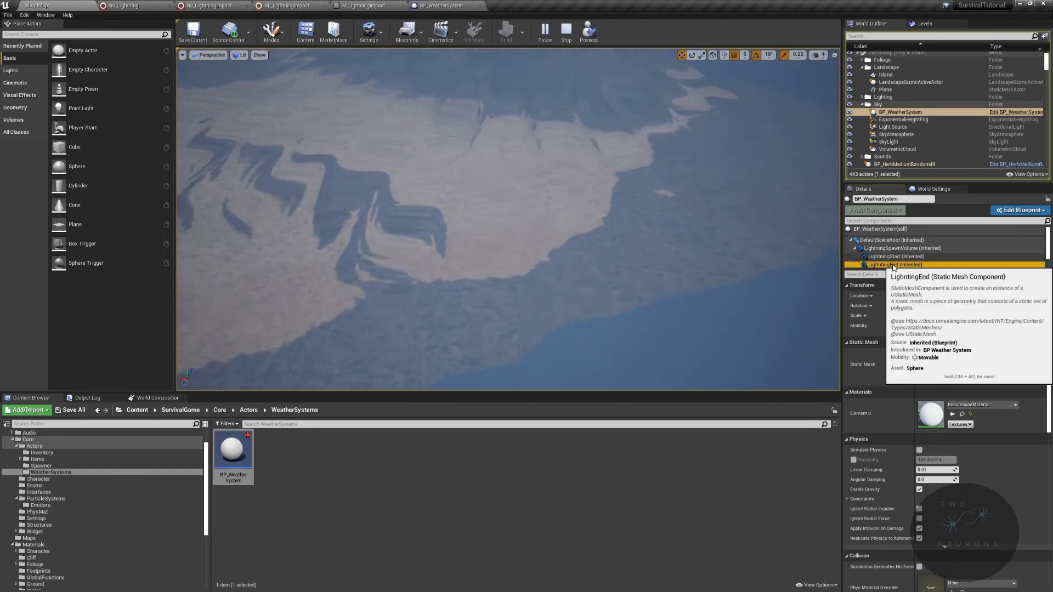
double_click(891, 266)
right_drag(686, 201, 817, 159)
right_drag(723, 222, 746, 297)
double_click(900, 266)
right_drag(564, 183, 447, 187)
click(879, 266)
double_click(879, 265)
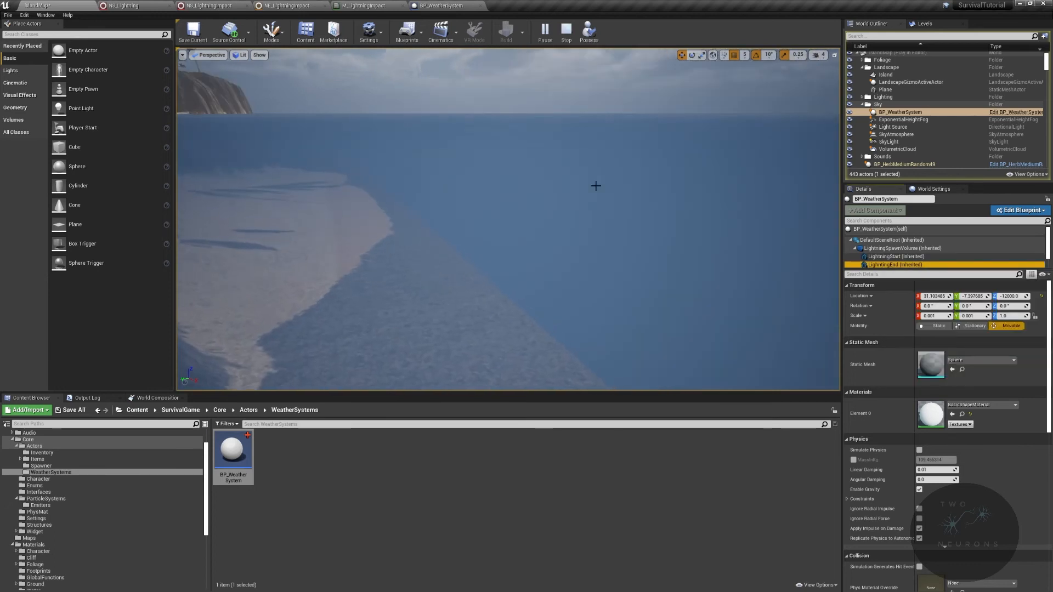
- Stop the simulation and reroute the EndLocation Set Vector Parameter execution directly to Activate, bypassing the debugging Delay in BP_WeatherSystem
click(431, 6)
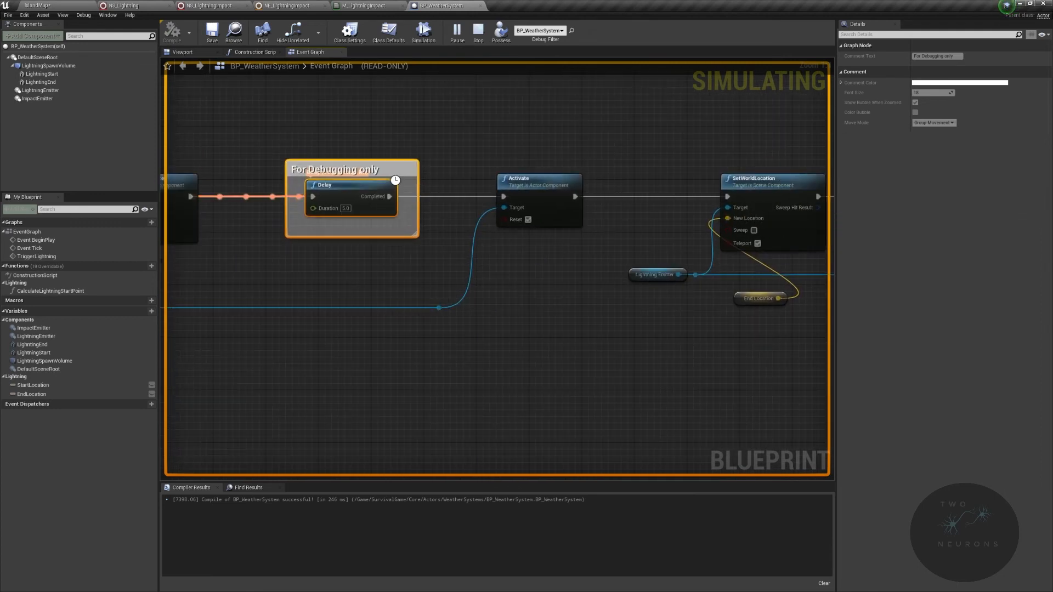
click(479, 44)
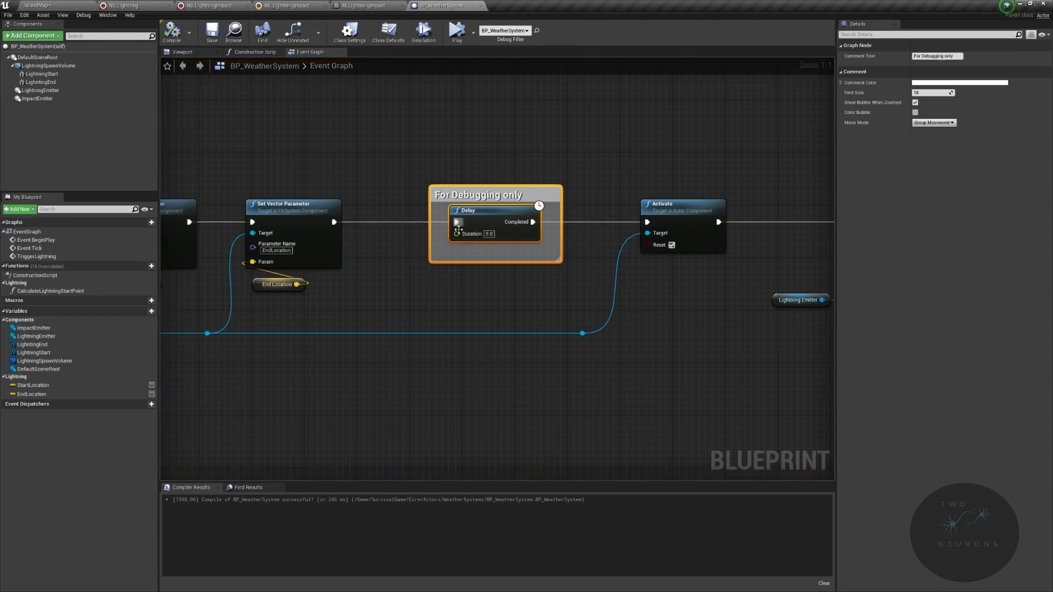
drag(459, 222, 641, 226)
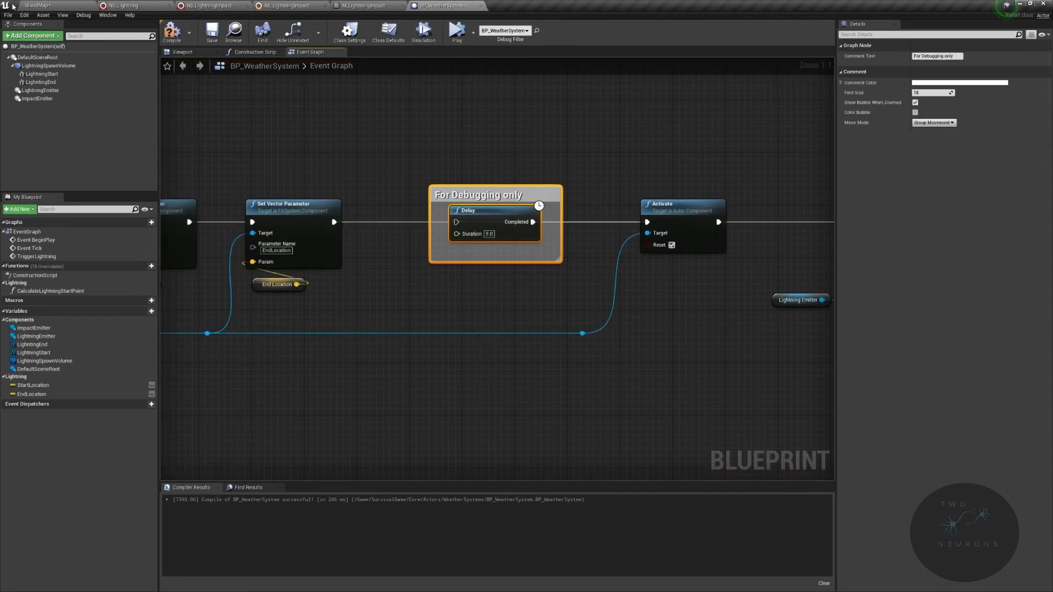
- Simulate the level with the Delay bypassed and focus on the LighntingEnd component to examine the bolt and impact effect
click(38, 6)
click(545, 32)
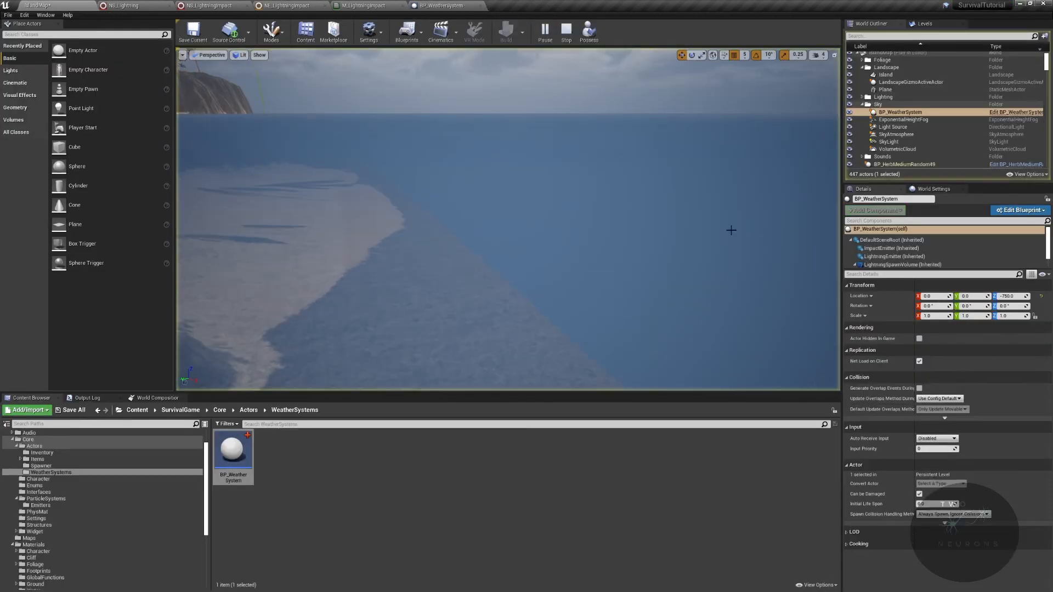
scroll(933, 261, down, 2)
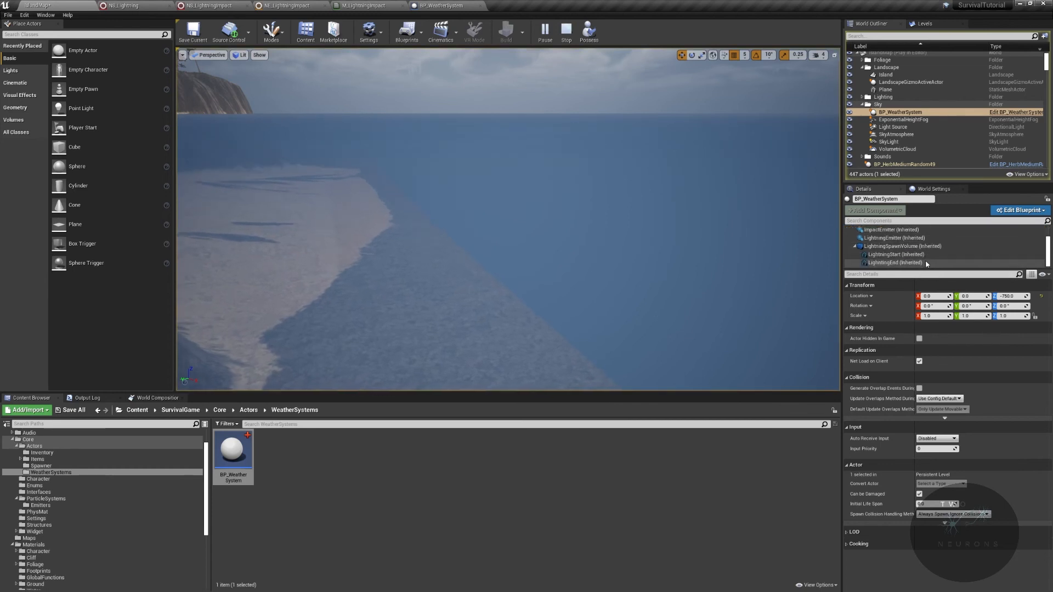
scroll(937, 265, up, 2)
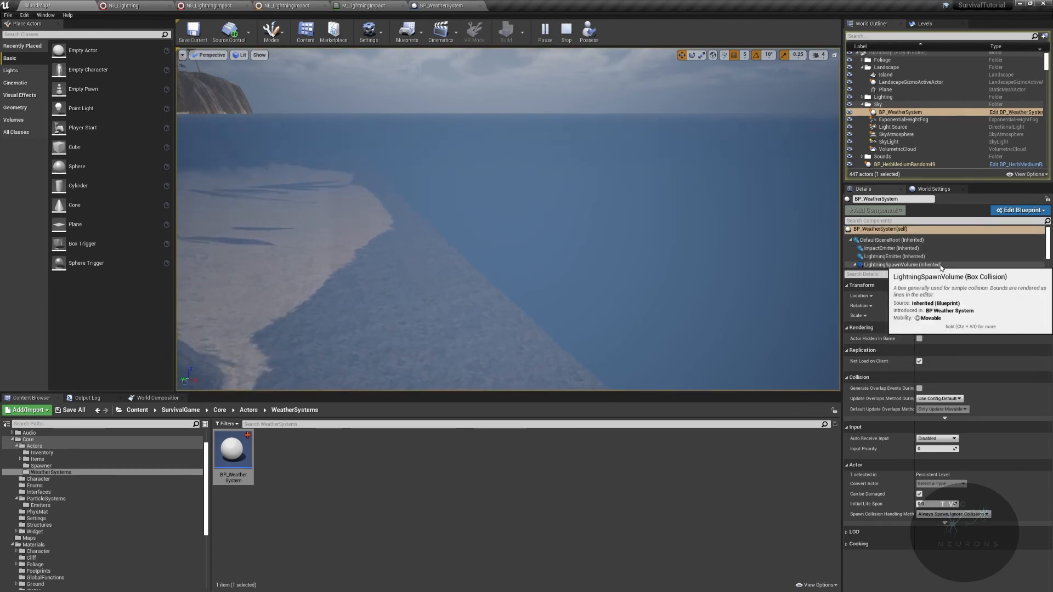
scroll(944, 263, down, 2)
click(888, 262)
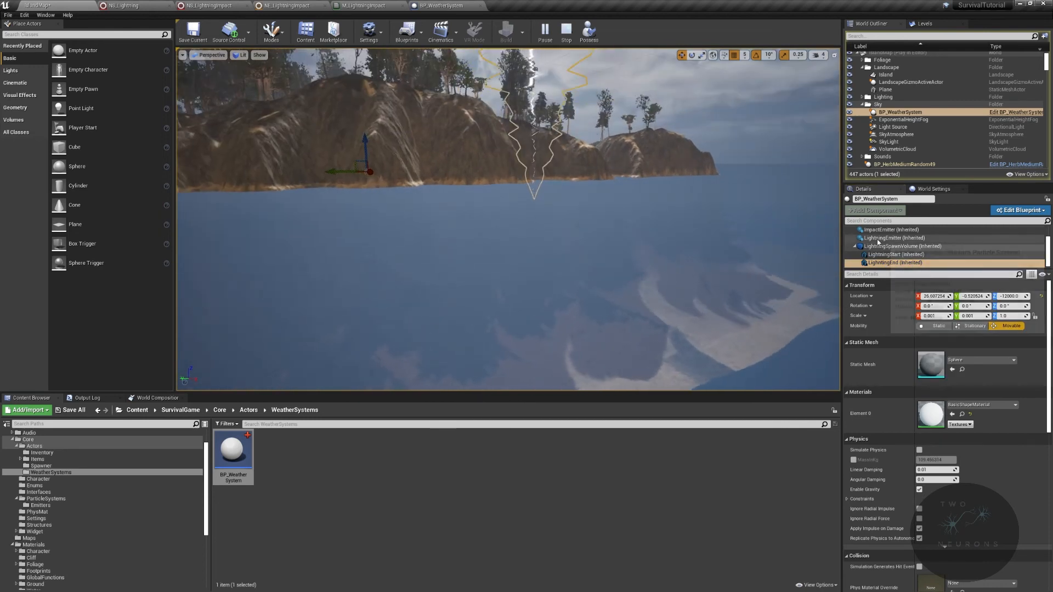
right_drag(812, 241, 712, 258)
double_click(917, 263)
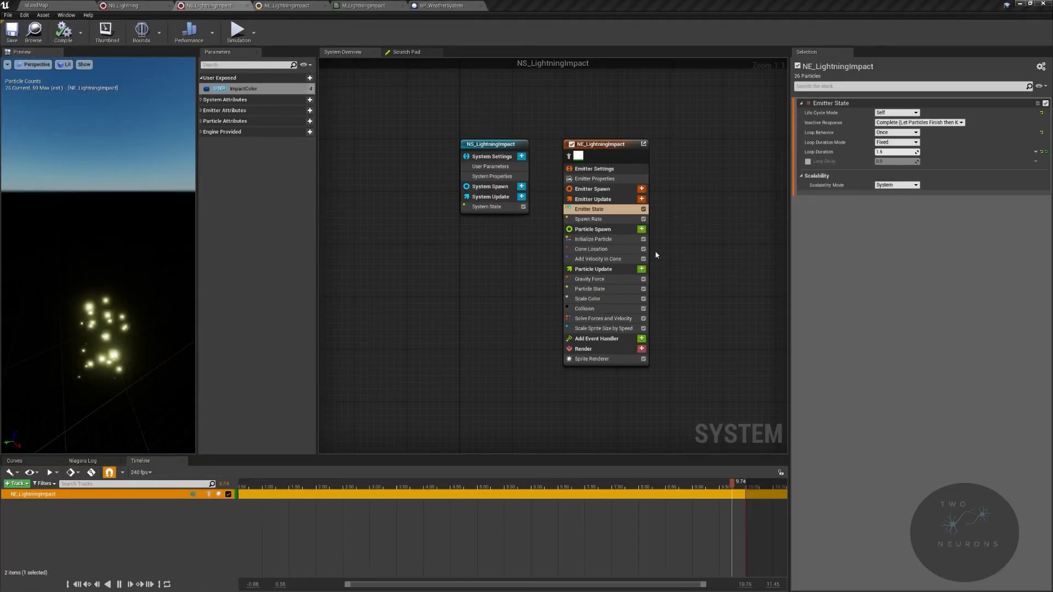
- Open the NE_LightningImpact source emitter, show its Cone Location module and add a user-exposed Vector parameter named ImpactLocation
click(644, 145)
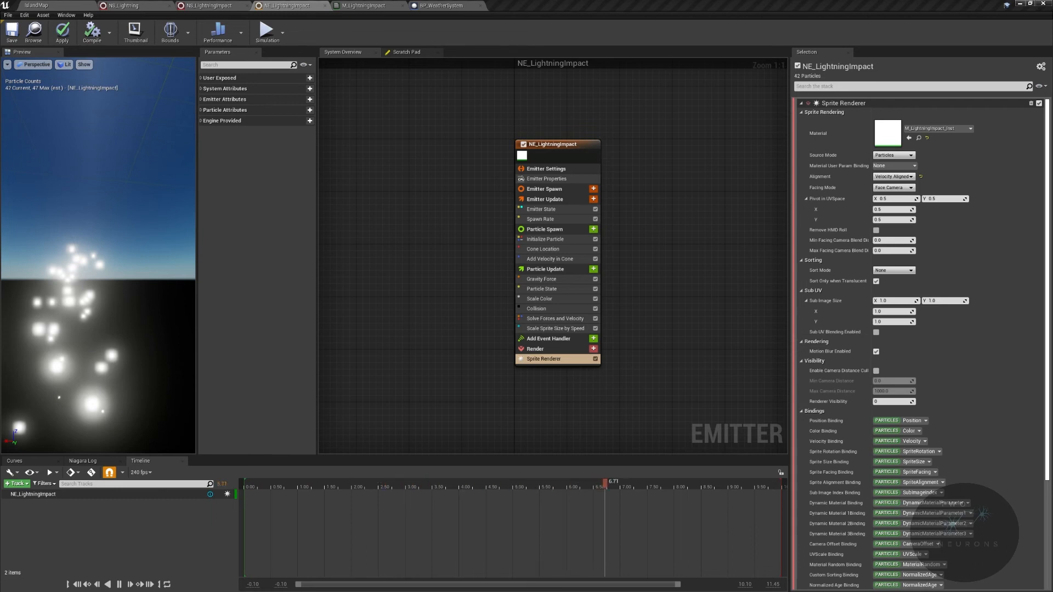
click(541, 251)
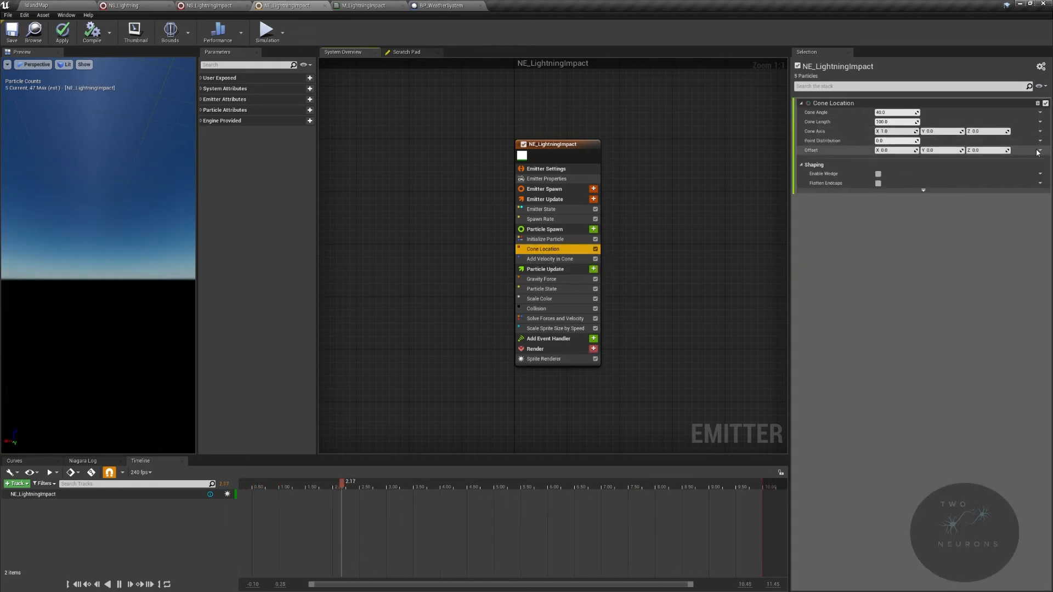
click(310, 78)
click(309, 79)
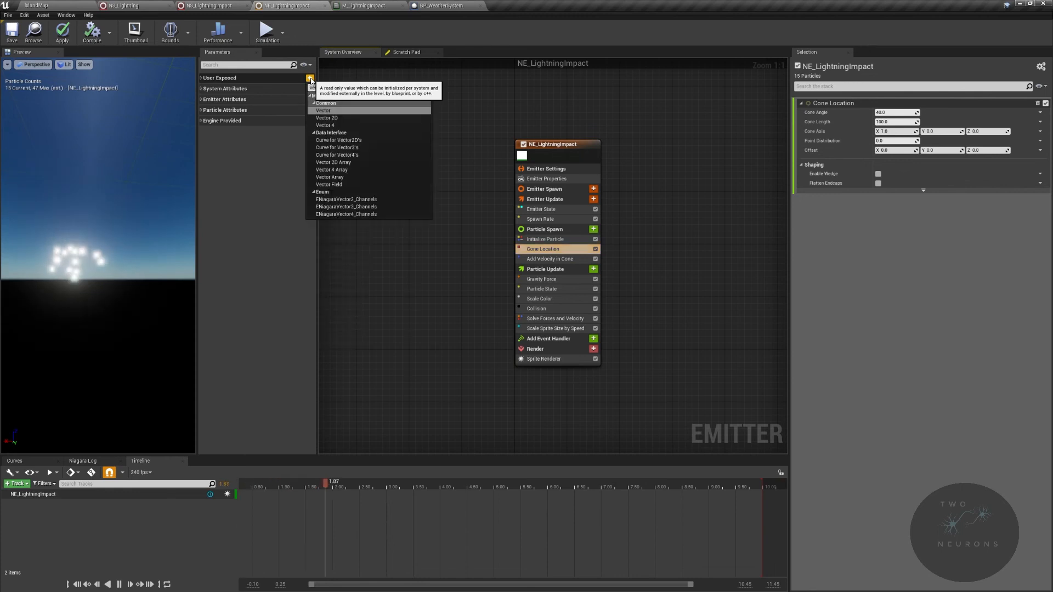
click(310, 79)
text(vector)
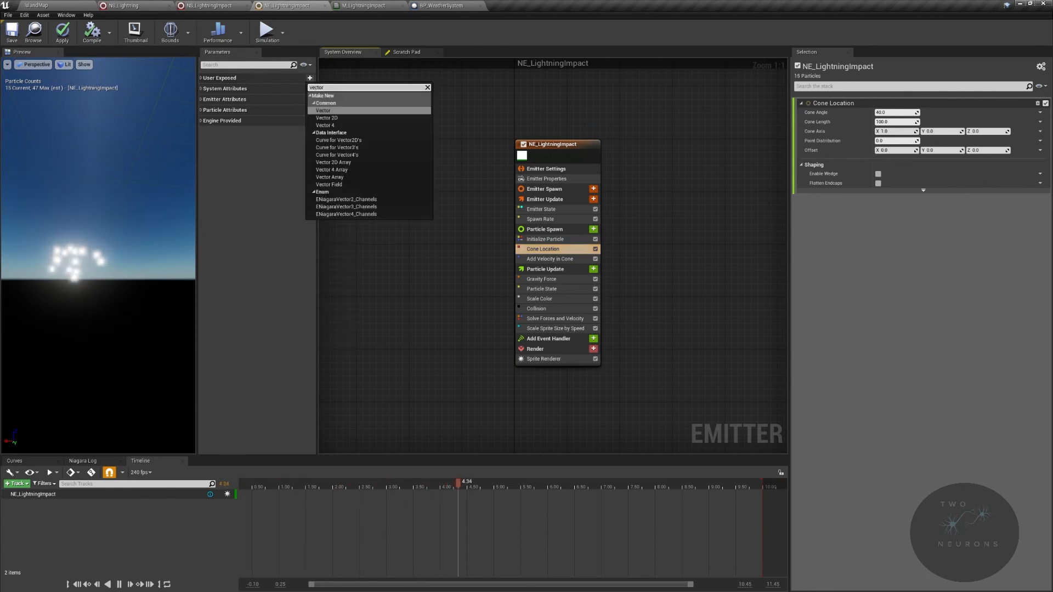
click(323, 110)
text(Spark)
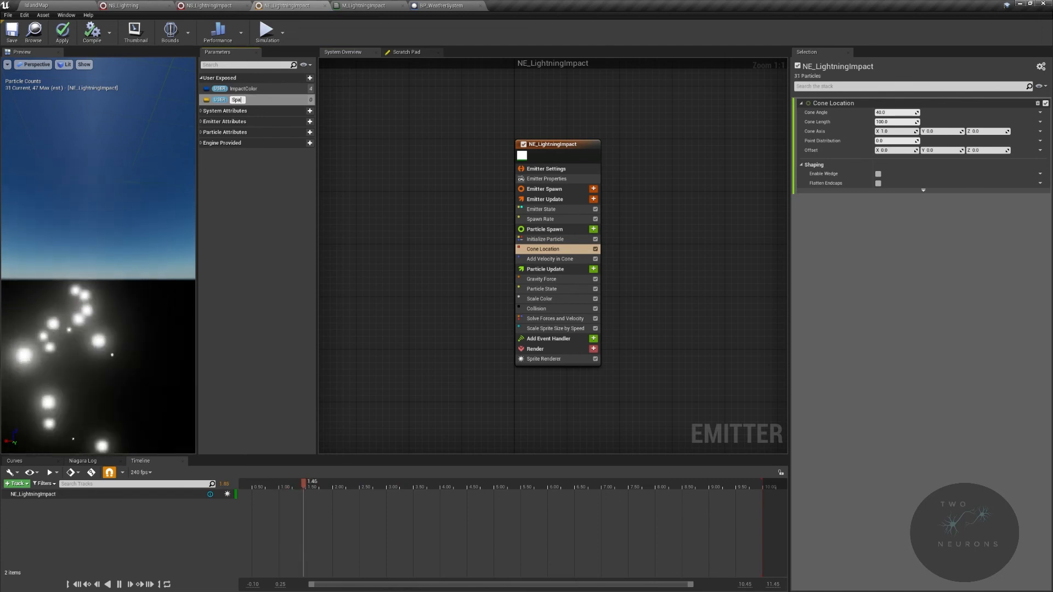
key(BackSpace)
key(BackSpace)
key(BackSpace)
text(I)
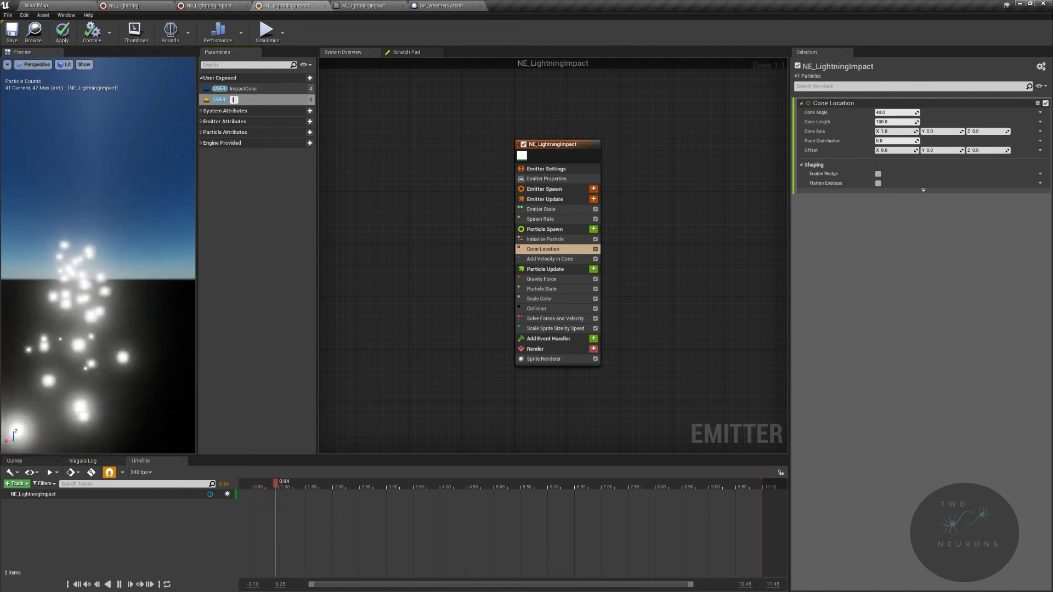
text(mpactLocation)
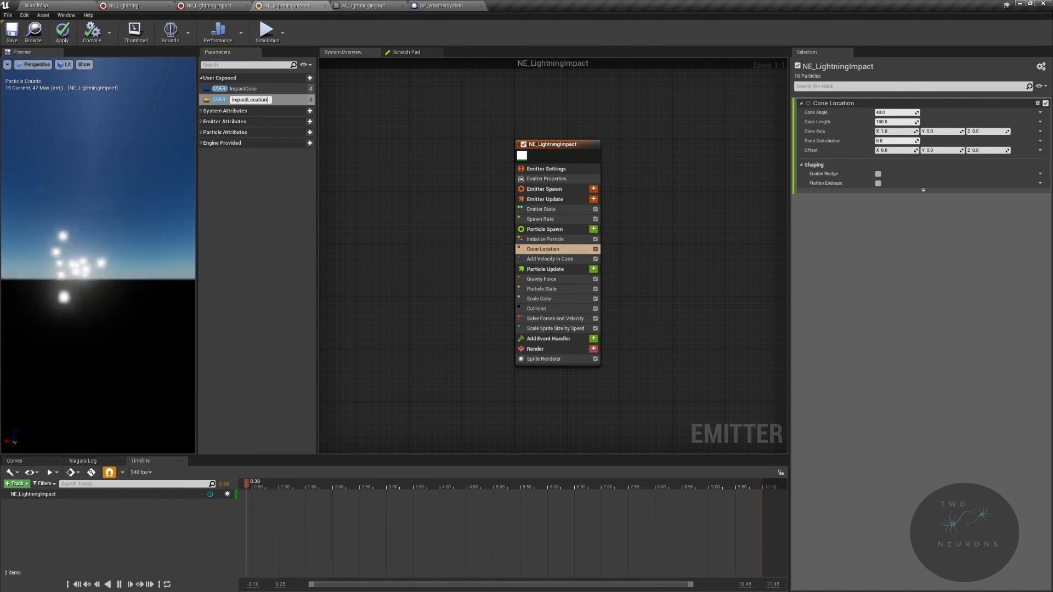
key(Return)
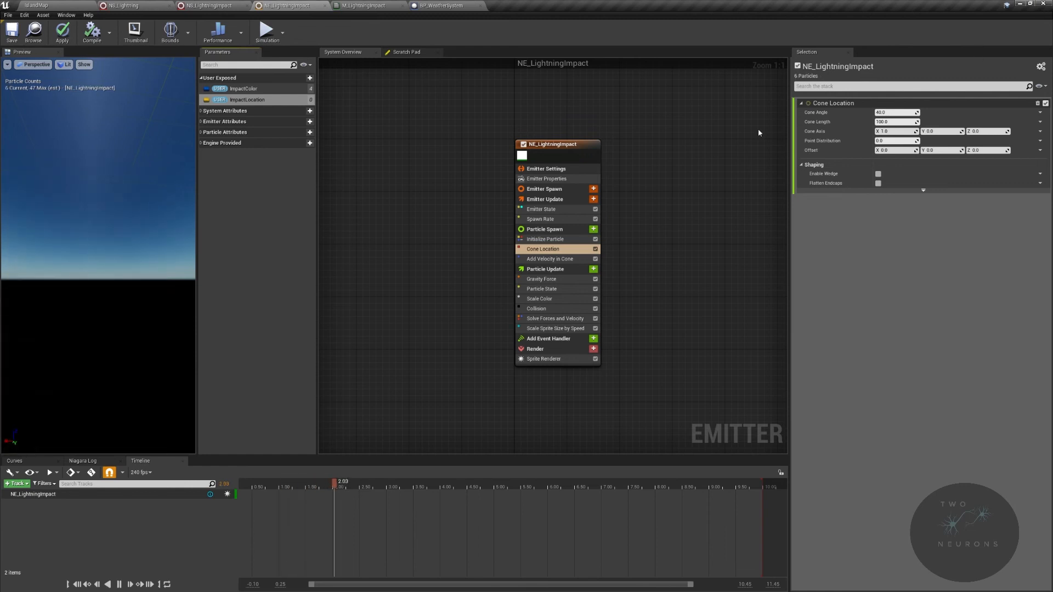
- Link the Cone Location module's Offset to the user parameter ImpactLocation and save the NE_LightningImpact emitter
drag(247, 99, 608, 131)
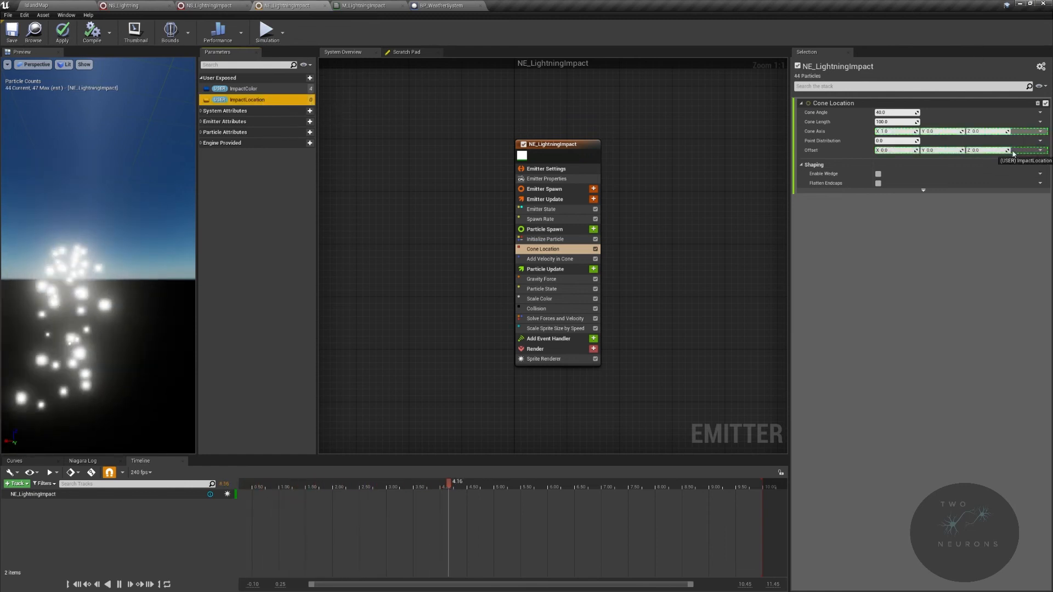
drag(1014, 154, 1014, 151)
click(12, 31)
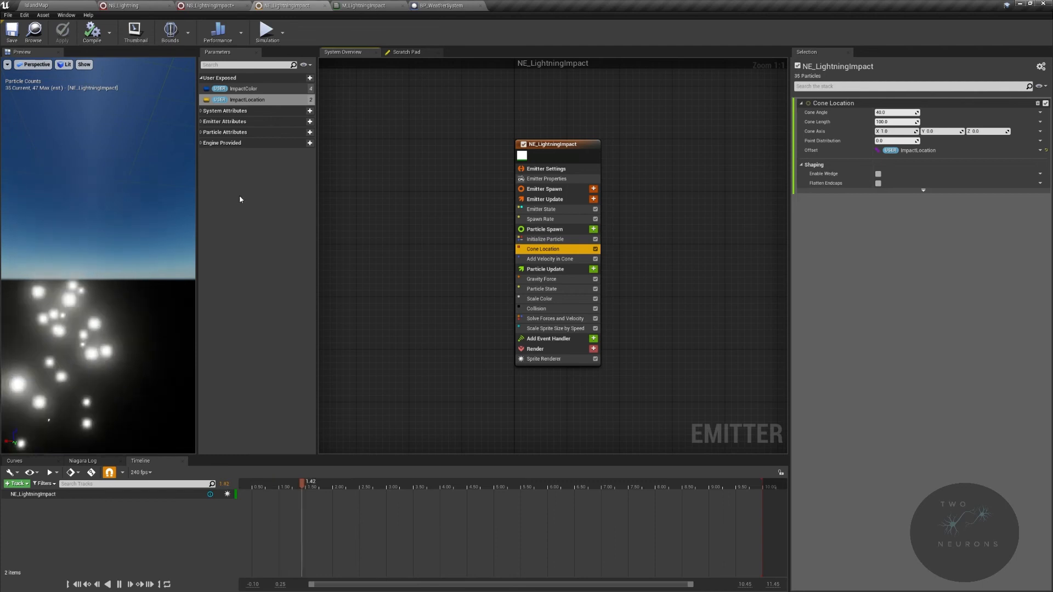
- In BP_WeatherSystem, replace the Lightning Emitter reference feeding the last SetWorldLocation and Activate nodes with ImpactEmitter, and compile
click(440, 6)
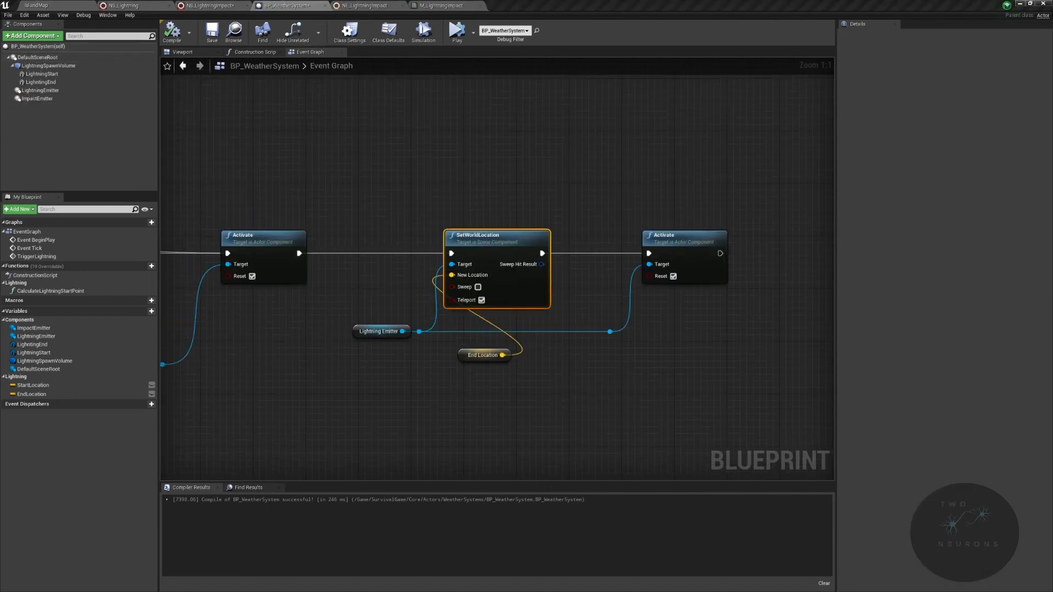
drag(376, 335, 377, 337)
right_drag(313, 365, 280, 350)
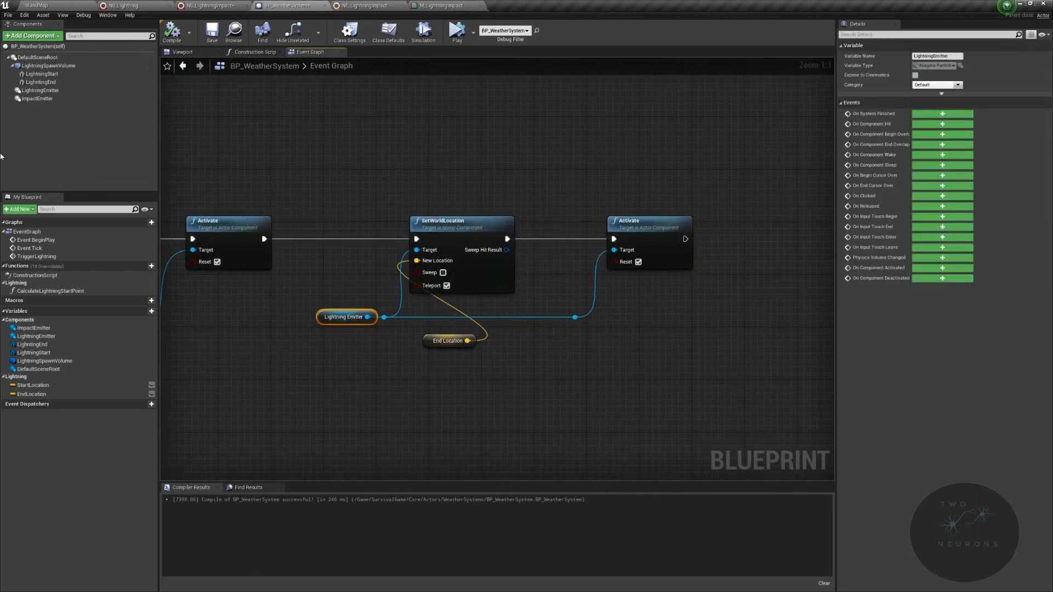
drag(403, 305, 305, 331)
key(Delete)
drag(37, 99, 308, 310)
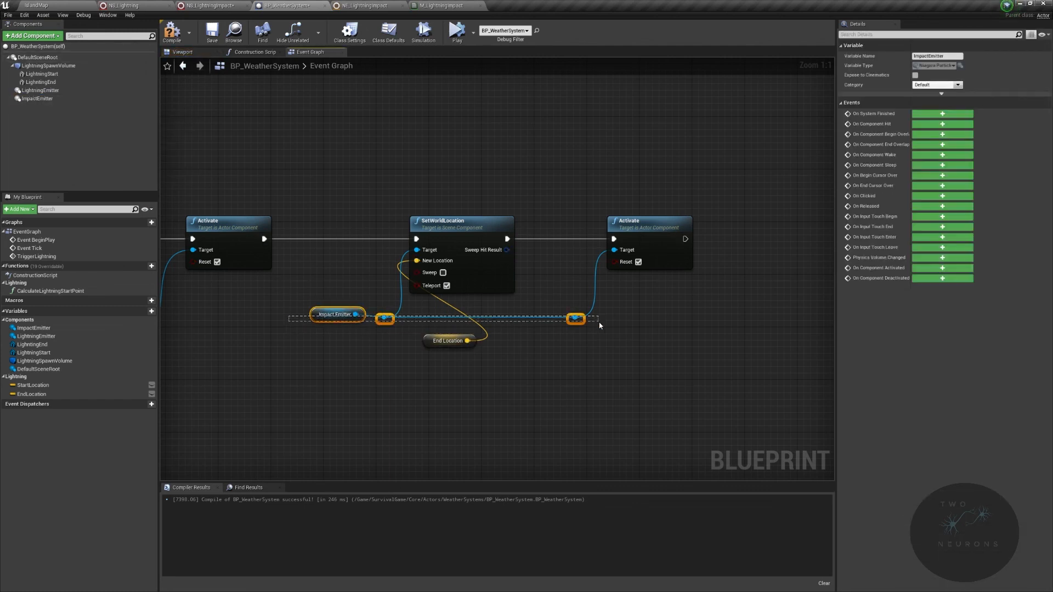
drag(599, 325, 599, 323)
click(174, 38)
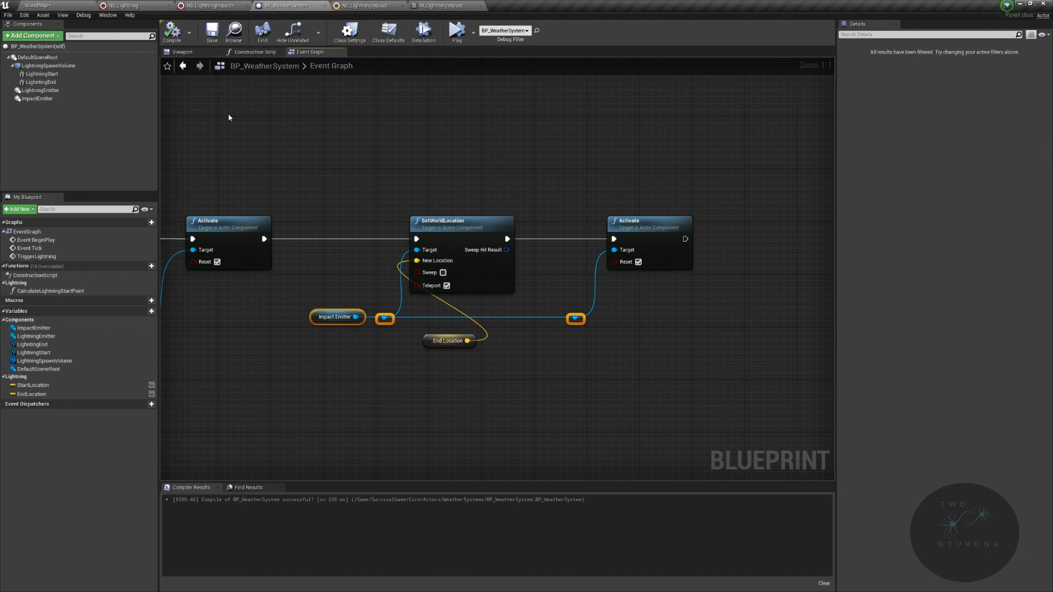
- Simulate the level, inspect the ImpactEmitter component and focus on LighntingEnd to examine where the impact sparks spawn
click(46, 4)
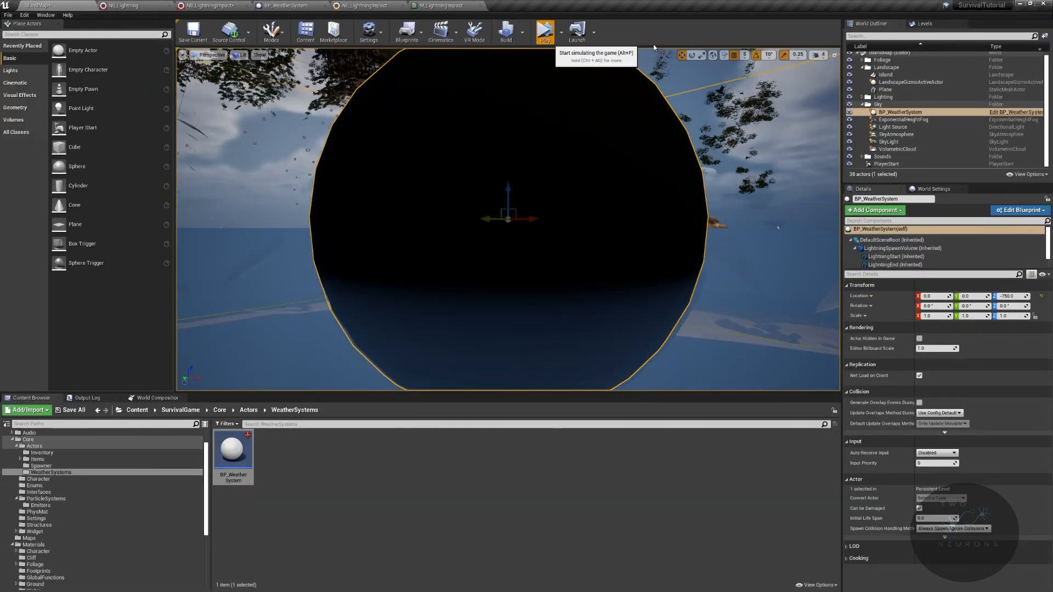
click(551, 29)
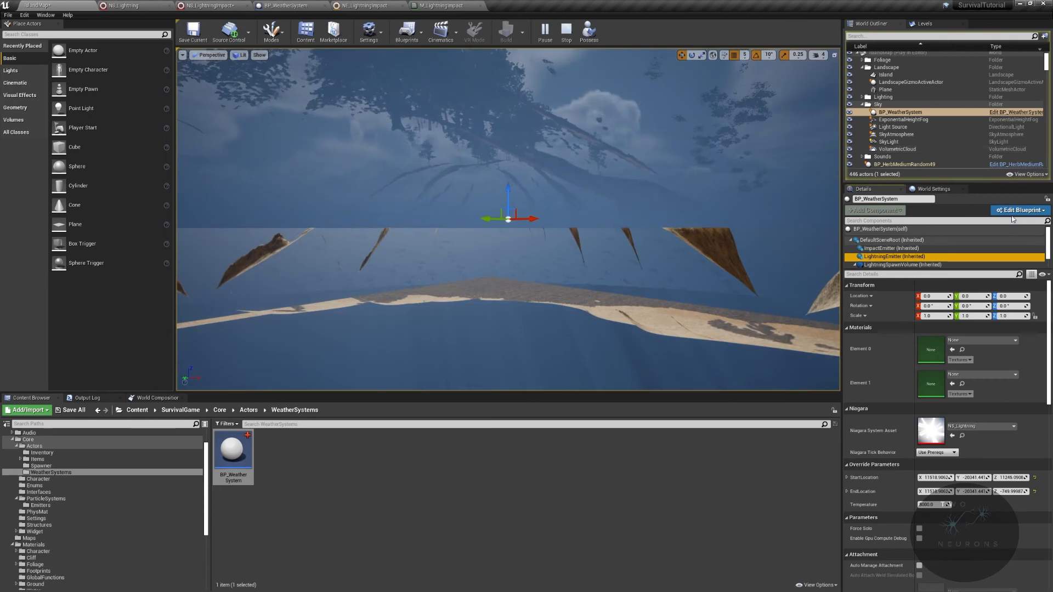
click(992, 248)
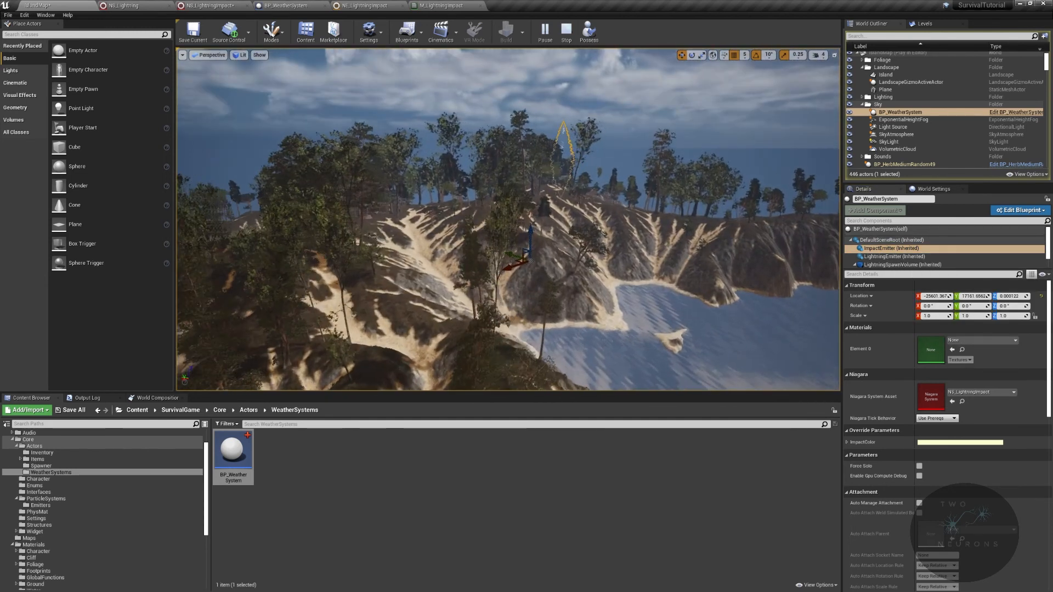
double_click(944, 263)
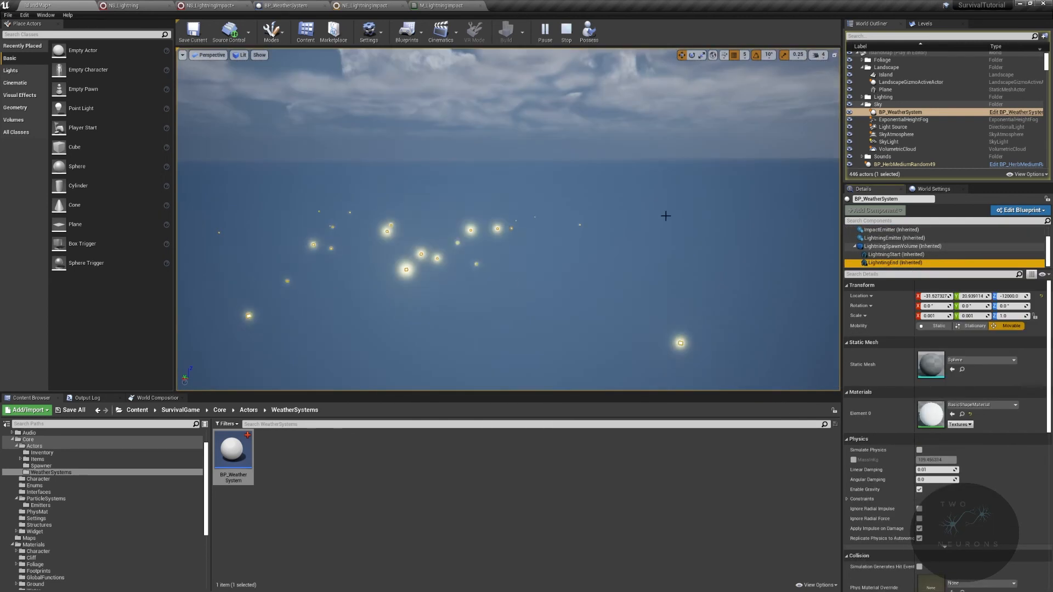
click(649, 212)
key(f)
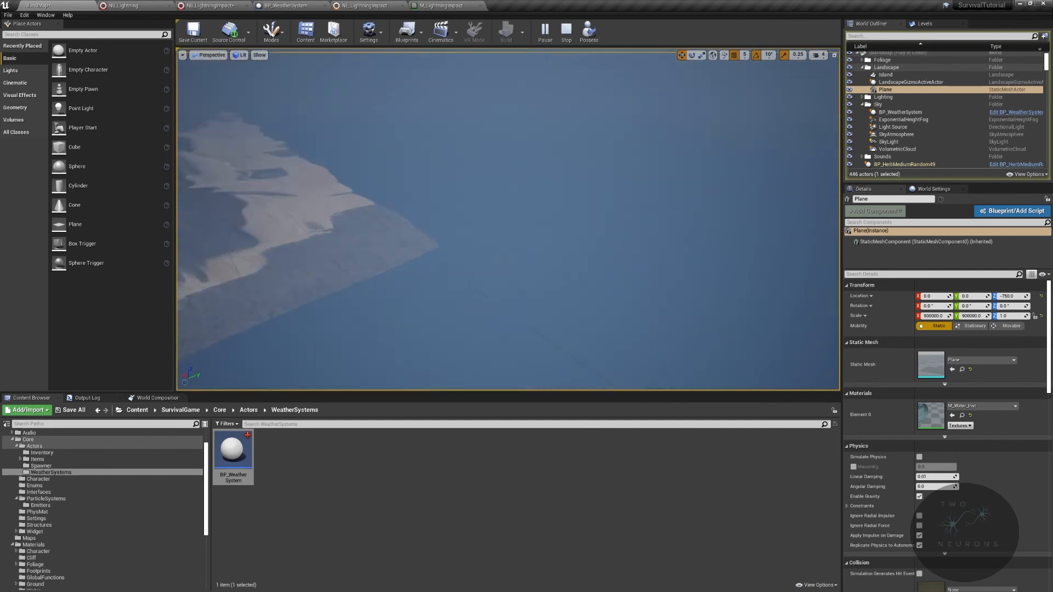
- Stop the simulation and insert a vector + vector node between Break Hit Result's Impact Point and the SET End Location node
click(296, 6)
scroll(587, 218, down, 4)
right_drag(458, 220, 821, 221)
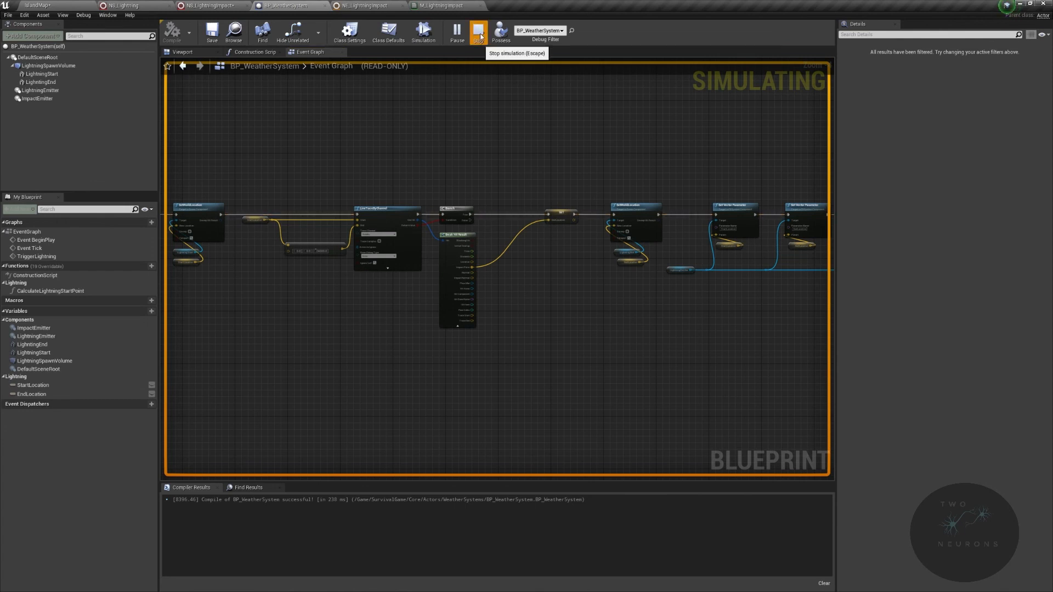
click(478, 32)
scroll(542, 227, up, 4)
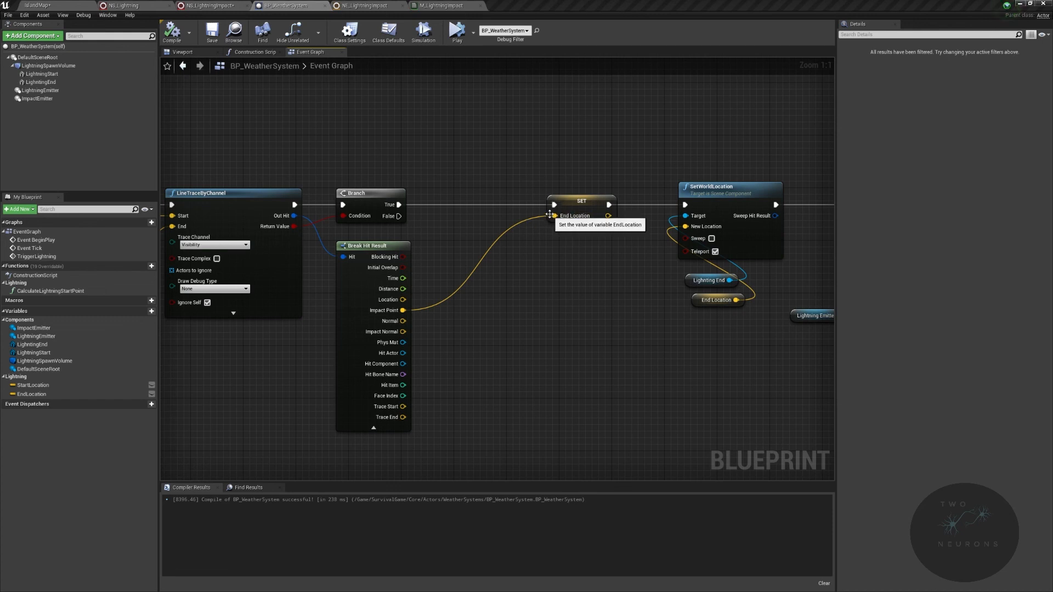
ctrl+drag(555, 216, 497, 294)
text(+)
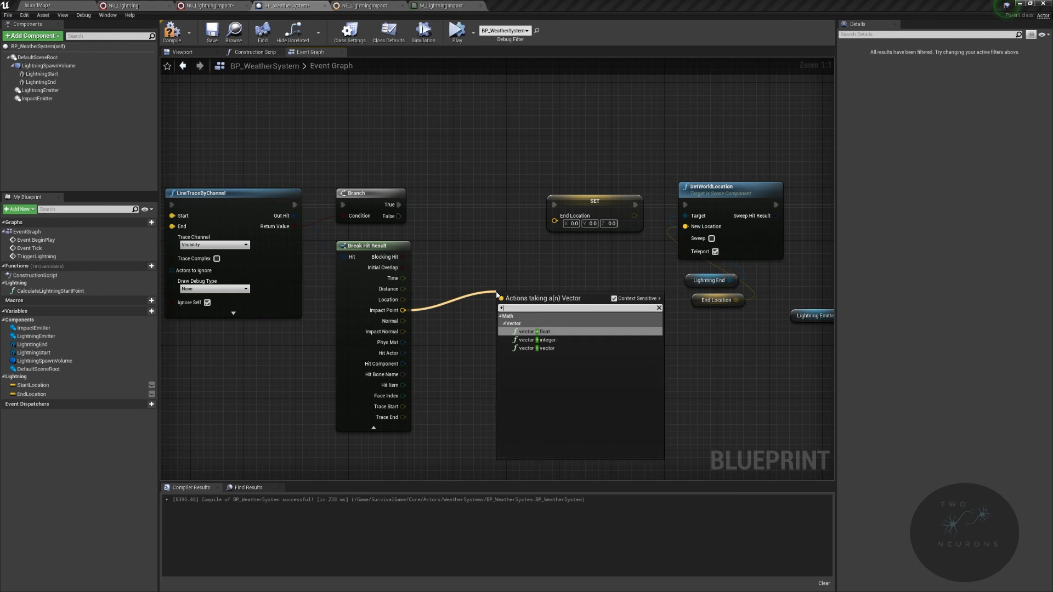
click(538, 349)
drag(552, 327, 563, 305)
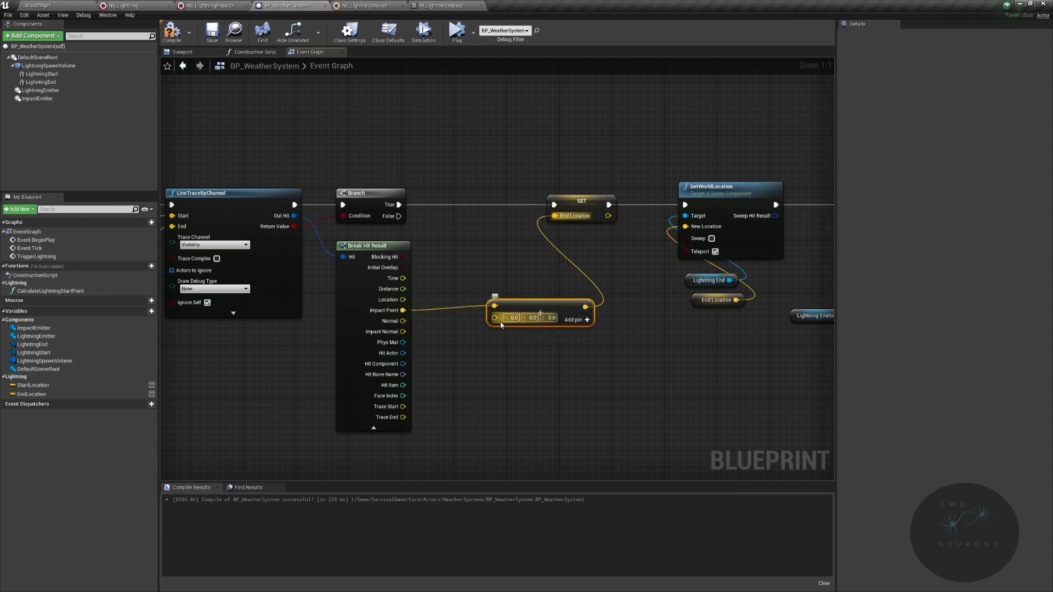
- Feed the addition's second input from a Make Vector node and give it a negative Z offset
drag(494, 318, 552, 362)
text(make vect)
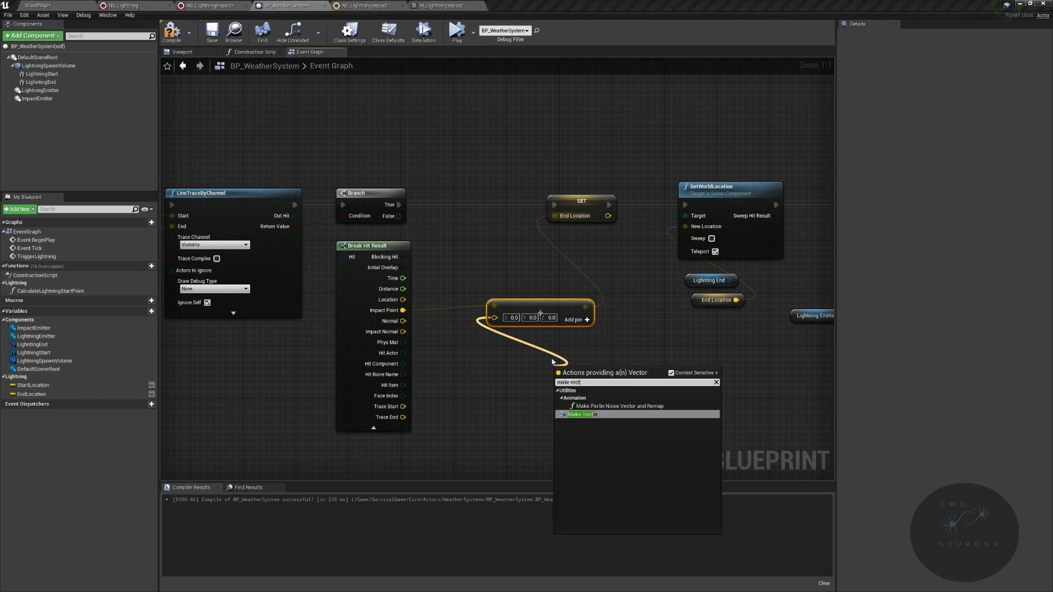
key(Return)
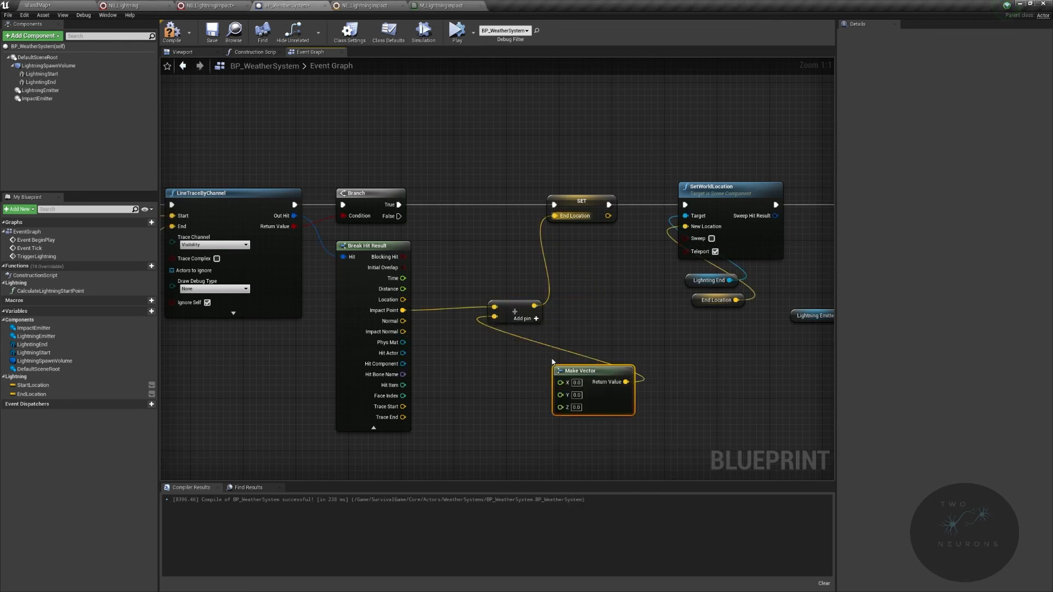
drag(580, 407, 513, 375)
click(511, 374)
text(-750.0)
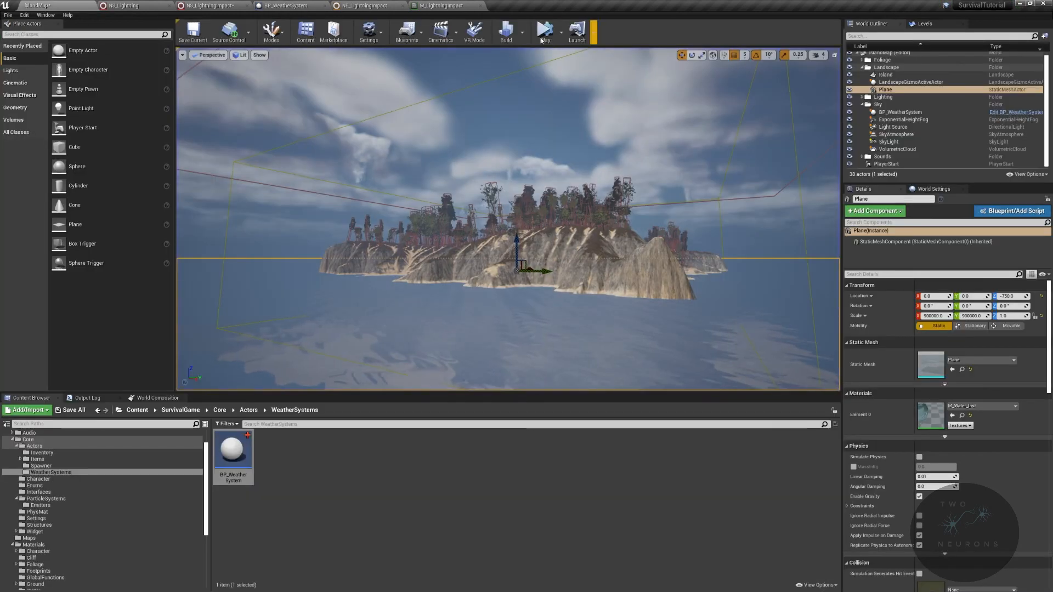
- Simulate the level again and focus repeatedly on BP_WeatherSystem's LighntingEnd component to examine the bolt's end and the sparks
click(554, 39)
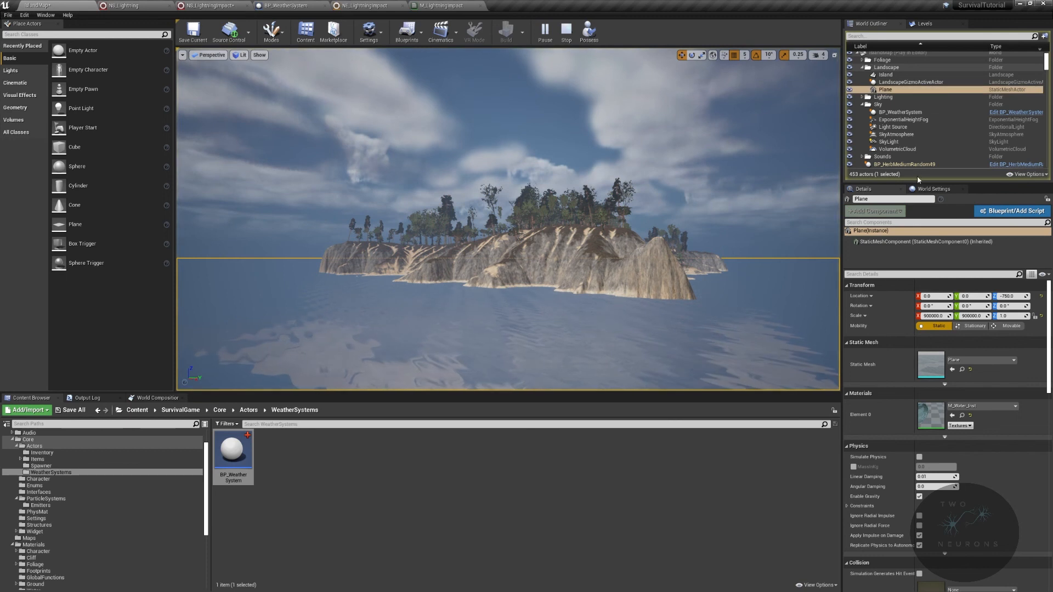
click(905, 112)
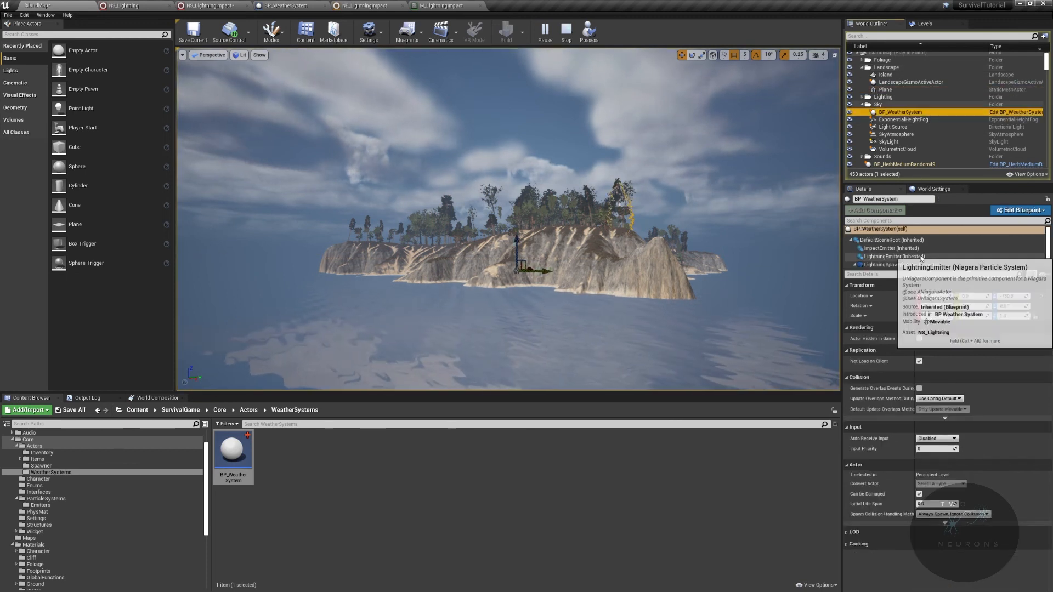
scroll(939, 265, down, 2)
double_click(931, 264)
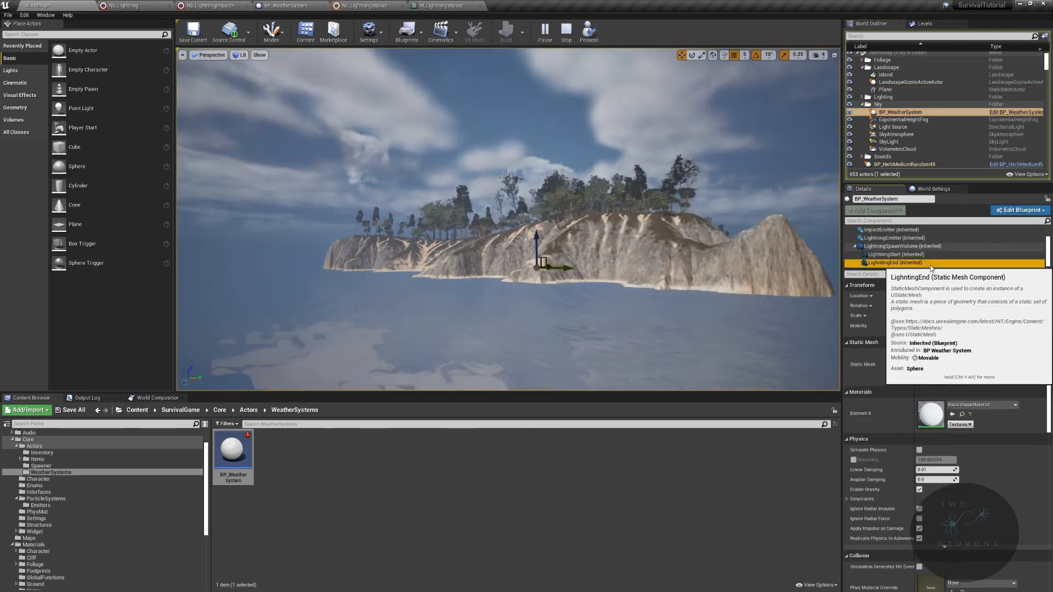
double_click(931, 266)
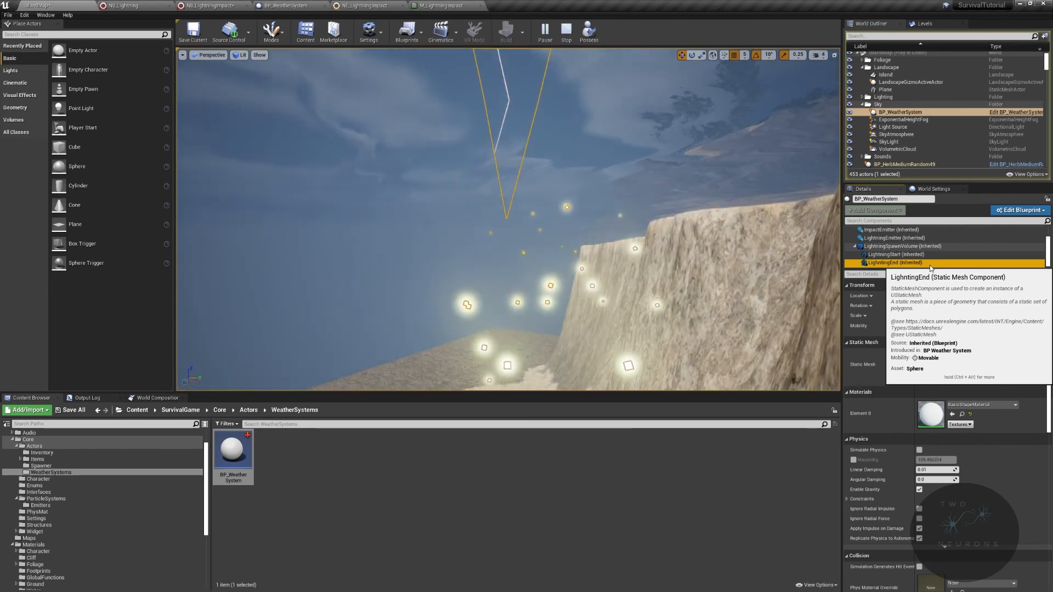
key(f)
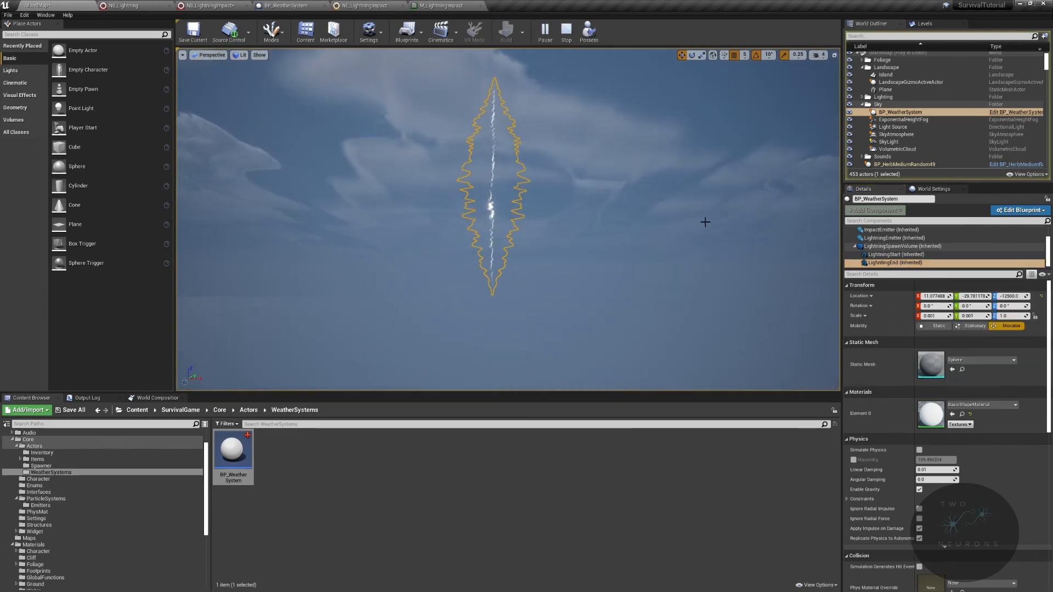
double_click(894, 263)
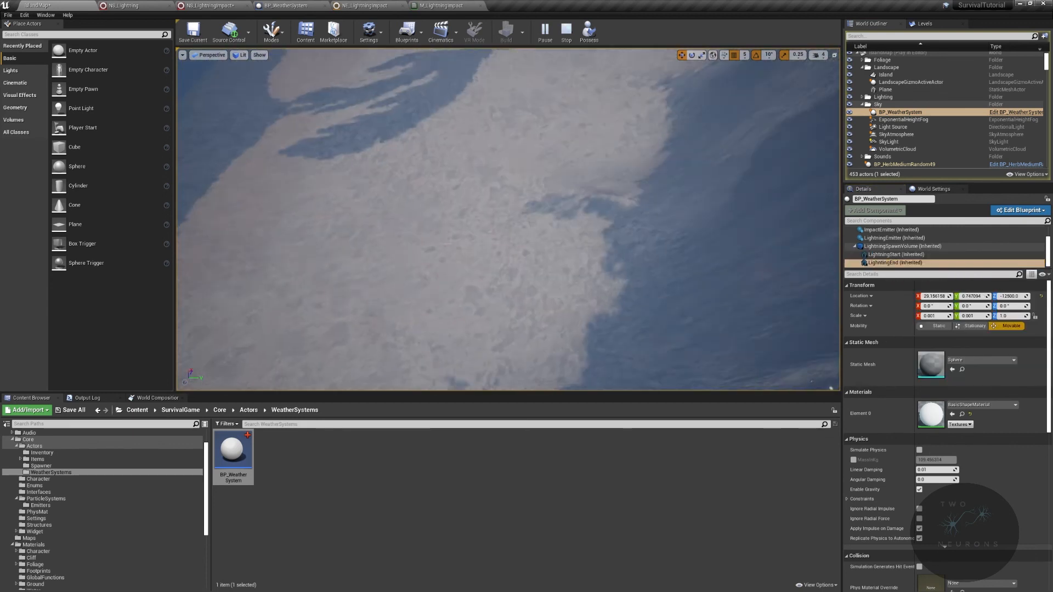
right_drag(661, 216, 789, 233)
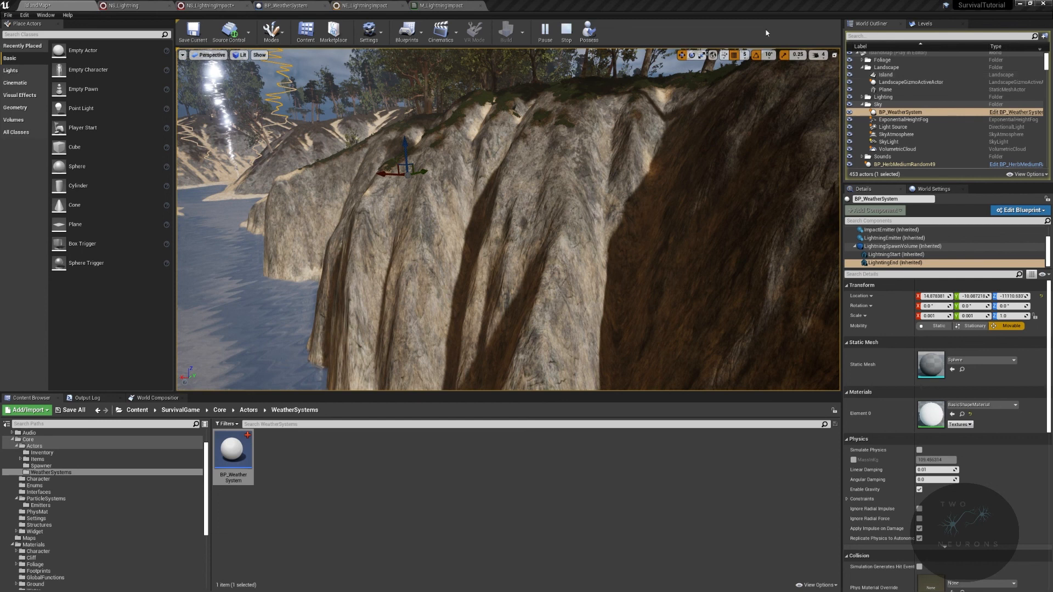
- Play the level in the selected viewport at full screen and sprint uphill across the island to look for lightning strikes
click(561, 36)
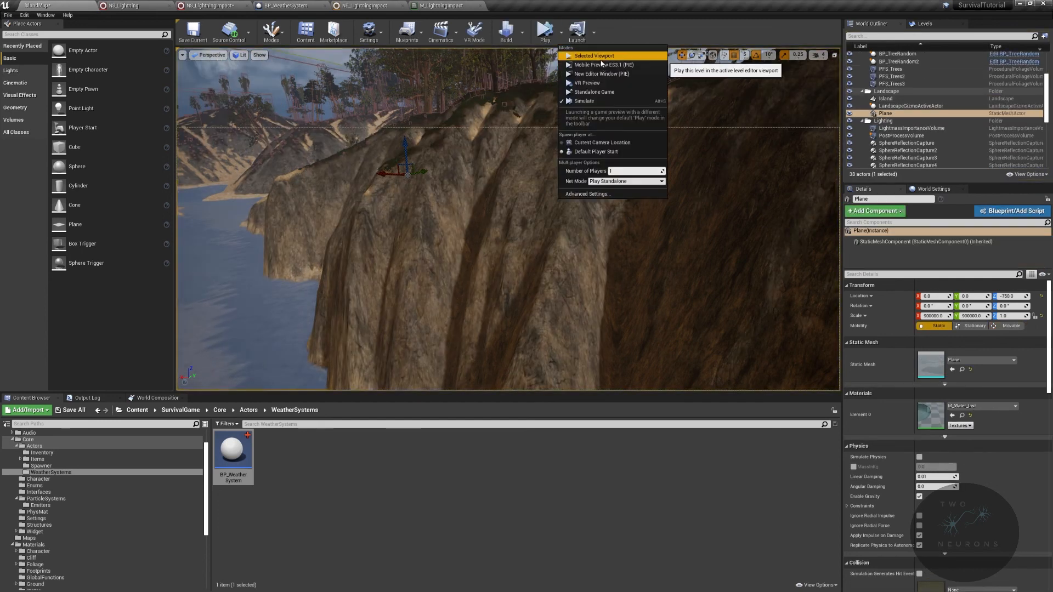
click(598, 56)
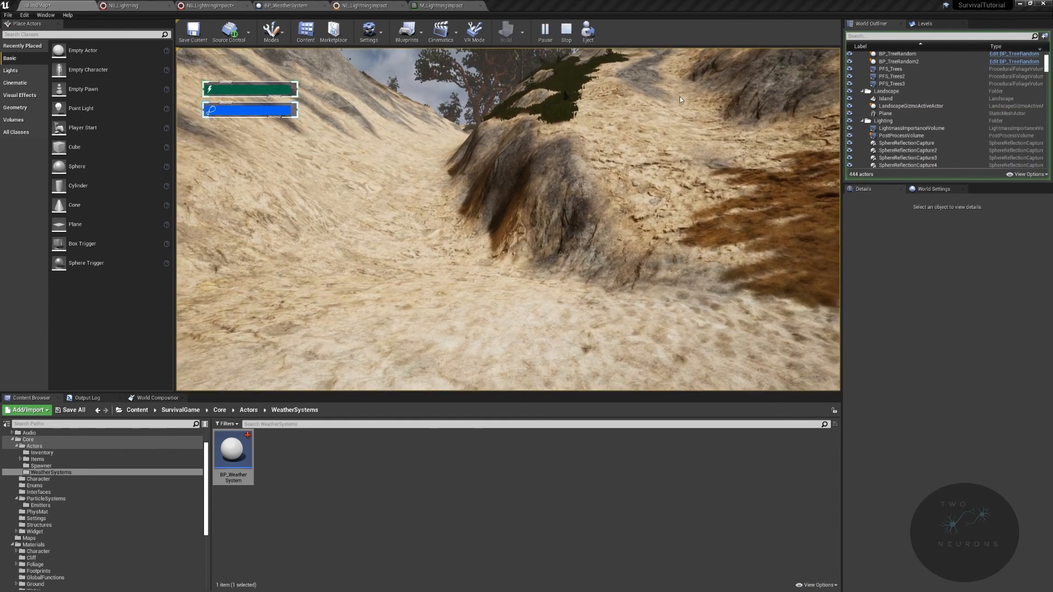
click(457, 125)
key(F11)
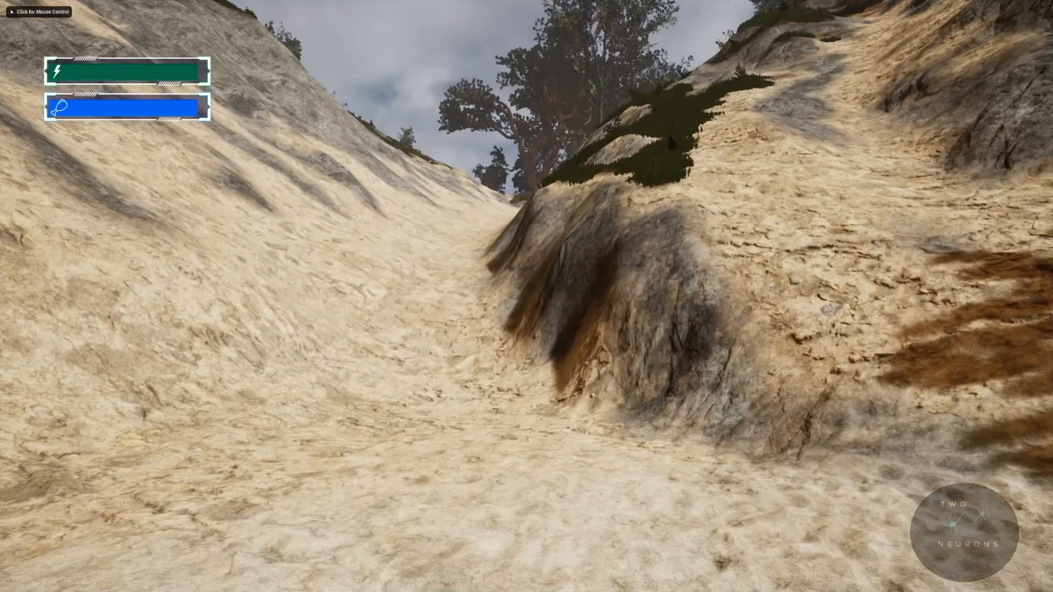
key(w)
key(shift)
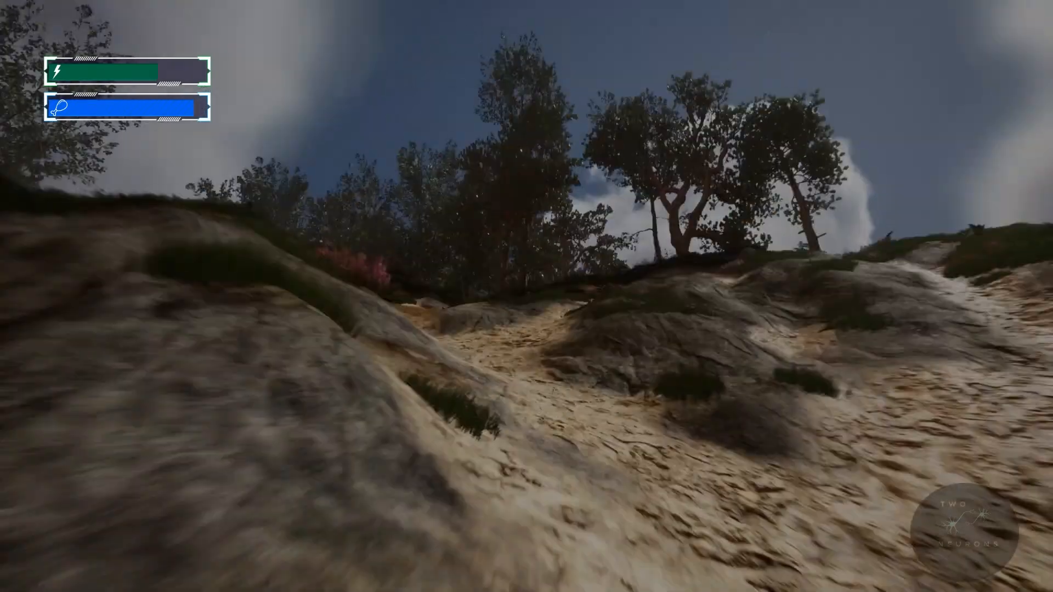